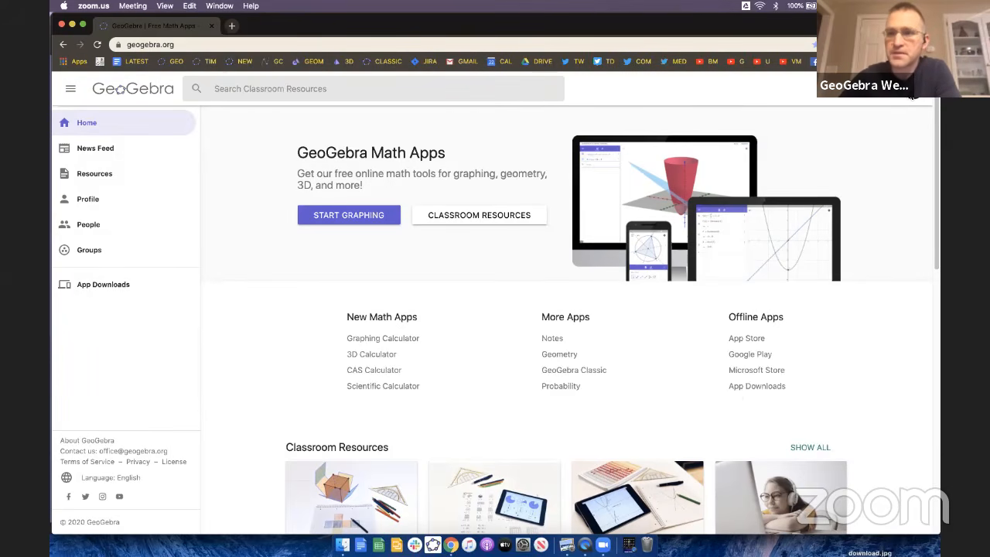
# Examine the home page's header and the Classroom Resources cards for elementary, middle and high school math.
pyautogui.click(899, 148)
pyautogui.scroll(5, 917, 99)
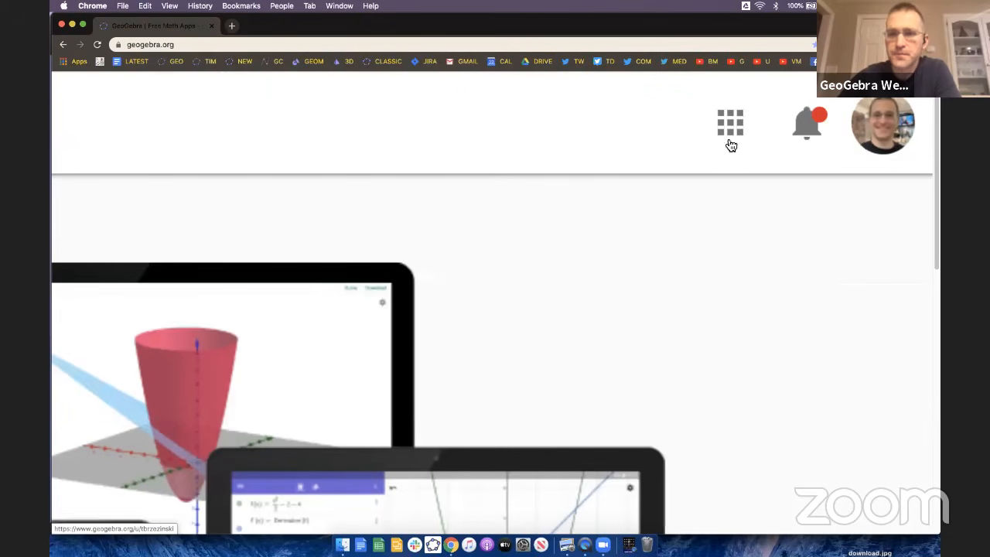
pyautogui.scroll(-5, 893, 128)
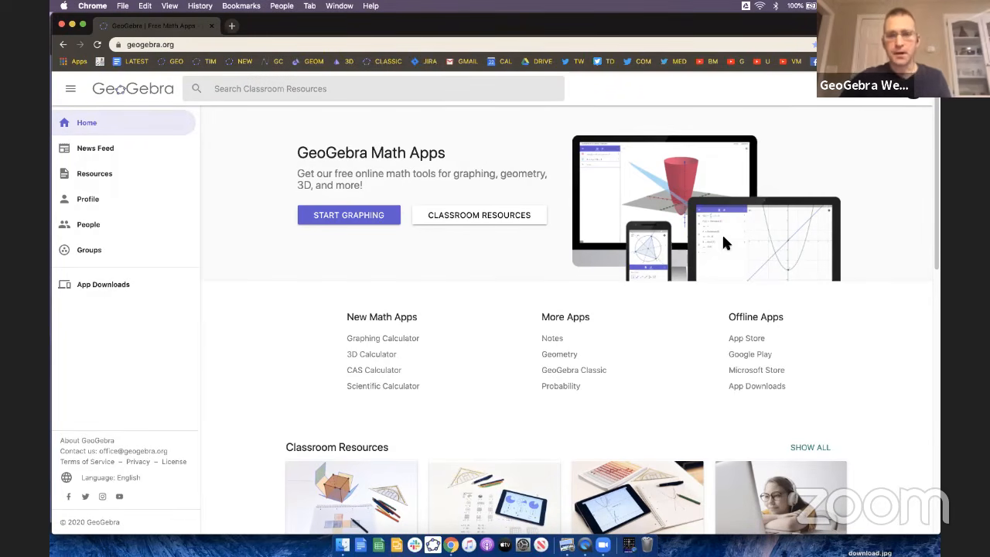
pyautogui.scroll(-1, 882, 360)
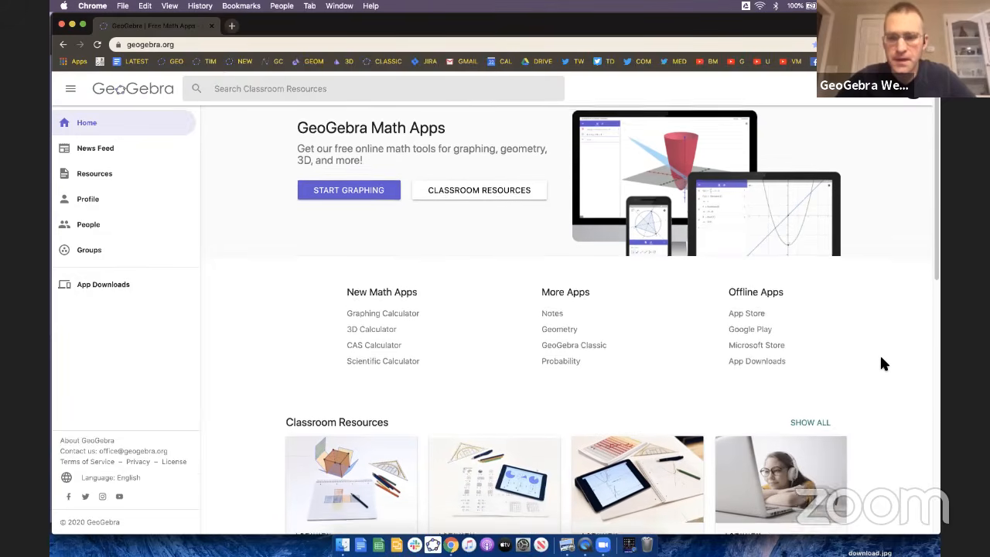
pyautogui.scroll(-5, 882, 360)
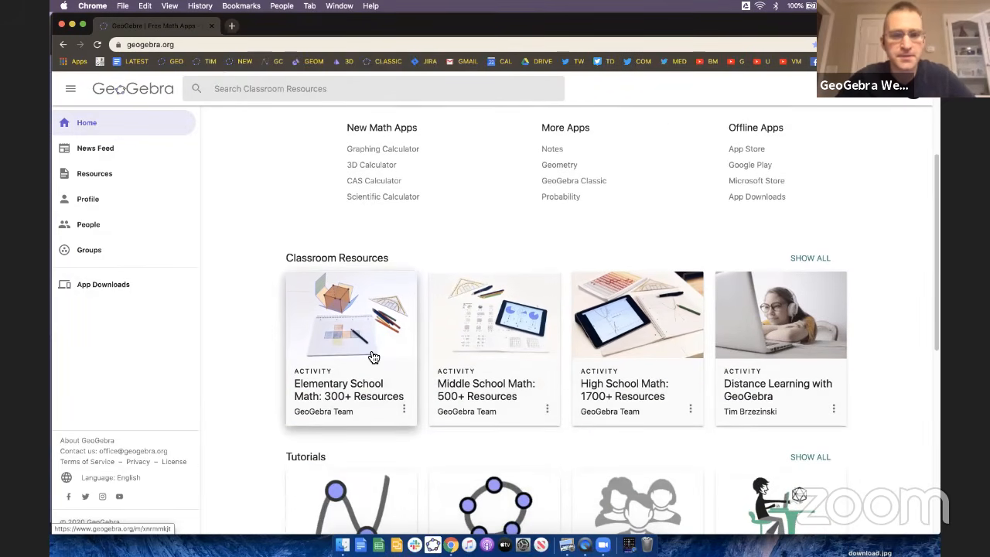
pyautogui.keyDown('ctrl'); pyautogui.scroll(5, 373, 357); pyautogui.keyUp('ctrl')
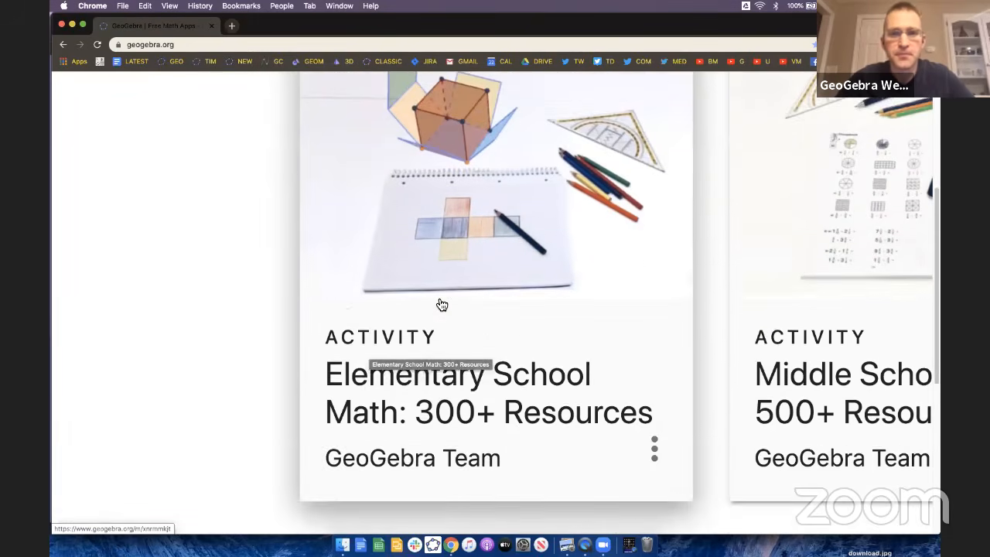
pyautogui.scroll(2, 441, 303)
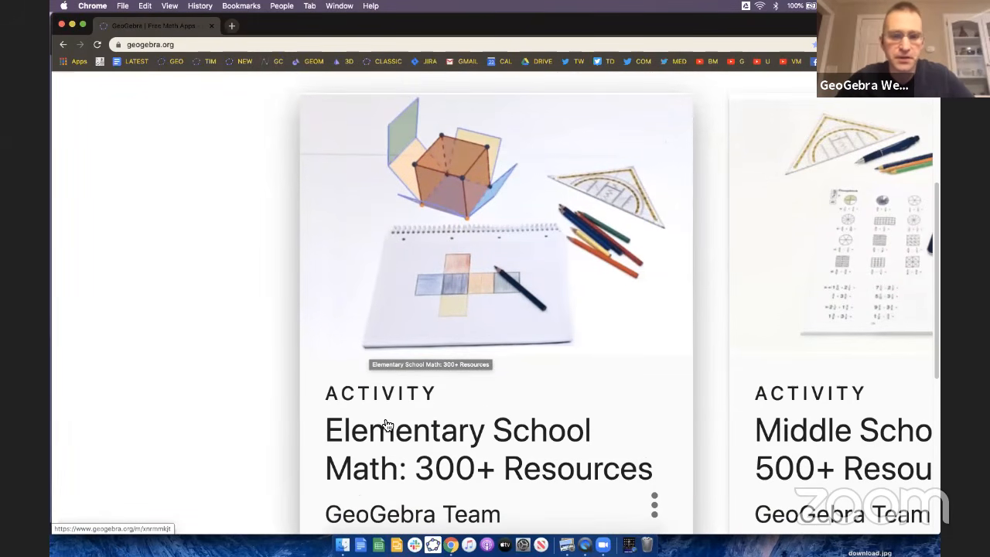
pyautogui.hscroll(5, 388, 425)
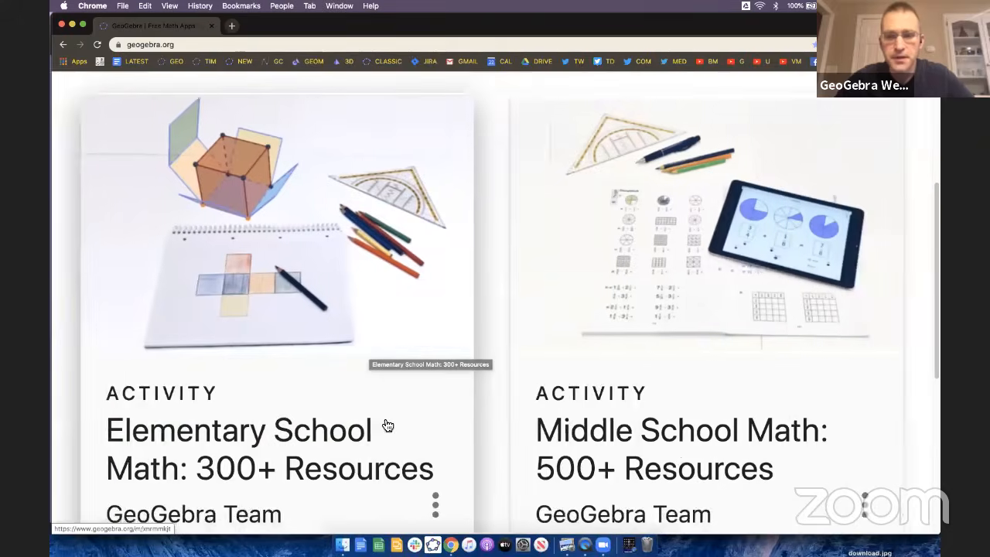
pyautogui.hscroll(5, 626, 384)
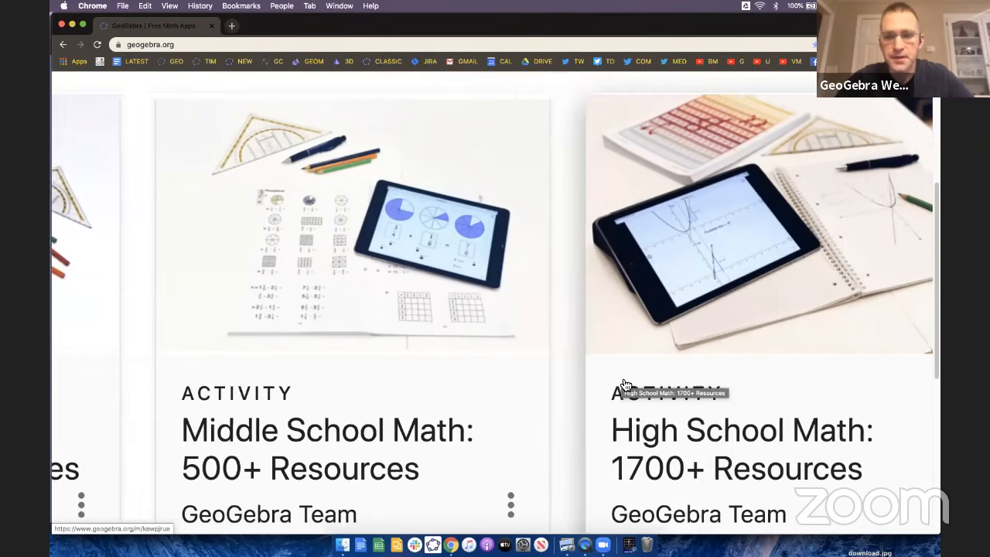
pyautogui.hscroll(-6, 626, 384)
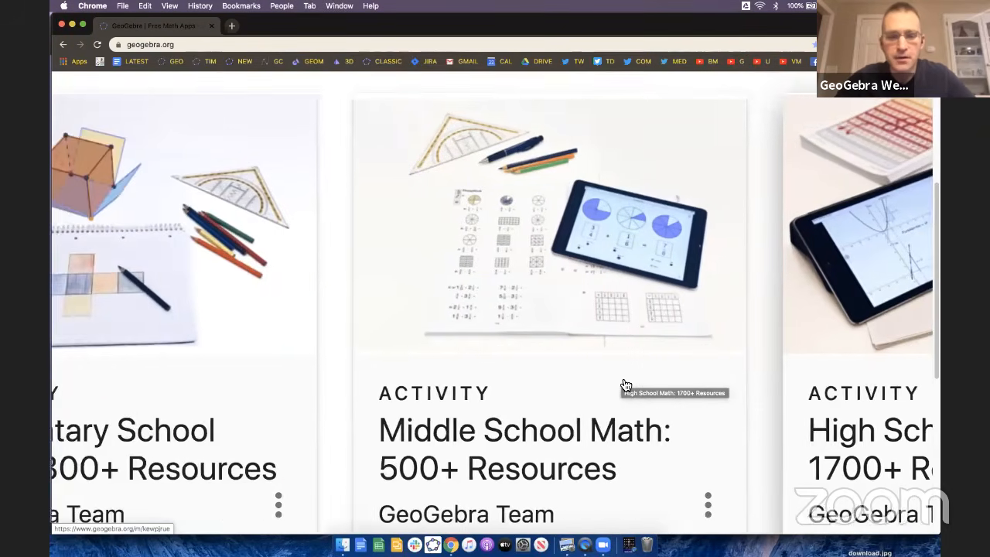
pyautogui.hscroll(-3, 626, 384)
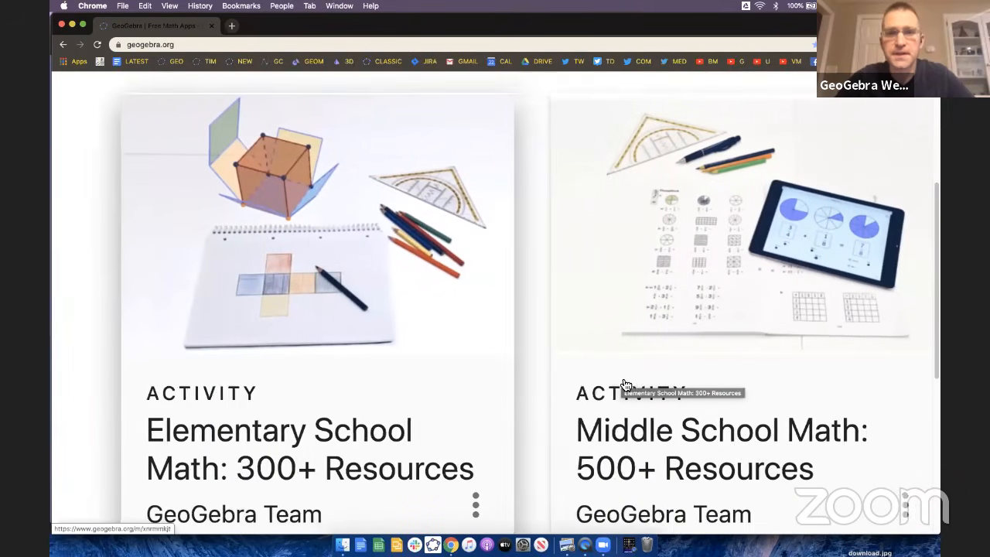
pyautogui.scroll(-5, 626, 384)
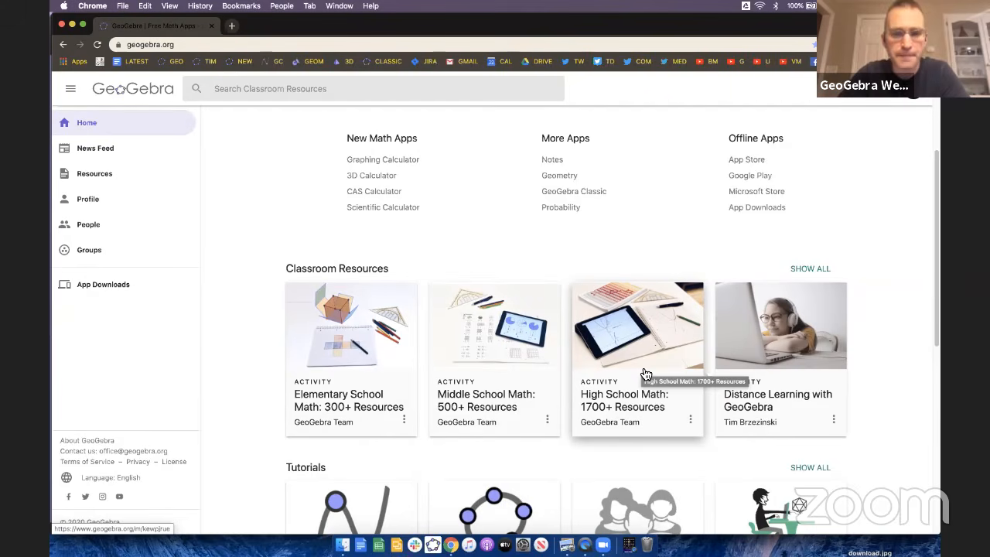
pyautogui.scroll(5, 645, 375)
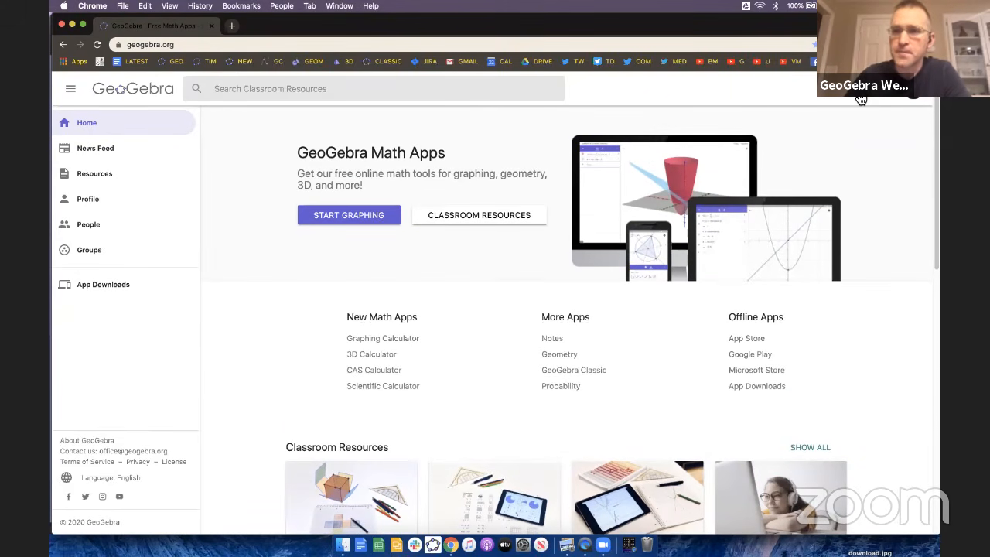
# Open the list of GeoGebra apps and review the available options, from Graphing Calculator through GeoGebra Classic.
pyautogui.scroll(5, 860, 99)
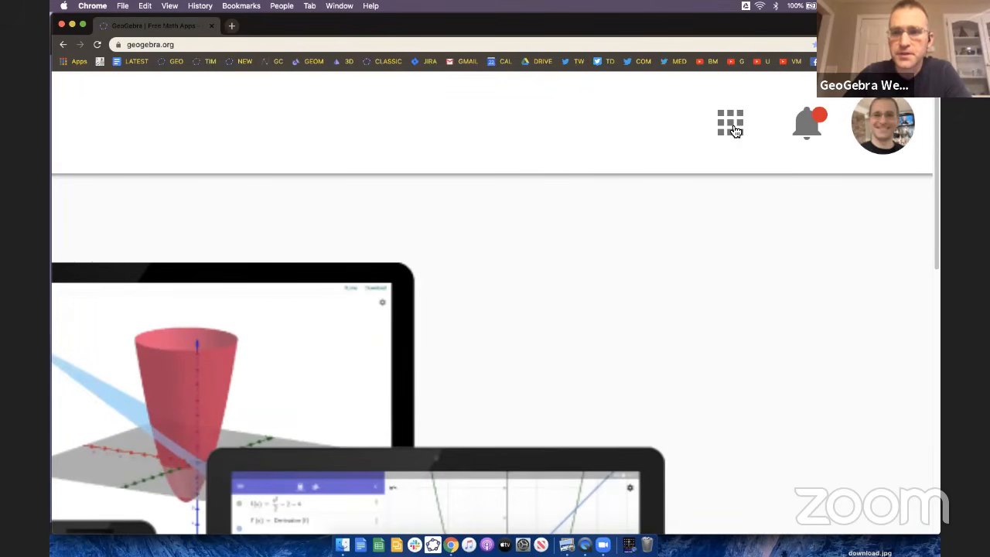
pyautogui.click(731, 123)
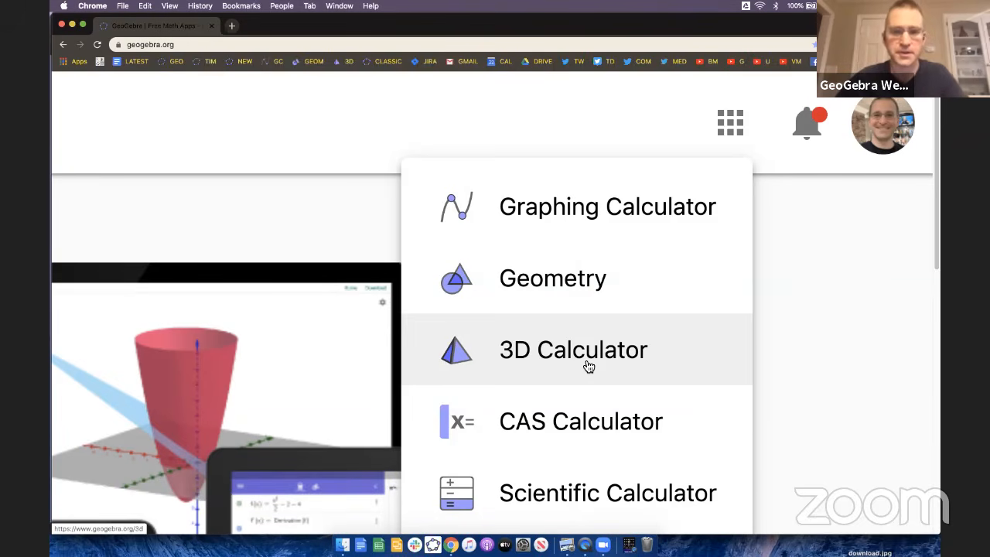
pyautogui.scroll(-1, 589, 367)
pyautogui.scroll(-1, 588, 366)
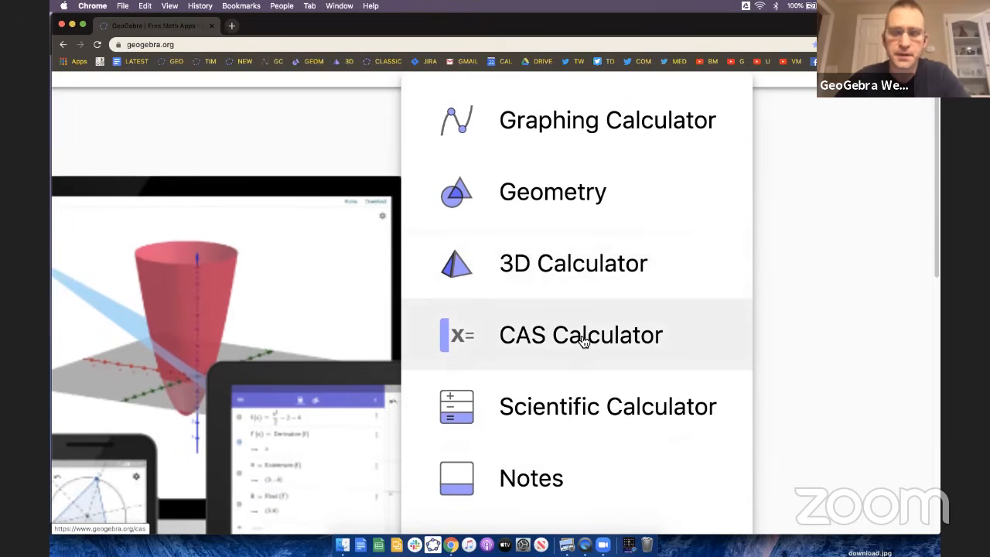
pyautogui.scroll(2, 584, 343)
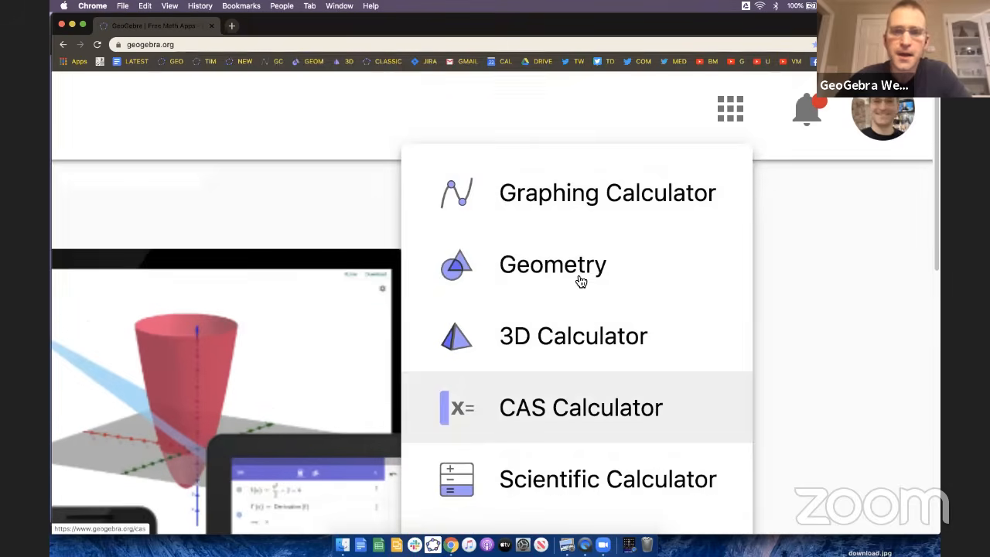
pyautogui.scroll(-4, 577, 308)
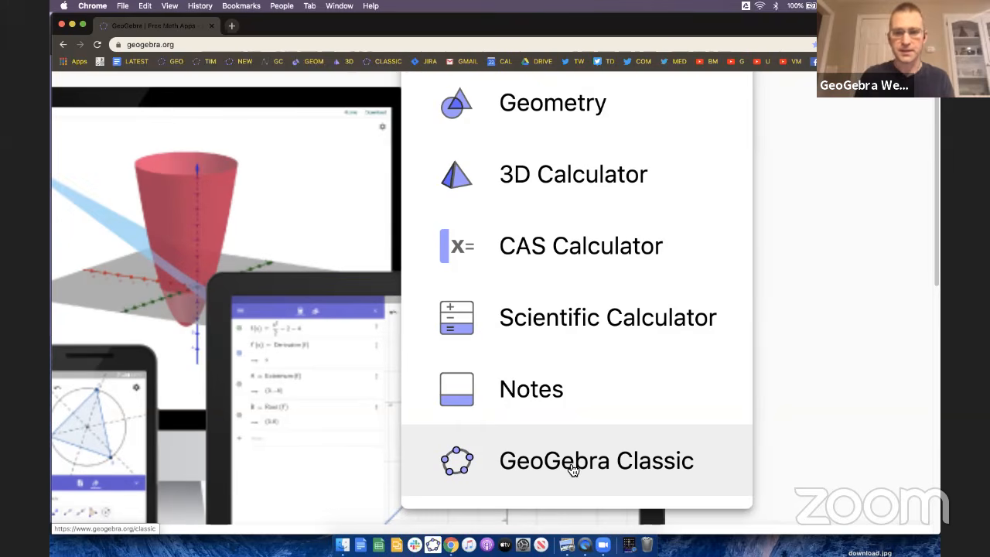
pyautogui.scroll(3, 597, 467)
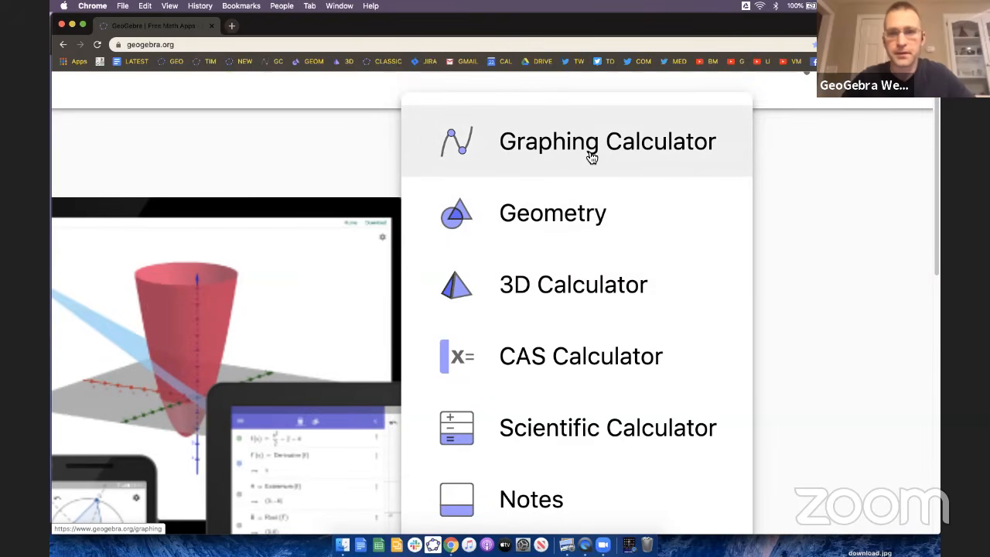
pyautogui.press('super+0')
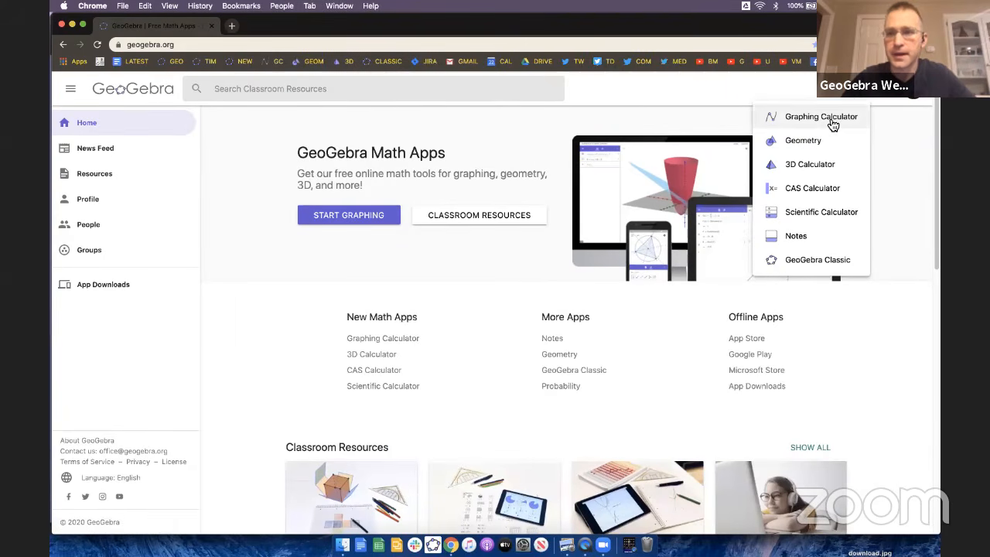
# Open the Graphing Calculator and clear the What's New notice and the on-screen keyboard from view.
pyautogui.click(832, 121)
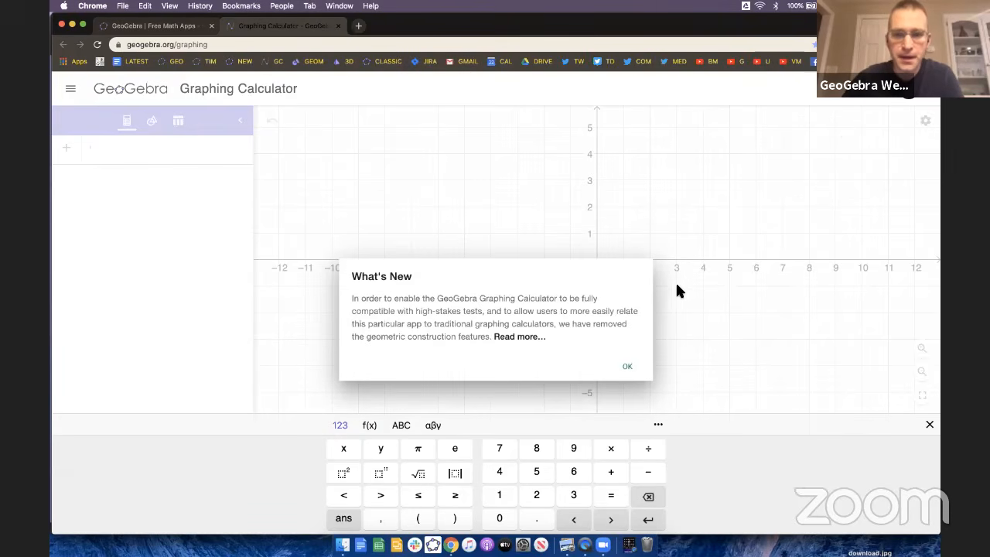
pyautogui.click(625, 367)
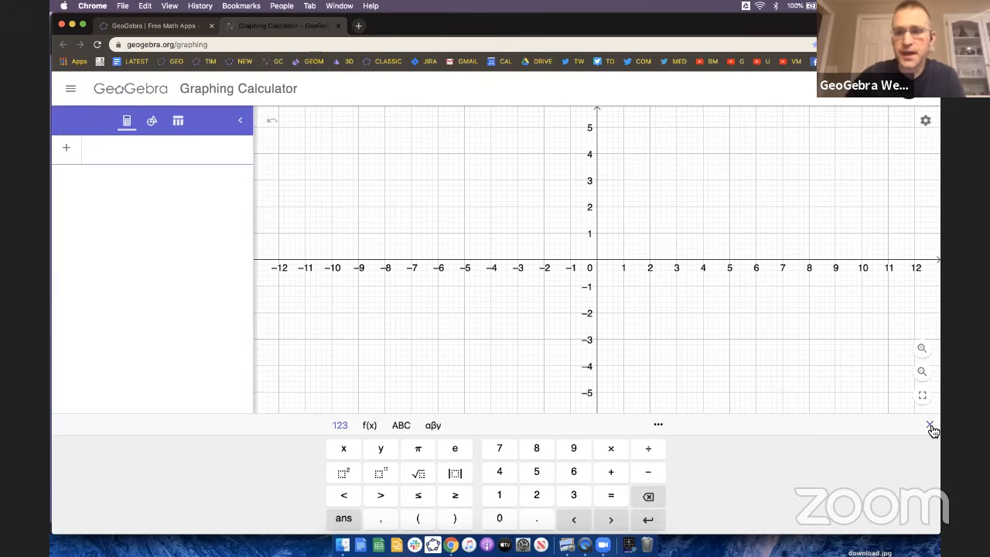
pyautogui.click(931, 427)
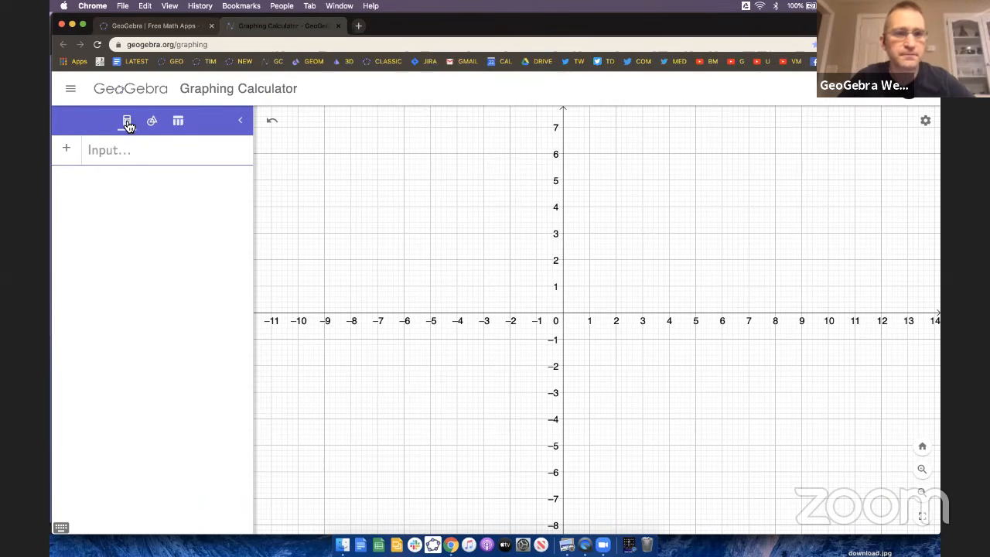
# Show the Graphing Calculator's tools and examine the Basic Tools, Edit, Media, Points, Lines and Others groups.
pyautogui.scroll(5, 566, 146)
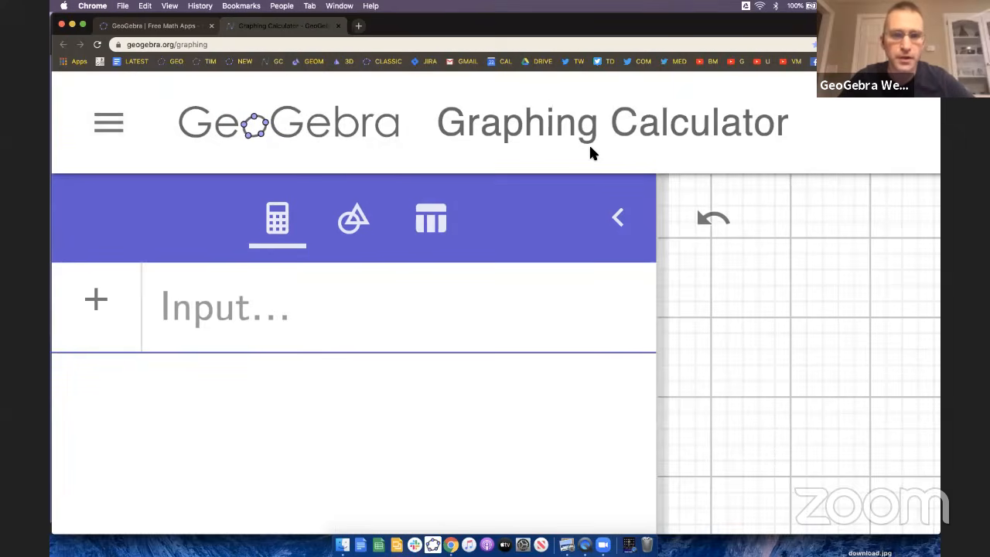
pyautogui.click(280, 220)
pyautogui.scroll(1, 279, 129)
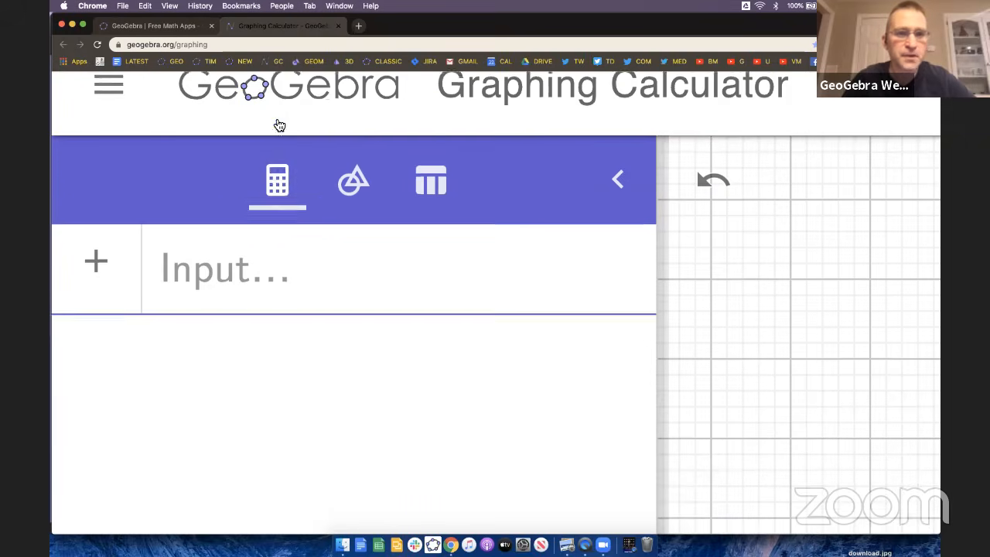
pyautogui.click(355, 189)
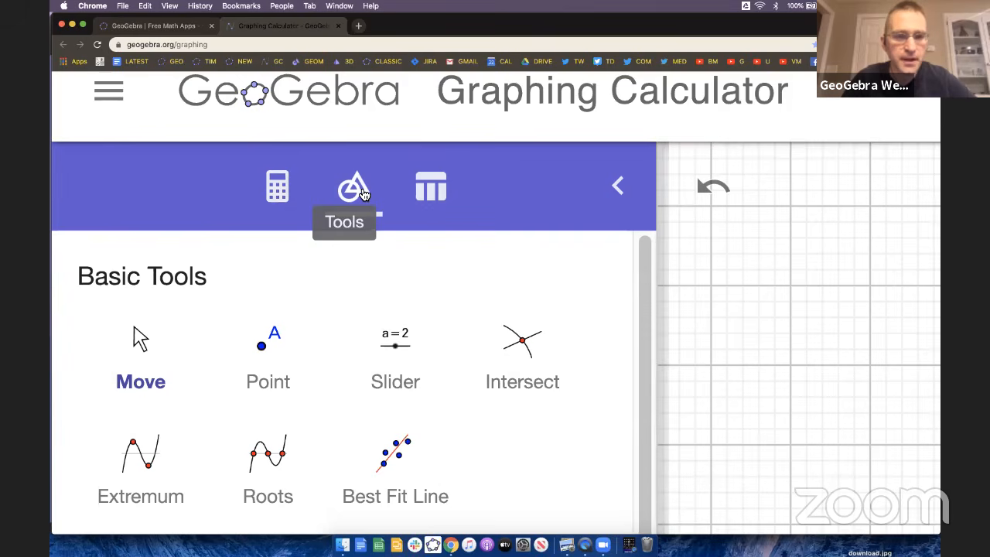
pyautogui.scroll(-2, 366, 281)
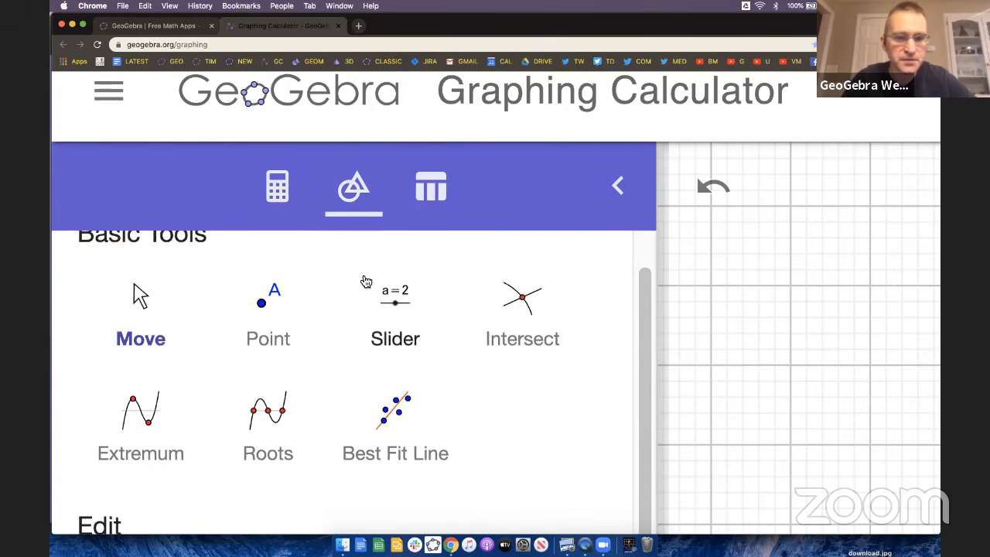
pyautogui.scroll(-2, 314, 365)
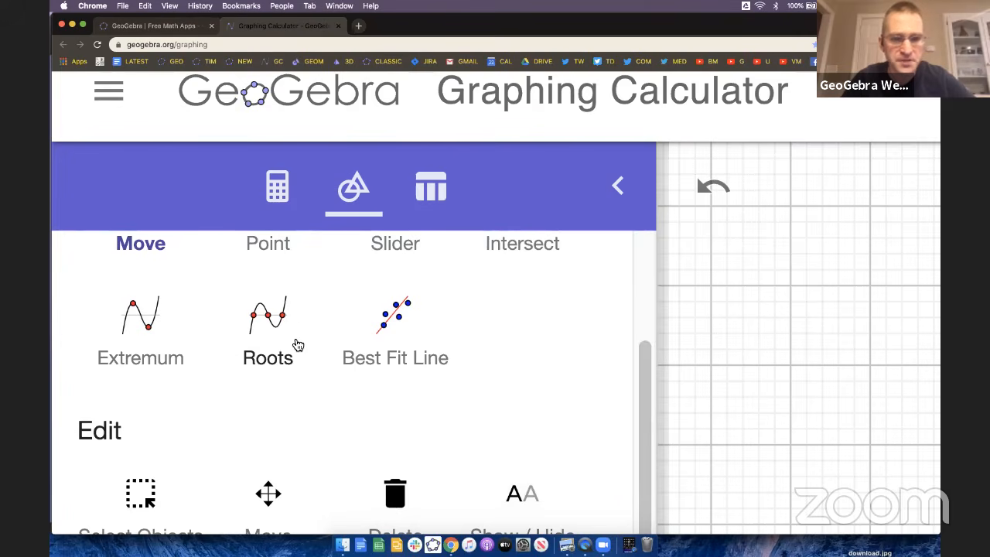
pyautogui.scroll(-2, 297, 343)
pyautogui.scroll(-3, 297, 344)
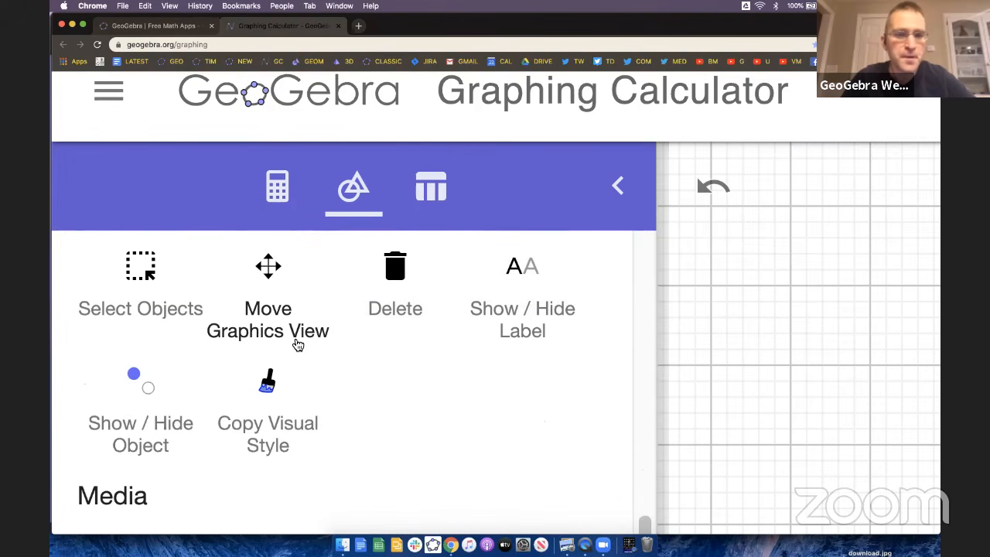
pyautogui.scroll(-6, 298, 345)
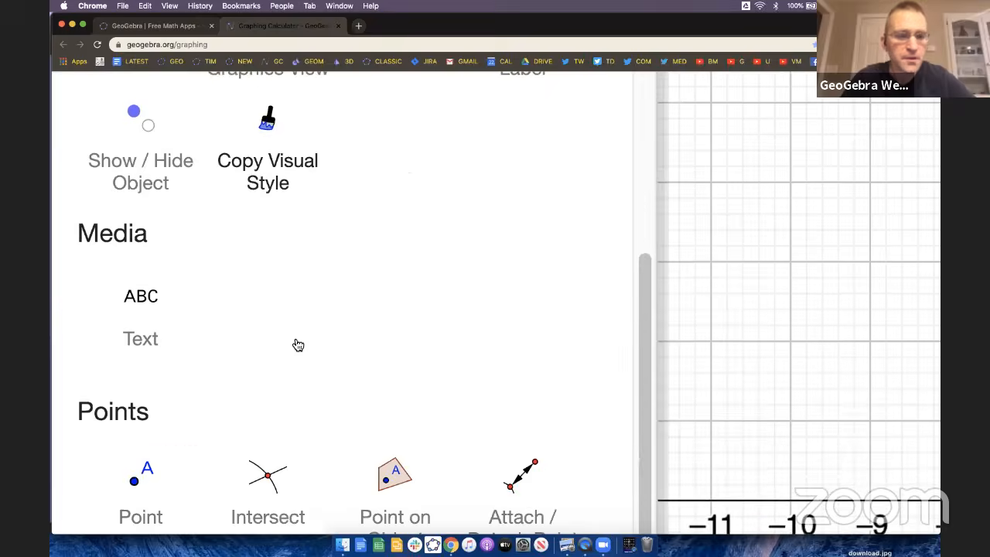
pyautogui.scroll(-5, 293, 342)
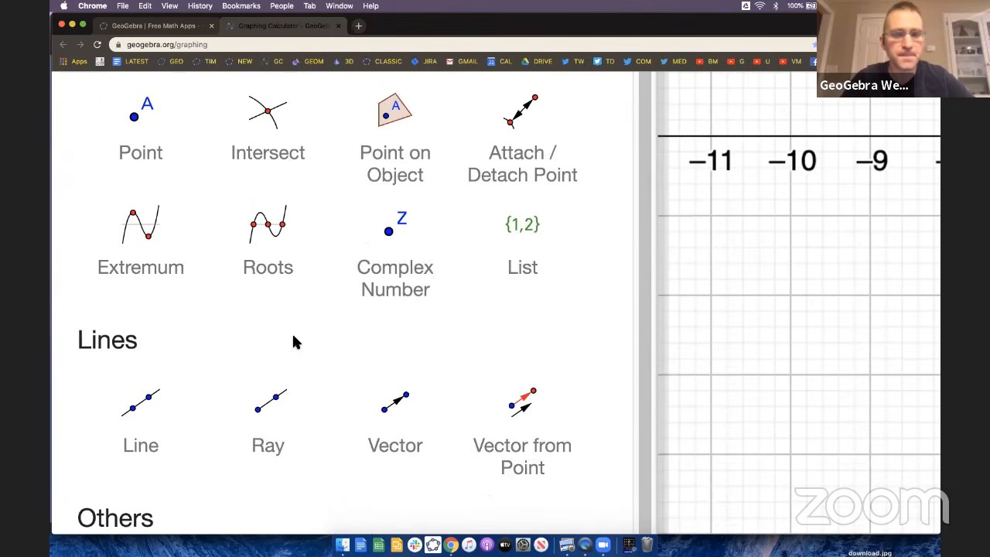
pyautogui.press('super+0')
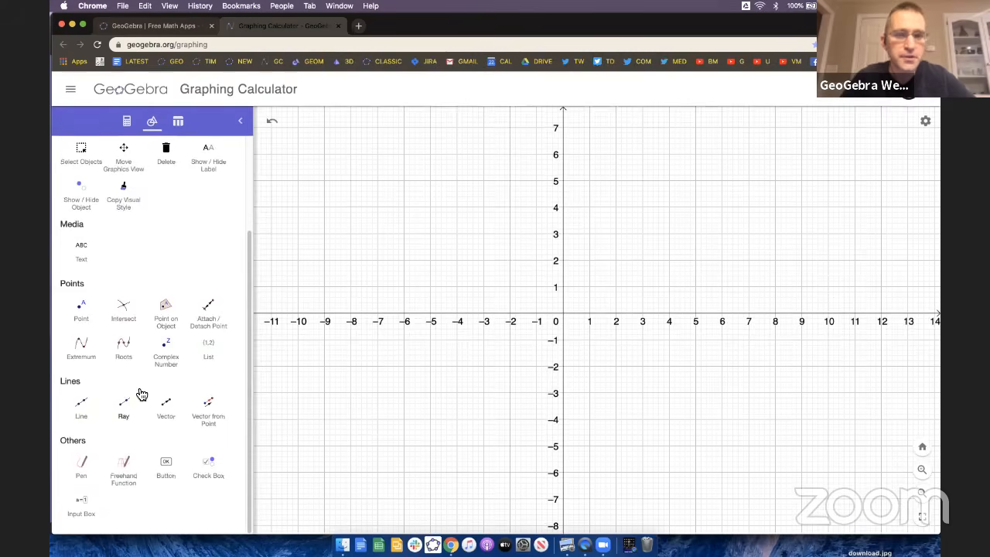
# Place two points in the first quadrant, one at about (1.6, 2.8) and the other at (7, 6).
pyautogui.scroll(1, 153, 338)
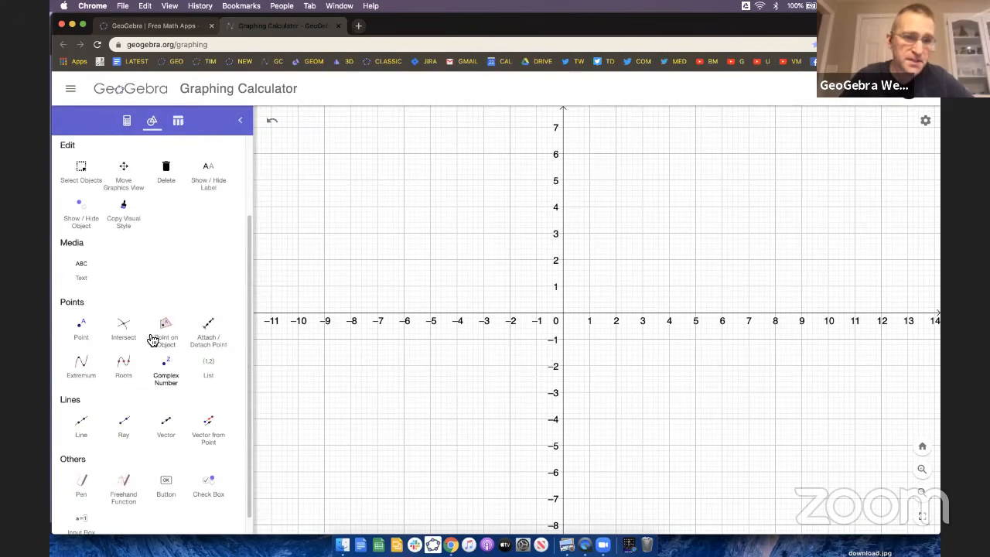
pyautogui.scroll(4, 127, 279)
pyautogui.click(125, 176)
pyautogui.click(605, 239)
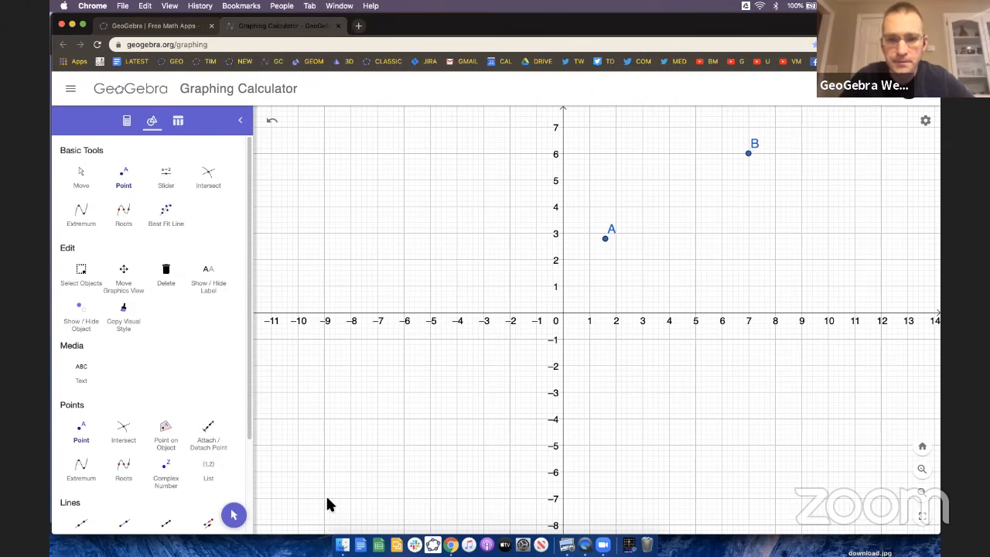
# Move point A to the grid intersection at (2, 3), leaving nothing selected.
pyautogui.press('Escape')
pyautogui.moveTo(617, 239); pyautogui.dragTo(617, 233)
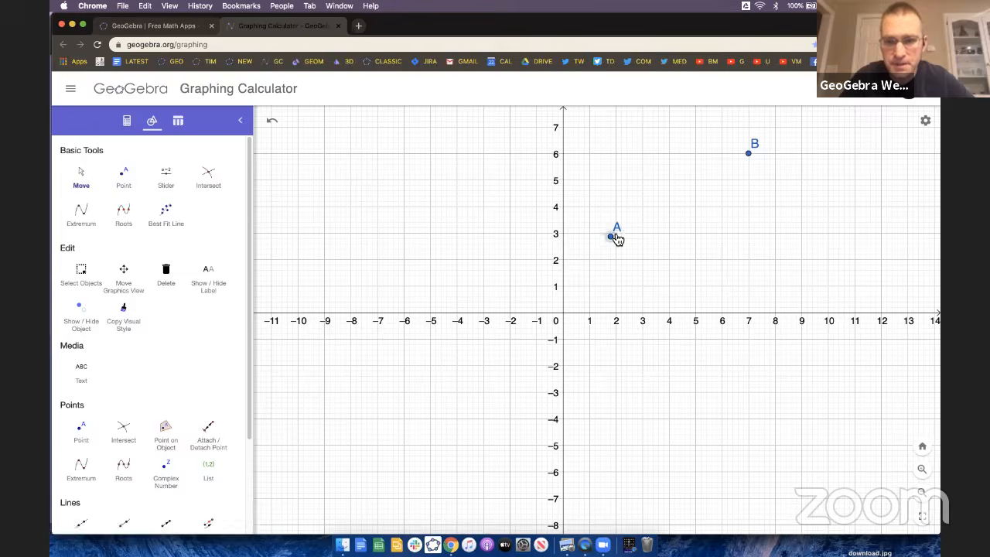
pyautogui.click(750, 154)
pyautogui.click(604, 173)
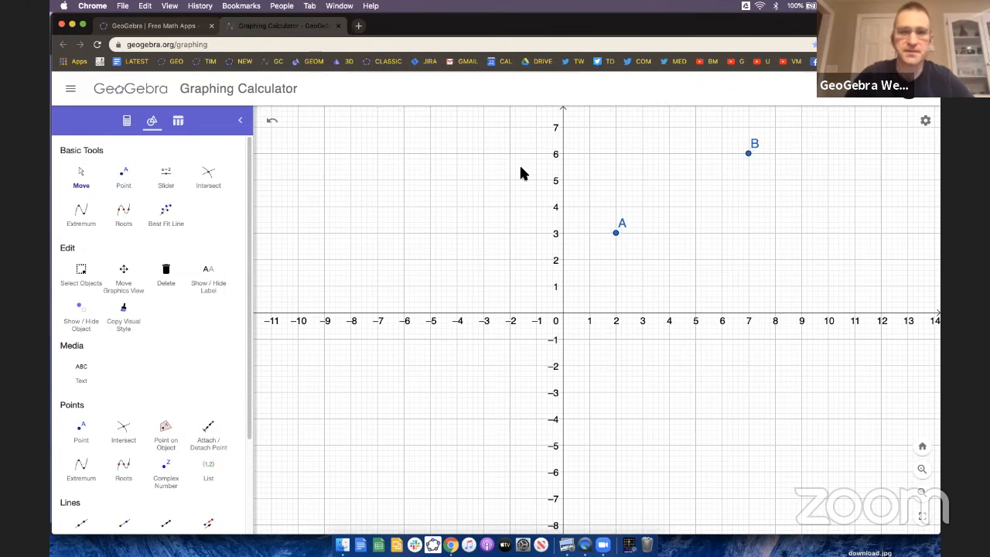
# Try the command midpoint(A, B) as a new algebra entry and examine the warning it gives.
pyautogui.click(128, 130)
pyautogui.click(133, 205)
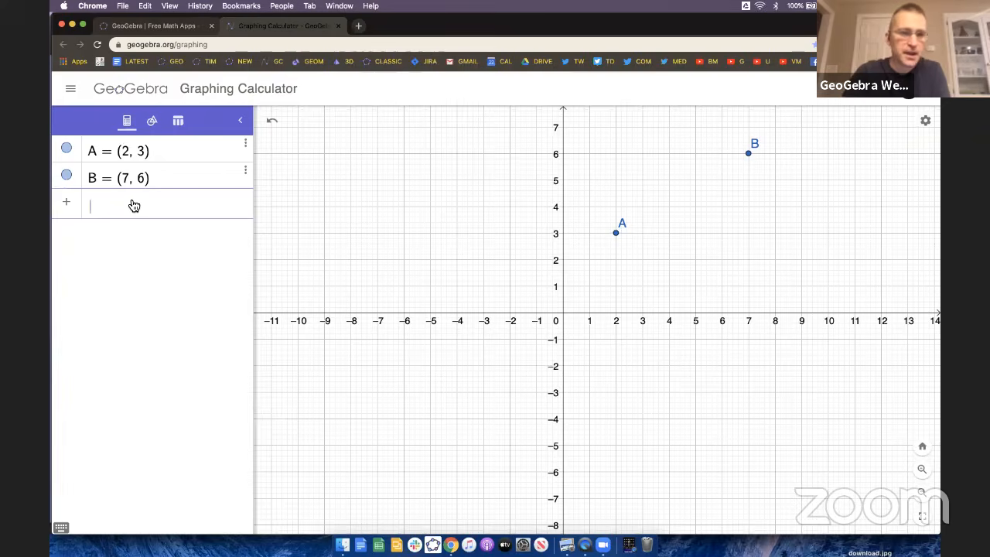
pyautogui.write('midpoint(A, B')
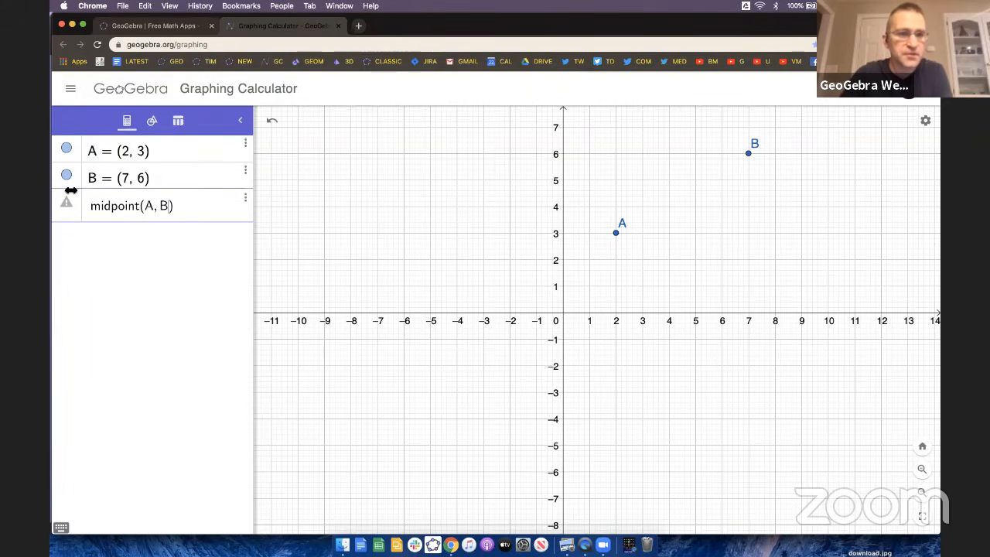
pyautogui.scroll(5, 104, 272)
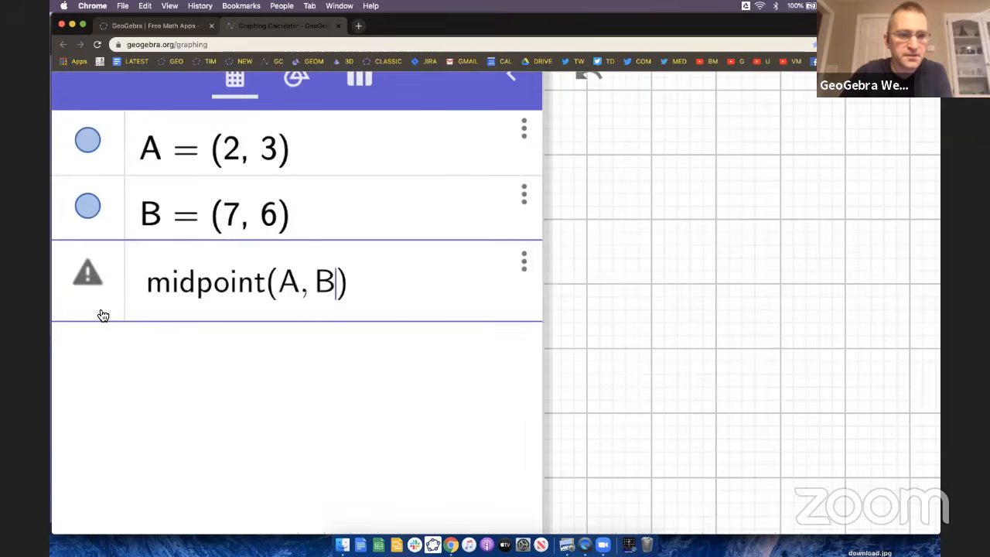
pyautogui.moveTo(102, 314)
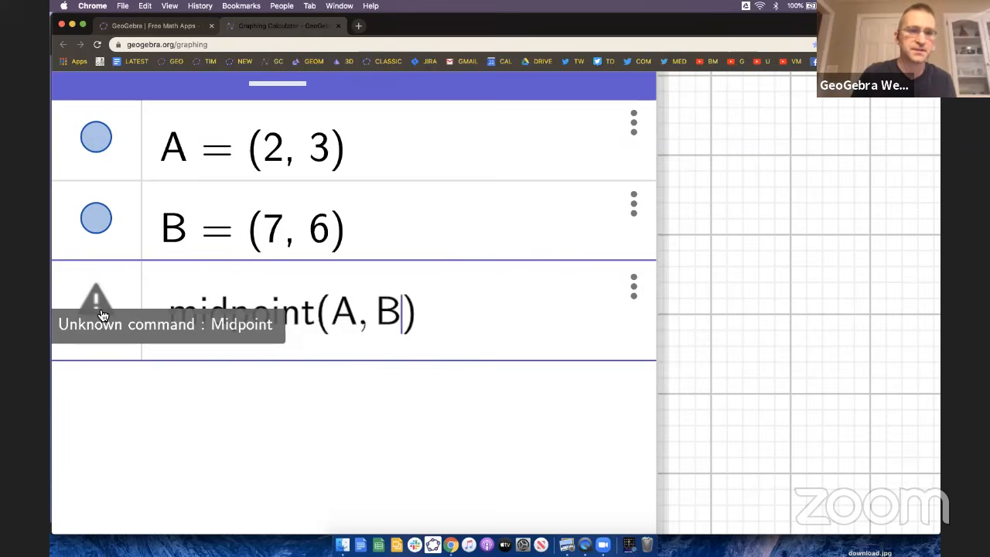
pyautogui.press('super+0')
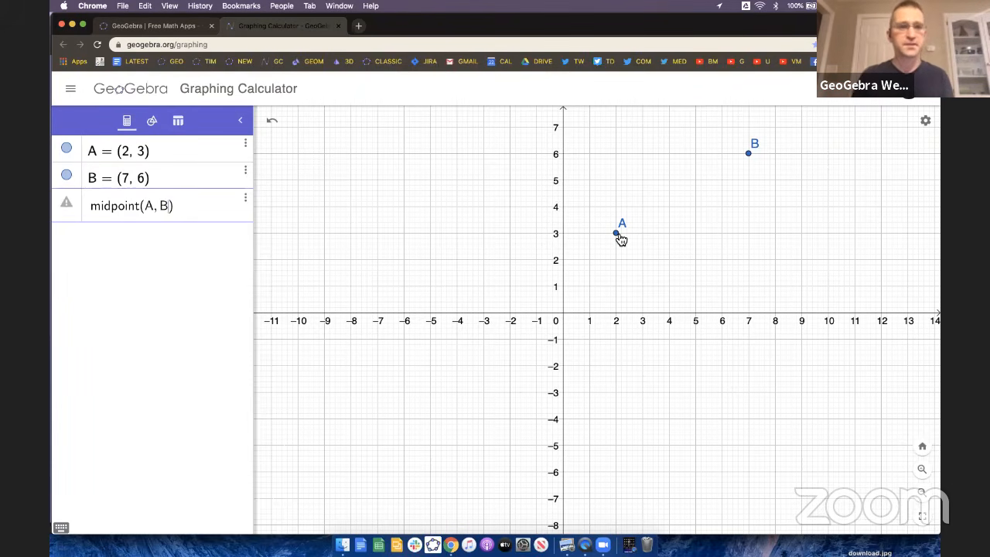
# Look through the Graphing Calculator's tool groups for a midpoint tool.
pyautogui.click(151, 128)
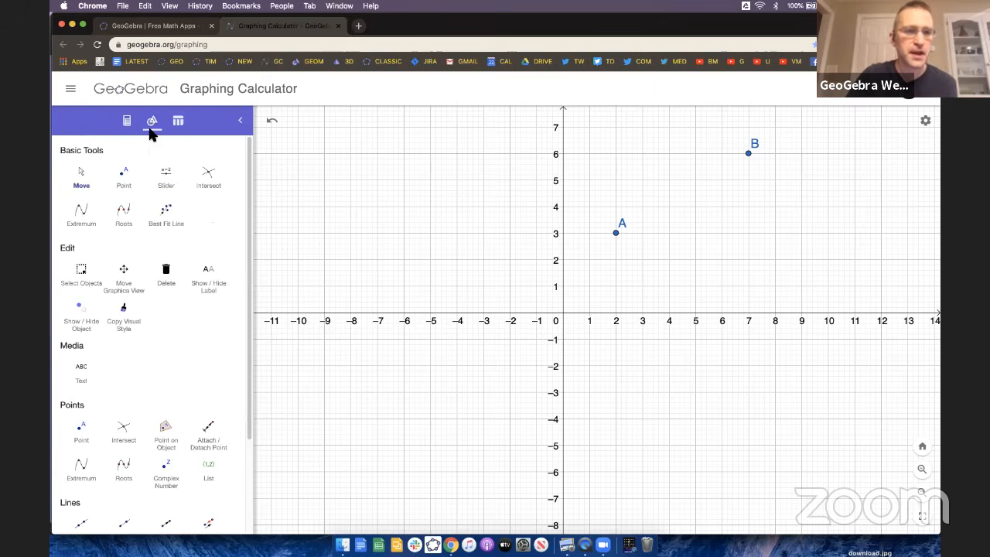
pyautogui.scroll(-4, 150, 316)
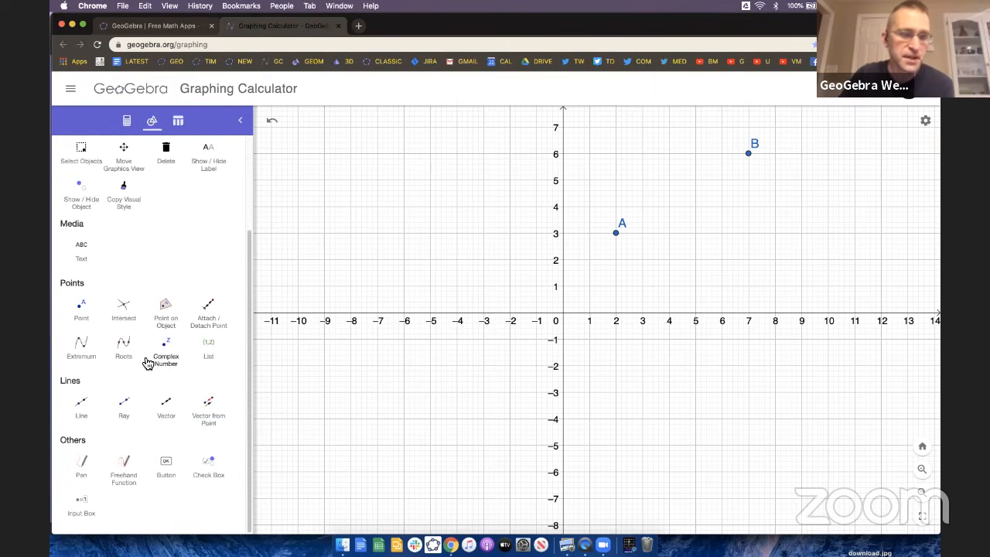
pyautogui.scroll(4, 146, 363)
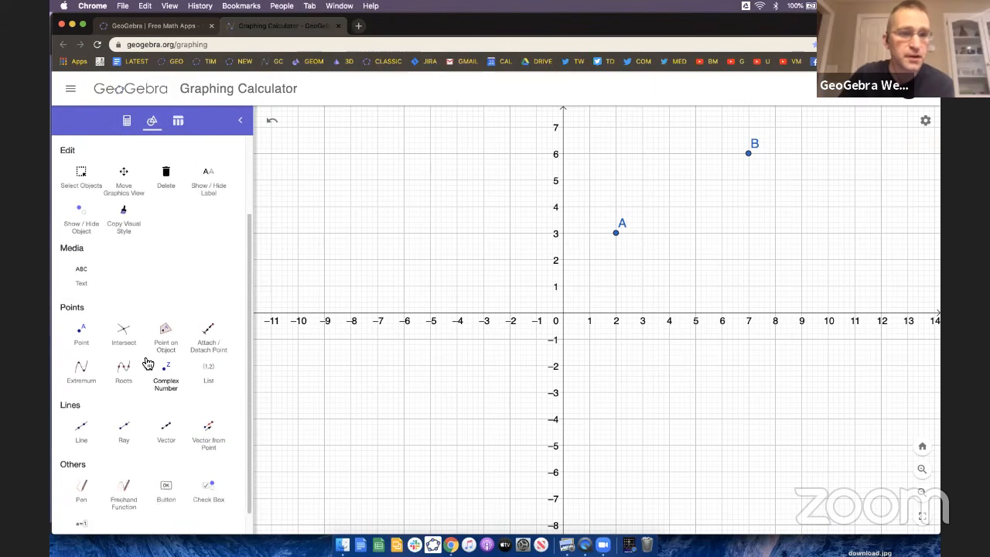
# Clear the midpoint(A, B) expression from the algebra entries.
pyautogui.click(127, 122)
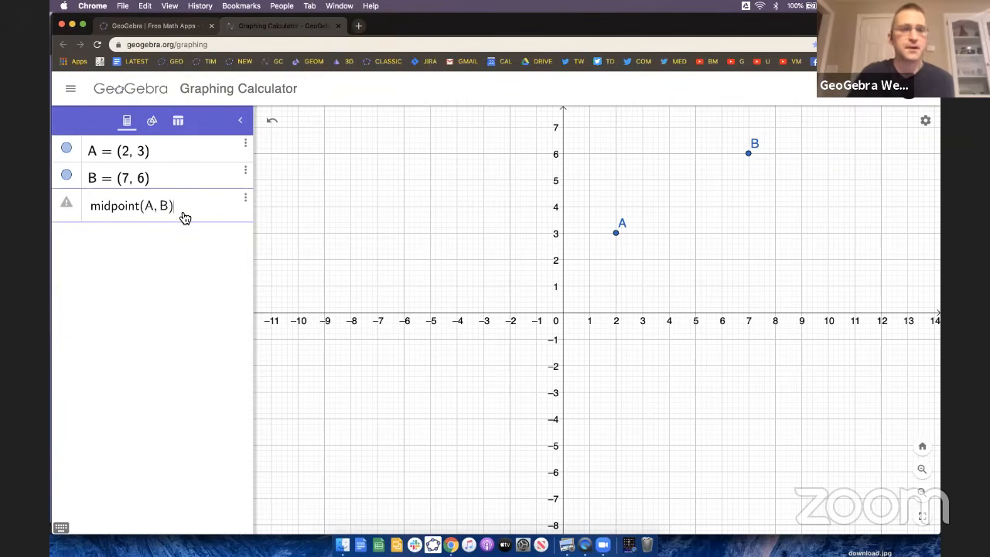
pyautogui.press('super+a')
pyautogui.press('BackSpace')
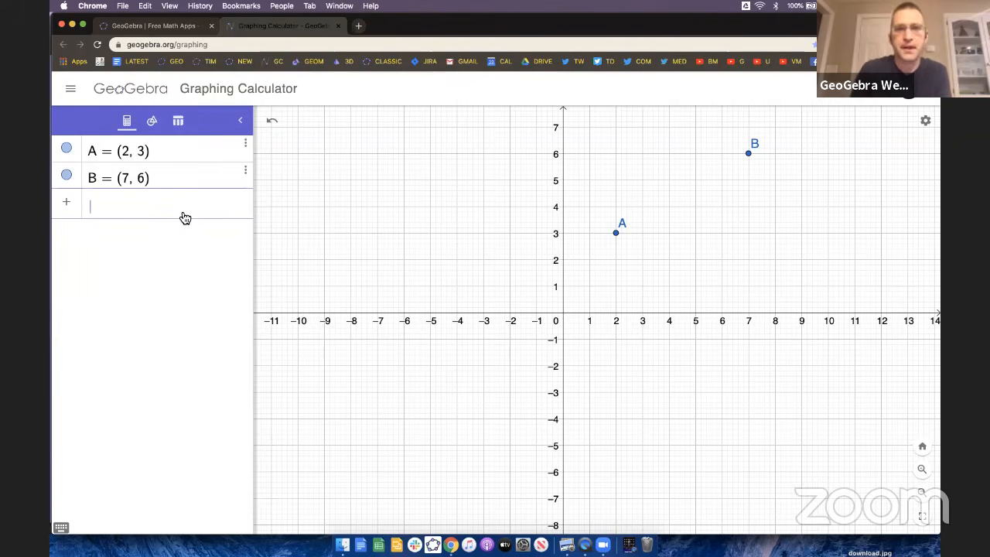
pyautogui.write('(x-2')
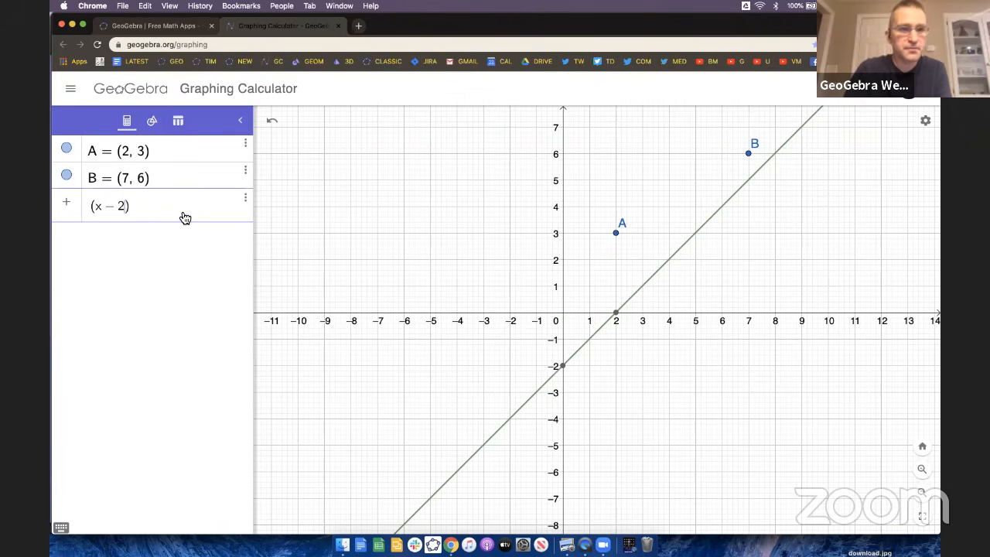
pyautogui.press('BackSpace')
pyautogui.press('BackSpace')
pyautogui.press('BackSpace')
pyautogui.press('BackSpace')
# Graph the circle x² + y² = 9 as a new algebra entry.
pyautogui.write('x^2')
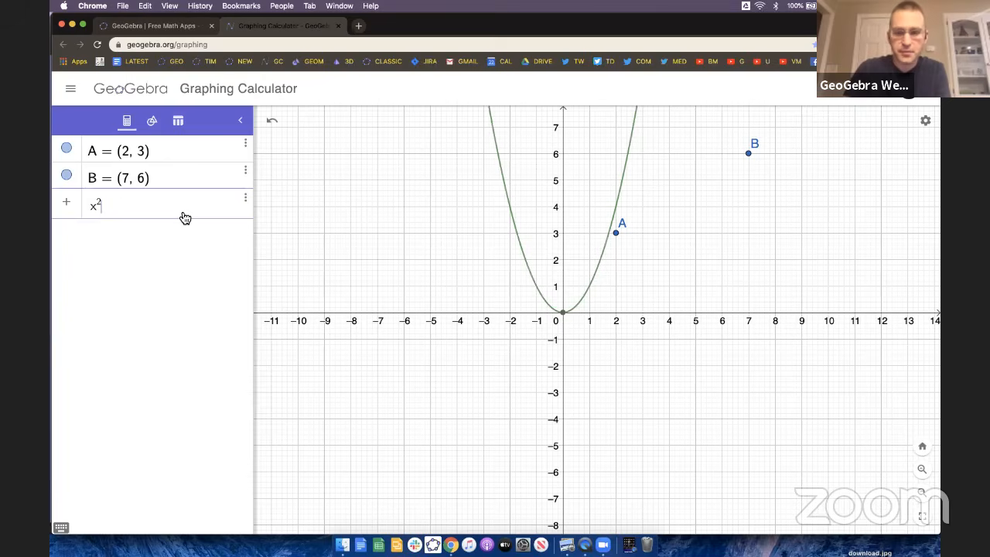
pyautogui.press('Right')
pyautogui.write('+y^2')
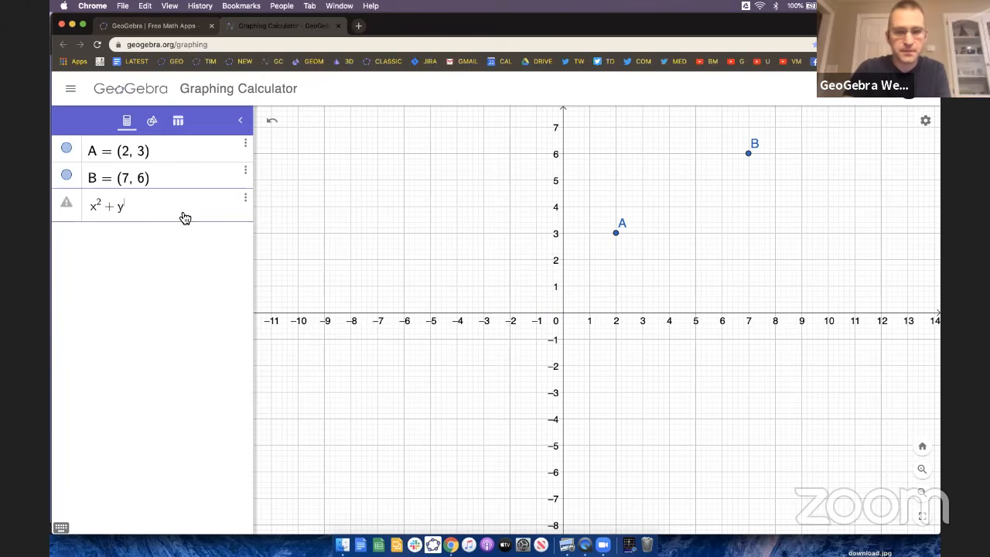
pyautogui.press('Right')
pyautogui.write('=9')
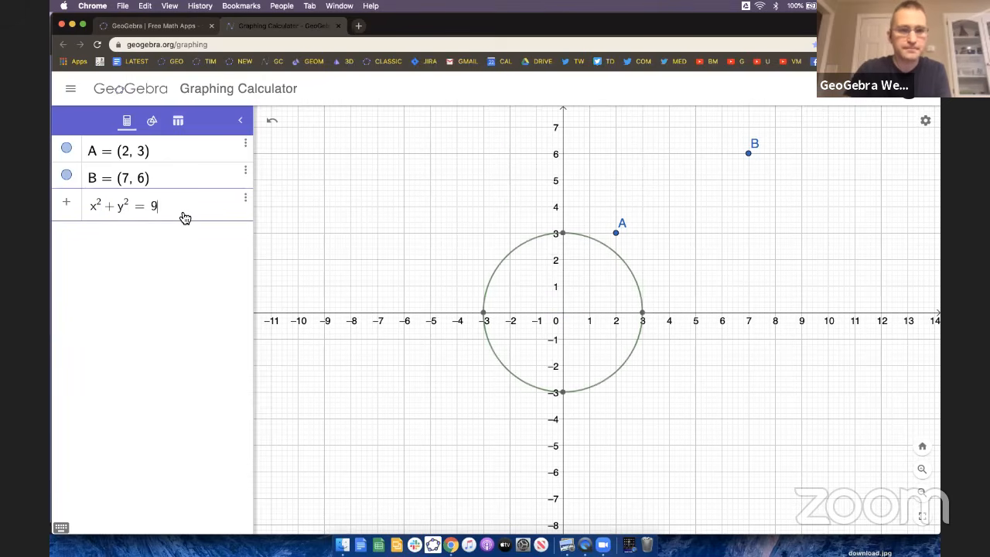
pyautogui.press('Return')
pyautogui.click(440, 173)
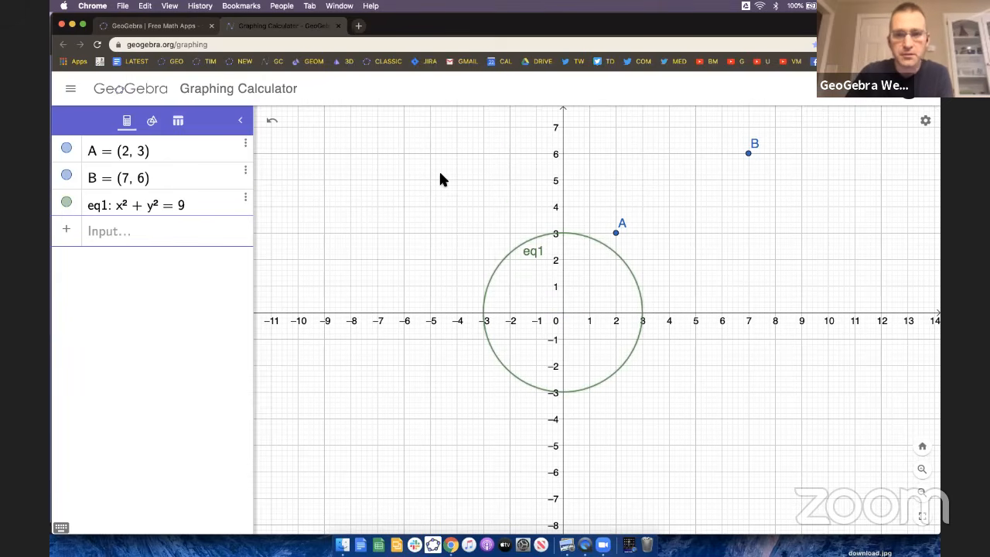
# Select the circle x² + y² = 9 to show its special points, and delete it.
pyautogui.click(502, 265)
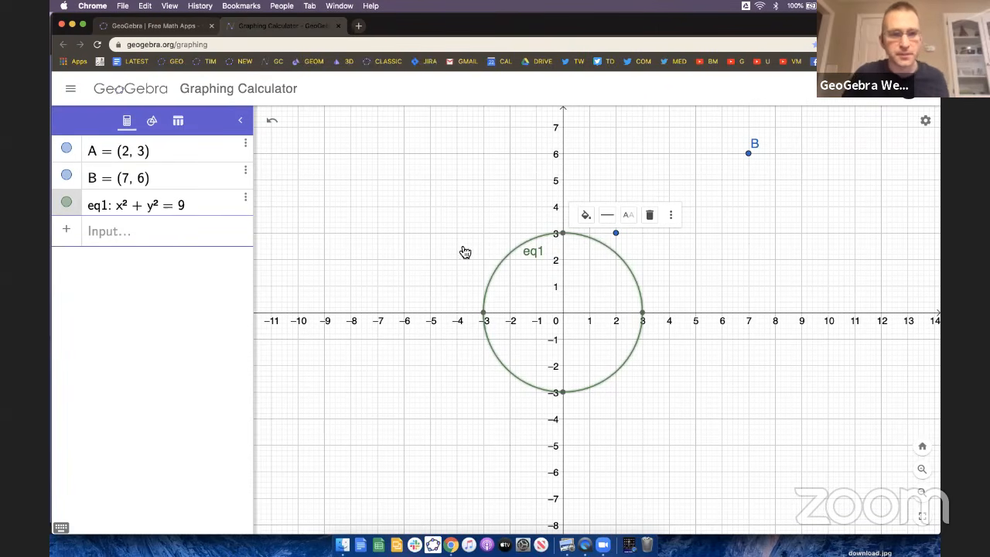
pyautogui.click(461, 250)
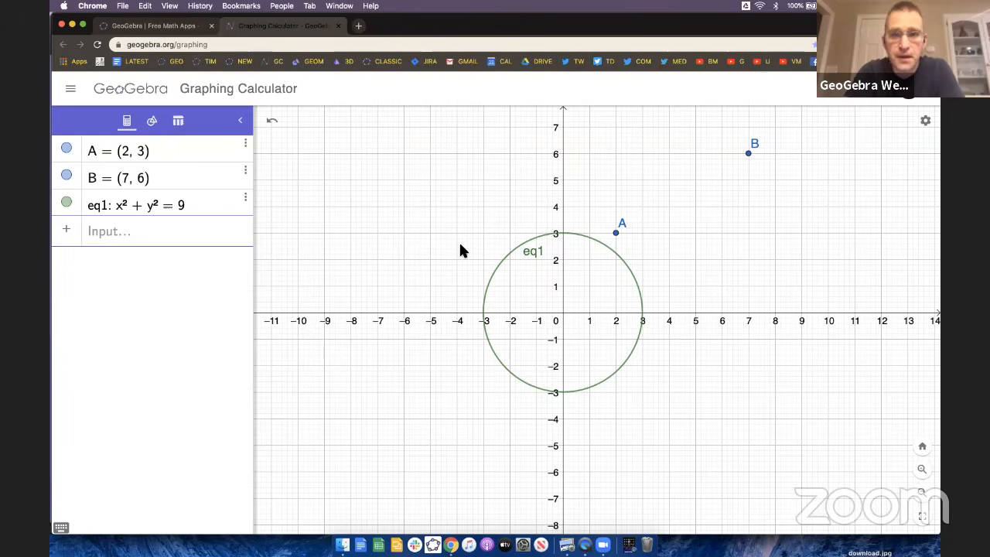
pyautogui.click(525, 253)
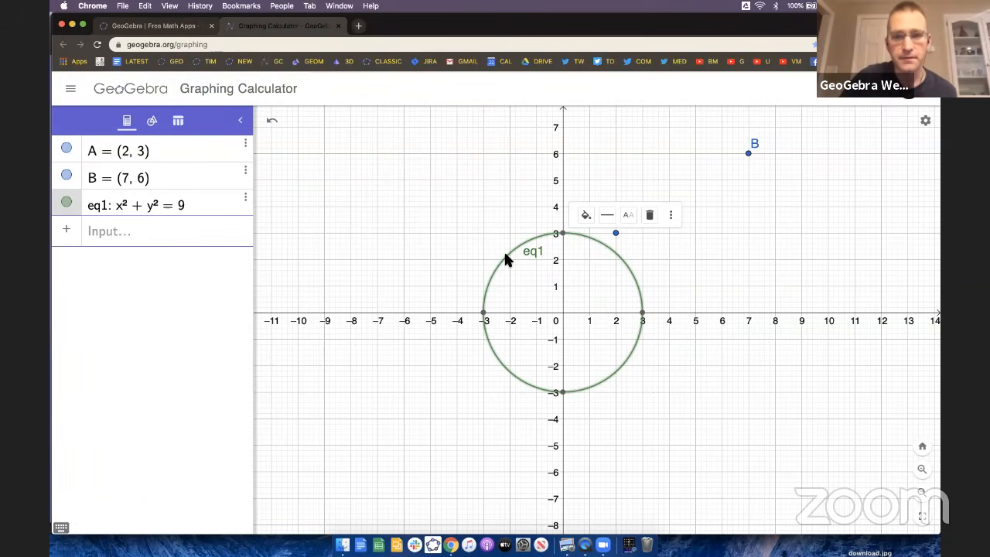
pyautogui.press('Delete')
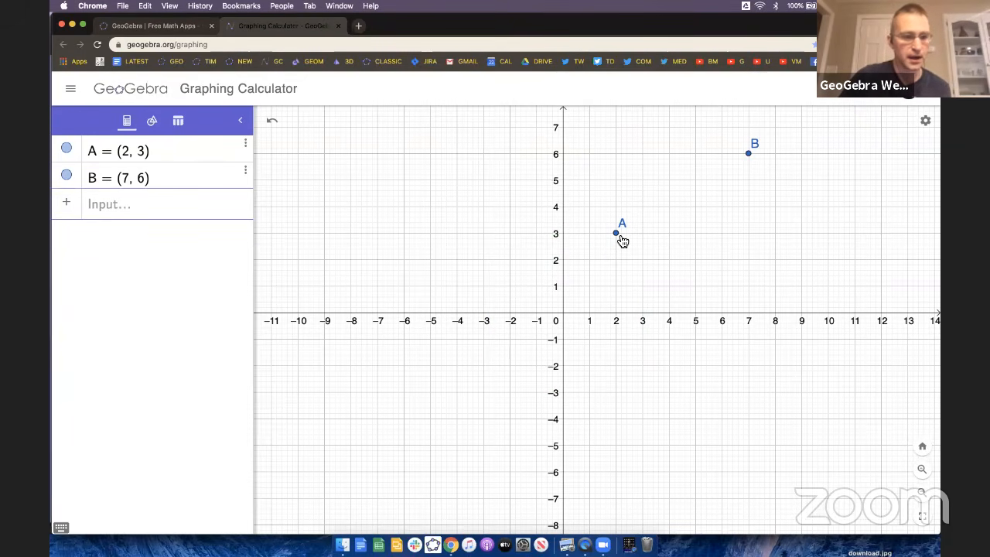
# Delete points A and B from the graph, leaving the construction empty.
pyautogui.click(616, 234)
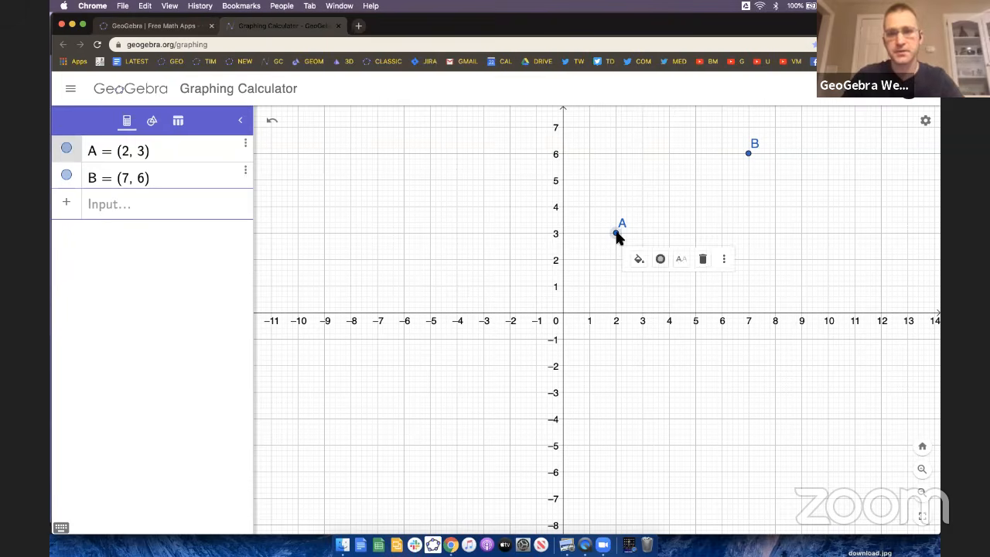
pyautogui.press('Delete')
pyautogui.click(747, 153)
pyautogui.press('Delete')
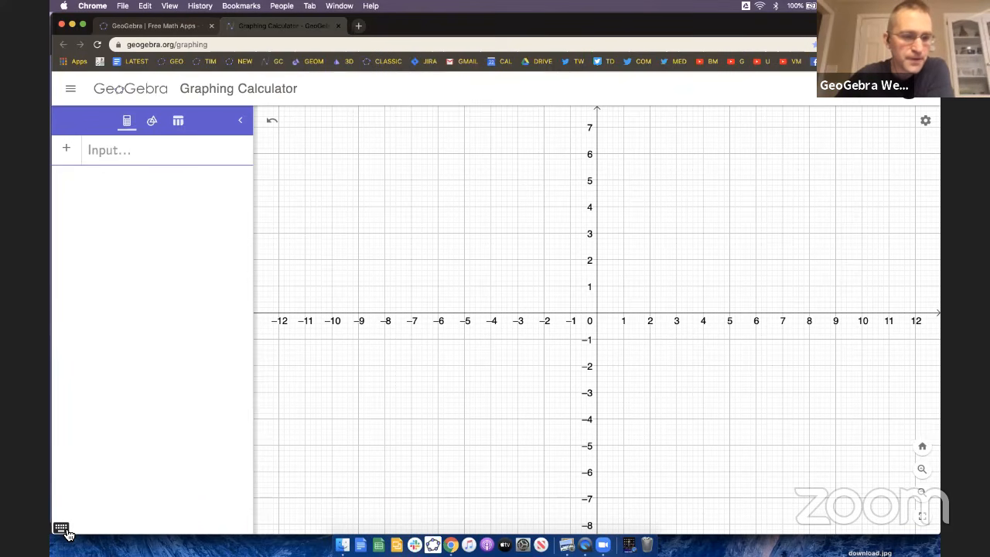
# Open the on-screen keyboard beneath the graph.
pyautogui.scroll(5, 74, 516)
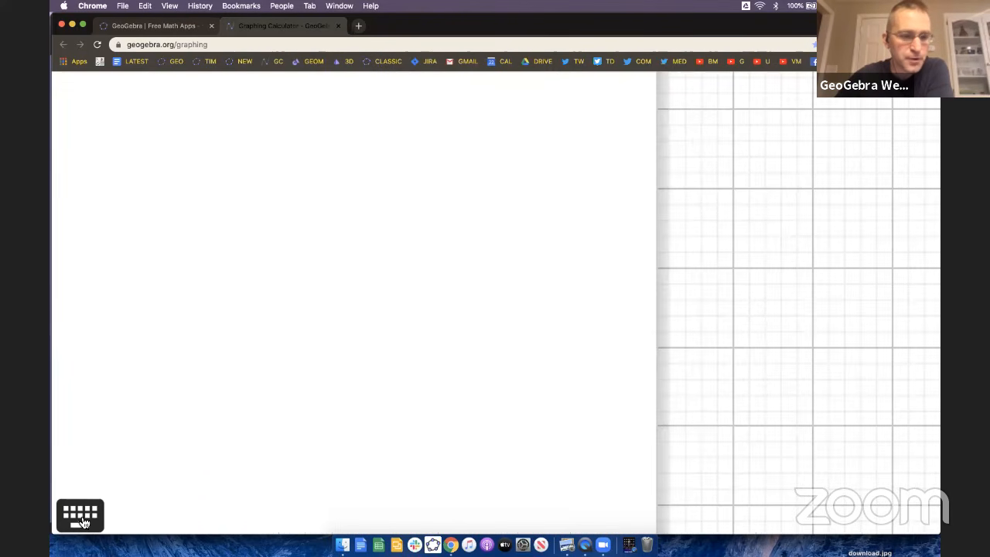
pyautogui.scroll(-5, 148, 402)
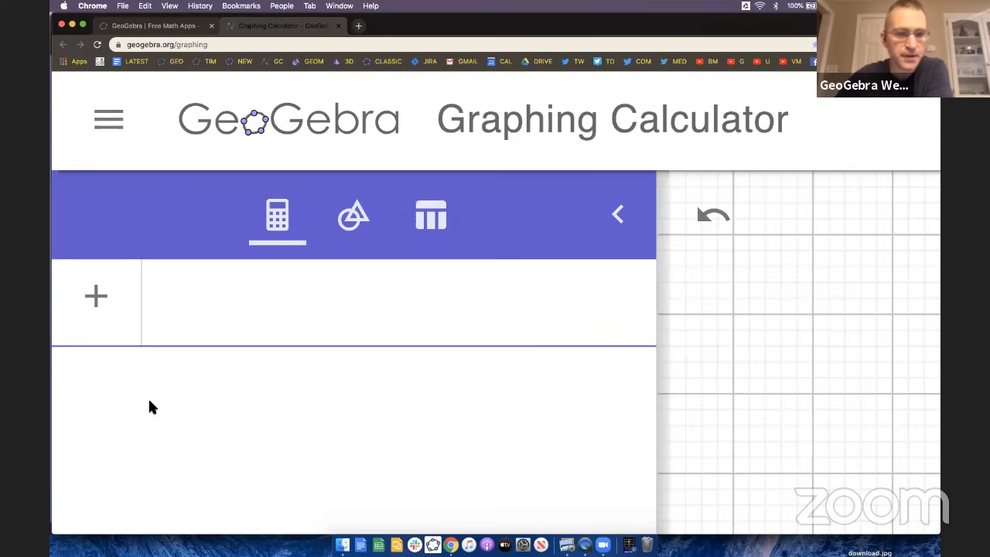
pyautogui.scroll(-5, 149, 400)
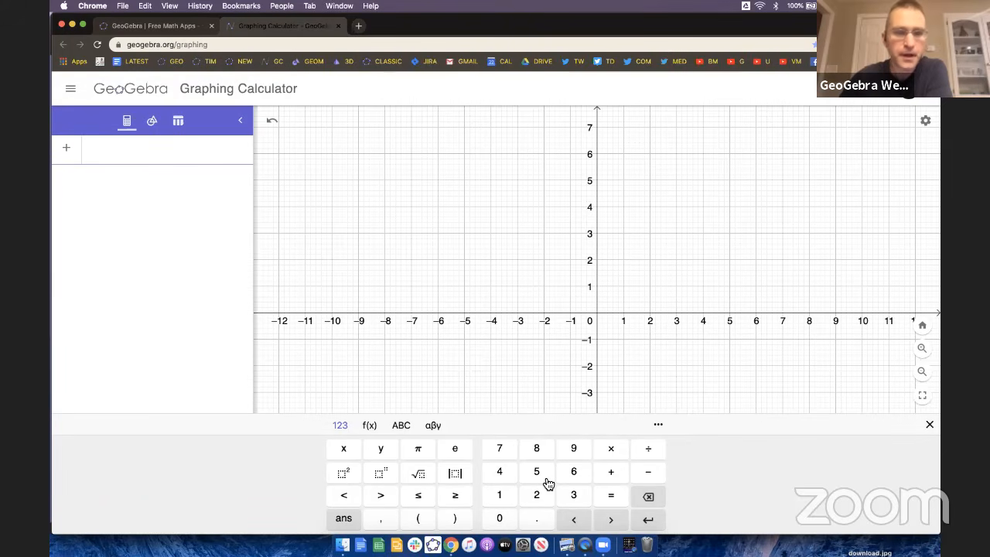
pyautogui.write('jert')
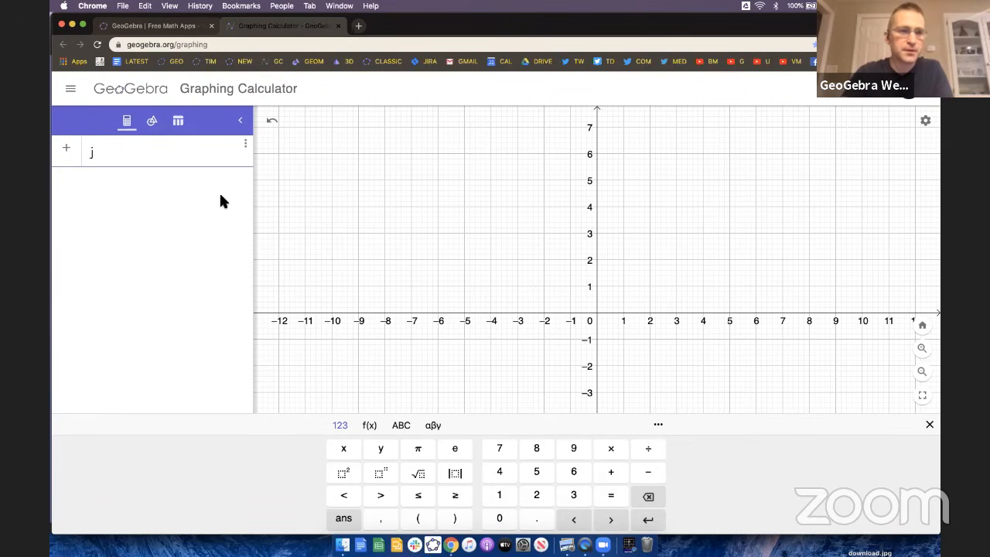
pyautogui.press('BackSpace')
pyautogui.press('BackSpace')
pyautogui.press('BackSpace')
pyautogui.press('BackSpace')
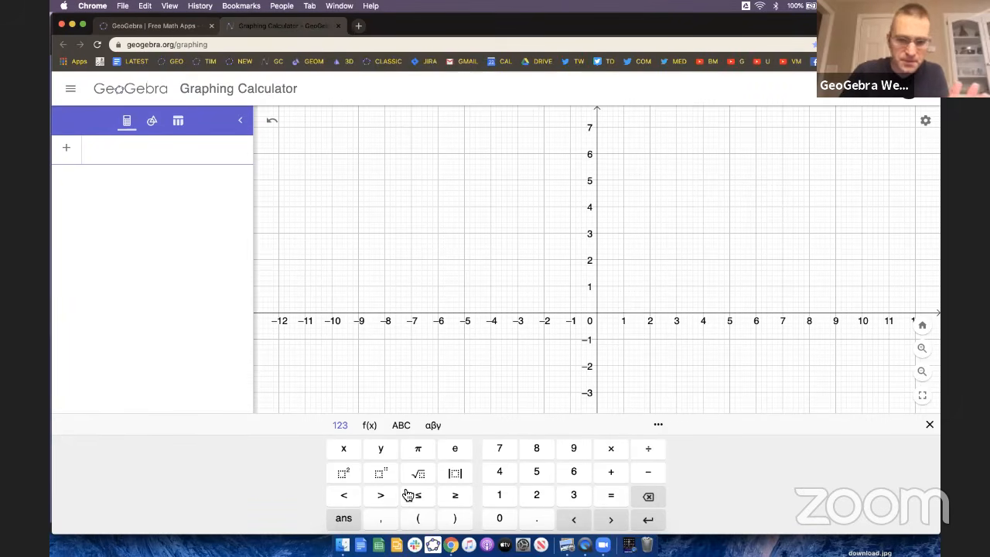
# Enter the calculation 45 · 63/3653 in the algebra input using the on-screen keyboard.
pyautogui.click(499, 473)
pyautogui.click(537, 471)
pyautogui.click(608, 449)
pyautogui.click(574, 472)
pyautogui.click(574, 495)
pyautogui.click(648, 450)
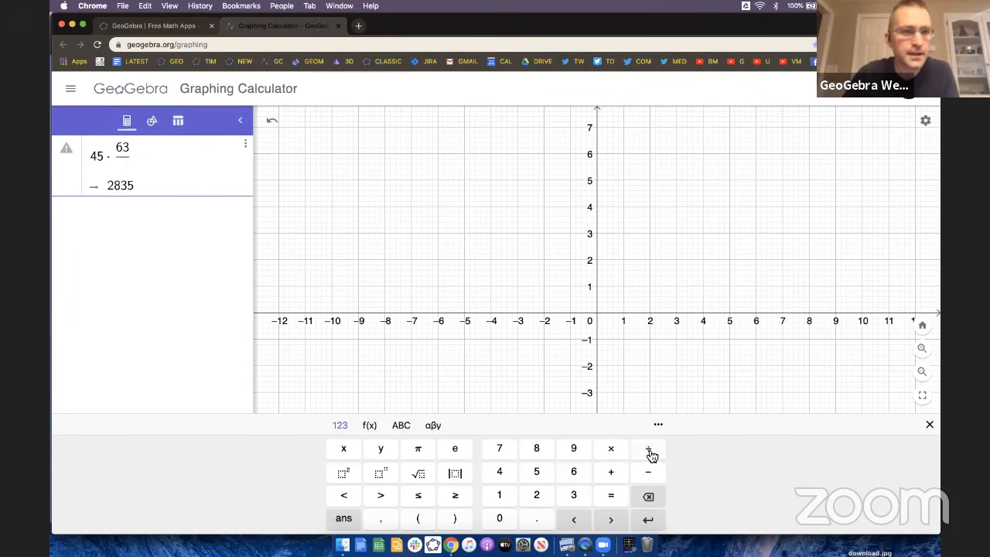
pyautogui.click(576, 496)
pyautogui.click(579, 476)
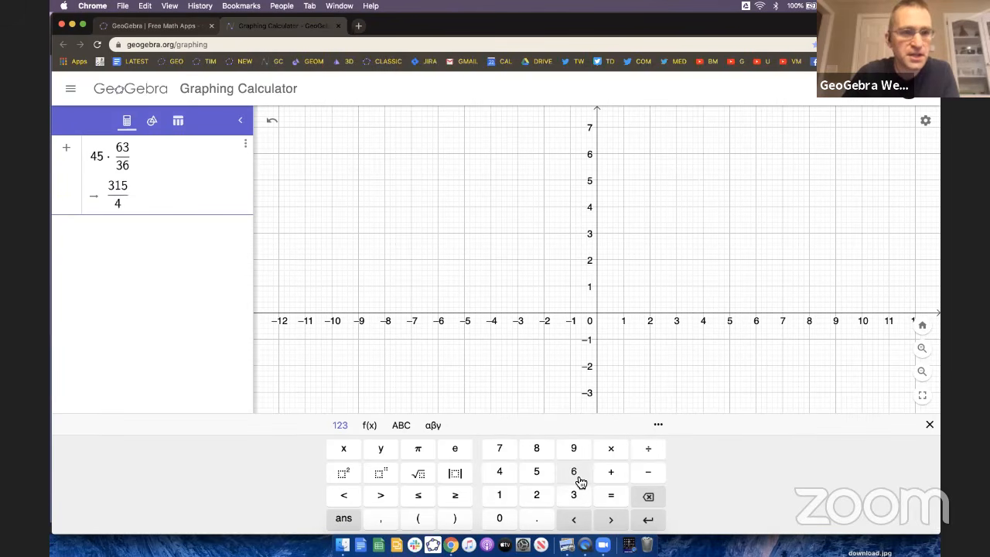
pyautogui.click(543, 473)
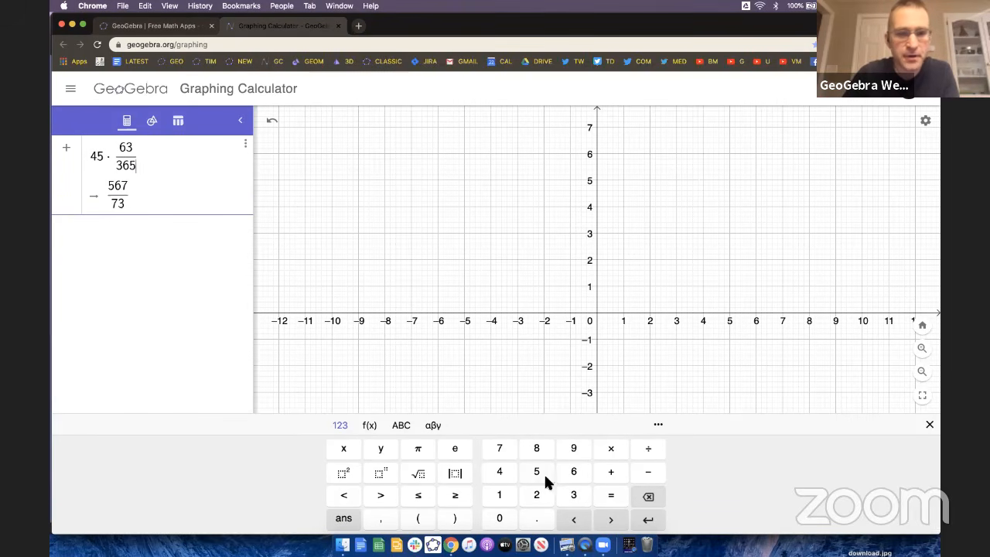
pyautogui.click(584, 504)
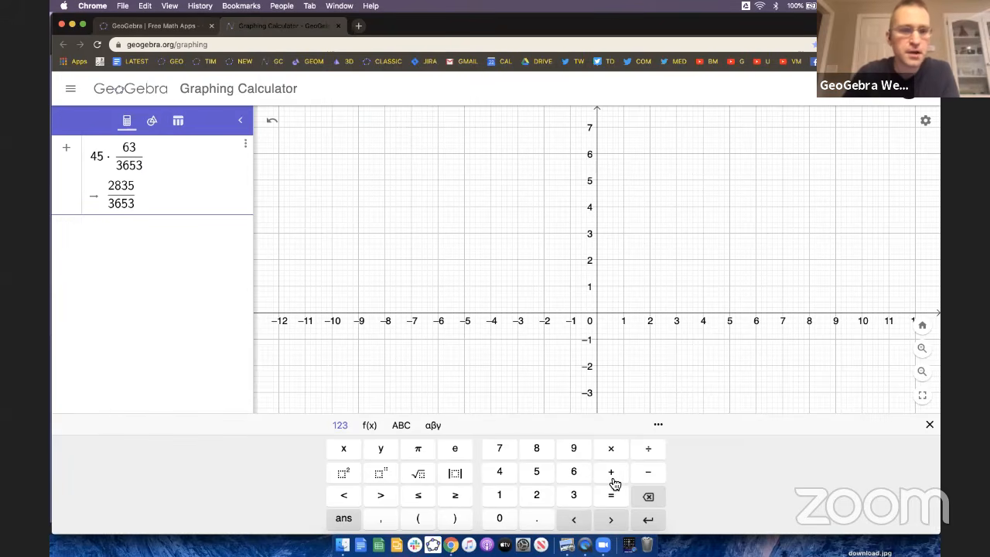
# Clear the whole multiplication and fraction calculation from the algebra input.
pyautogui.click(647, 497)
pyautogui.click(647, 497)
pyautogui.click(646, 498)
pyautogui.click(648, 501)
pyautogui.click(647, 501)
pyautogui.click(647, 502)
pyautogui.click(648, 502)
pyautogui.click(647, 503)
pyautogui.click(648, 503)
pyautogui.click(648, 503)
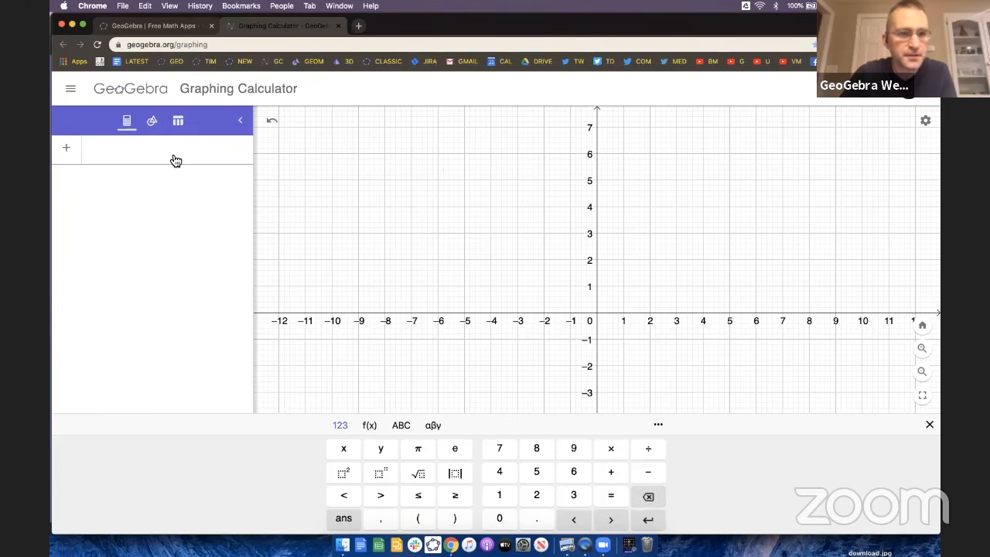
# Evaluate sin(30°) as the first algebra entry.
pyautogui.scroll(5, 186, 218)
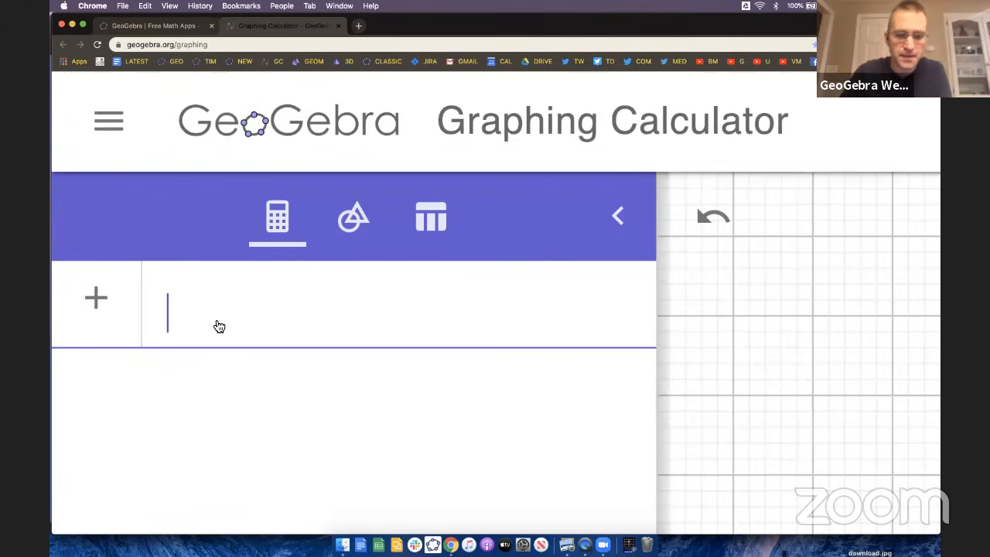
pyautogui.write('sin(')
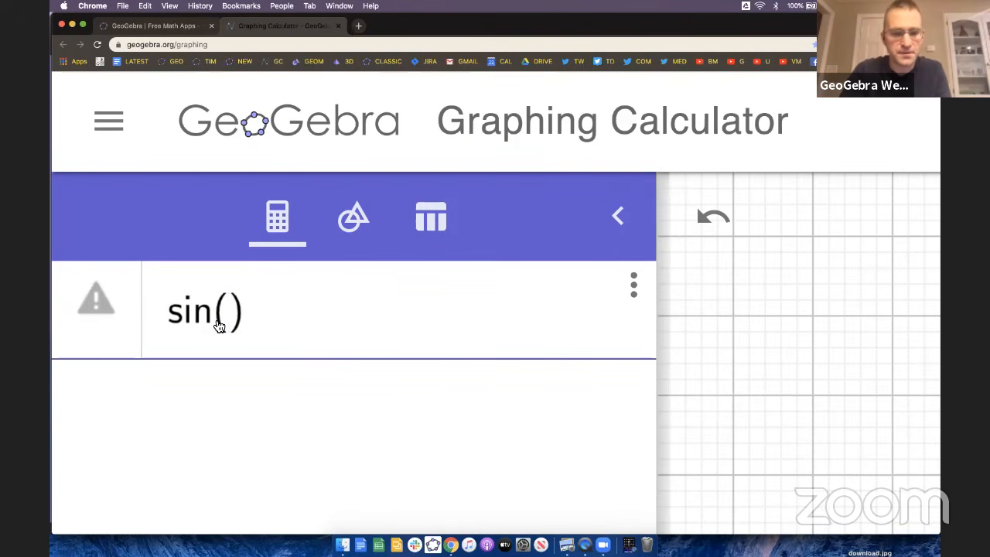
pyautogui.write('30')
pyautogui.press('Return')
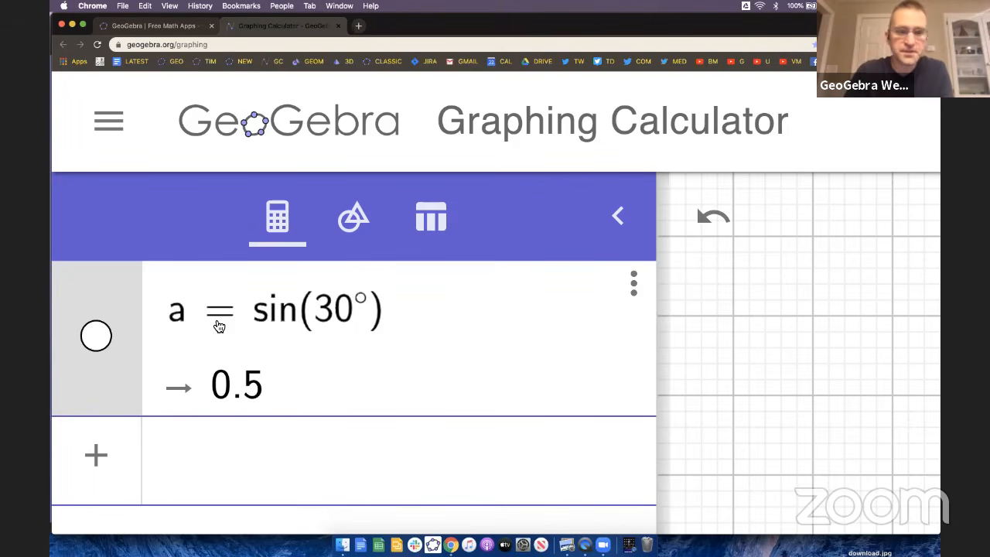
# Evaluate sin(π/6) as the second algebra entry.
pyautogui.write('sin')
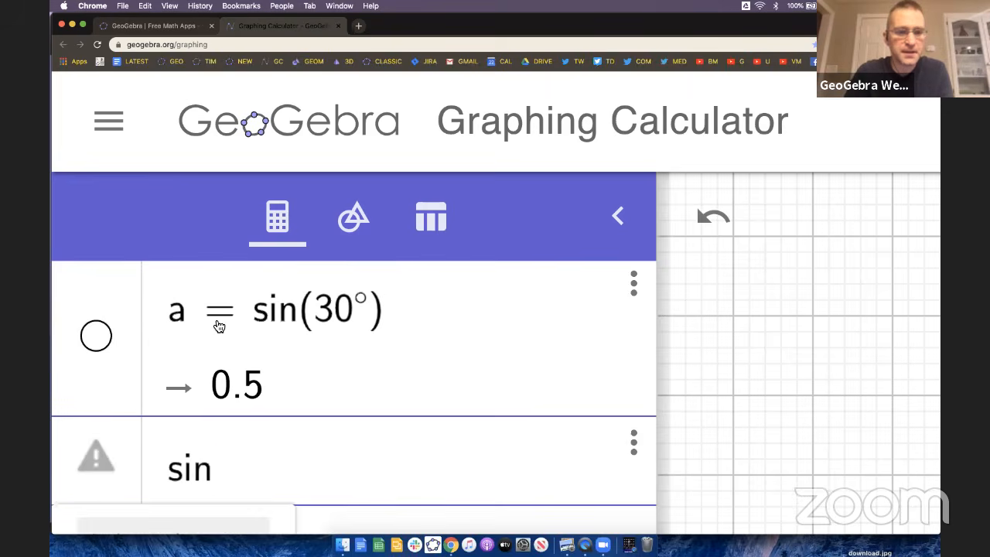
pyautogui.write('(pi/')
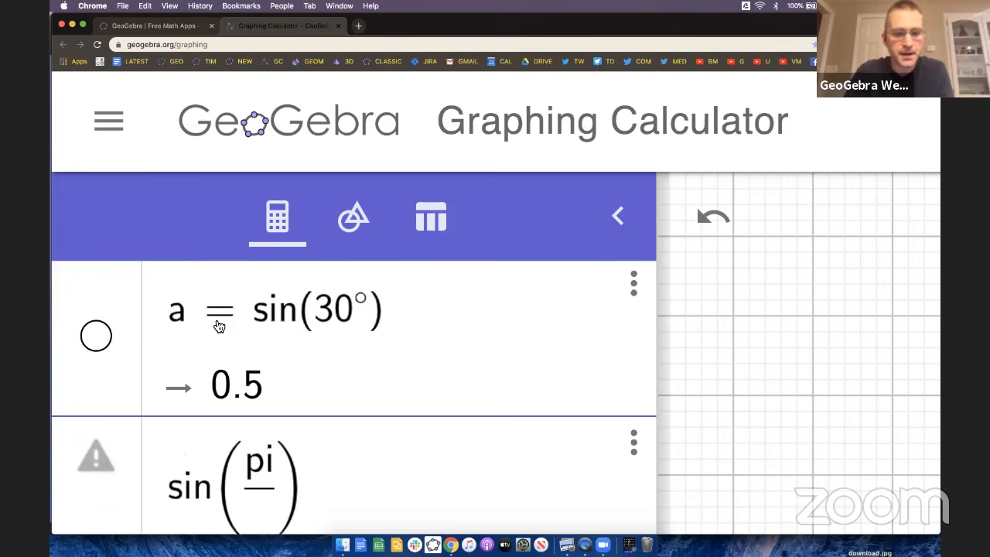
pyautogui.write('6')
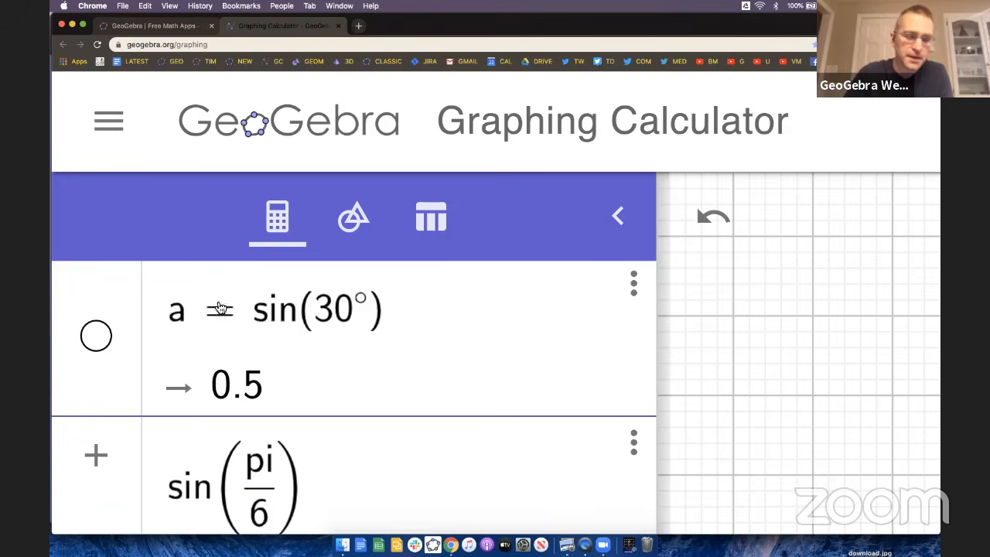
pyautogui.scroll(-2, 221, 298)
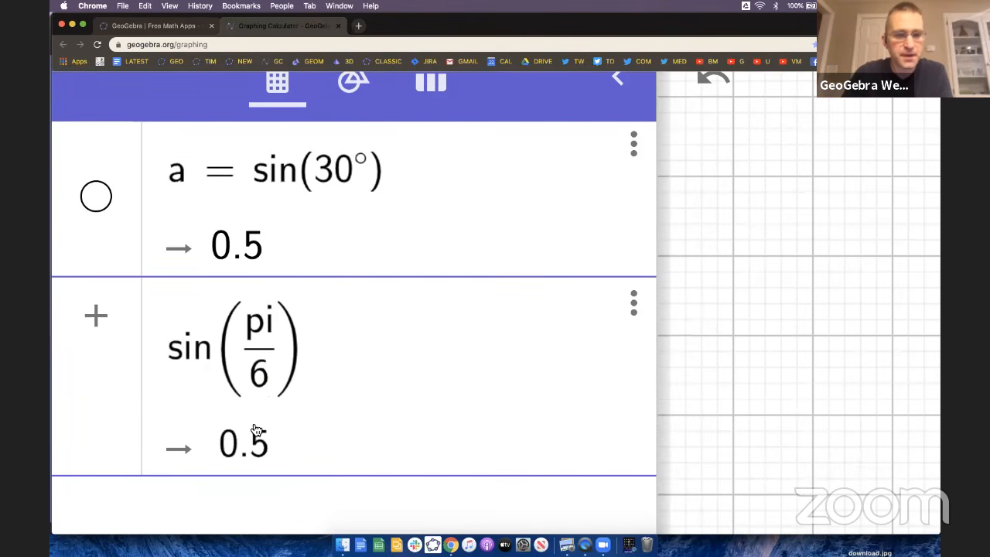
pyautogui.press('Return')
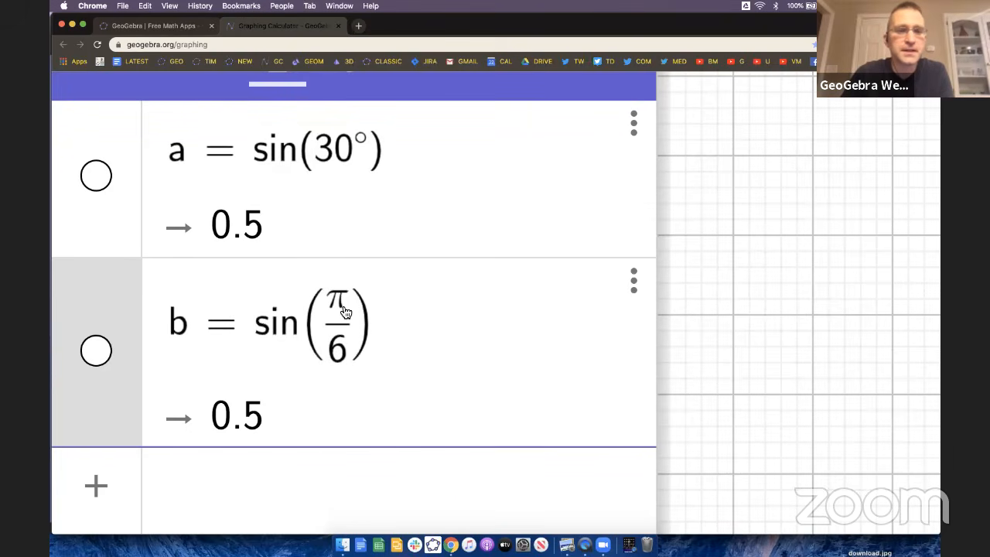
# Delete both sine calculations from the algebra list.
pyautogui.press('super+minus')
pyautogui.press('super+minus')
pyautogui.press('super+minus')
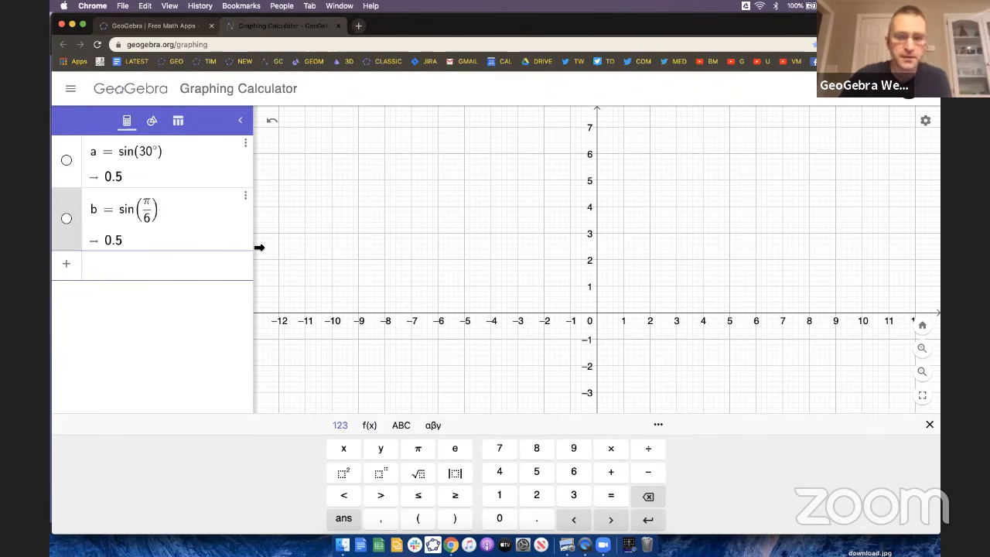
pyautogui.click(245, 196)
pyautogui.click(261, 212)
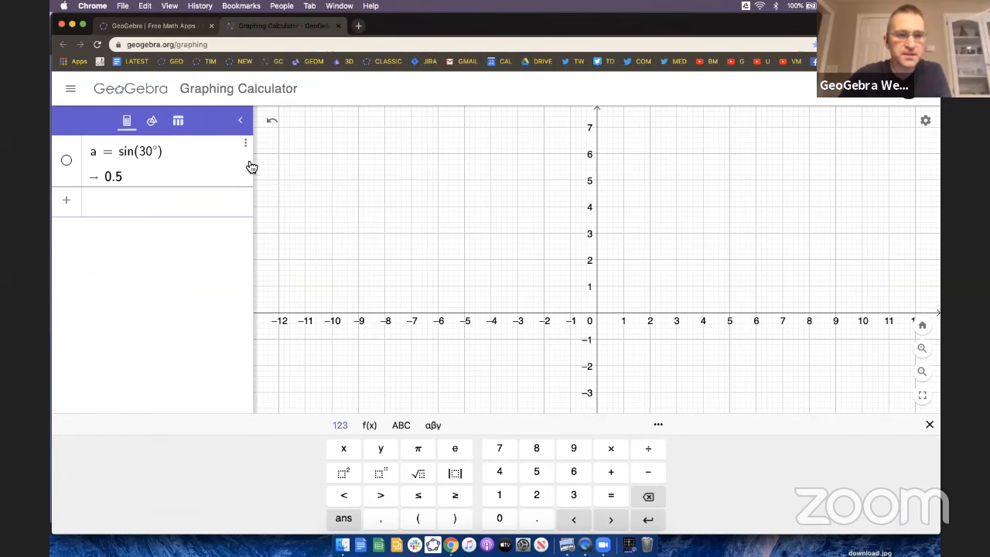
pyautogui.click(245, 143)
pyautogui.click(257, 163)
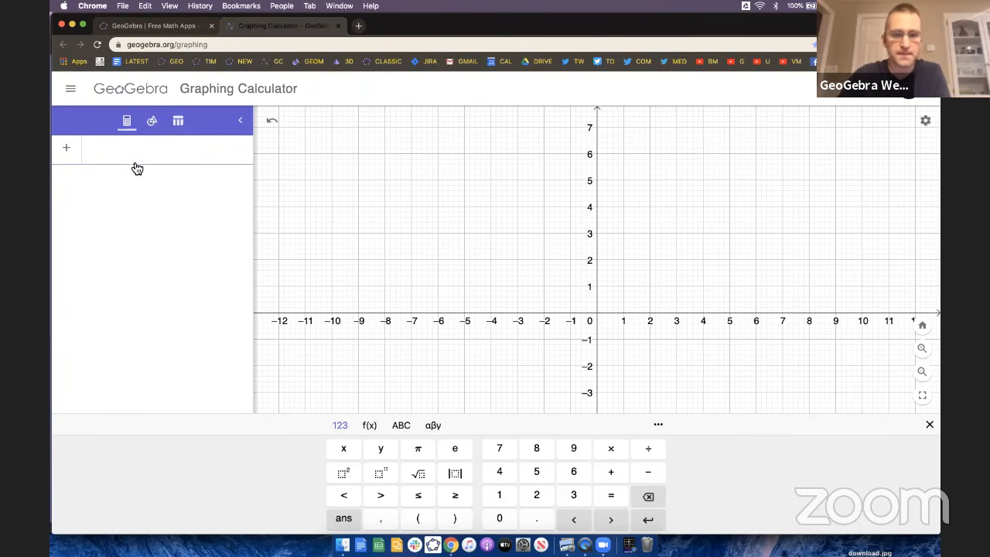
# Graph the function x² − 5x − 1, building the expression with the on-screen keyboard.
pyautogui.click(345, 450)
pyautogui.click(345, 470)
pyautogui.click(648, 496)
pyautogui.click(345, 473)
pyautogui.click(648, 472)
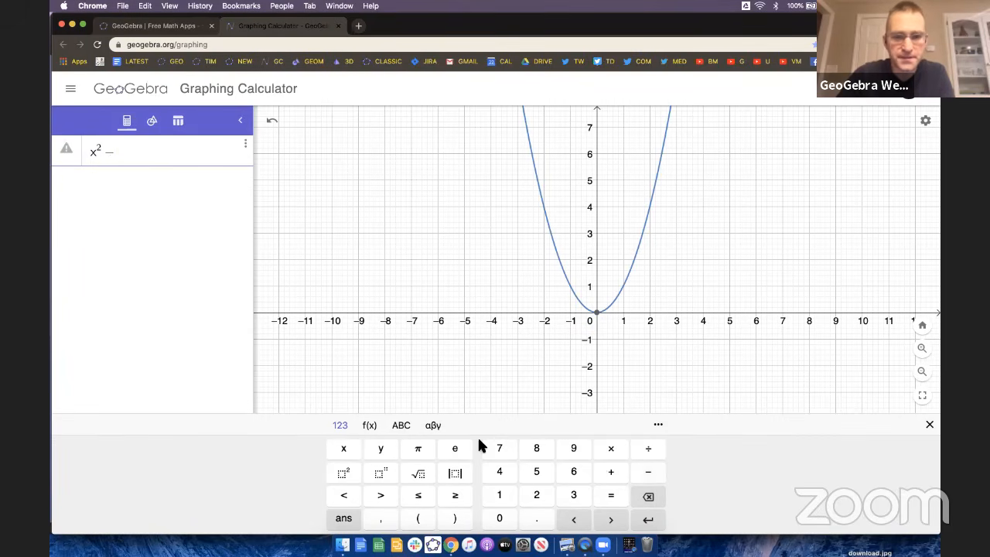
pyautogui.click(534, 472)
pyautogui.click(345, 450)
pyautogui.click(648, 474)
pyautogui.click(497, 497)
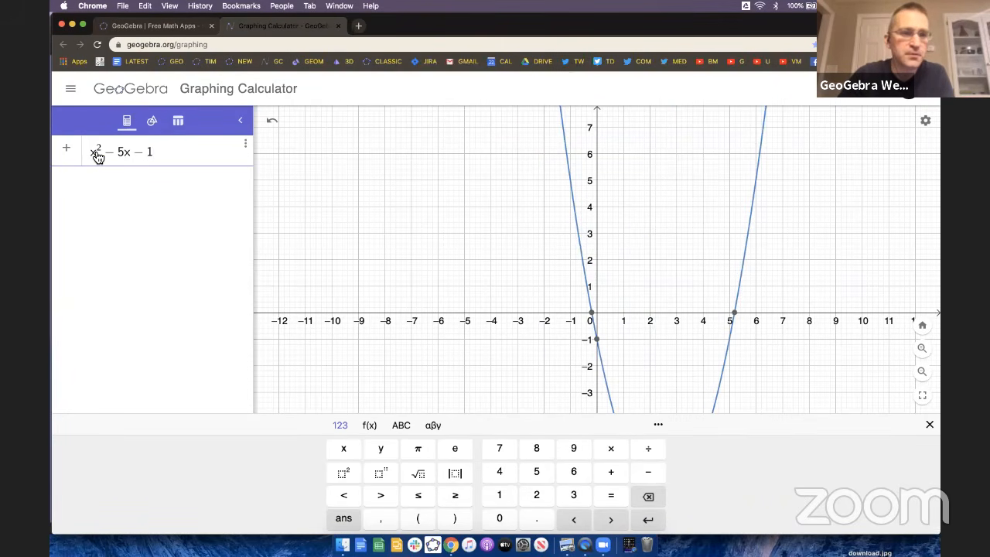
pyautogui.scroll(5, 98, 157)
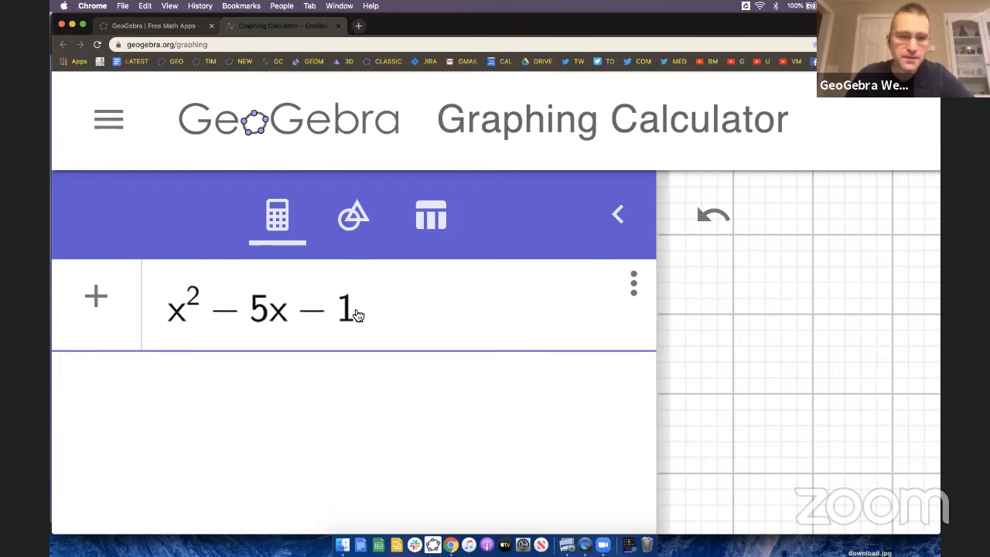
pyautogui.press('Return')
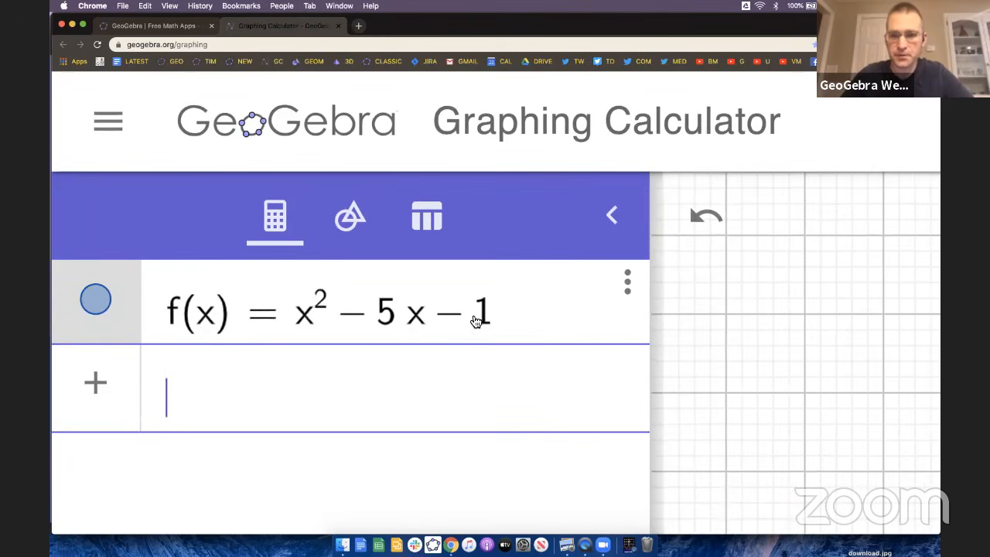
# Close the on-screen keyboard to show more of the graph.
pyautogui.scroll(-10, 498, 372)
pyautogui.scroll(-3, 576, 458)
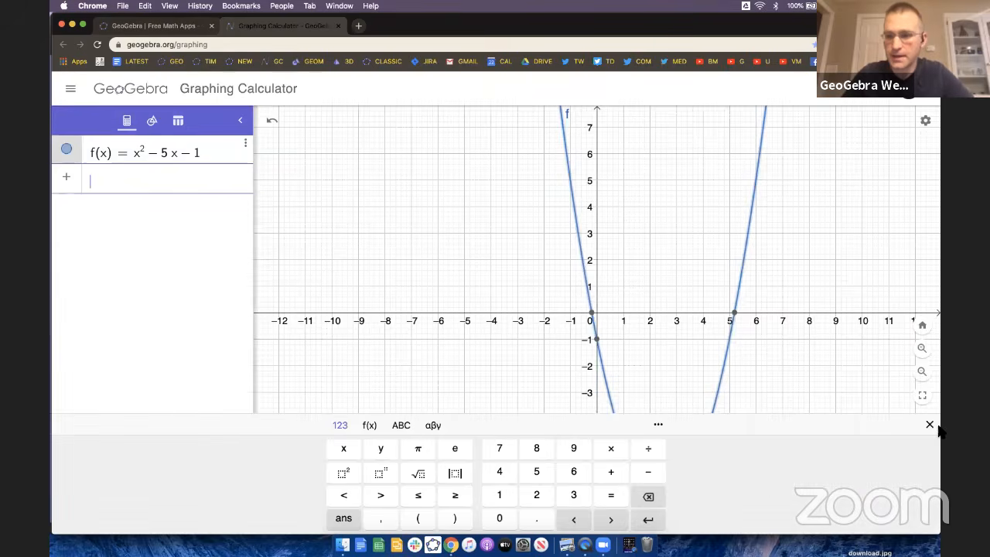
pyautogui.click(931, 426)
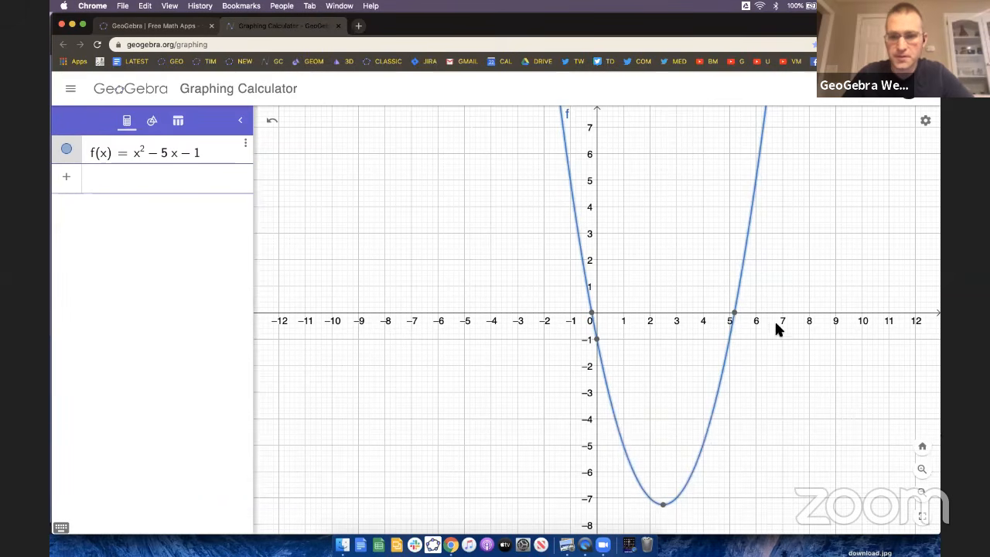
# Inspect the coordinates of the parabola's positive root, y-intercept and extremum.
pyautogui.click(732, 313)
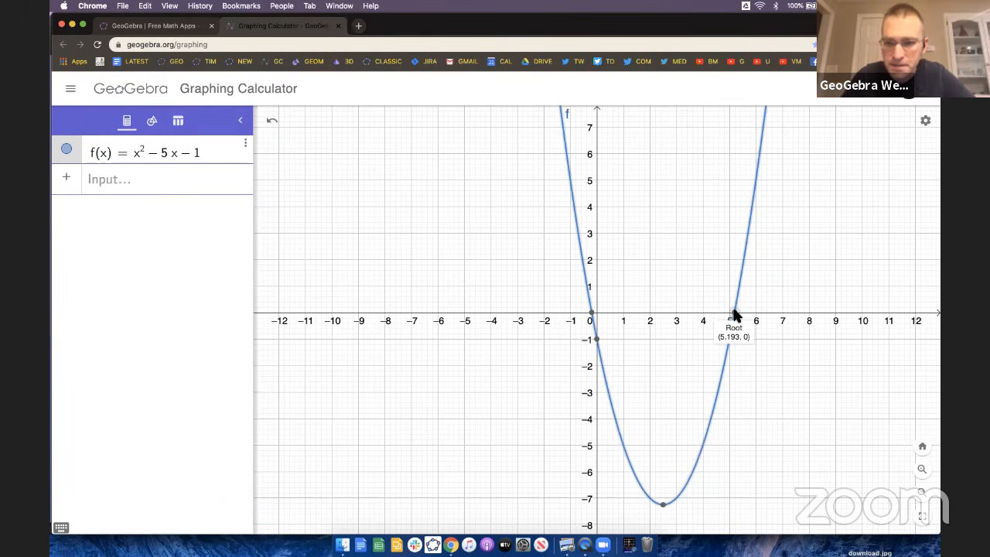
pyautogui.click(598, 365)
pyautogui.click(599, 342)
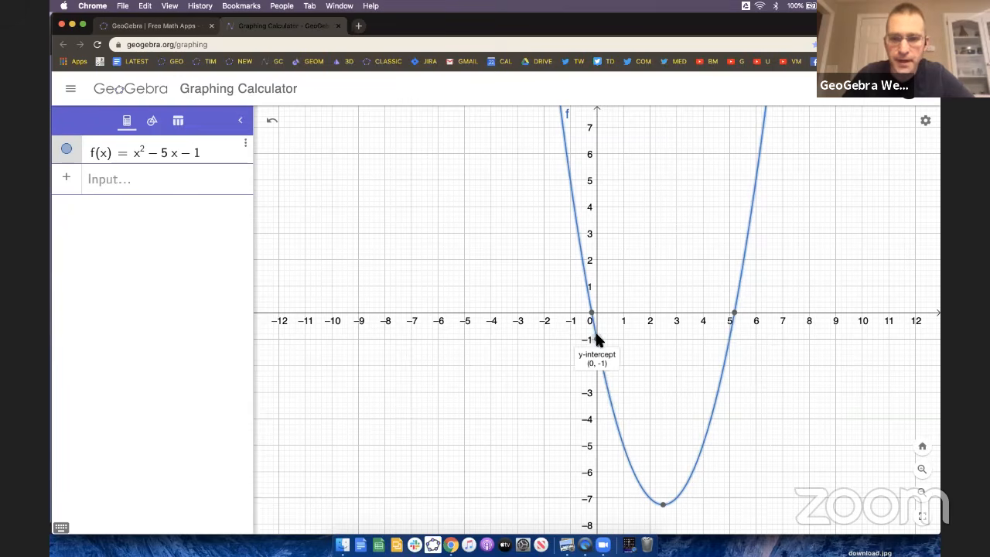
pyautogui.click(663, 504)
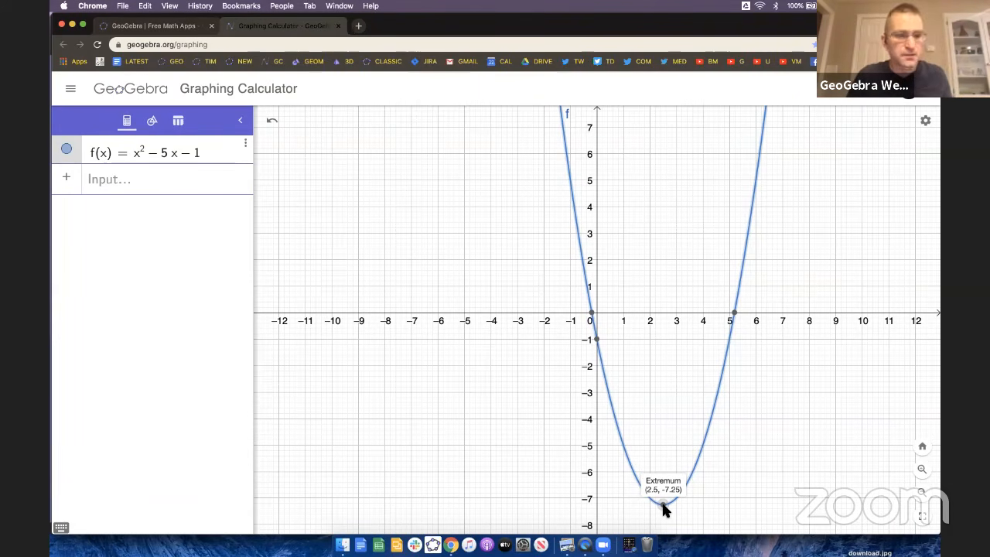
# Graph sin(2x) − 0.4 as the second function in the algebra list.
pyautogui.click(147, 187)
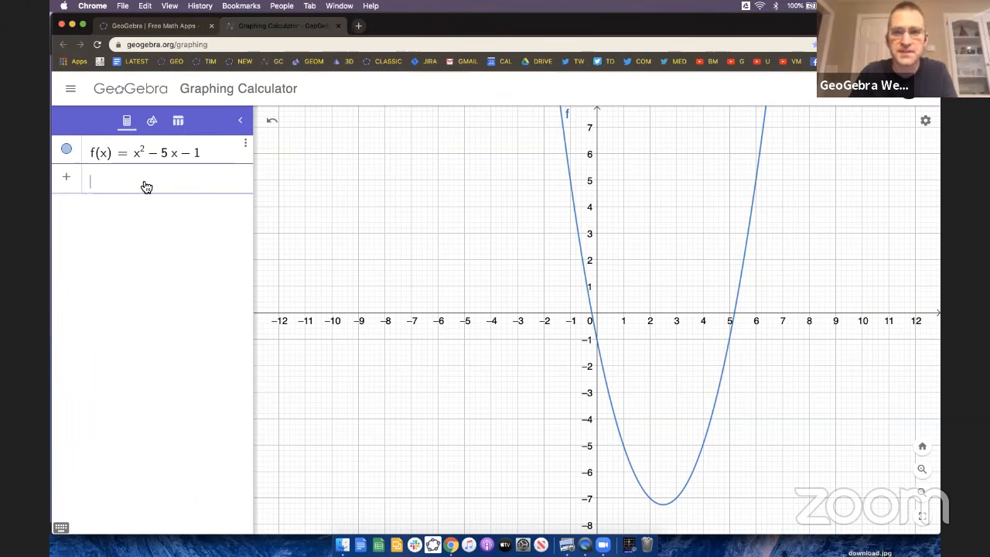
pyautogui.write('si')
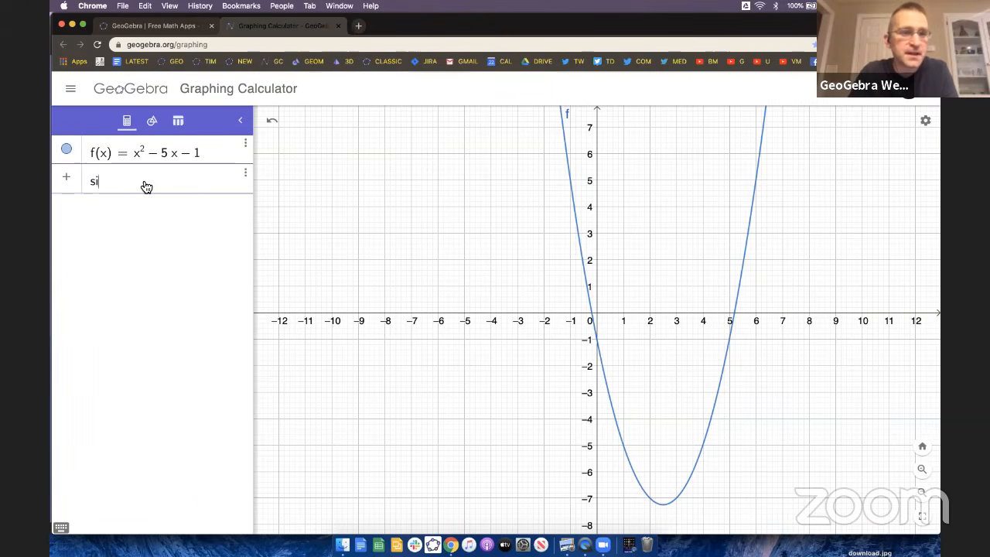
pyautogui.write('n(2x −')
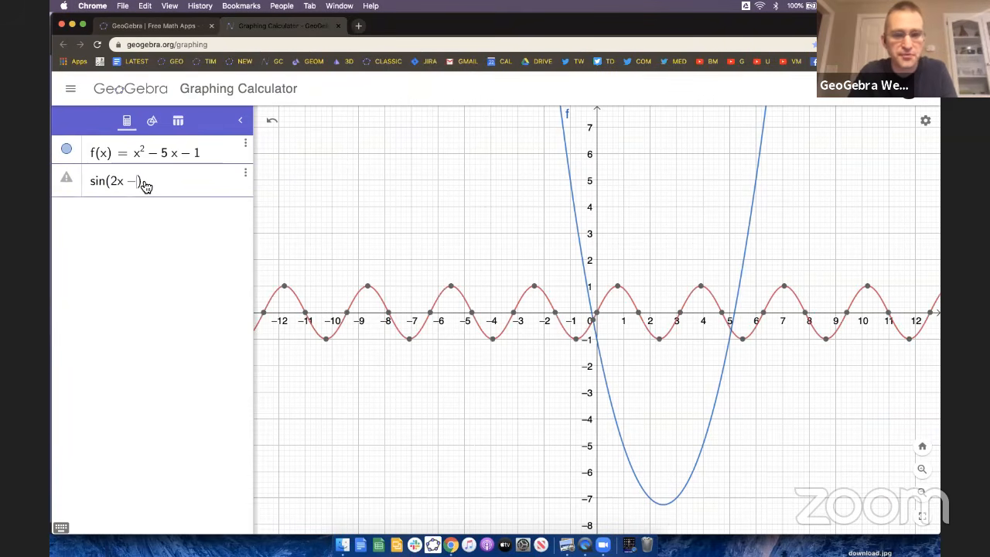
pyautogui.write('3')
pyautogui.press('BackSpace')
pyautogui.press('BackSpace')
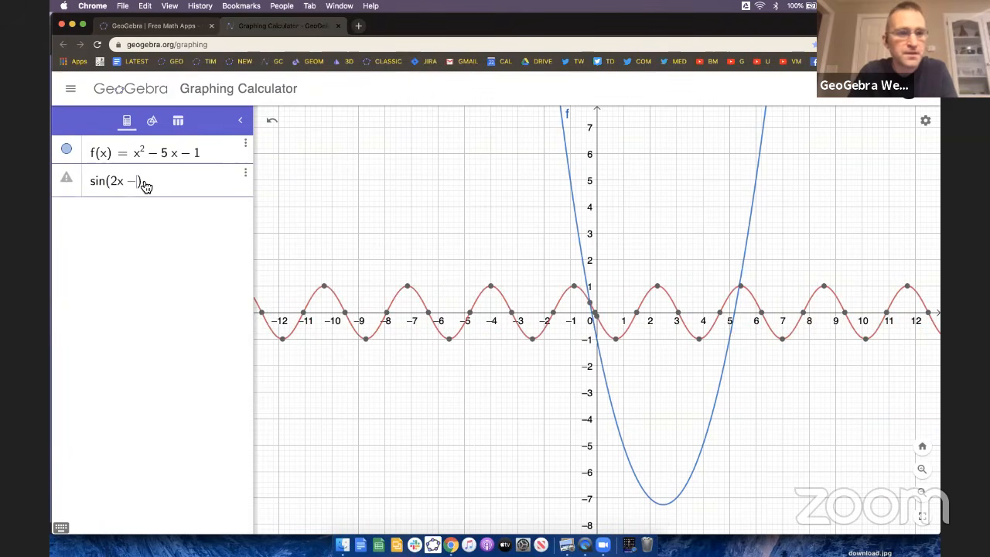
pyautogui.write('-0.4')
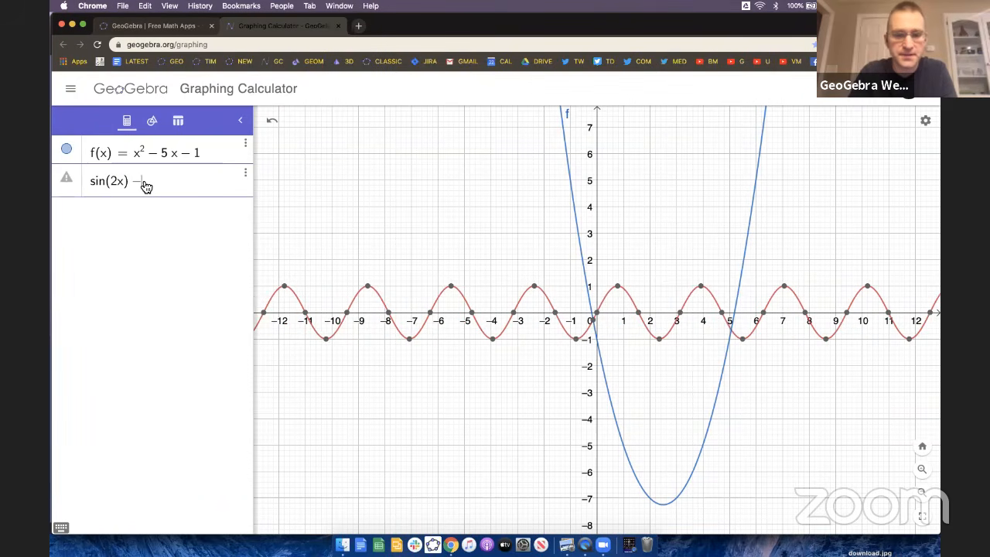
pyautogui.press('Return')
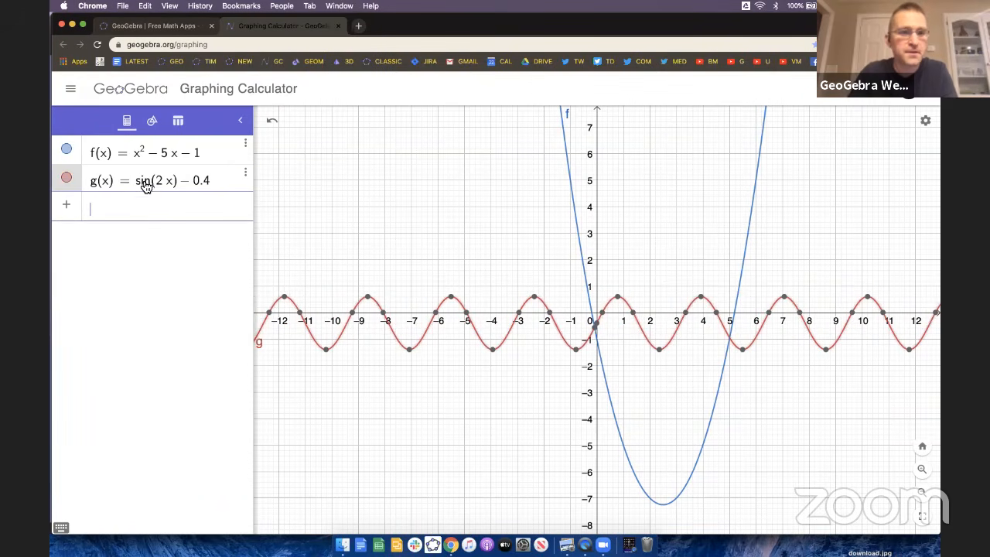
# Inspect the roots and extrema along the sine curve, and select the parabola to show its special points.
pyautogui.moveTo(350, 313)
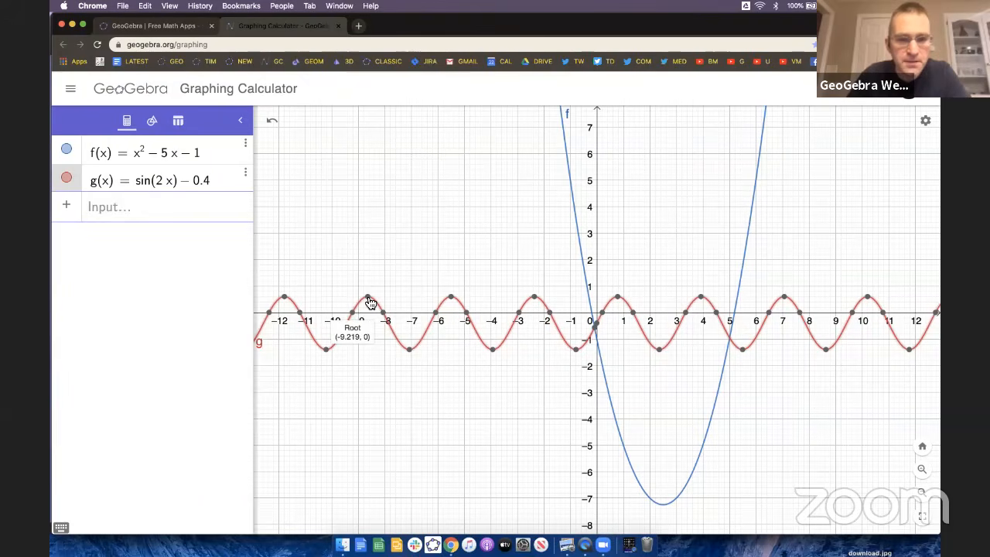
pyautogui.moveTo(438, 313)
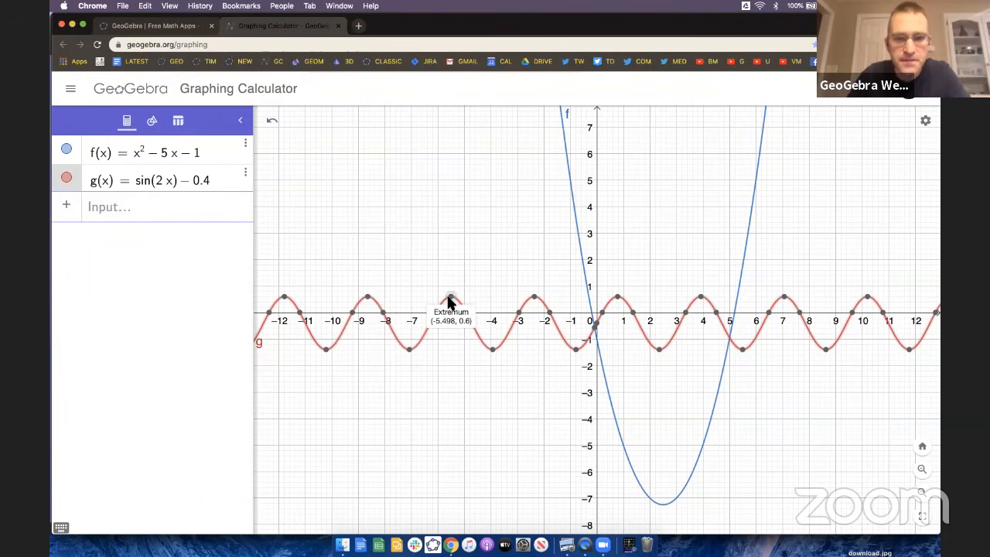
pyautogui.moveTo(521, 316)
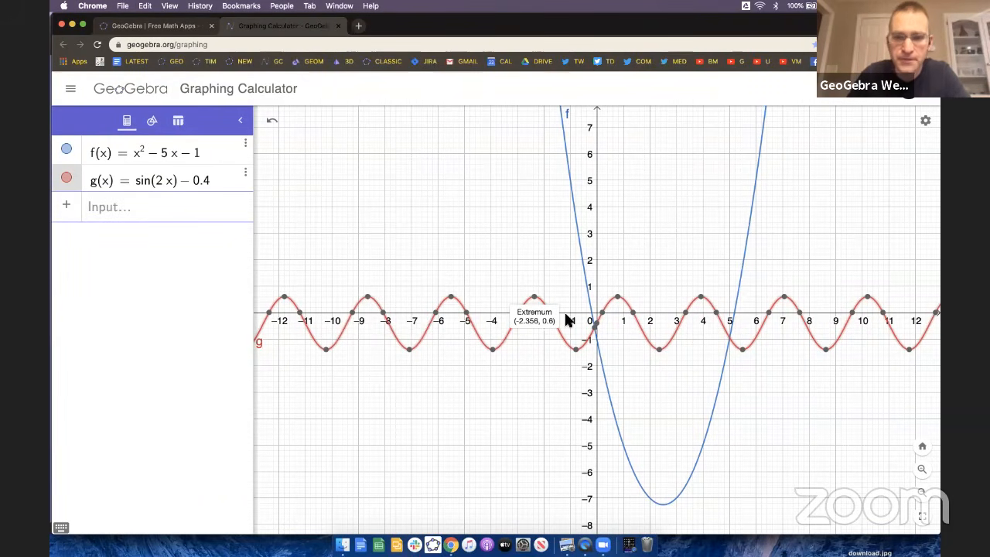
pyautogui.moveTo(619, 302)
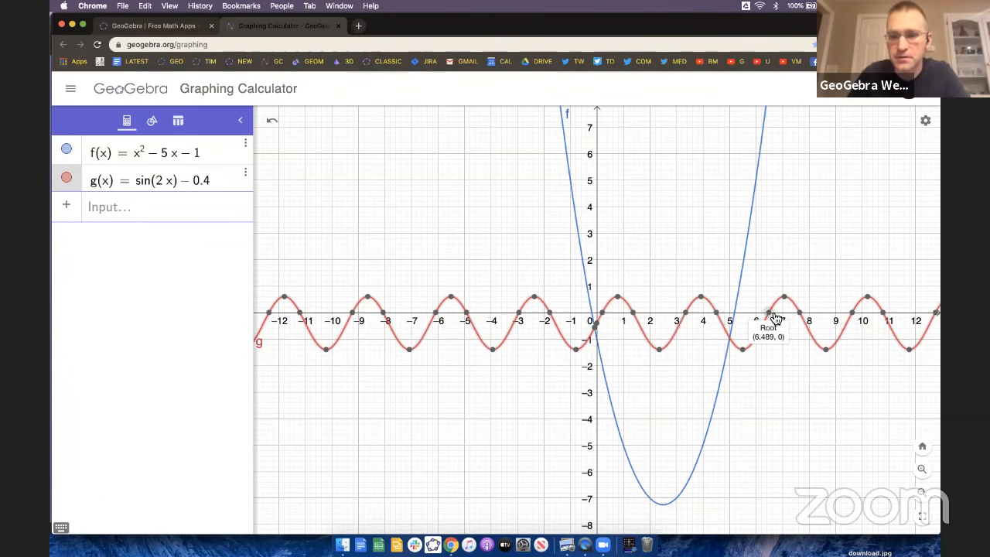
pyautogui.click(856, 285)
pyautogui.click(604, 364)
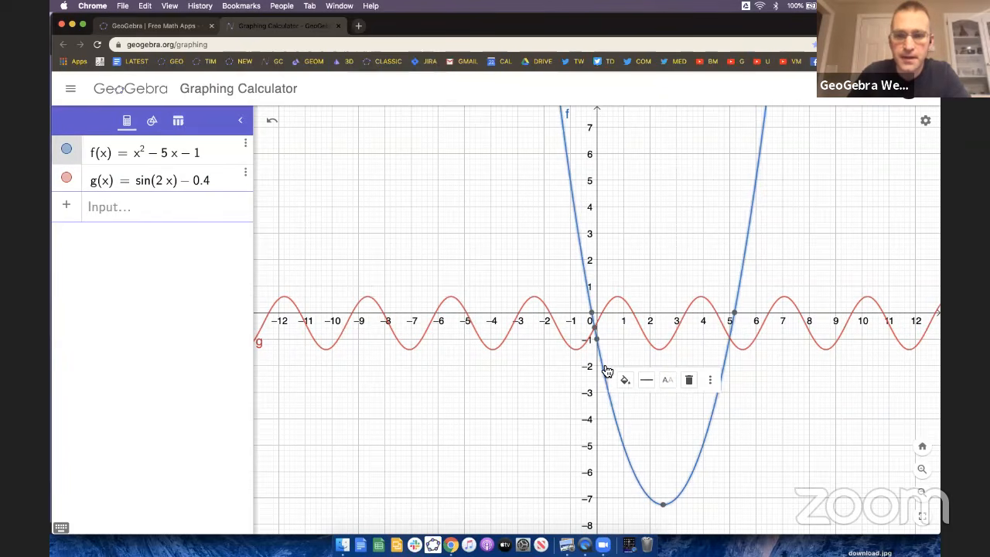
# Graph the circle equation x² + y² = 9 as the third algebra entry.
pyautogui.scroll(1, 577, 385)
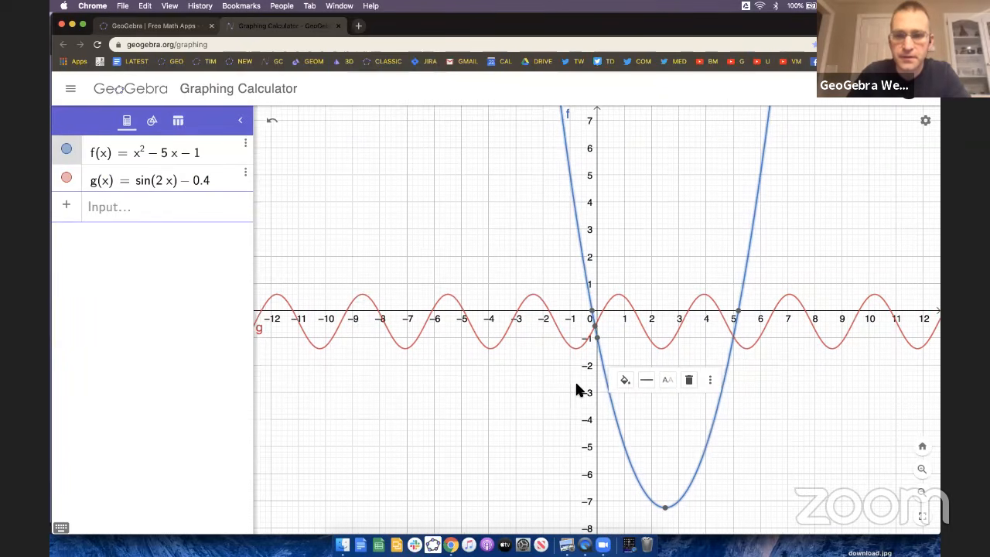
pyautogui.scroll(2, 560, 389)
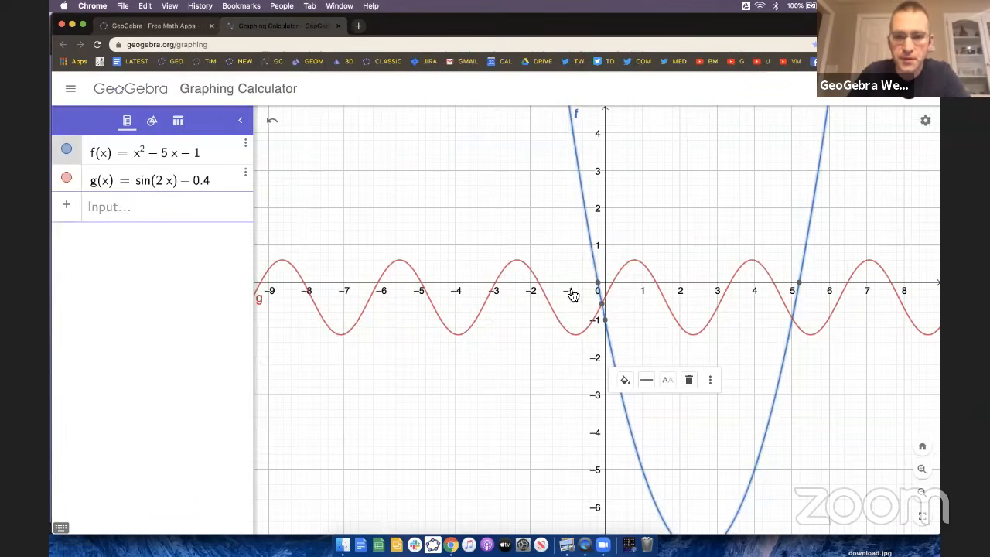
pyautogui.scroll(5, 568, 292)
pyautogui.moveTo(619, 249); pyautogui.dragTo(568, 287)
pyautogui.click(139, 207)
pyautogui.write('x^2+y^2')
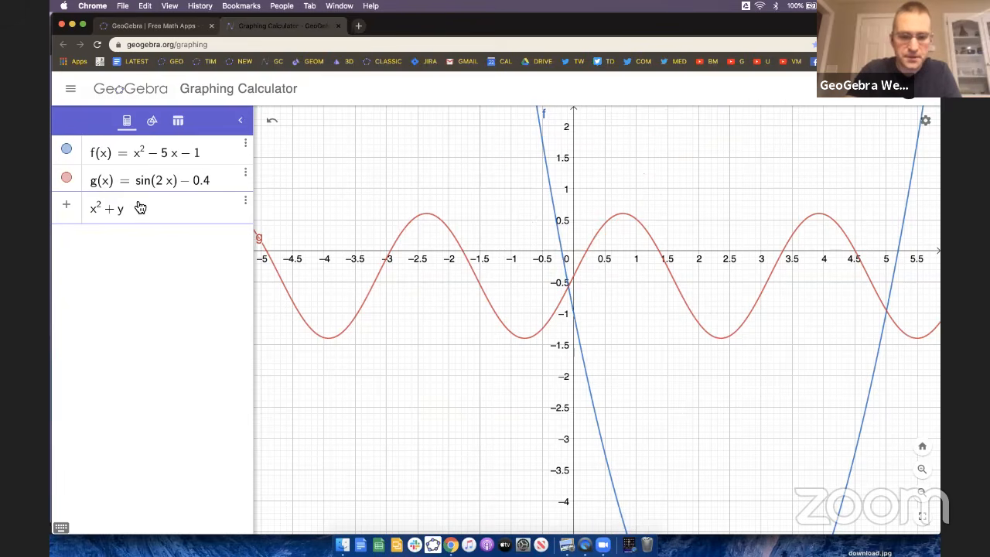
pyautogui.write('=9')
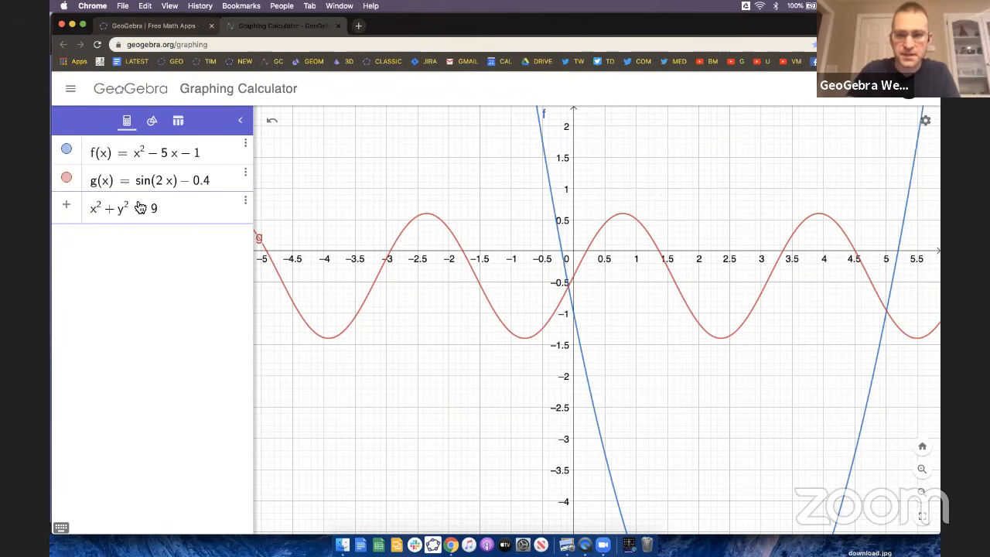
pyautogui.press('Return')
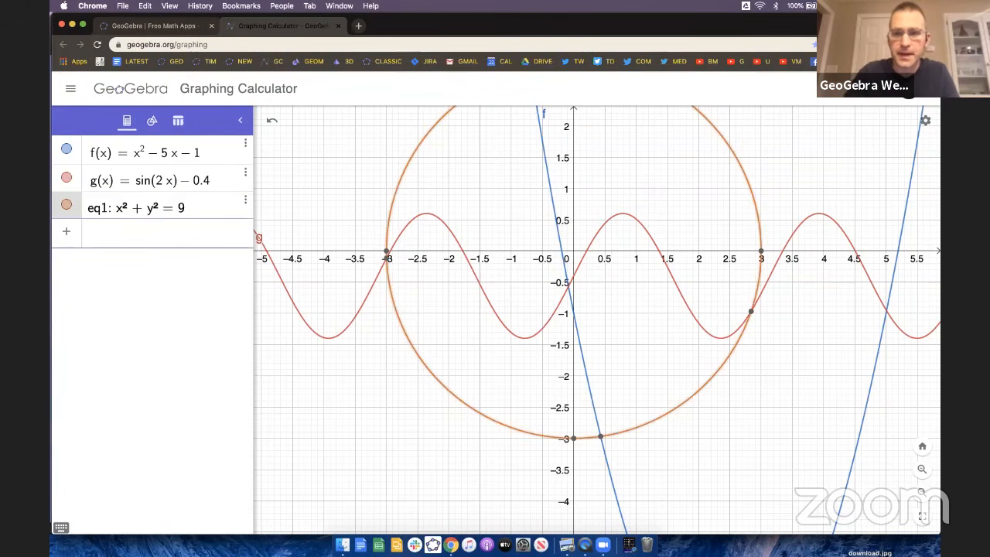
# Inspect the coordinates of the upper intersection between the circle and the parabola.
pyautogui.moveTo(531, 153); pyautogui.dragTo(534, 188)
pyautogui.click(534, 188)
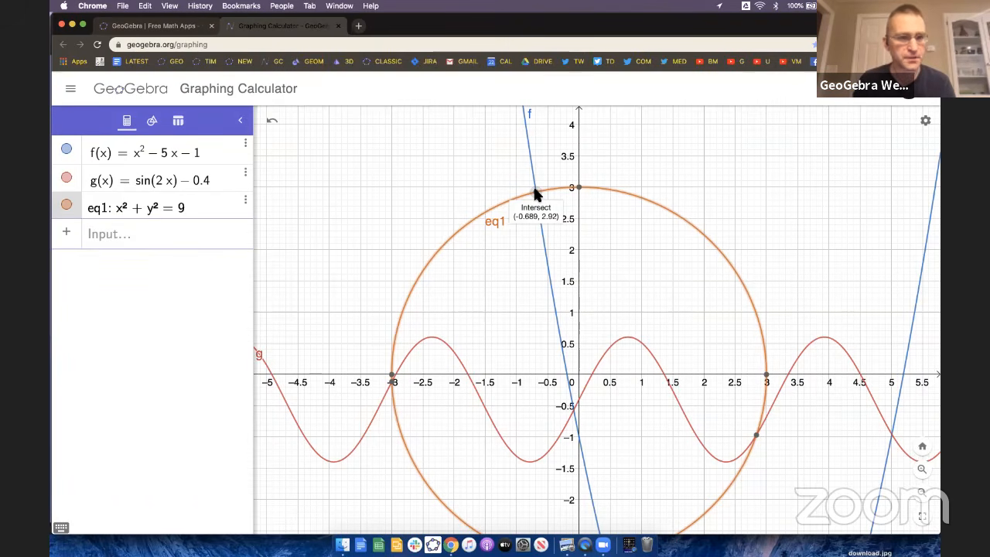
# Delete the circle equation x² + y² = 9 from the algebra list.
pyautogui.click(246, 202)
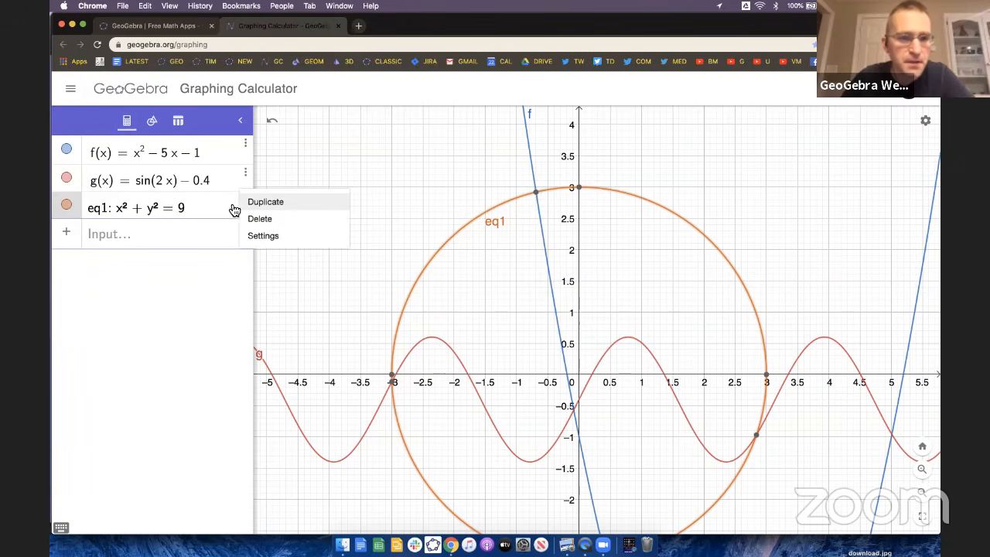
pyautogui.click(328, 157)
pyautogui.click(247, 203)
pyautogui.click(261, 219)
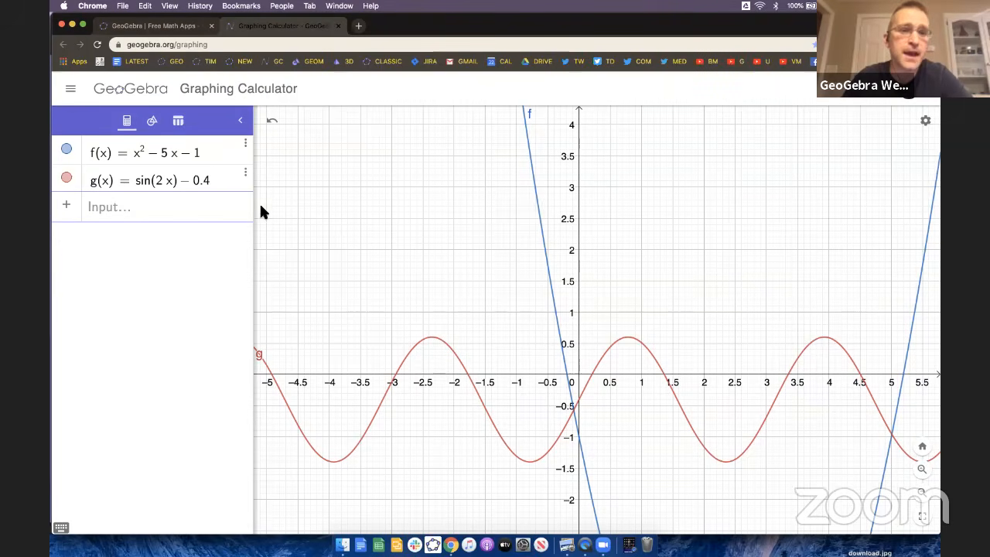
# Widen the algebra view and delete the sine function g(x) = sin(2x) − 0.4.
pyautogui.click(224, 207)
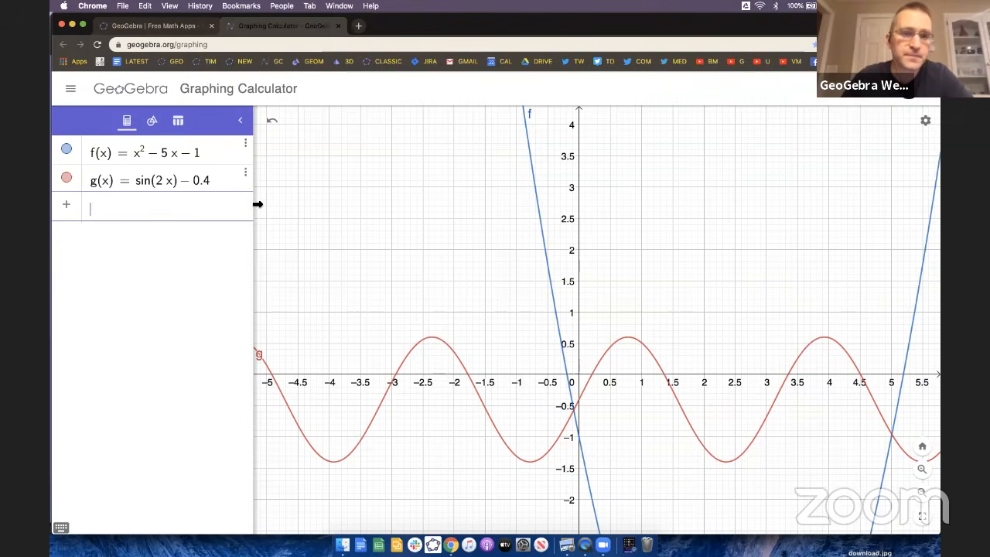
pyautogui.moveTo(258, 213); pyautogui.dragTo(354, 213)
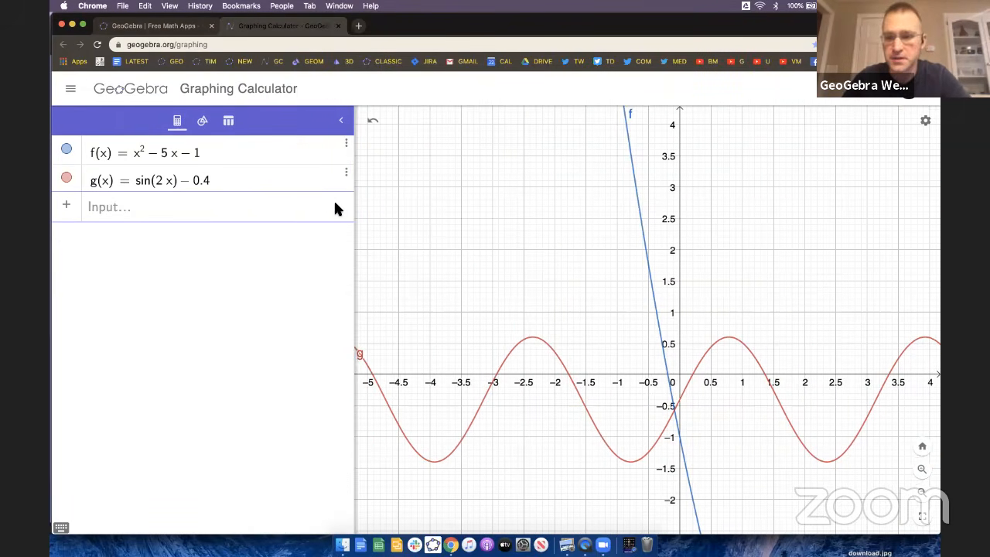
pyautogui.moveTo(458, 245); pyautogui.dragTo(519, 202)
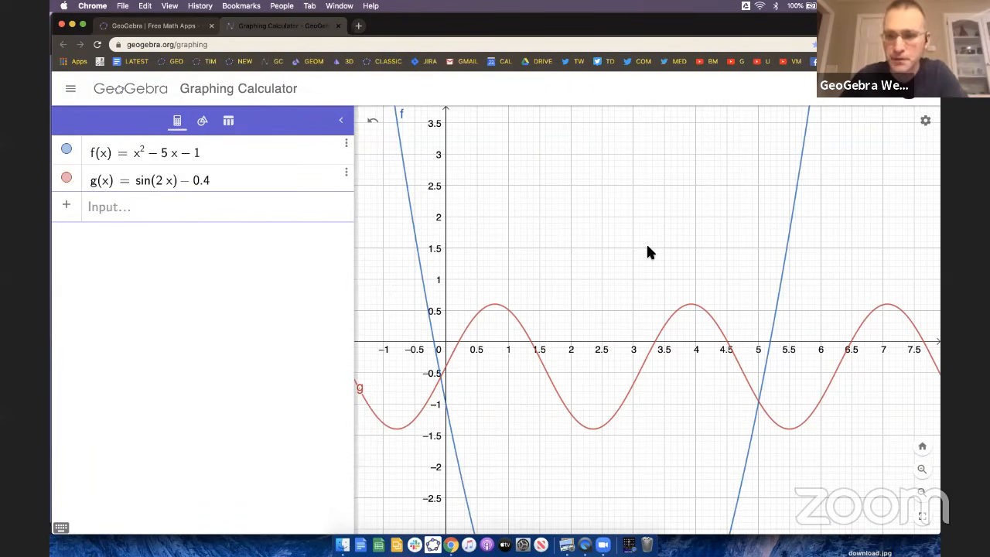
pyautogui.click(347, 177)
pyautogui.click(369, 232)
# Create a table of values for f(x) = x² − 5x − 1 from x = 0 to x = 100 in steps of 2.
pyautogui.click(347, 145)
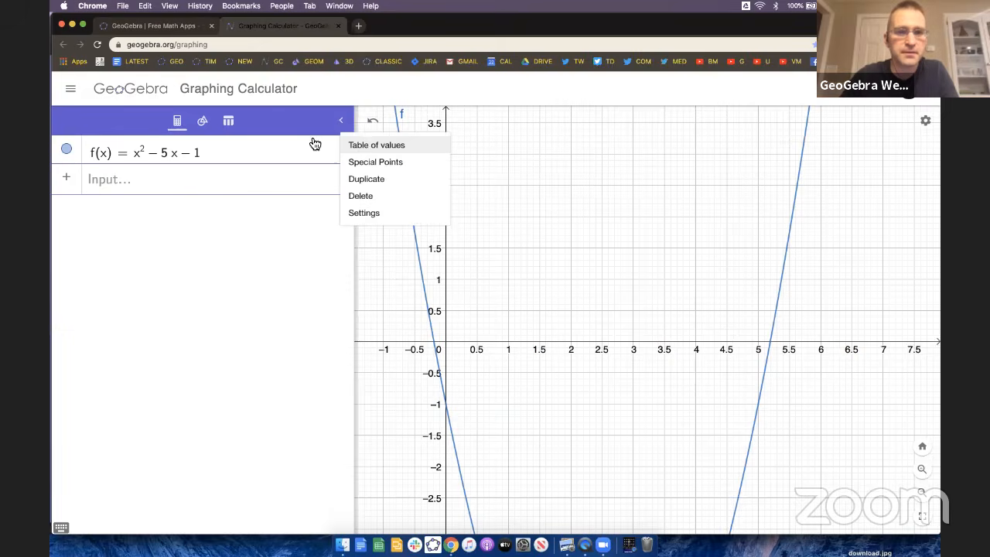
pyautogui.click(368, 144)
pyautogui.press('BackSpace')
pyautogui.write('0')
pyautogui.click(430, 317)
pyautogui.press('BackSpace')
pyautogui.write('100')
pyautogui.click(424, 353)
pyautogui.write('2')
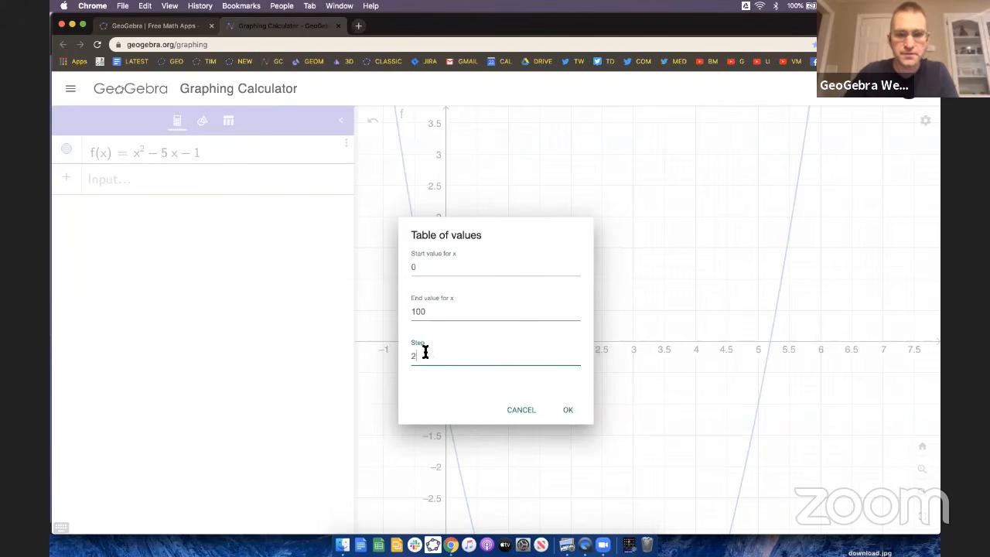
pyautogui.click(569, 410)
pyautogui.scroll(-10, 73, 305)
pyautogui.scroll(-5, 72, 304)
pyautogui.scroll(15, 77, 303)
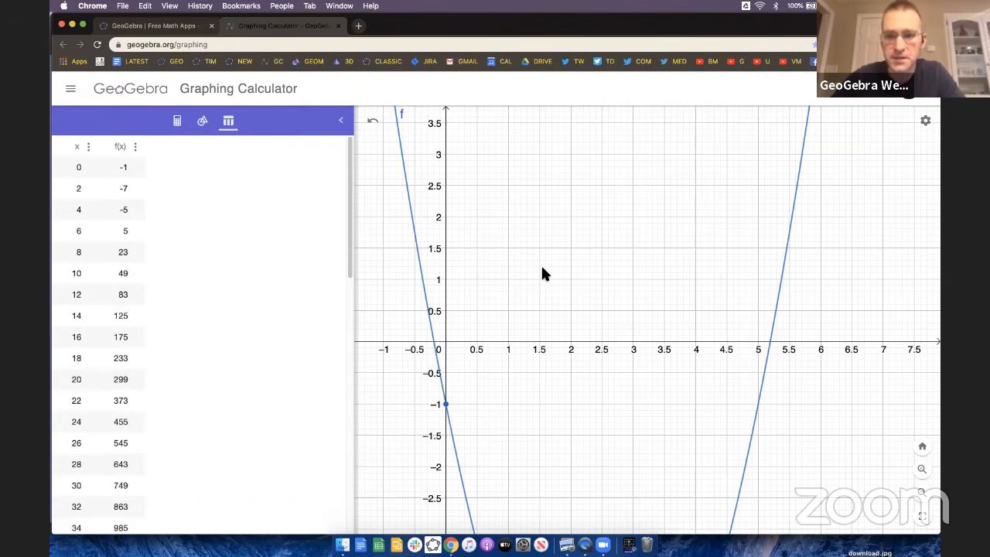
pyautogui.scroll(-5, 543, 274)
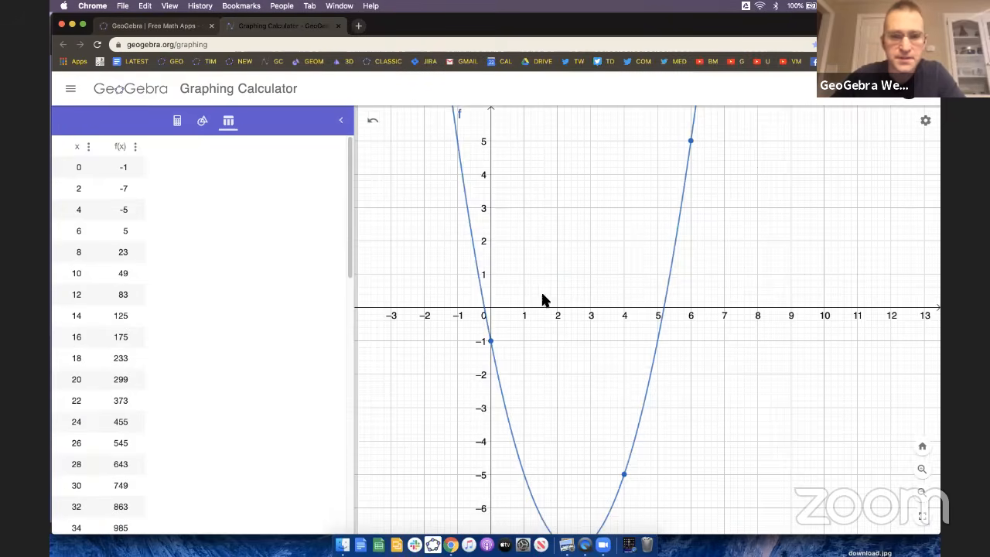
# Replace the quadratic expression of f(x) with 0.5x − 1 in the algebra list.
pyautogui.click(177, 121)
pyautogui.click(216, 158)
pyautogui.press('BackSpace')
pyautogui.press('BackSpace')
pyautogui.press('BackSpace')
pyautogui.press('BackSpace')
pyautogui.press('BackSpace')
pyautogui.press('BackSpace')
pyautogui.press('BackSpace')
pyautogui.write('0.5x-1')
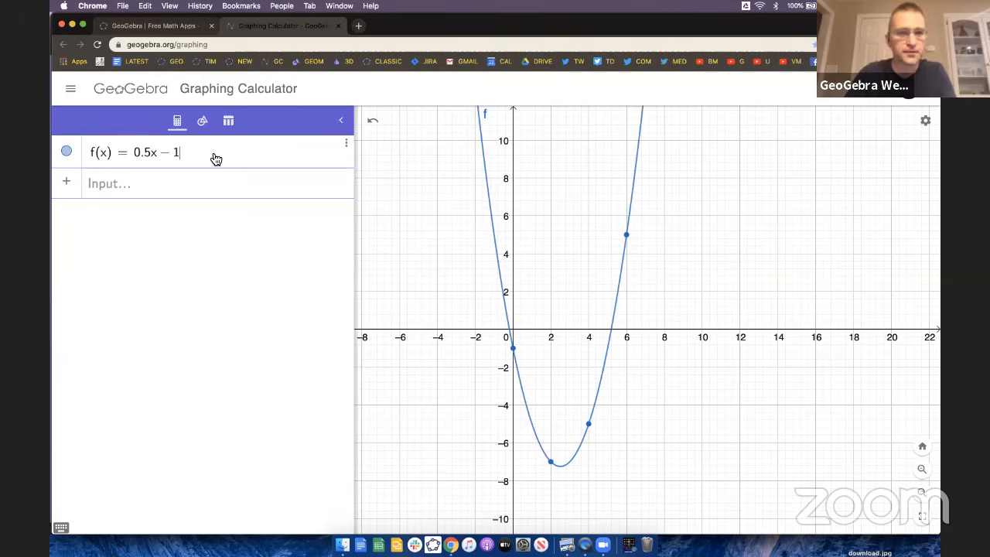
pyautogui.press('Return')
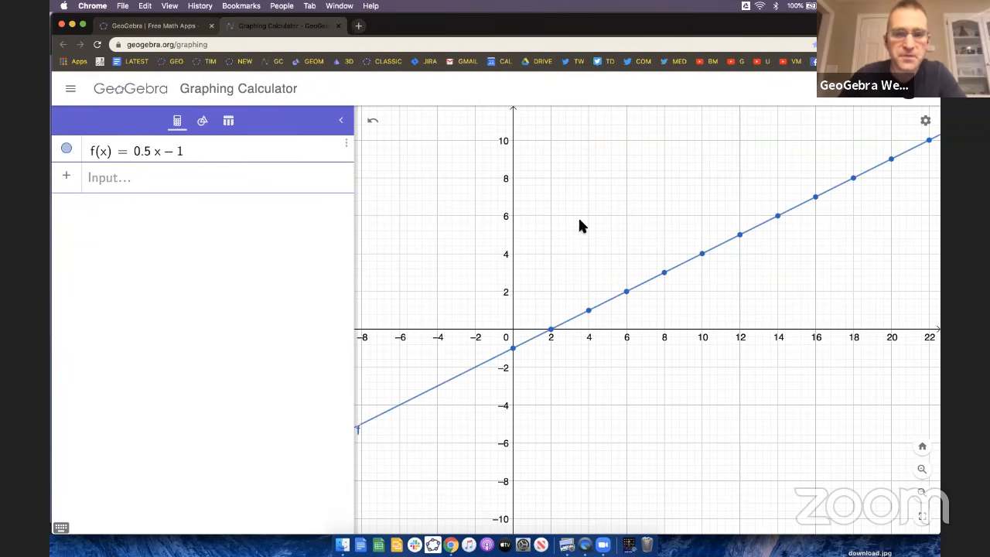
# Review the linear function's table of values and a plotted point, and hide its line so only the table points are shown.
pyautogui.click(235, 124)
pyautogui.click(540, 350)
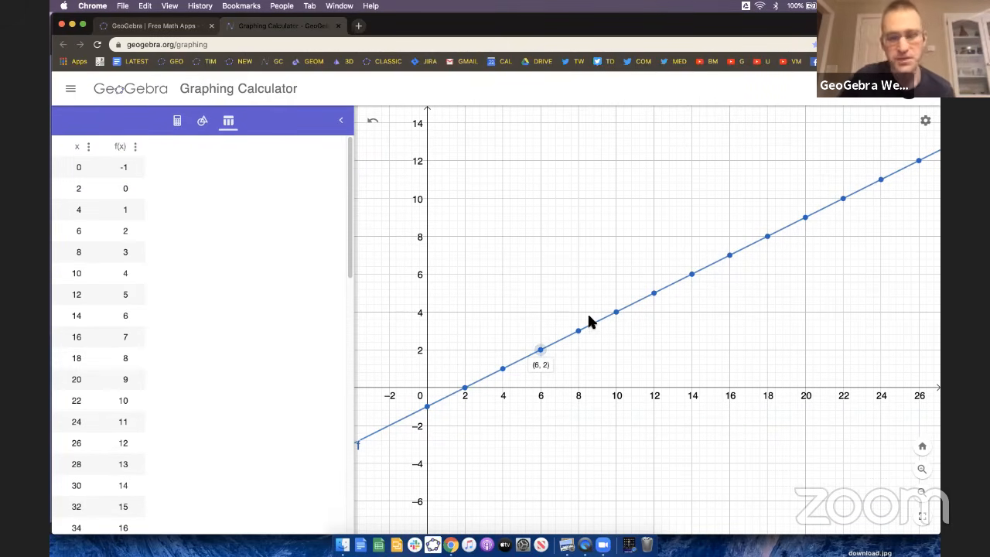
pyautogui.click(173, 119)
pyautogui.click(67, 149)
pyautogui.moveTo(607, 163); pyautogui.dragTo(536, 208)
pyautogui.moveTo(542, 174); pyautogui.dragTo(595, 130)
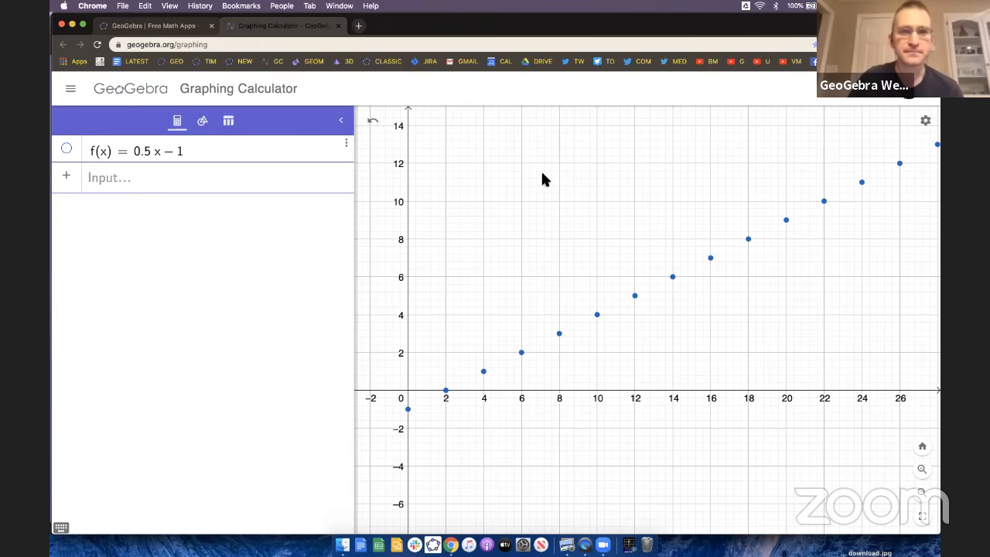
# Inspect the coordinates of the plotted point at x = 14, and delete the function f(x) = 0.5x − 1.
pyautogui.click(674, 279)
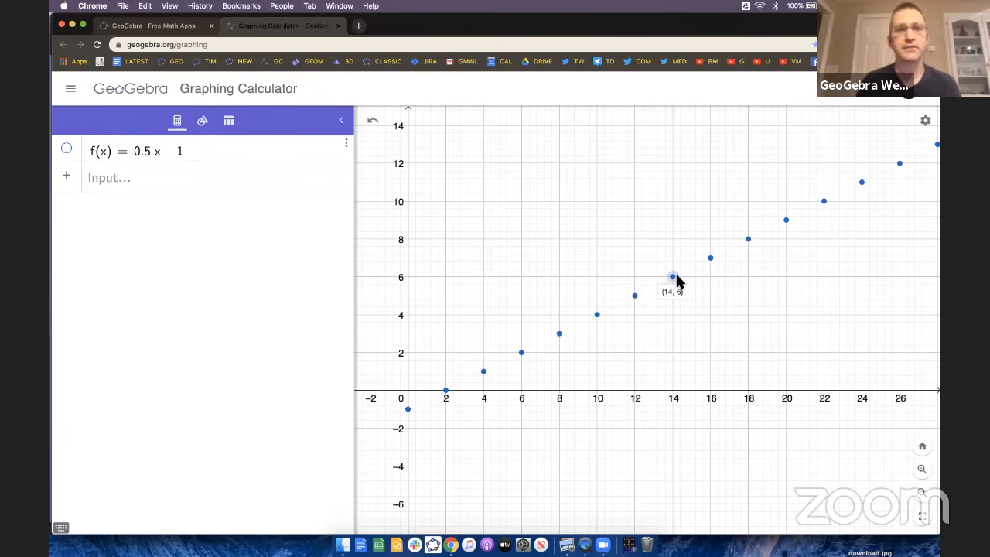
pyautogui.click(346, 143)
pyautogui.click(365, 197)
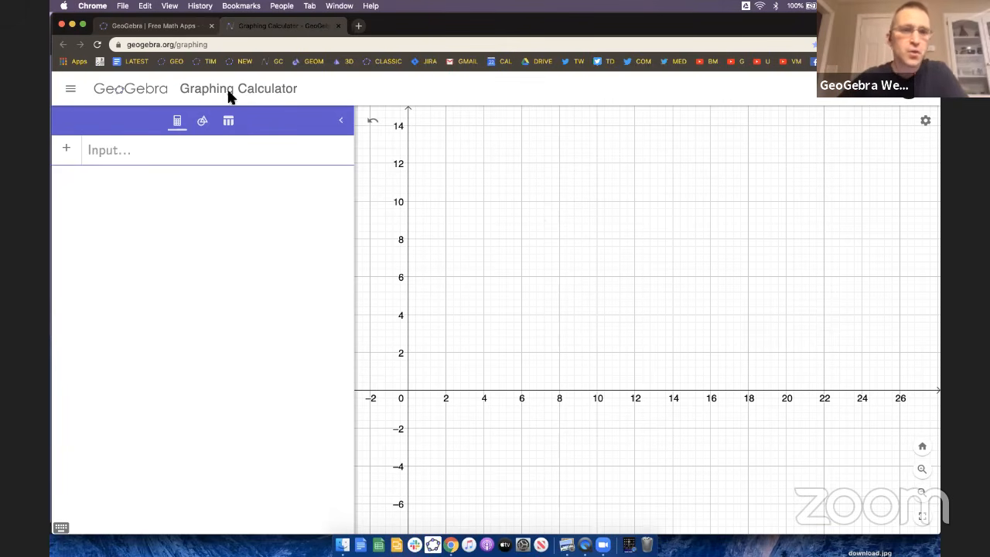
# Place five points with the Point tool at about (3.5, 2.5), (5.7, 7.3), (10, 6.6), (13, 11) and (21, 12).
pyautogui.click(203, 121)
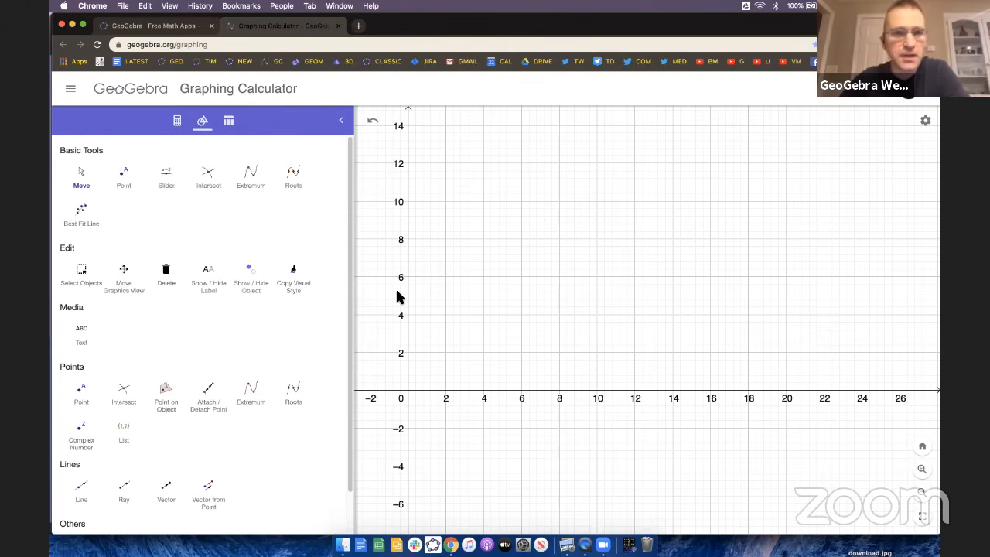
pyautogui.click(125, 178)
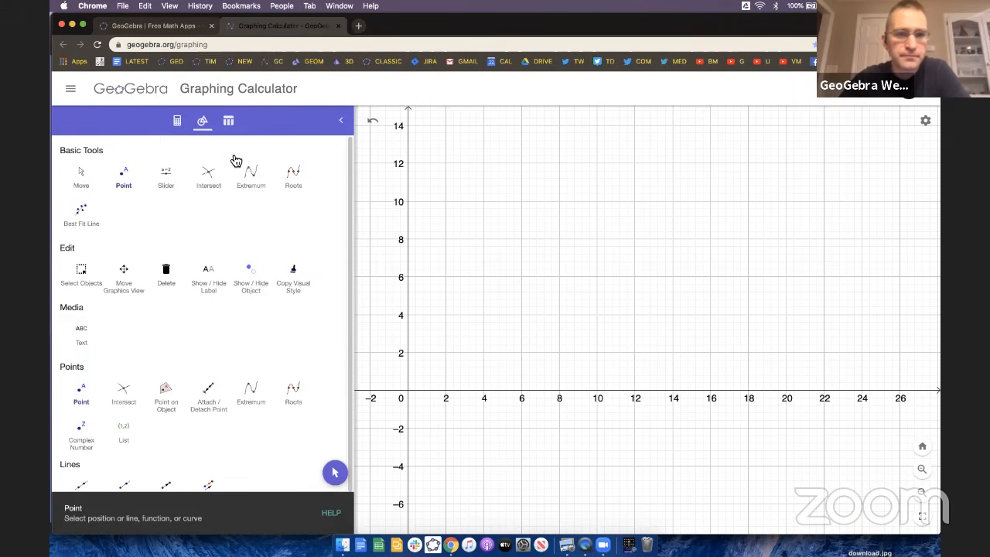
pyautogui.scroll(5, 436, 250)
pyautogui.click(426, 227)
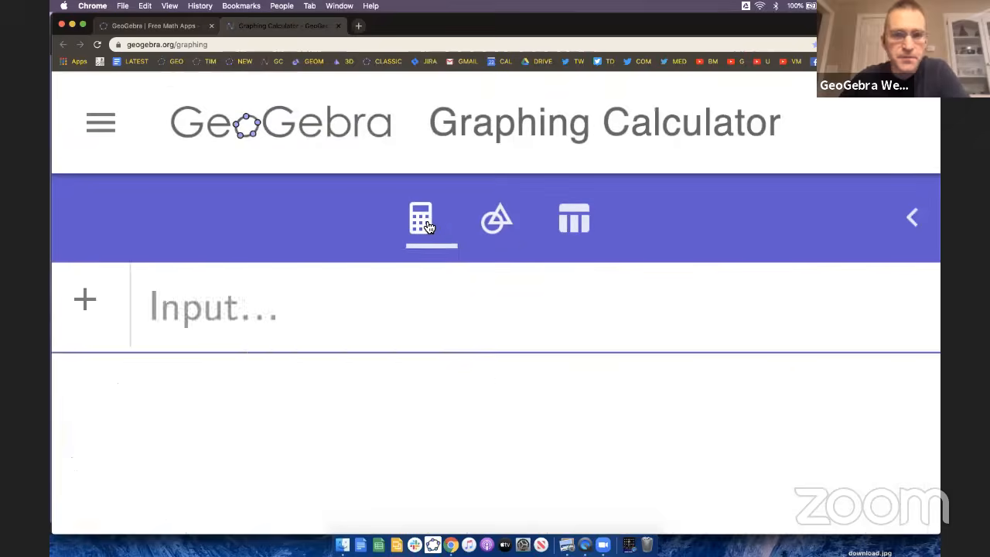
pyautogui.click(493, 226)
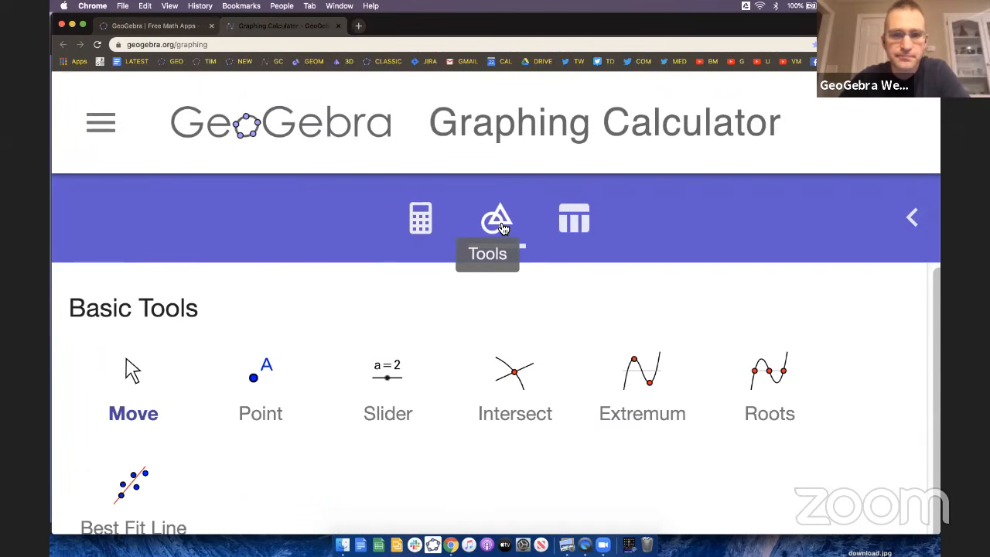
pyautogui.click(271, 399)
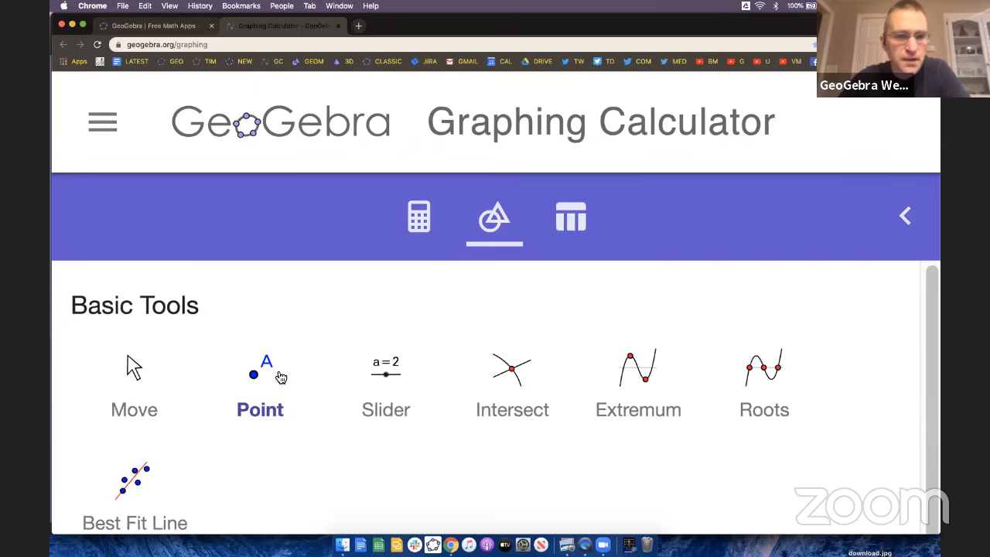
pyautogui.click(473, 342)
pyautogui.click(516, 251)
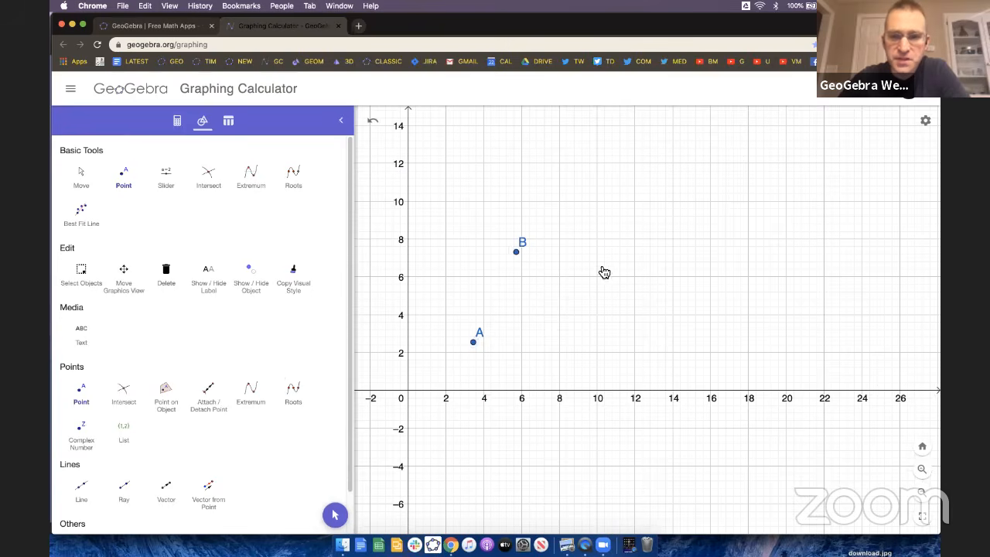
pyautogui.click(650, 183)
pyautogui.click(800, 160)
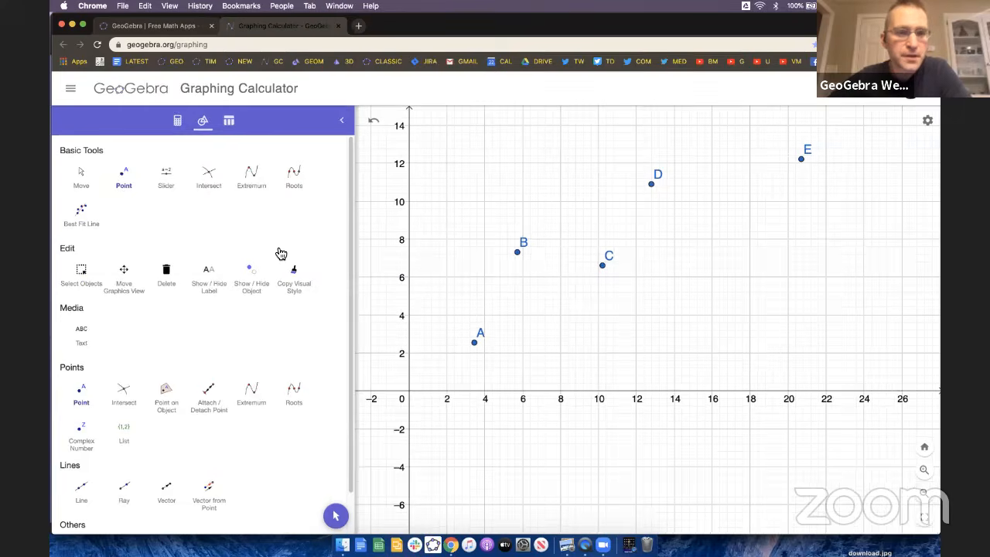
# Use the Move tool to reposition point A to (2, 2) and point B to (6, 8).
pyautogui.scroll(5, 280, 254)
pyautogui.scroll(-5, 281, 253)
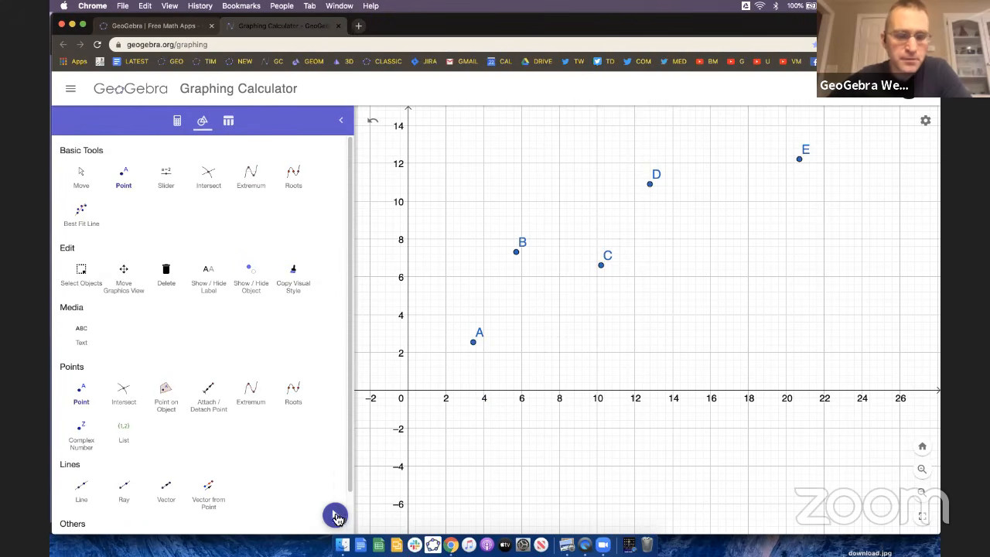
pyautogui.press('Escape')
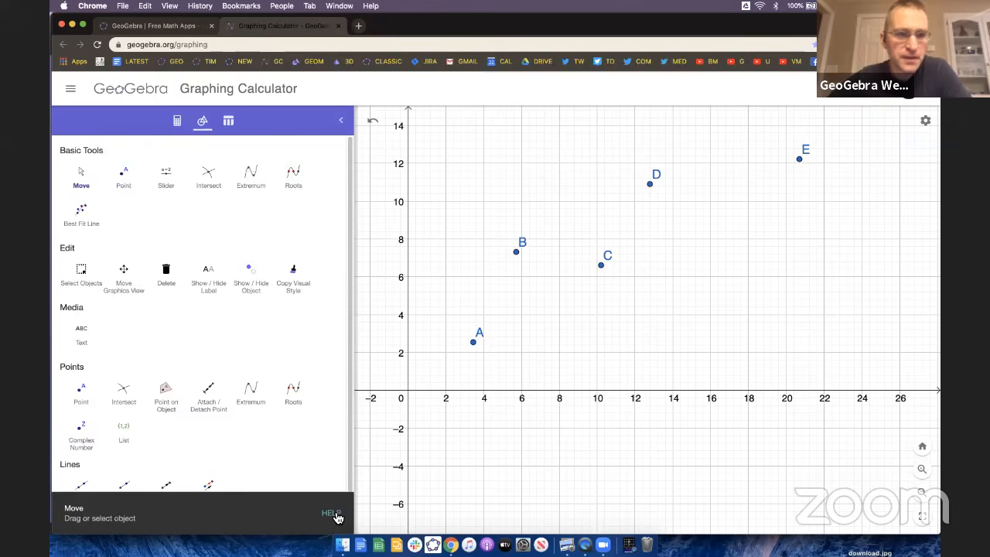
pyautogui.moveTo(473, 341); pyautogui.dragTo(484, 314)
pyautogui.moveTo(507, 331); pyautogui.dragTo(448, 362)
pyautogui.moveTo(557, 299); pyautogui.dragTo(556, 321)
pyautogui.moveTo(519, 280); pyautogui.dragTo(519, 266)
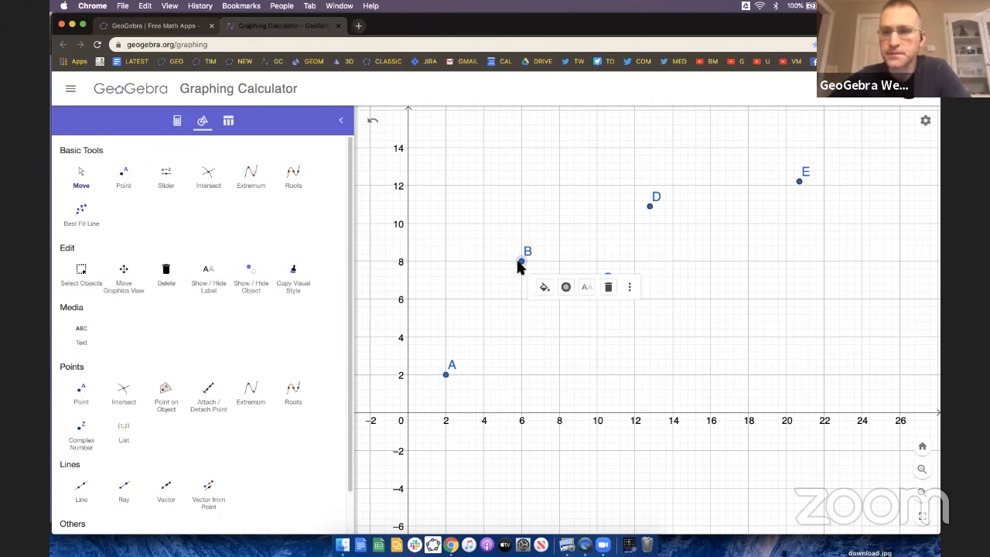
pyautogui.click(512, 325)
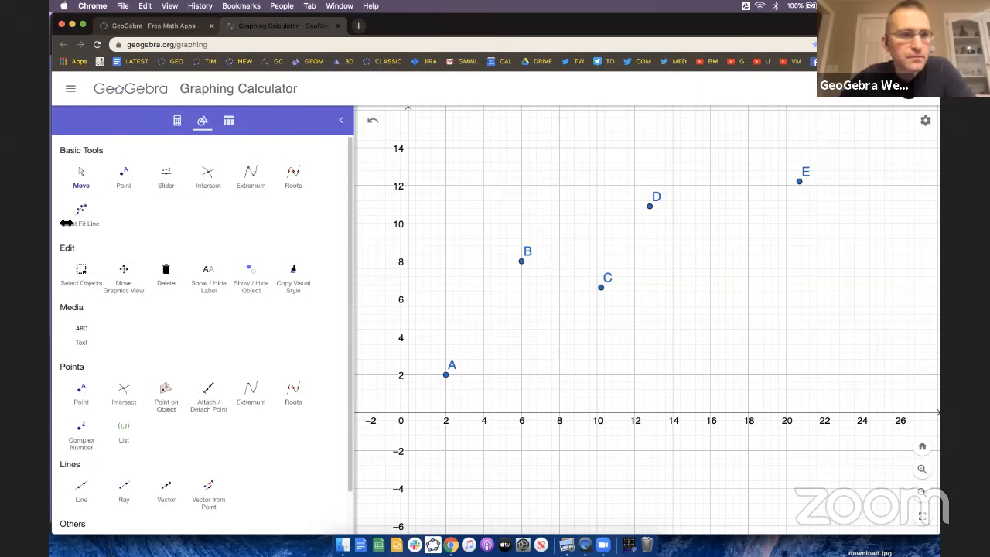
# Select all five points together with the Select Objects tool and colour them red.
pyautogui.click(83, 276)
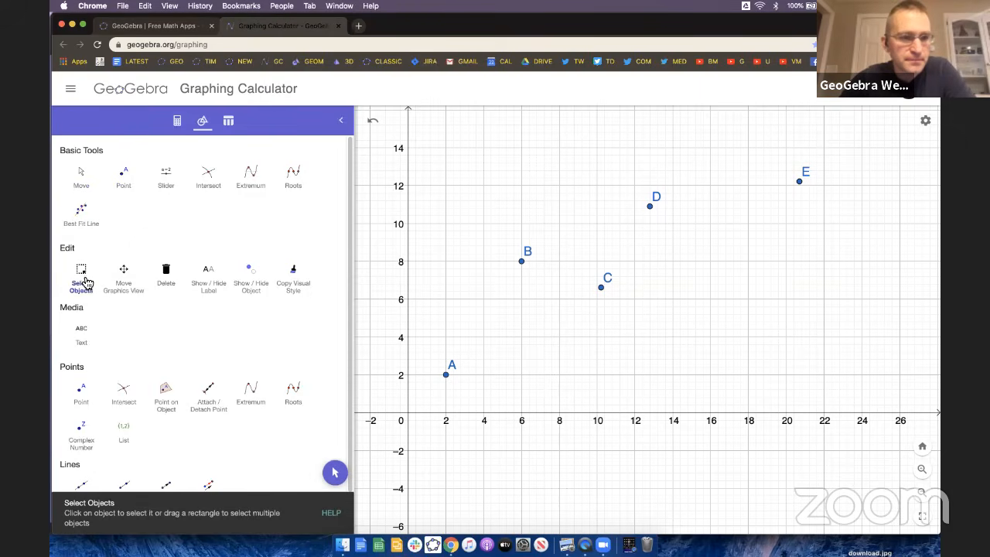
pyautogui.scroll(5, 106, 292)
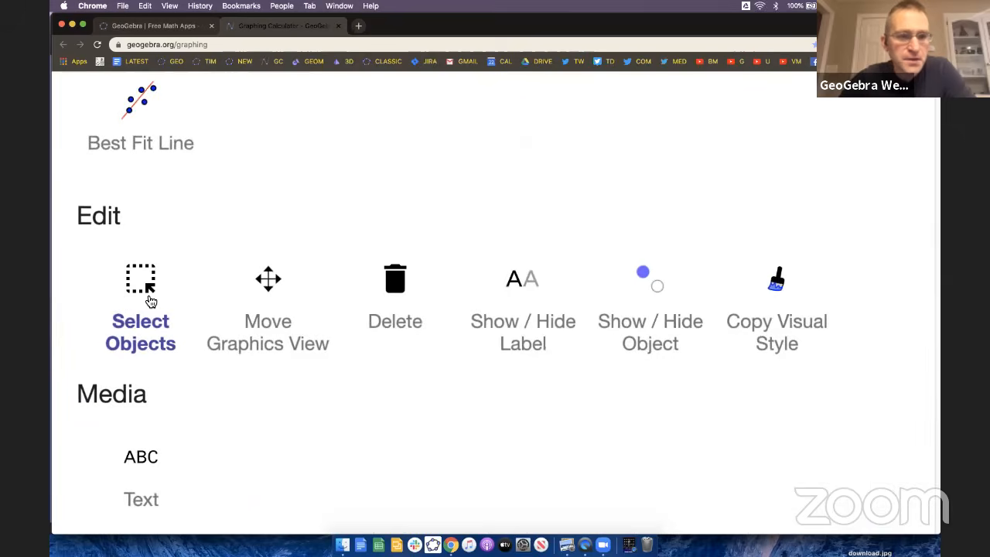
pyautogui.scroll(-5, 424, 204)
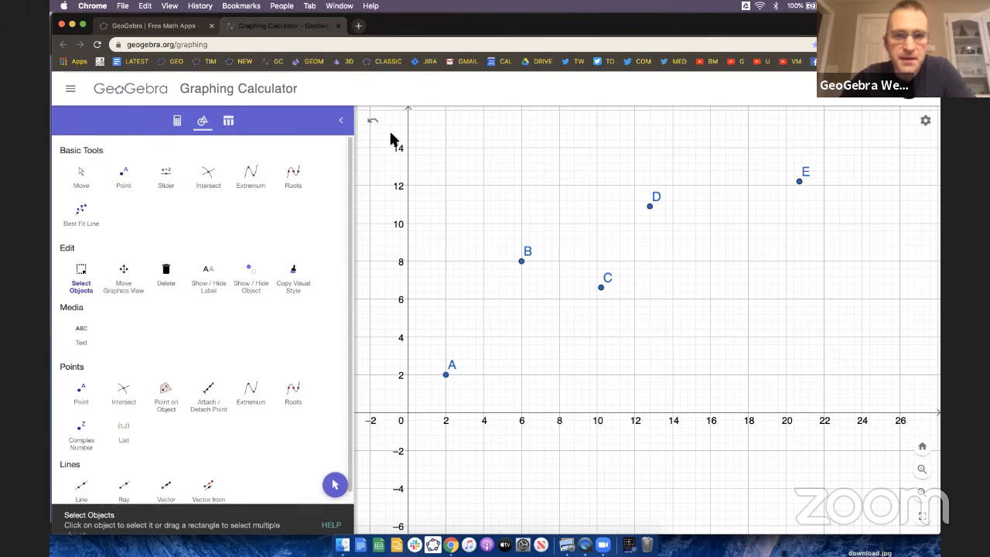
pyautogui.moveTo(457, 170); pyautogui.dragTo(861, 408)
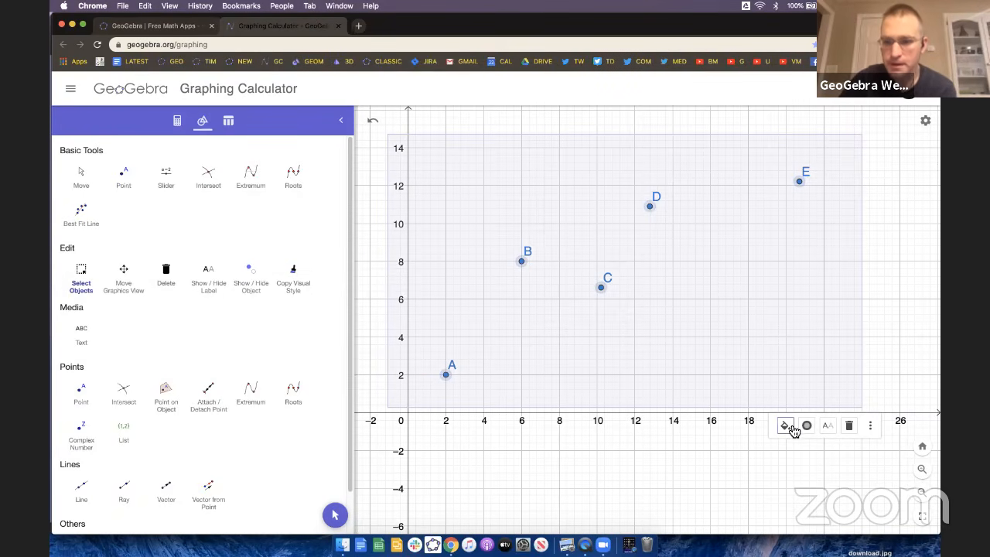
pyautogui.click(791, 428)
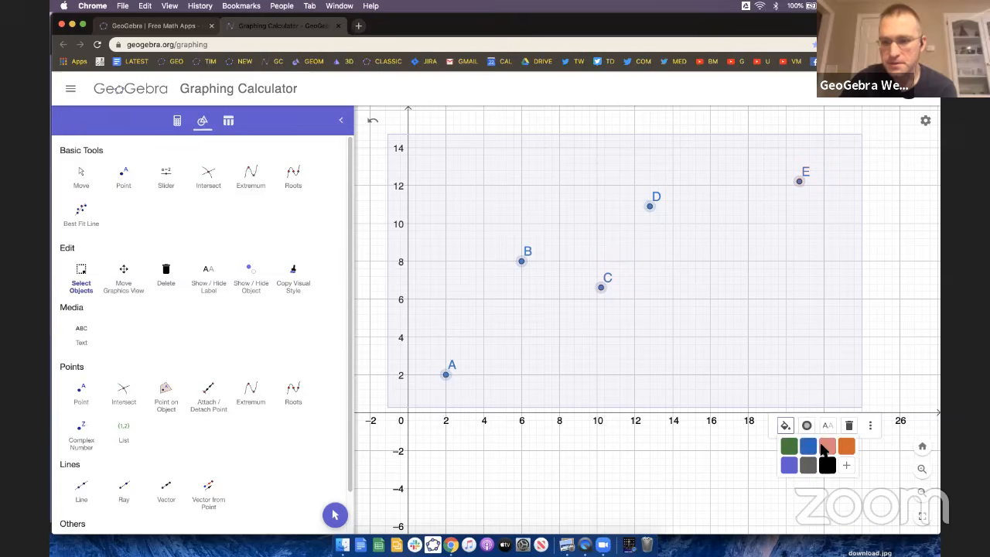
pyautogui.click(826, 447)
# Enlarge the selected points to size 9, trying the cross style and returning them to the outlined filled-circle style.
pyautogui.click(806, 426)
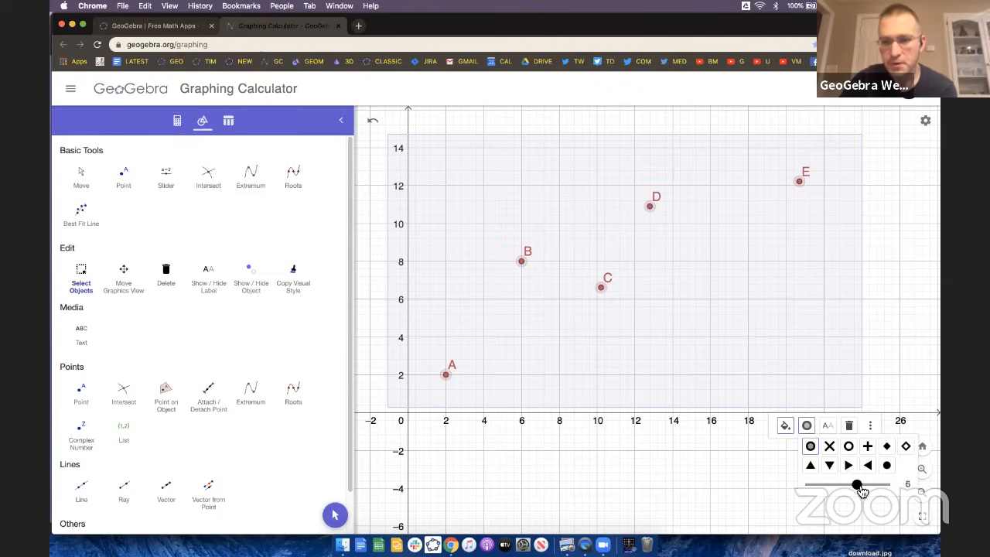
pyautogui.click(829, 446)
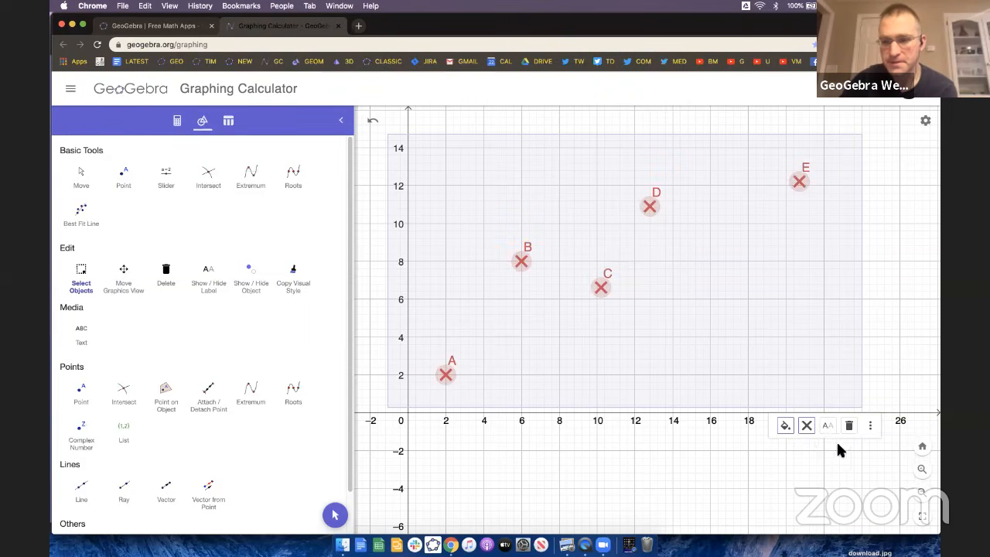
pyautogui.click(807, 428)
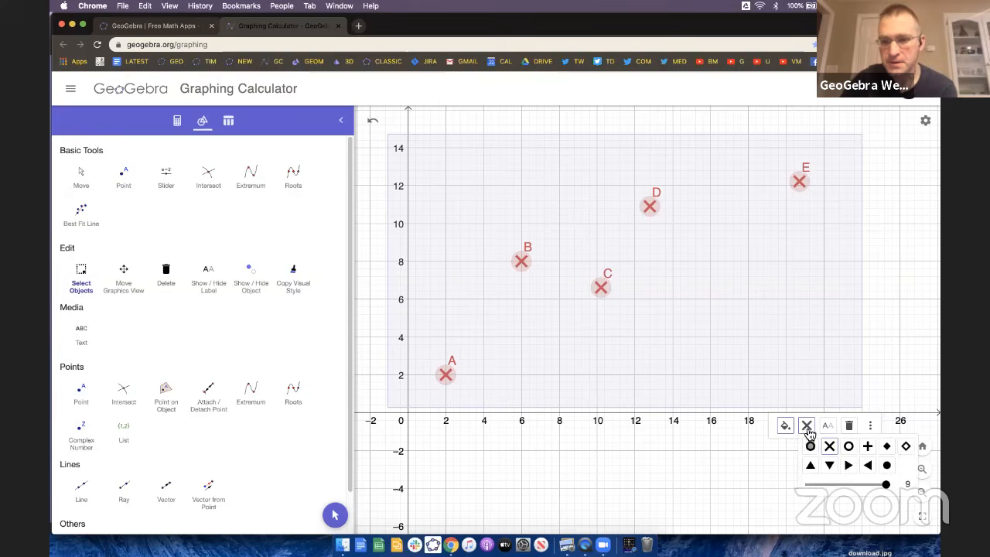
pyautogui.click(810, 445)
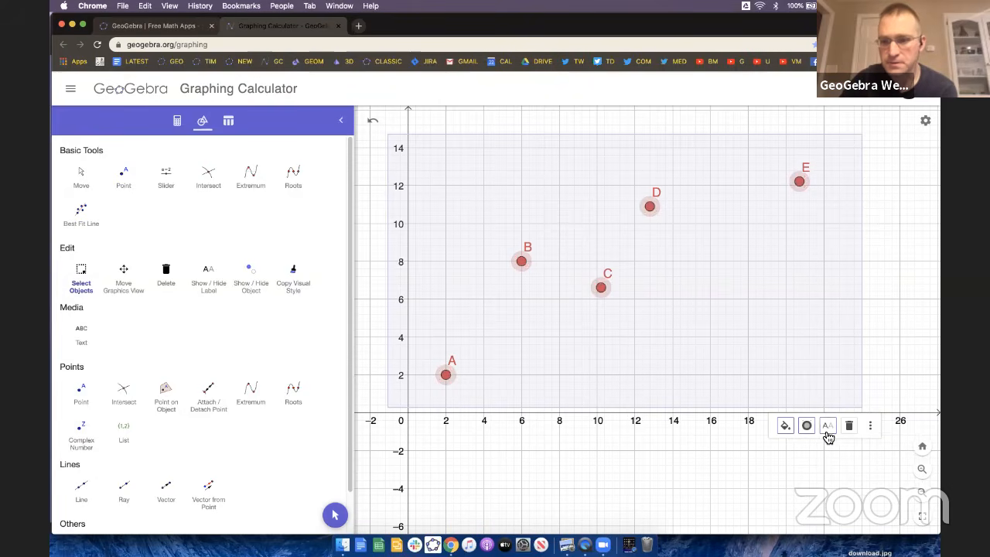
# Label the five selected points with only their coordinate values, hiding their names, and deselect them.
pyautogui.click(828, 426)
pyautogui.click(834, 468)
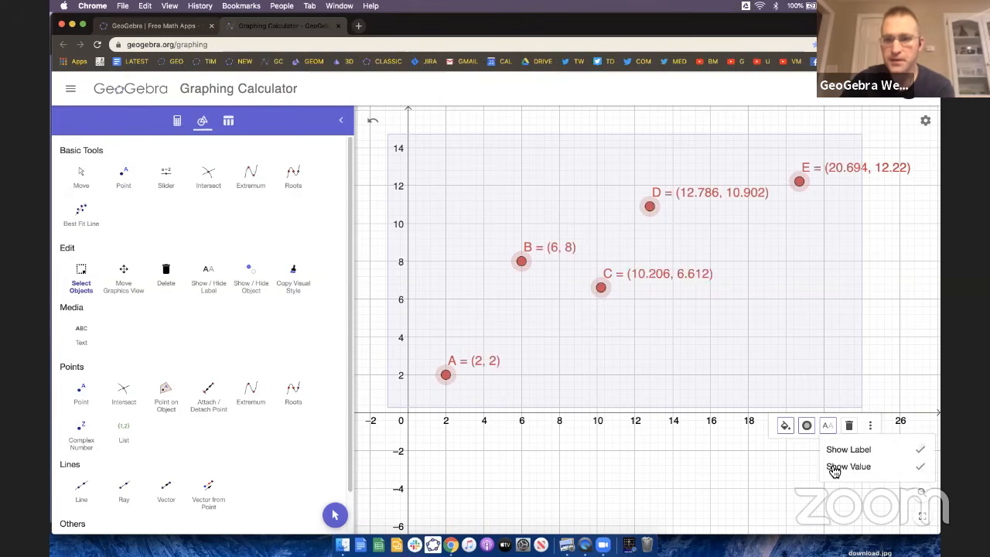
pyautogui.click(840, 450)
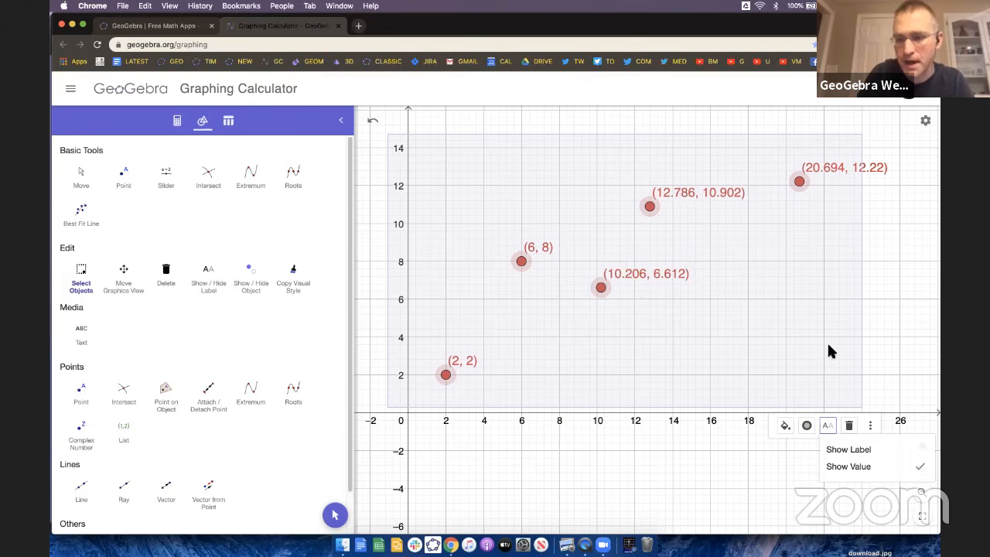
pyautogui.click(889, 324)
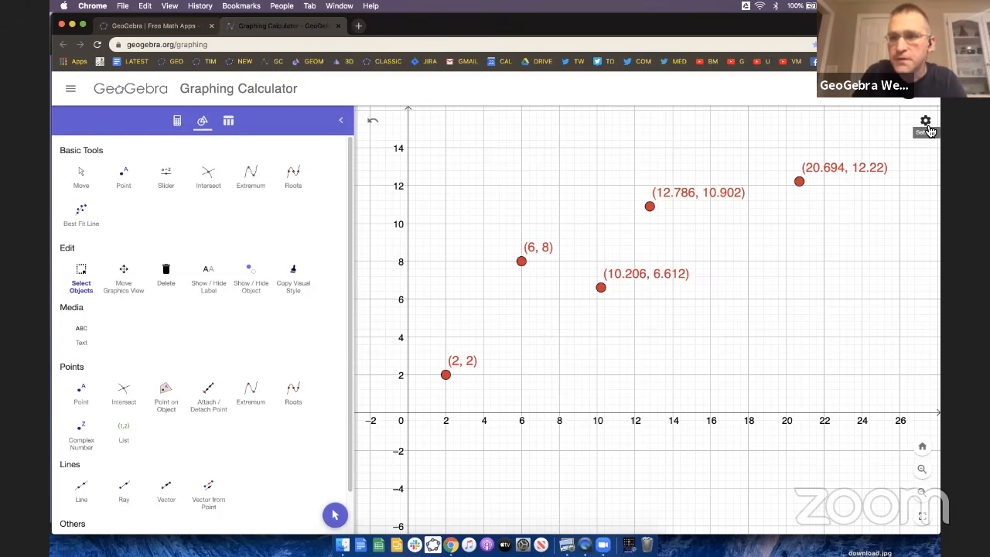
# Open the global settings, look through the rounding options and set the font size to 32 pt.
pyautogui.scroll(5, 900, 140)
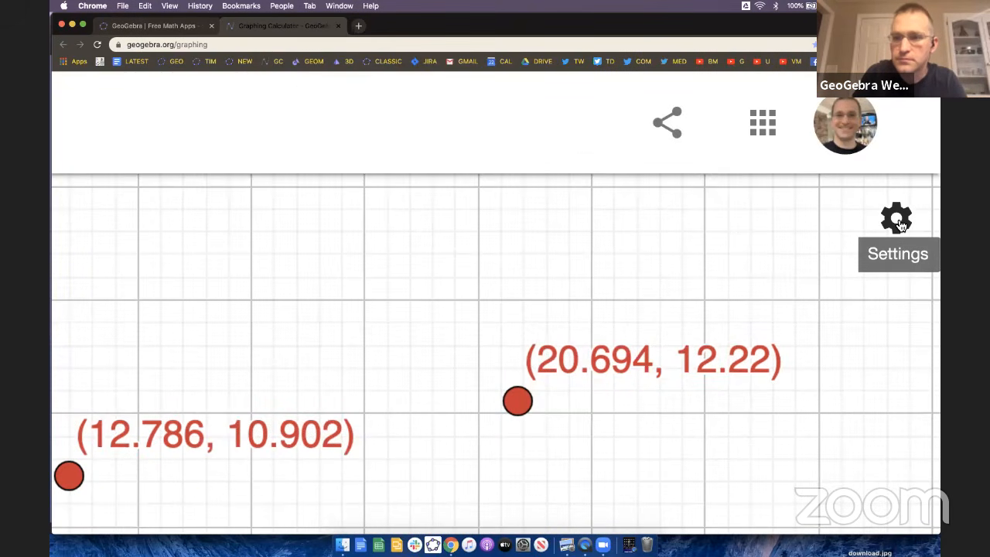
pyautogui.scroll(-5, 900, 224)
pyautogui.click(927, 121)
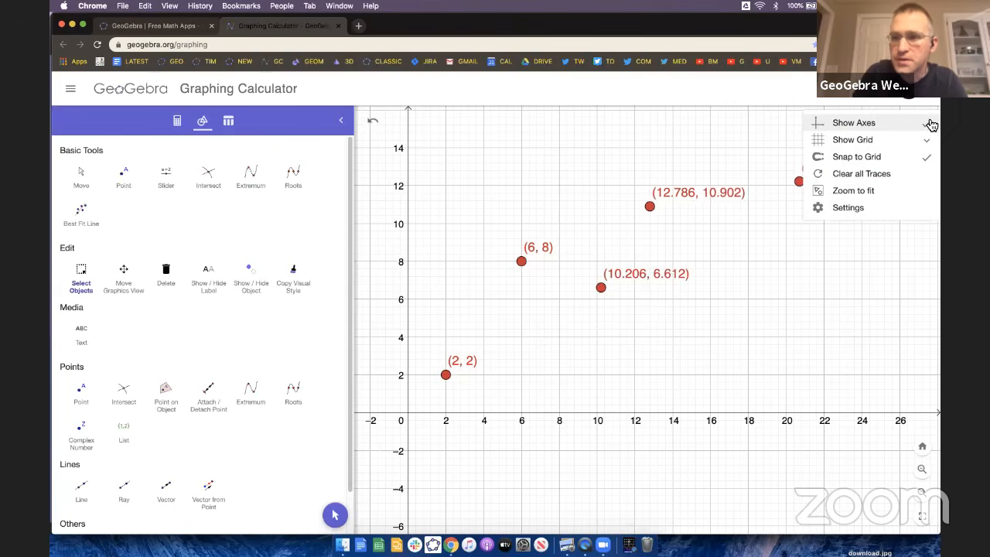
pyautogui.click(863, 207)
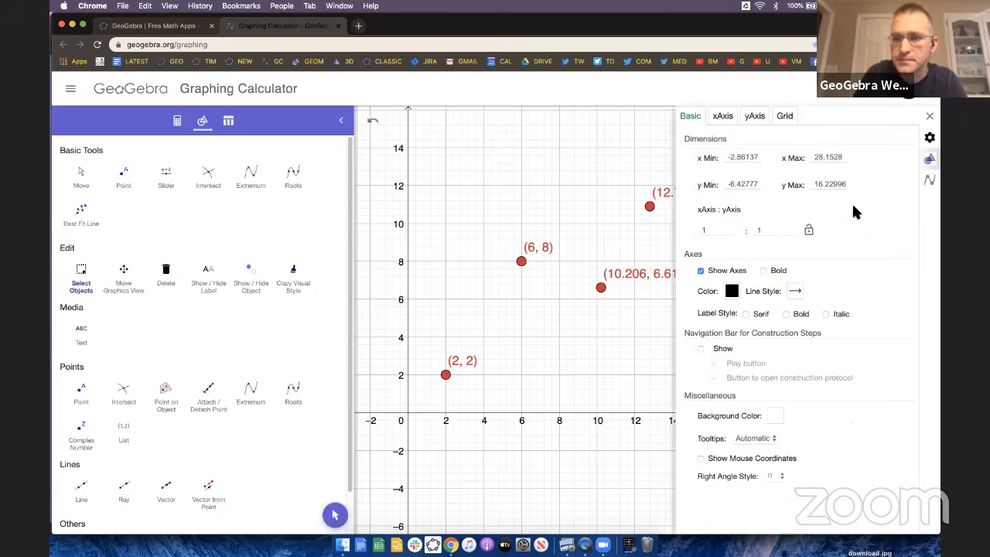
pyautogui.click(930, 141)
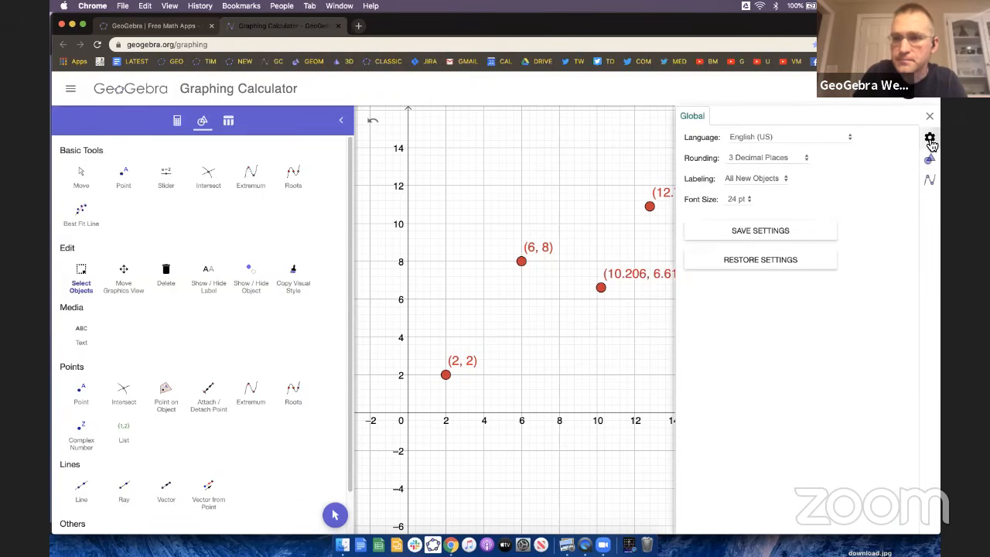
pyautogui.click(764, 159)
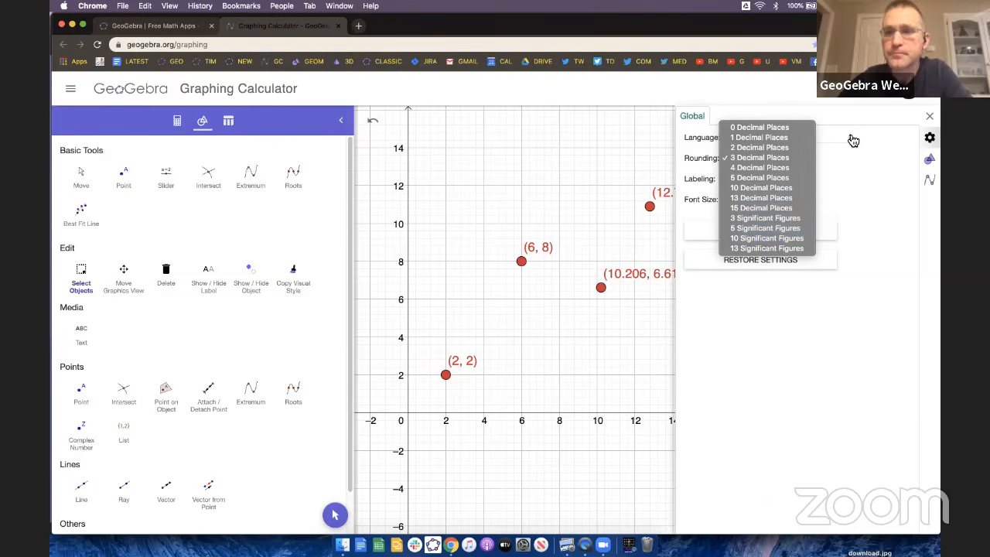
pyautogui.click(933, 126)
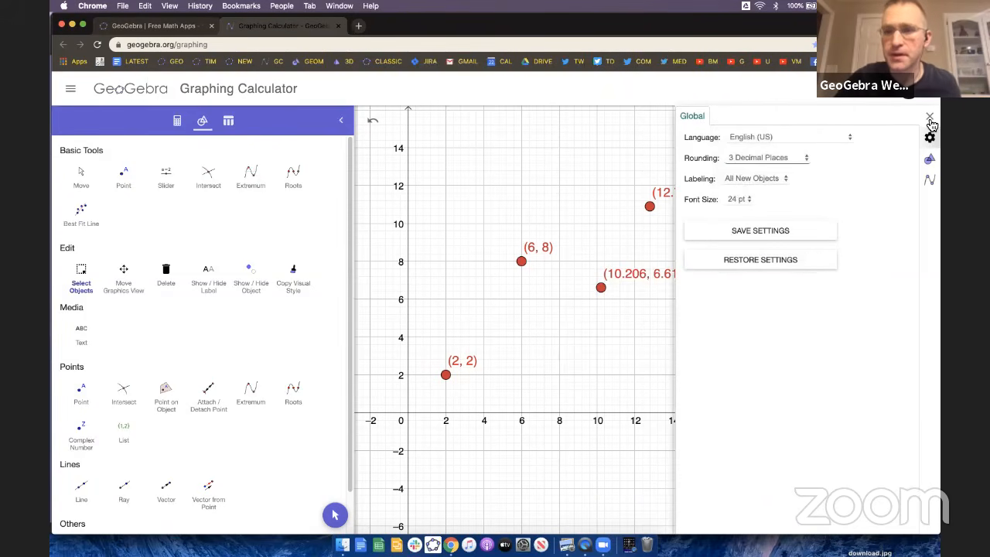
pyautogui.click(739, 199)
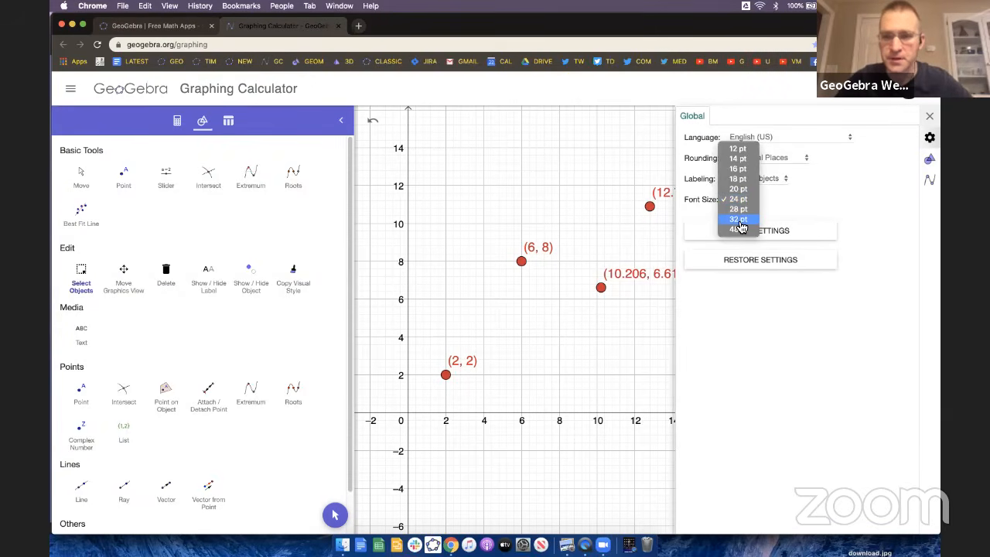
pyautogui.click(740, 221)
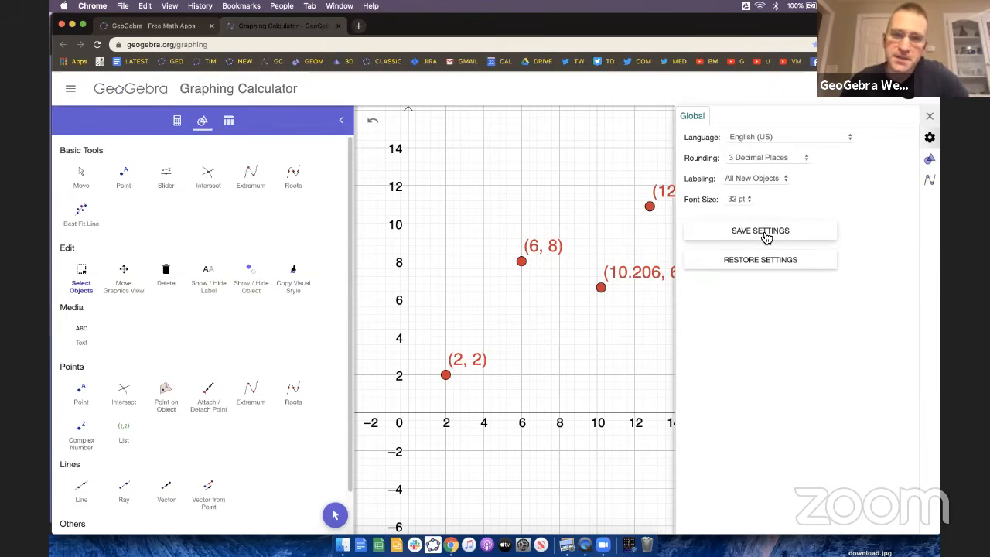
# Look through the available interface languages without changing the selection, and close the settings.
pyautogui.click(800, 138)
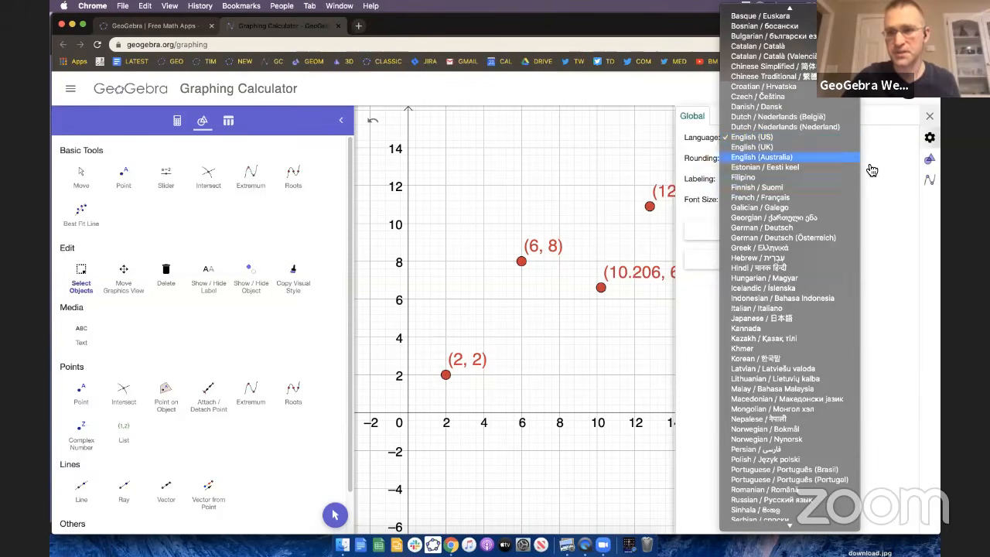
pyautogui.click(910, 204)
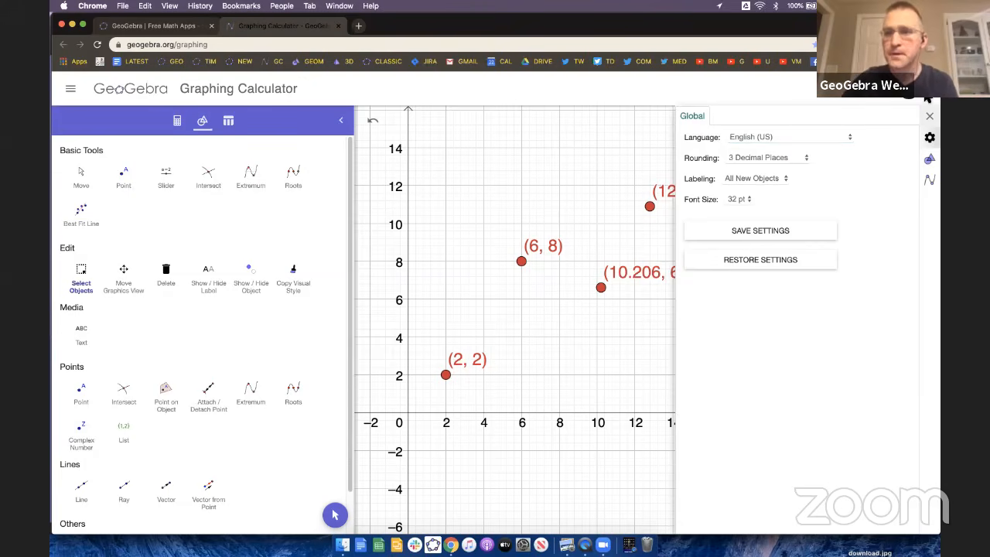
pyautogui.click(932, 117)
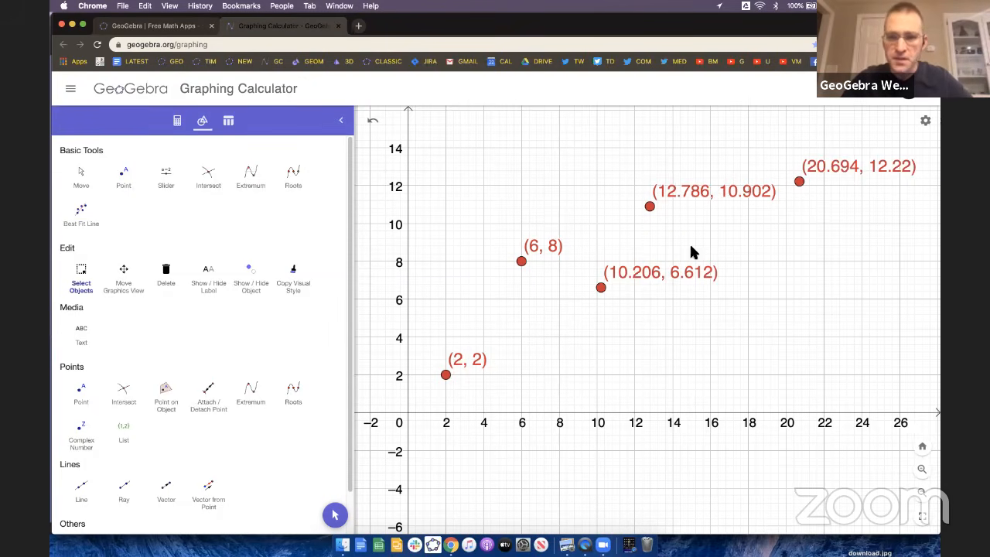
# Select all five points together with the Select Objects tool and hide their coordinate values.
pyautogui.click(82, 280)
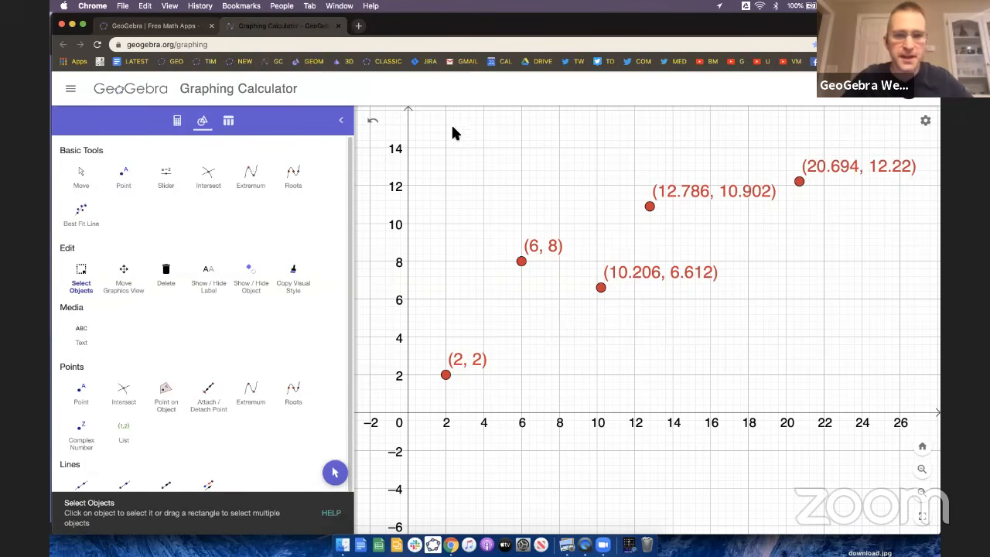
pyautogui.moveTo(418, 139); pyautogui.dragTo(917, 422)
pyautogui.click(881, 121)
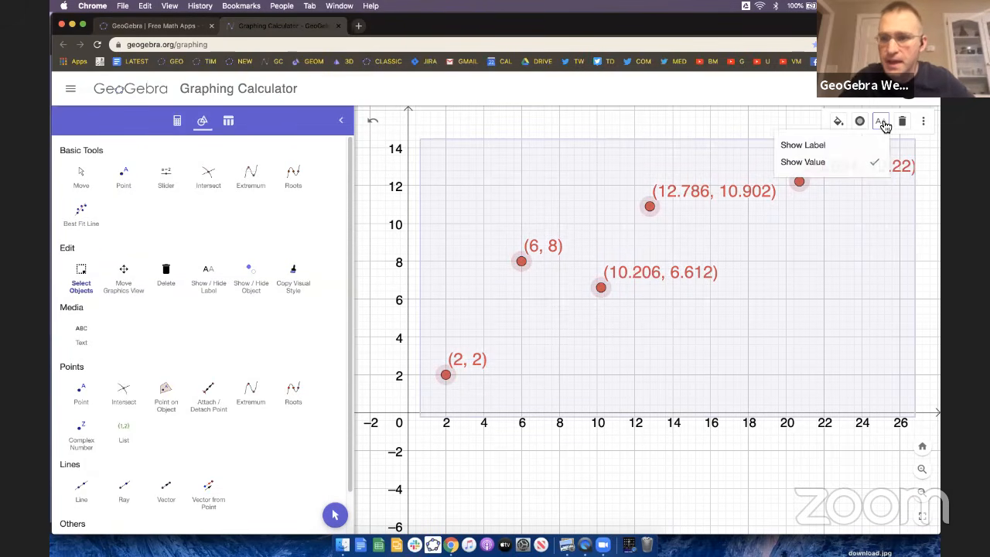
pyautogui.click(820, 167)
pyautogui.click(775, 248)
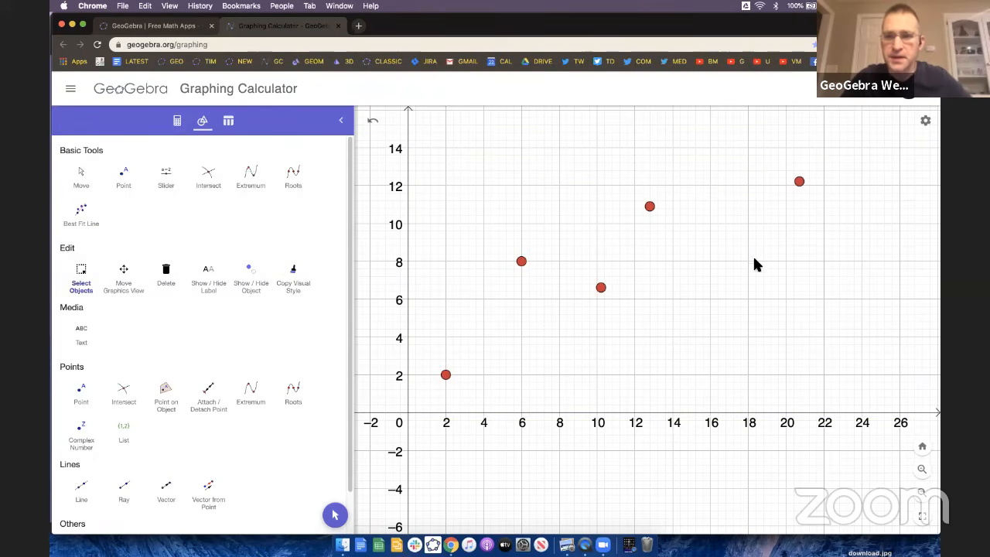
# Reposition point C to (8, 6), point A to (4, 4) and point B to about (9, 9.5).
pyautogui.moveTo(611, 287); pyautogui.dragTo(561, 302)
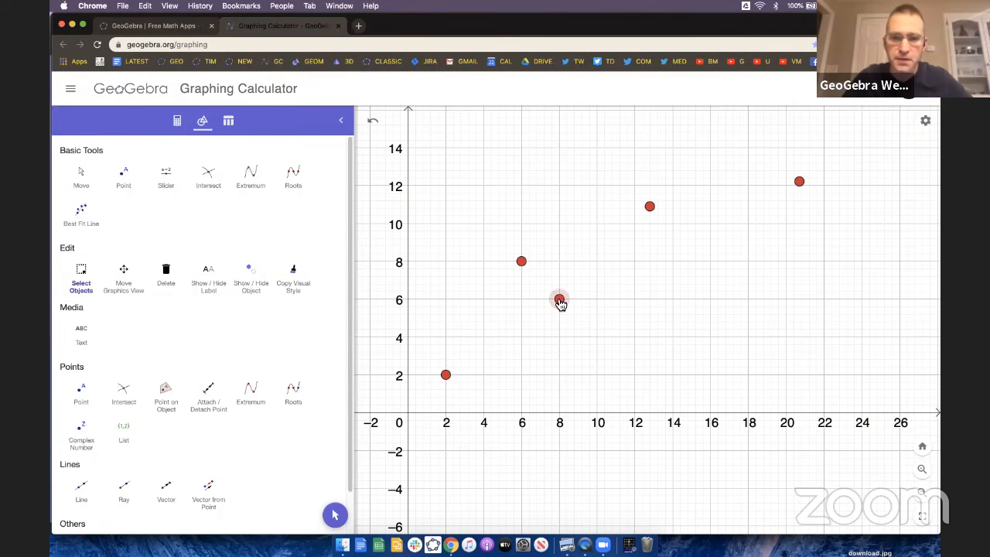
pyautogui.scroll(-2, 186, 255)
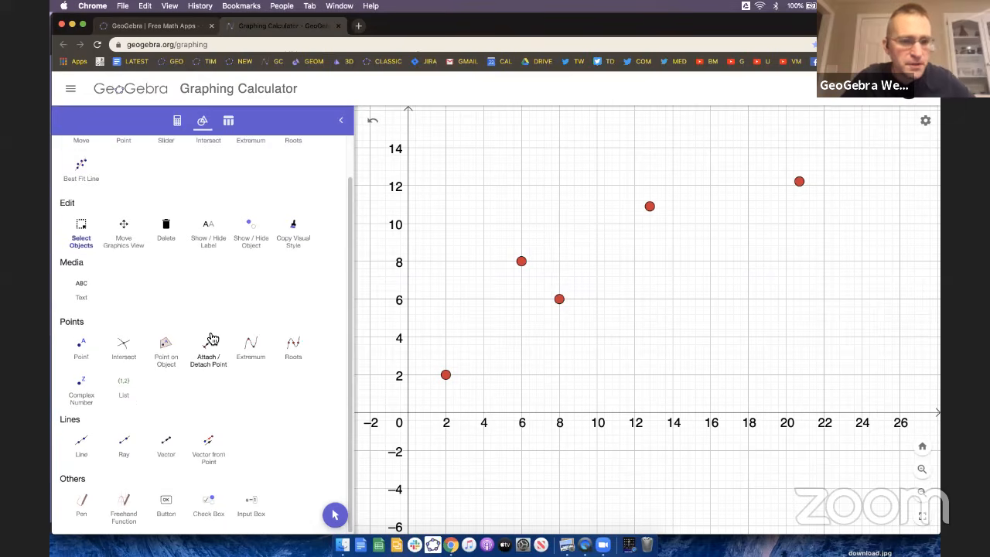
pyautogui.scroll(2, 238, 422)
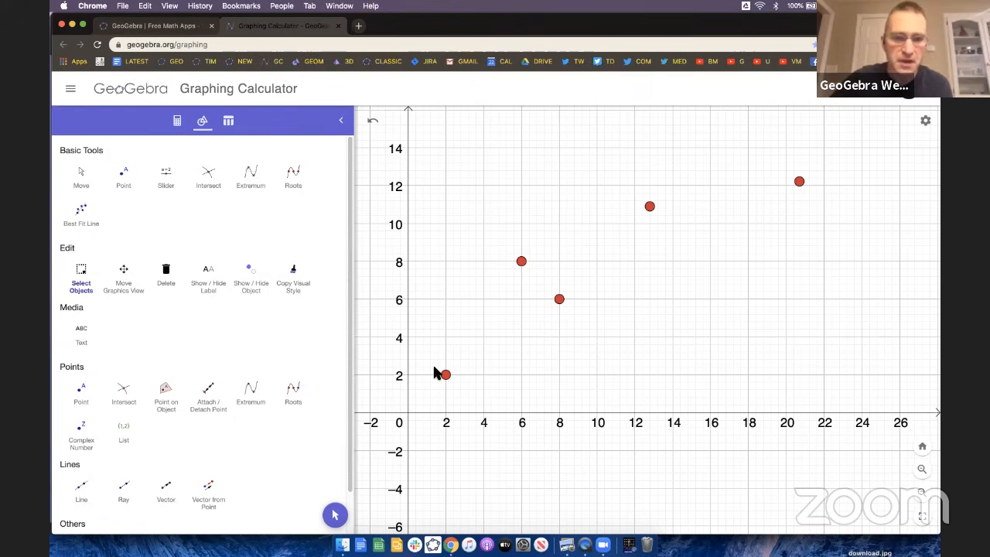
pyautogui.moveTo(453, 380); pyautogui.dragTo(484, 344)
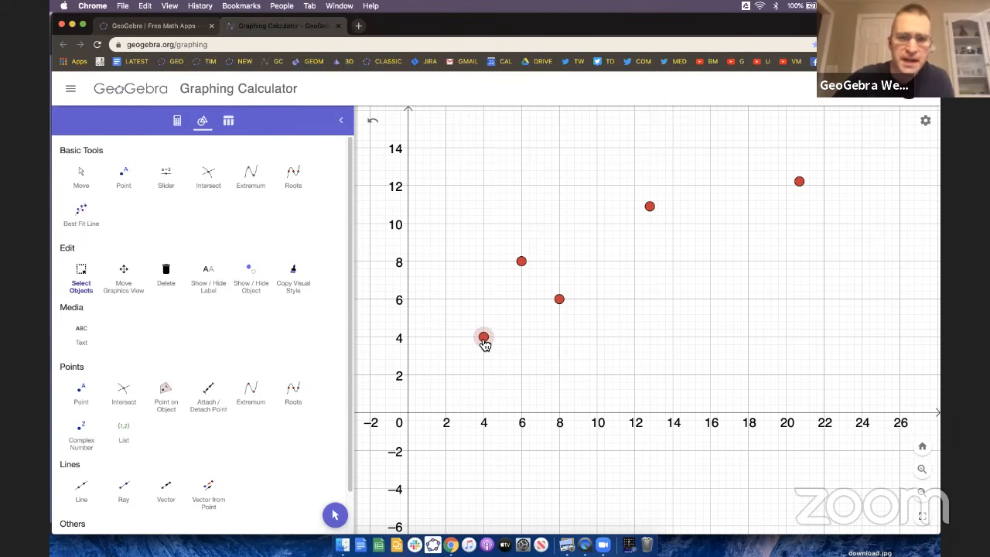
pyautogui.moveTo(531, 263); pyautogui.dragTo(566, 240)
# Create a list from all five points with the List tool and display it in the algebra view.
pyautogui.scroll(-3, 248, 356)
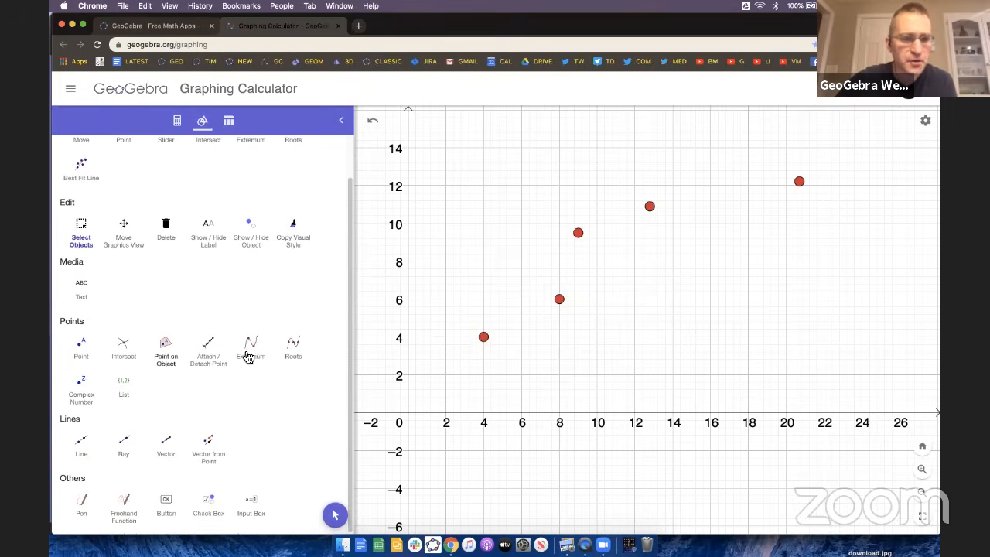
pyautogui.scroll(3, 179, 387)
pyautogui.scroll(-3, 183, 389)
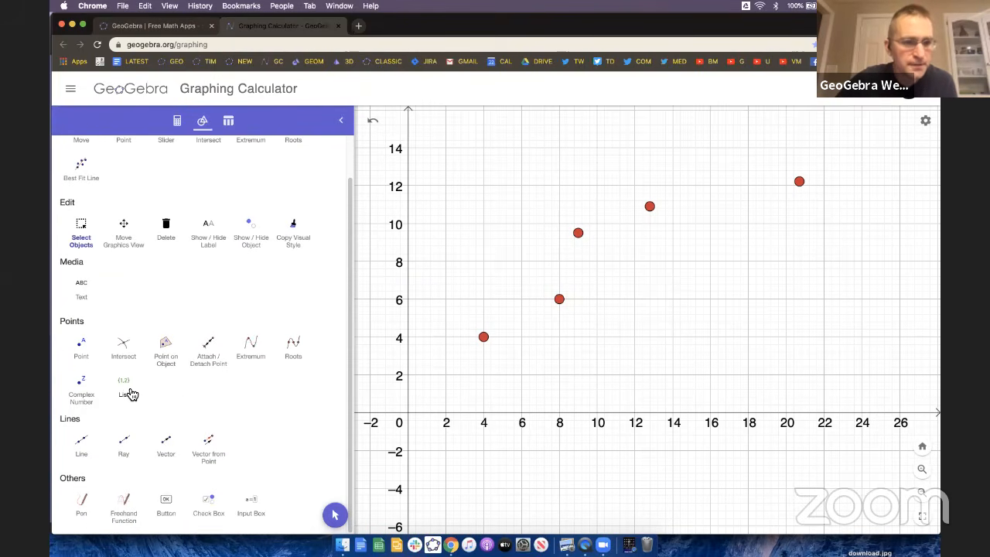
pyautogui.scroll(5, 133, 395)
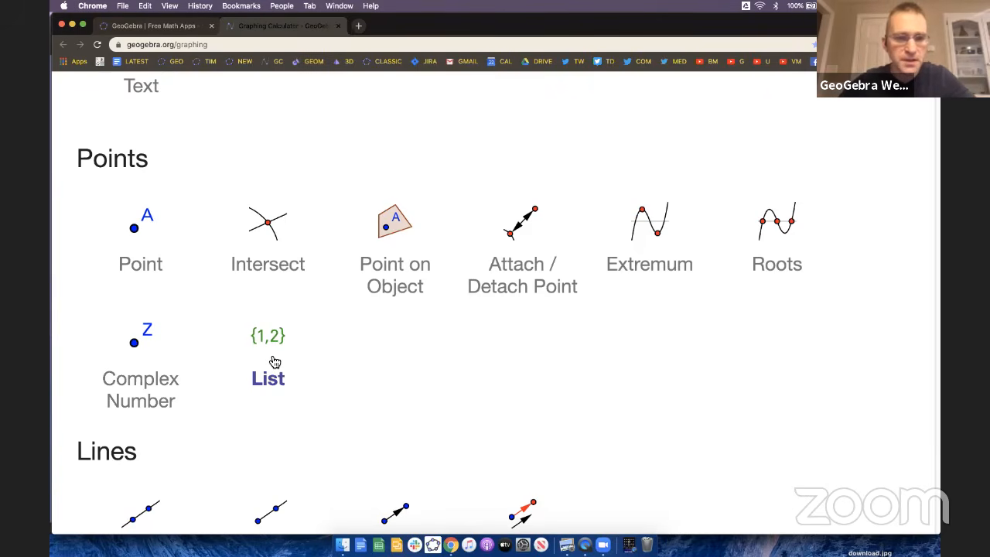
pyautogui.scroll(-5, 468, 201)
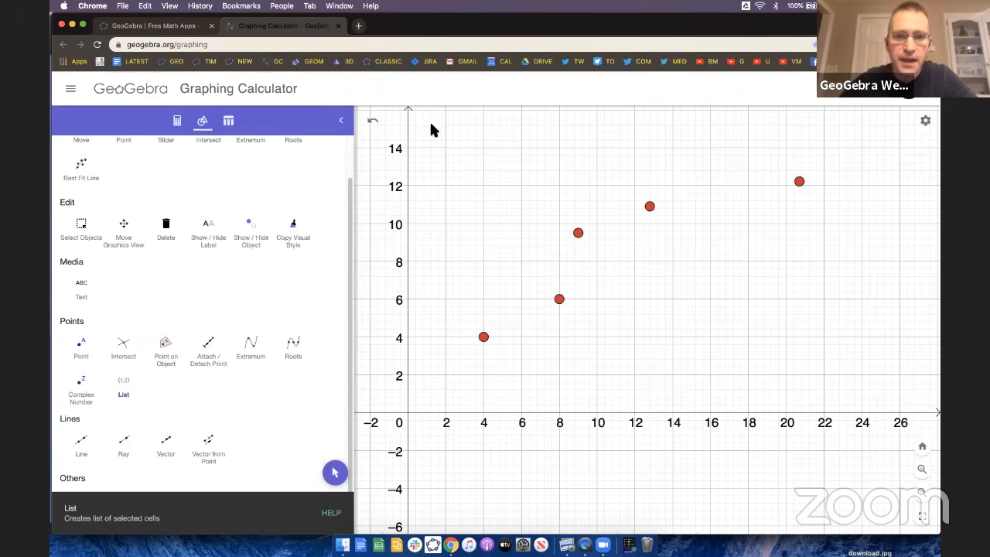
pyautogui.moveTo(475, 157); pyautogui.dragTo(617, 241)
pyautogui.moveTo(789, 321); pyautogui.dragTo(857, 501)
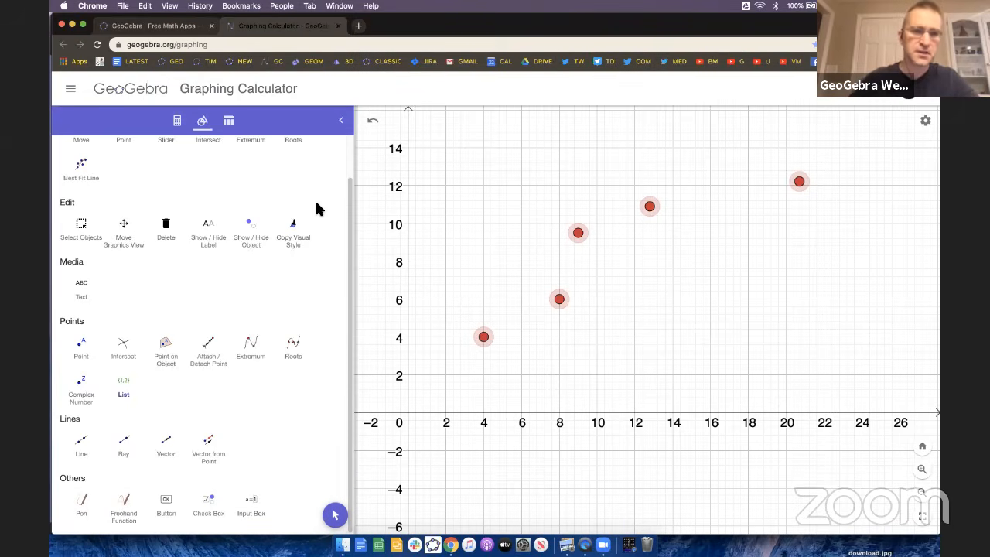
pyautogui.click(177, 122)
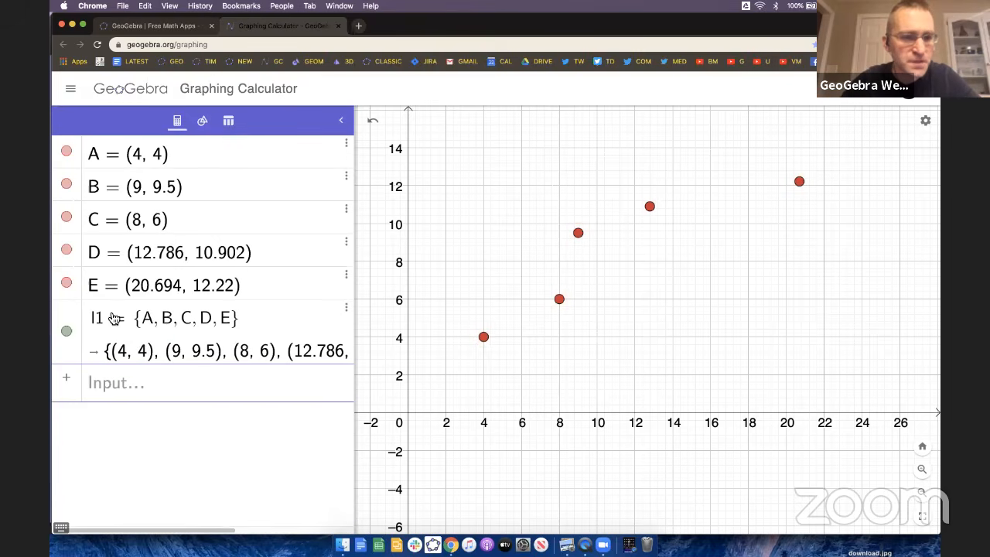
# Edit the coordinates of point B in the algebra view to (9, 8).
pyautogui.moveTo(353, 316); pyautogui.dragTo(301, 317)
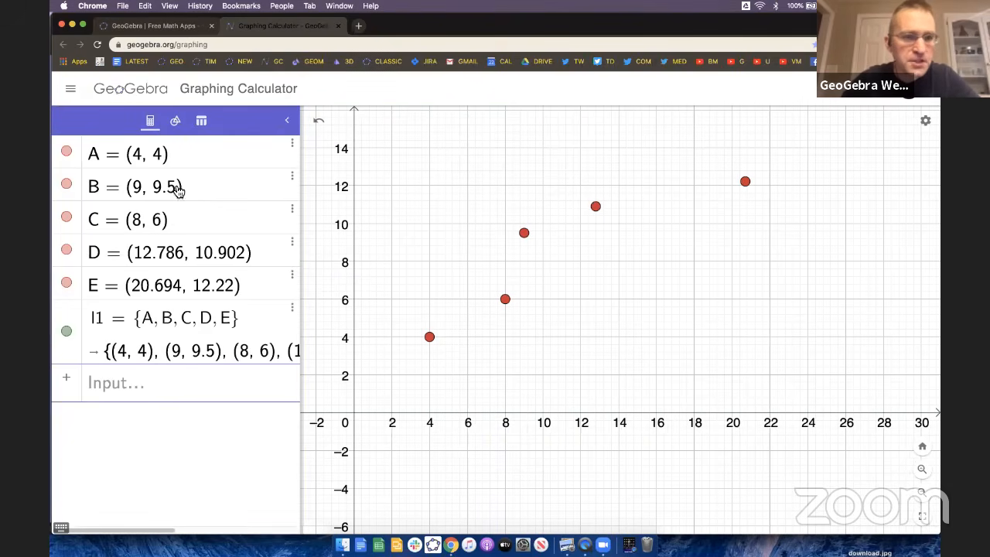
pyautogui.click(178, 189)
pyautogui.click(197, 193)
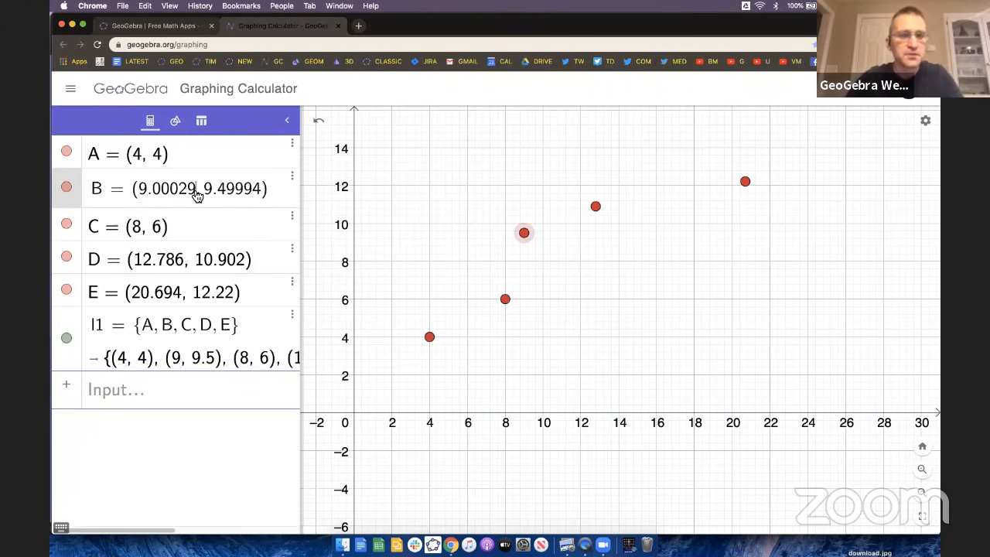
pyautogui.press('BackSpace')
pyautogui.press('BackSpace')
pyautogui.press('BackSpace')
pyautogui.press('BackSpace')
pyautogui.press('BackSpace')
pyautogui.press('BackSpace')
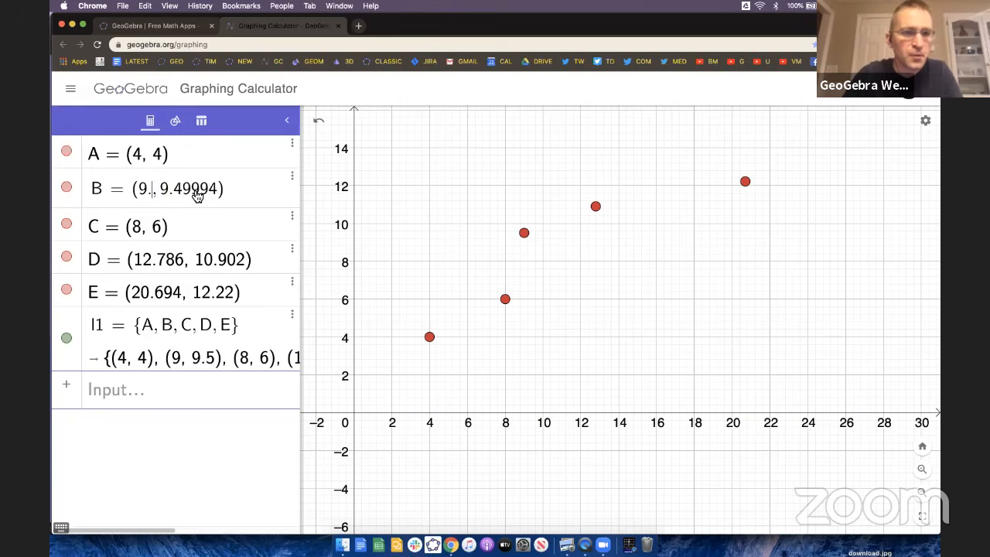
pyautogui.moveTo(156, 193); pyautogui.dragTo(211, 197)
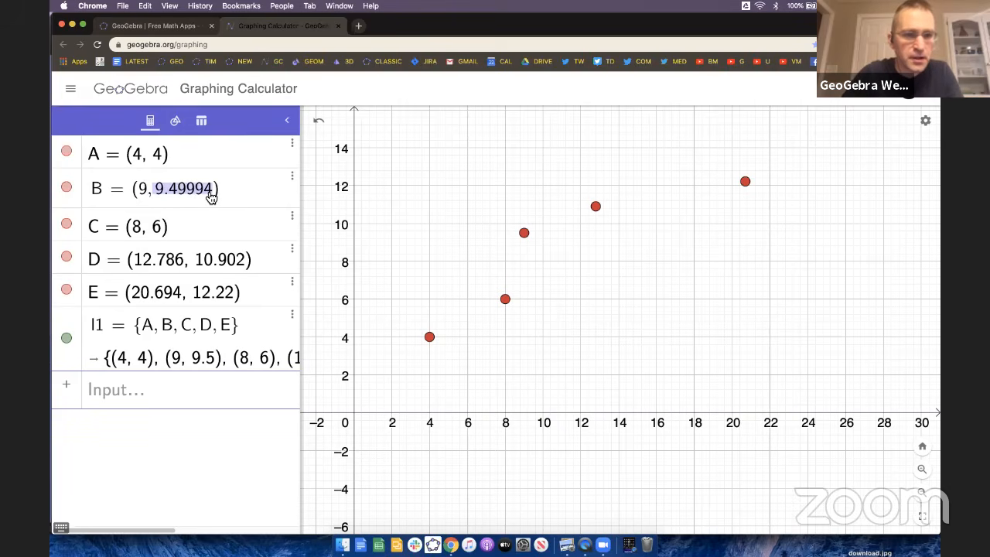
pyautogui.press('BackSpace')
pyautogui.write('8')
pyautogui.press('Return')
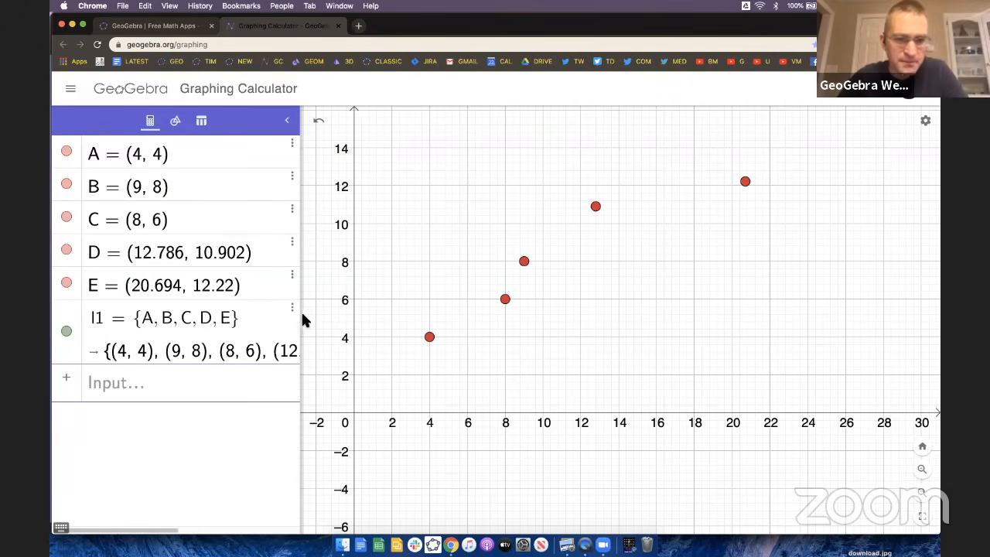
# Widen the algebra view and calculate the correlation coefficient of list l1 with the CorrelationCoefficient(<List of Points>) command.
pyautogui.moveTo(304, 317); pyautogui.dragTo(419, 312)
pyautogui.click(225, 389)
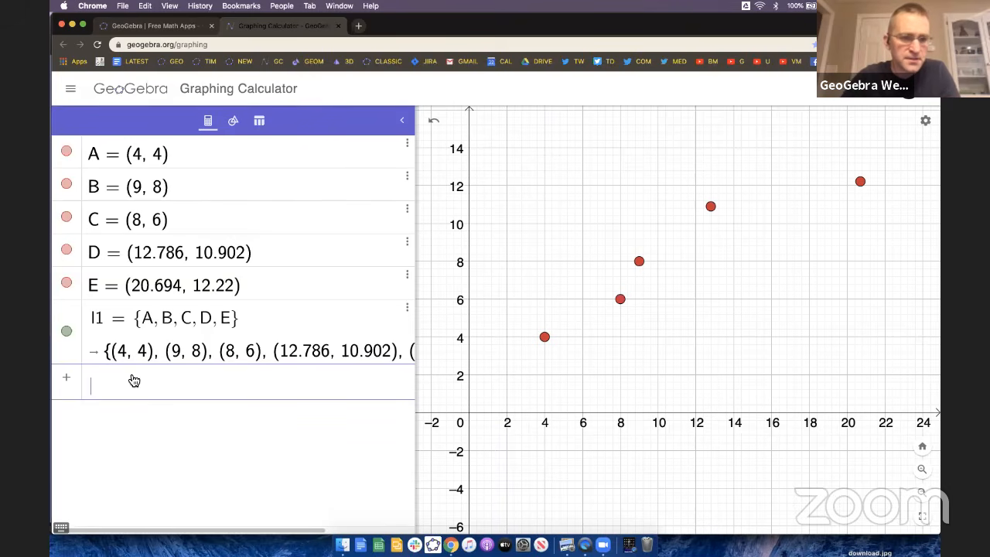
pyautogui.press('super+equal')
pyautogui.press('super+equal')
pyautogui.press('super+equal')
pyautogui.press('super+equal')
pyautogui.press('super+equal')
pyautogui.press('super+equal')
pyautogui.write('corr')
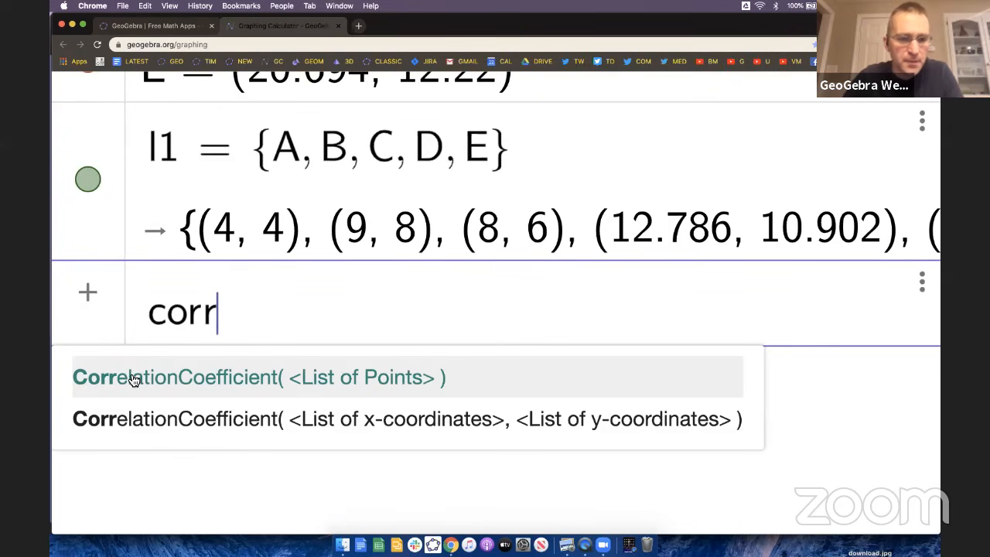
pyautogui.click(334, 388)
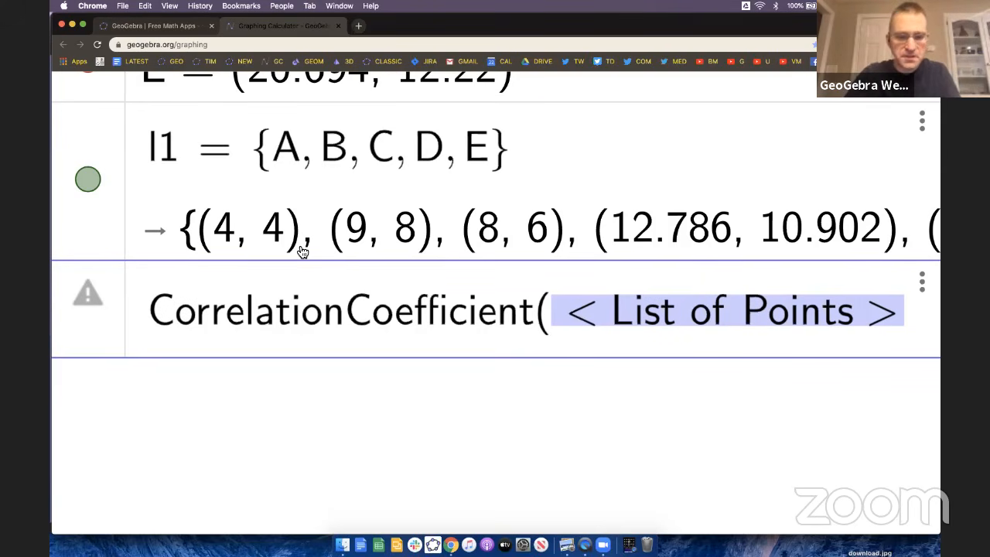
pyautogui.write('l1')
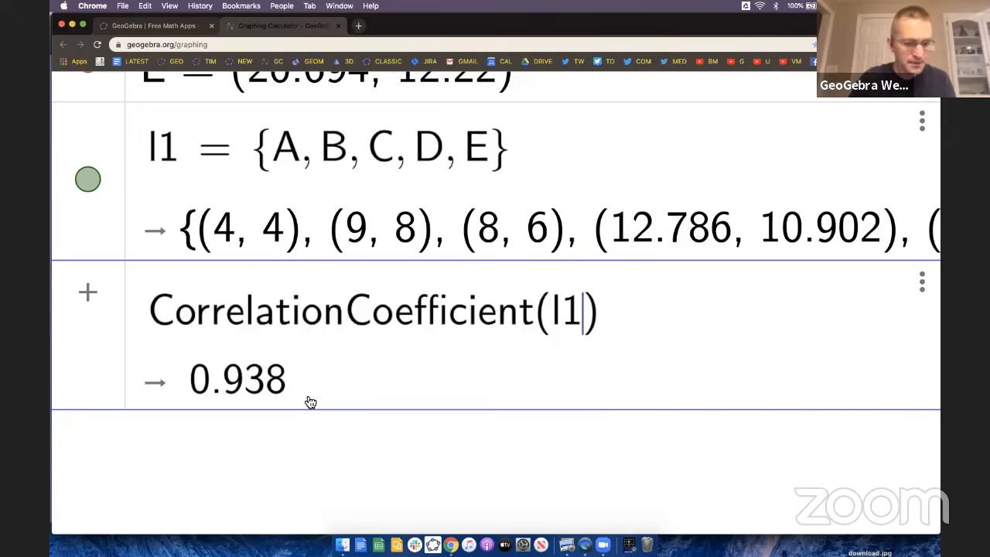
pyautogui.press('Return')
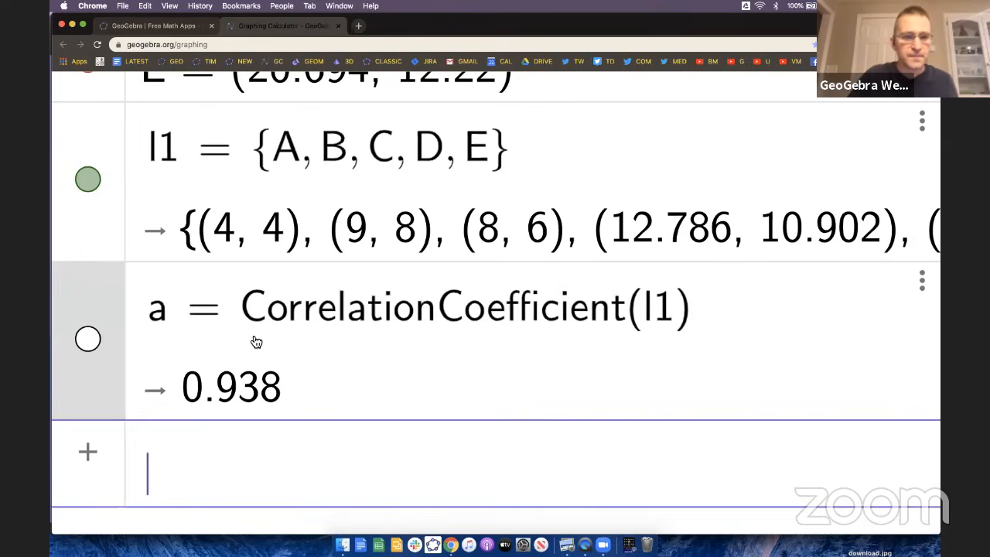
pyautogui.press('super+0')
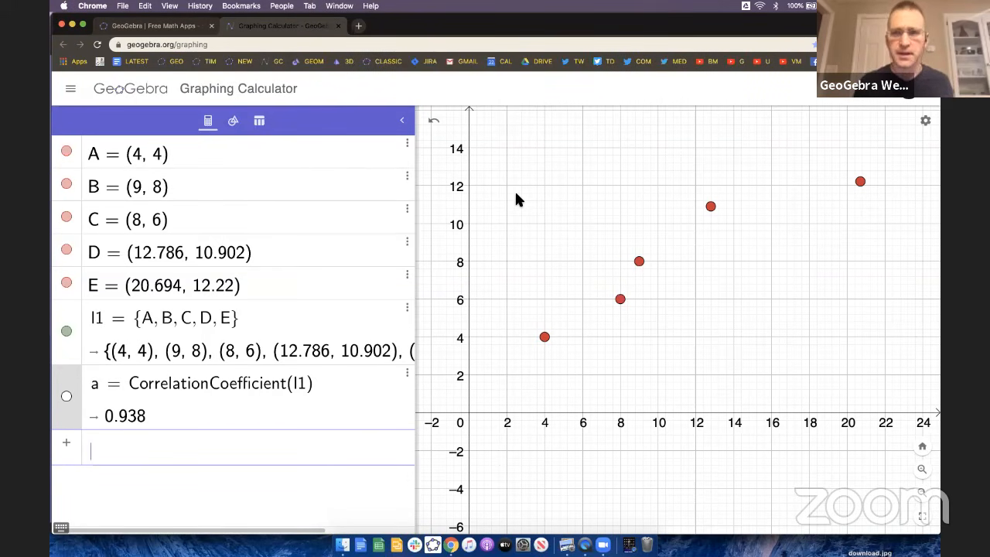
# Move point B on the graph to (4, 8) and from there to (8, 10).
pyautogui.moveTo(645, 270); pyautogui.dragTo(551, 264)
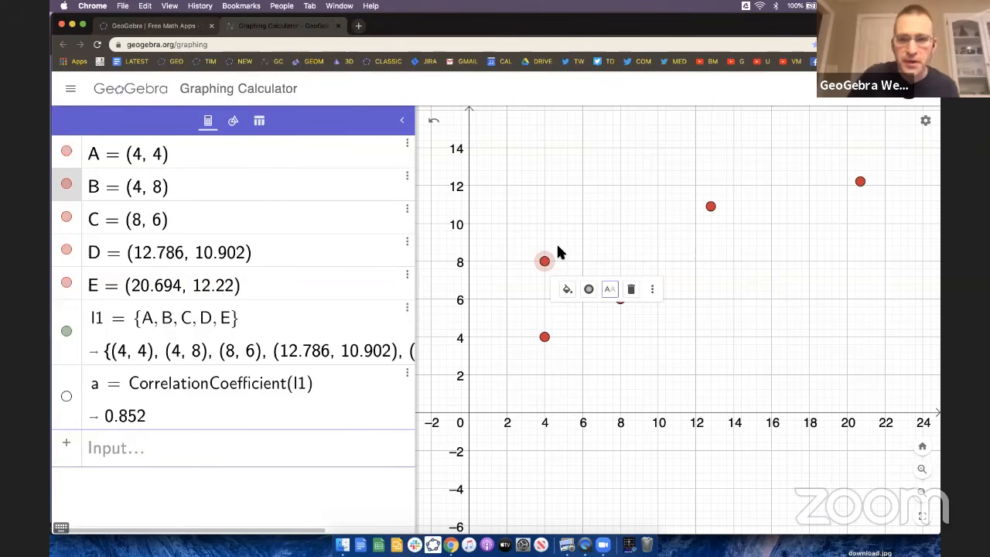
pyautogui.moveTo(551, 264); pyautogui.dragTo(622, 229)
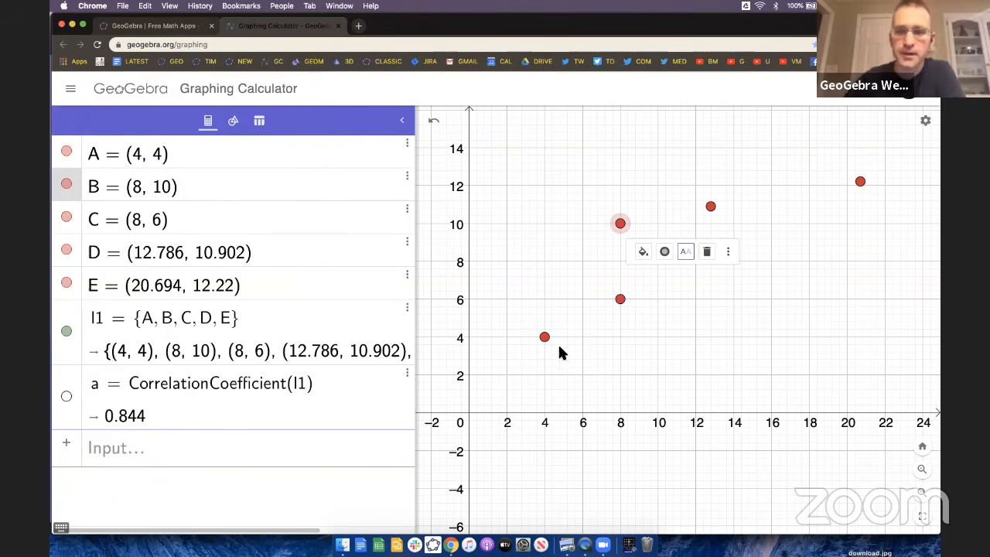
pyautogui.moveTo(620, 304)
pyautogui.mouseDown()
pyautogui.moveTo(623, 314)
pyautogui.moveTo(621, 300)
pyautogui.mouseUp()
# Line up the points by moving B to (12, 8), D to (16, 10) and E to (20, 12).
pyautogui.moveTo(744, 297); pyautogui.dragTo(676, 343)
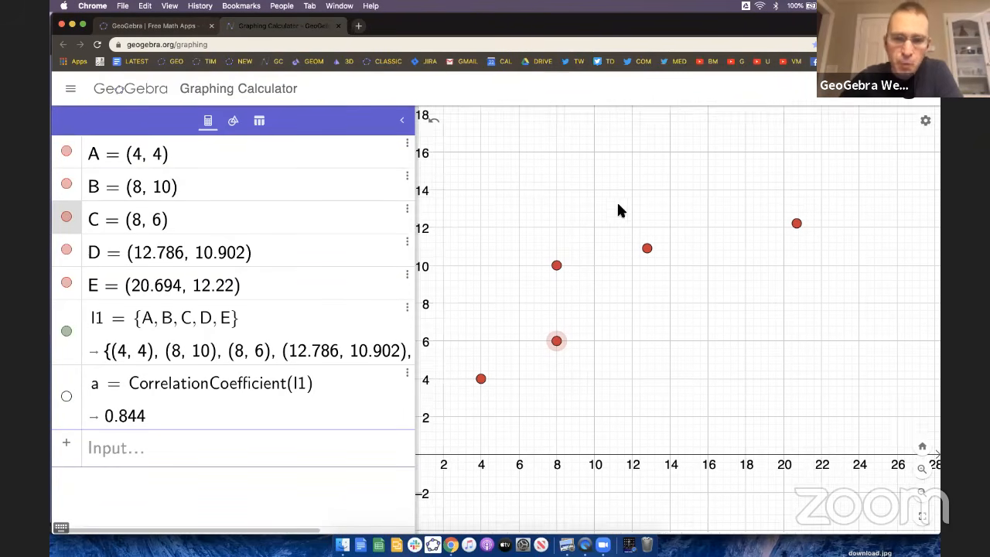
pyautogui.moveTo(555, 267); pyautogui.dragTo(631, 306)
pyautogui.moveTo(645, 250); pyautogui.dragTo(709, 272)
pyautogui.moveTo(795, 233)
pyautogui.mouseDown()
pyautogui.moveTo(787, 245)
pyautogui.moveTo(783, 237)
pyautogui.mouseUp()
pyautogui.moveTo(723, 207); pyautogui.dragTo(776, 185)
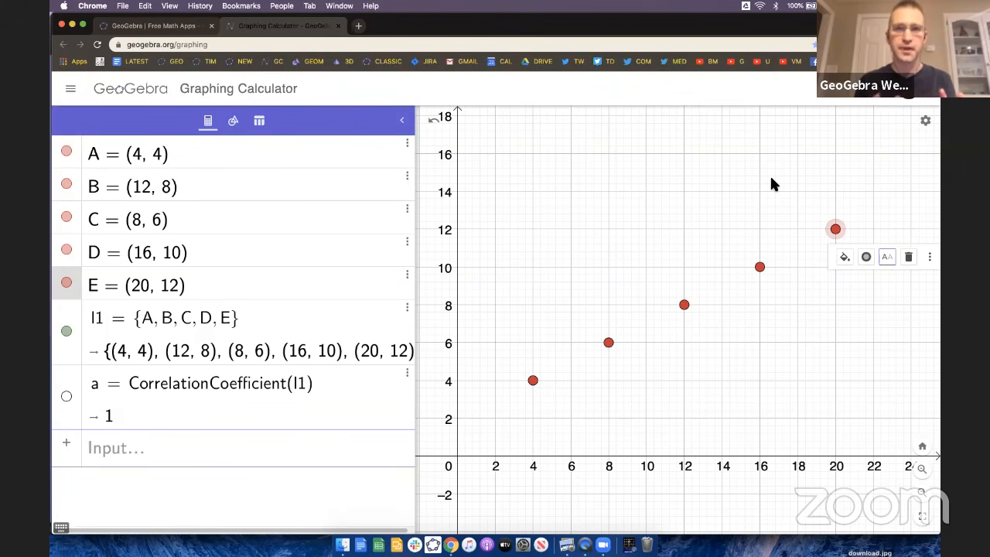
pyautogui.click(772, 178)
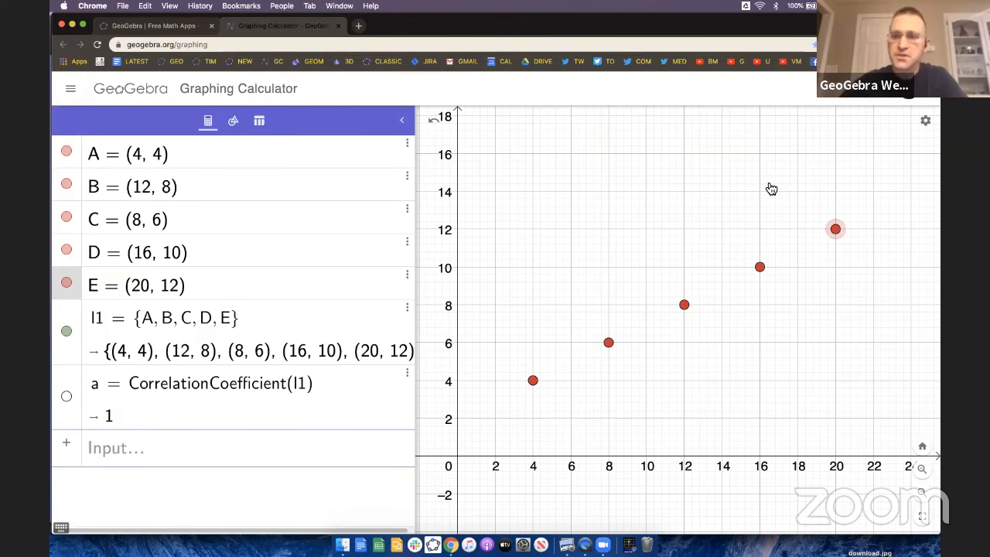
pyautogui.click(760, 267)
pyautogui.click(721, 244)
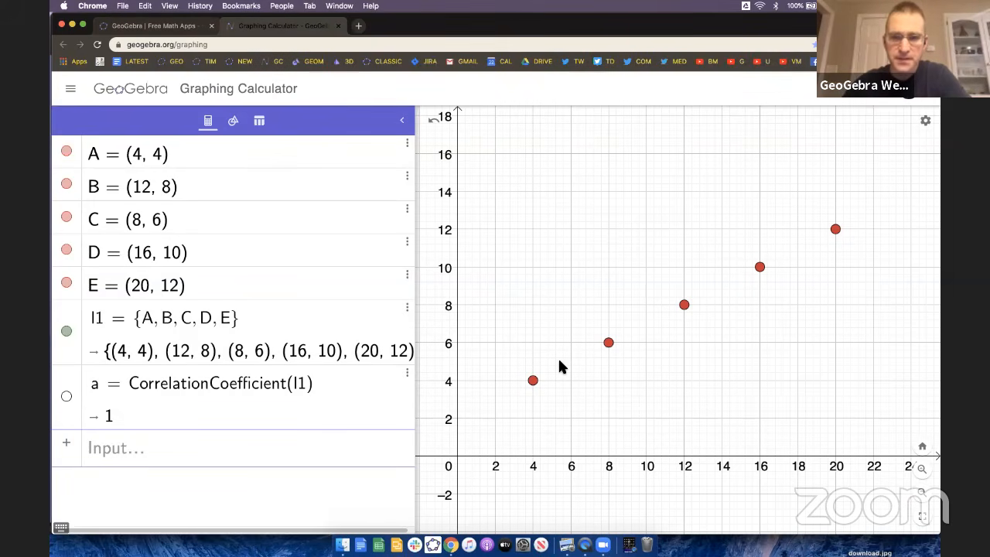
# Scatter the points by moving C to (6, 8), B to (8, 12) and E to about (17.7, 12).
pyautogui.moveTo(608, 346); pyautogui.dragTo(570, 305)
pyautogui.moveTo(683, 305); pyautogui.dragTo(610, 230)
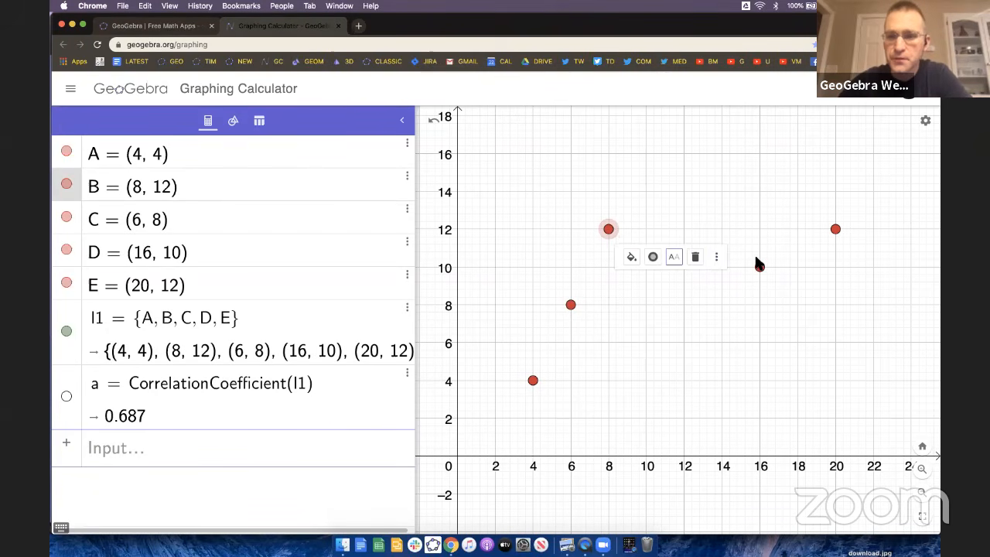
pyautogui.click(763, 225)
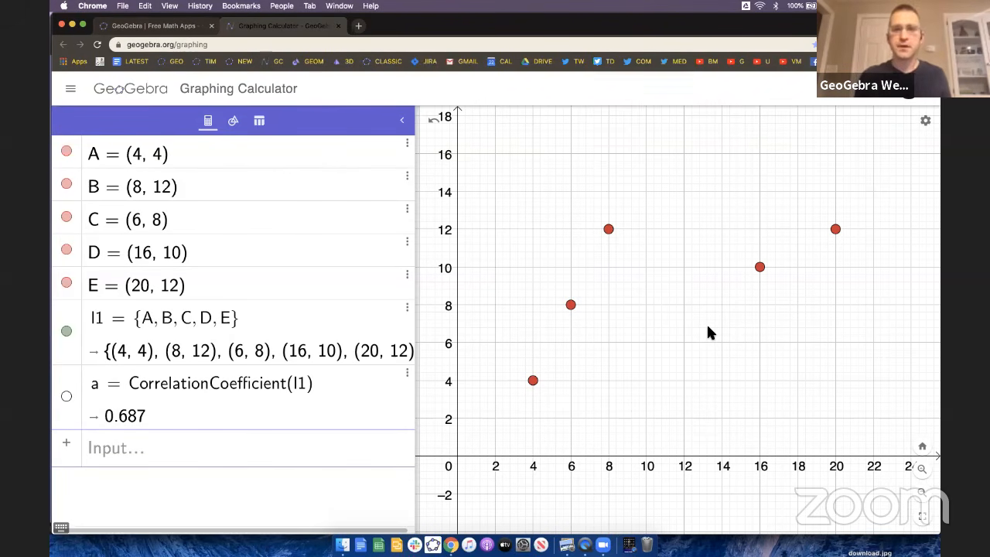
pyautogui.moveTo(836, 229); pyautogui.dragTo(791, 230)
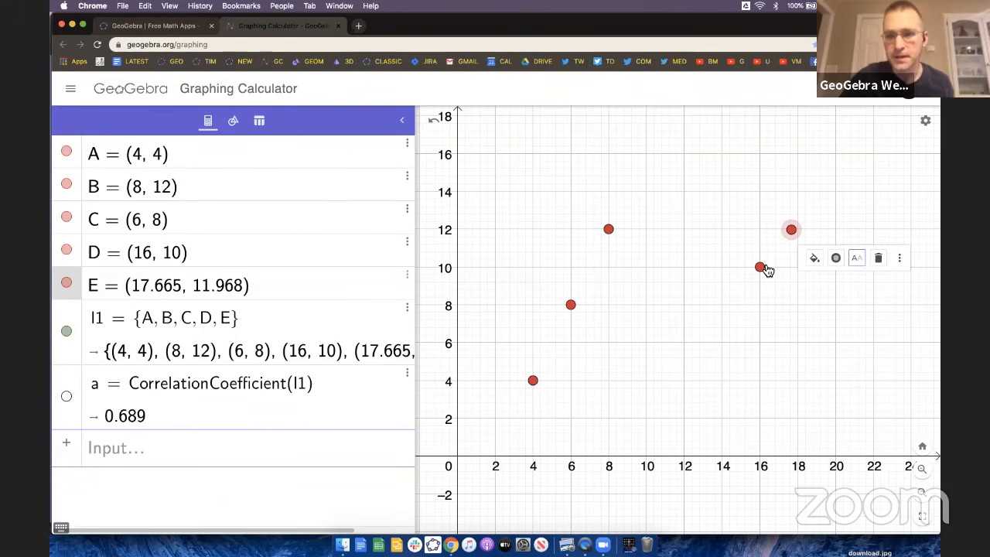
# Remove point D from list l1 and move D to (14, 10) on the graph.
pyautogui.click(407, 242)
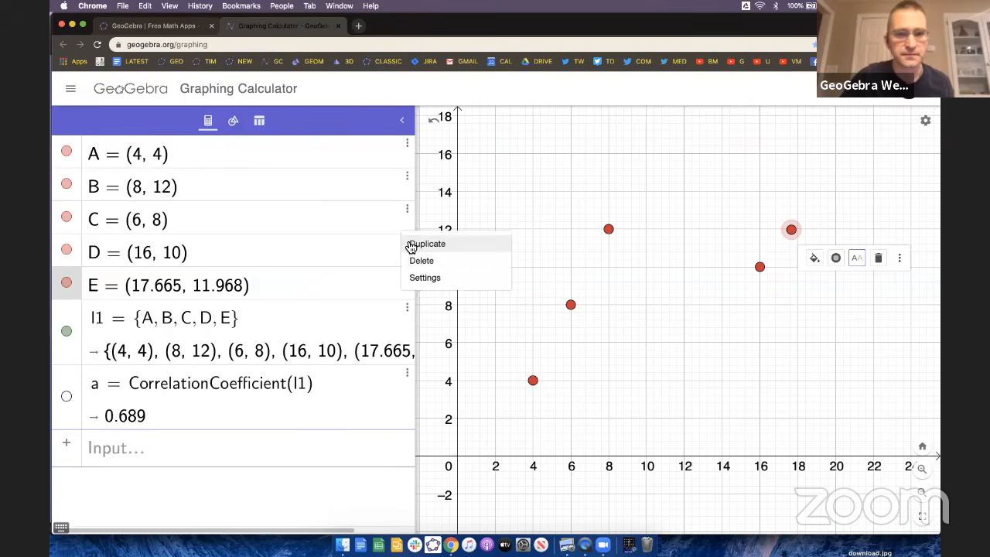
pyautogui.click(210, 327)
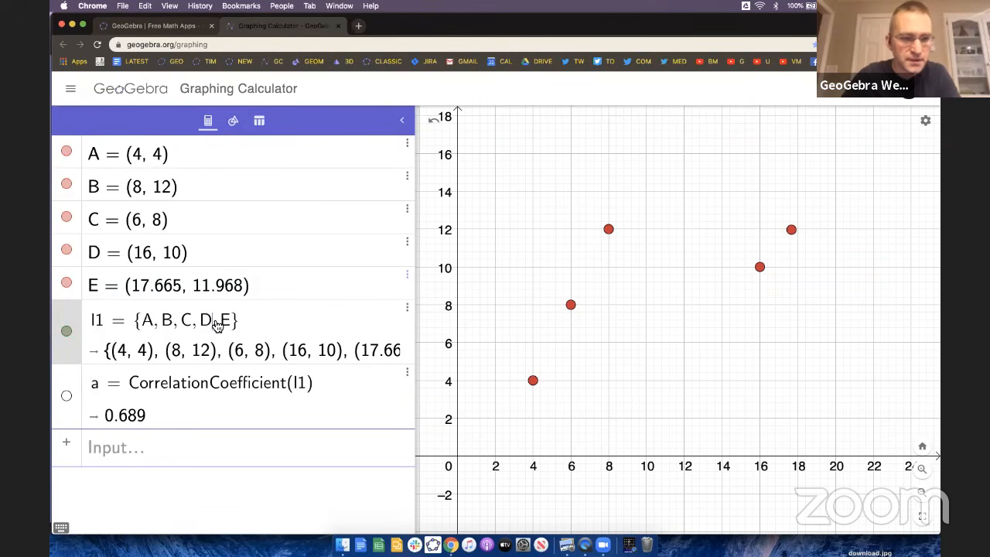
pyautogui.press('BackSpace')
pyautogui.press('BackSpace')
pyautogui.press('Return')
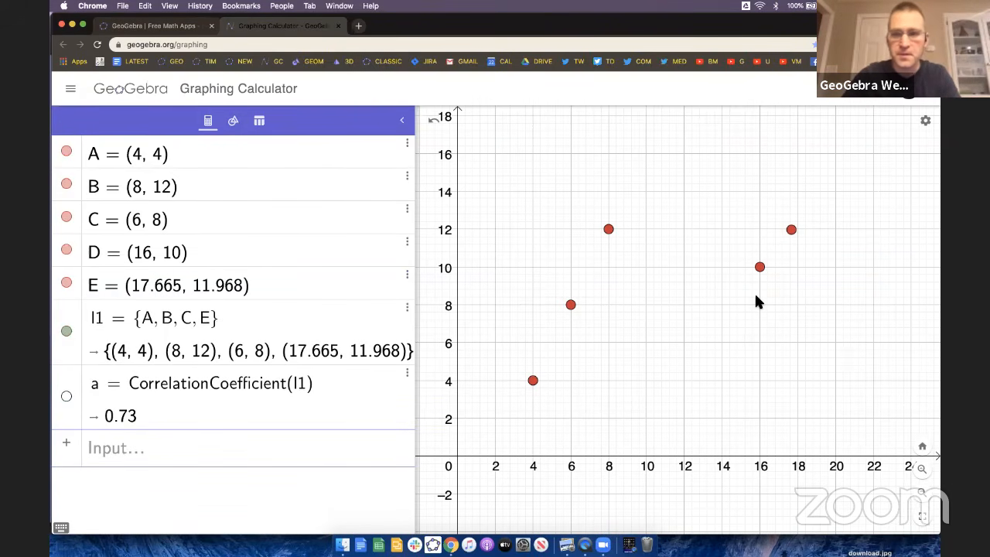
pyautogui.moveTo(760, 268); pyautogui.dragTo(721, 267)
# Add point D back into list l1 between C and E, and move D to (12, 10).
pyautogui.click(193, 321)
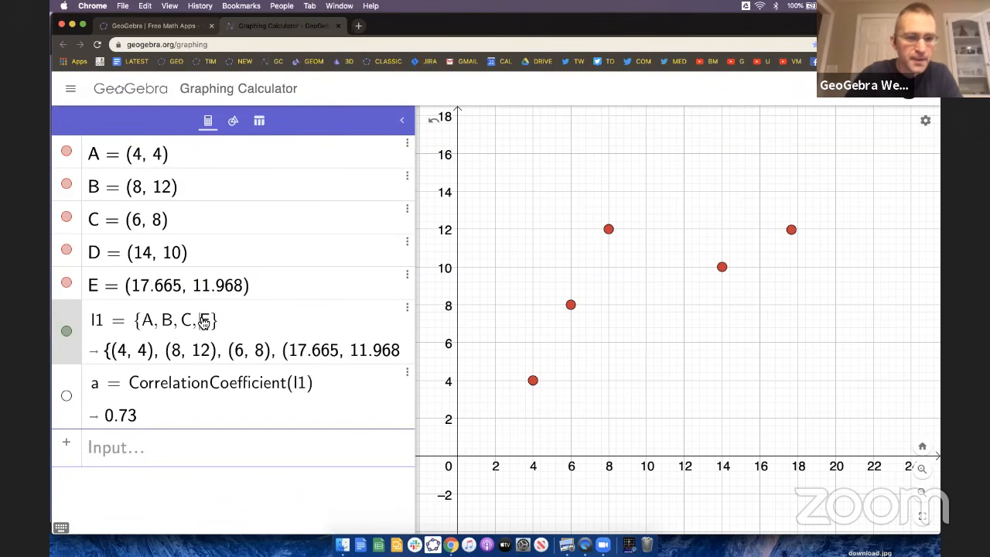
pyautogui.write('D,')
pyautogui.press('Return')
pyautogui.moveTo(723, 269); pyautogui.dragTo(684, 268)
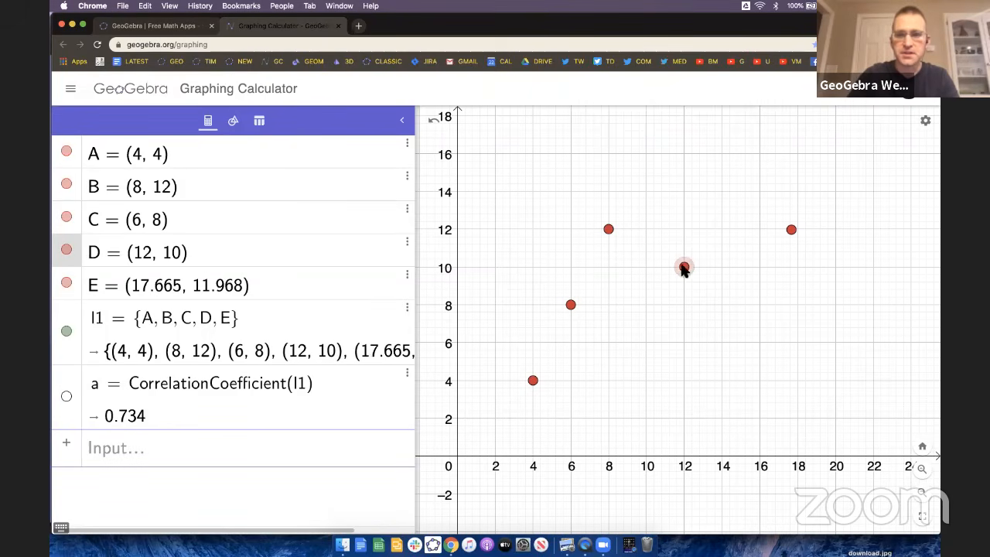
pyautogui.click(532, 239)
# Fit a line through all five points with the Best Fit Line tool and return to the Move tool.
pyautogui.click(233, 124)
pyautogui.scroll(5, 342, 182)
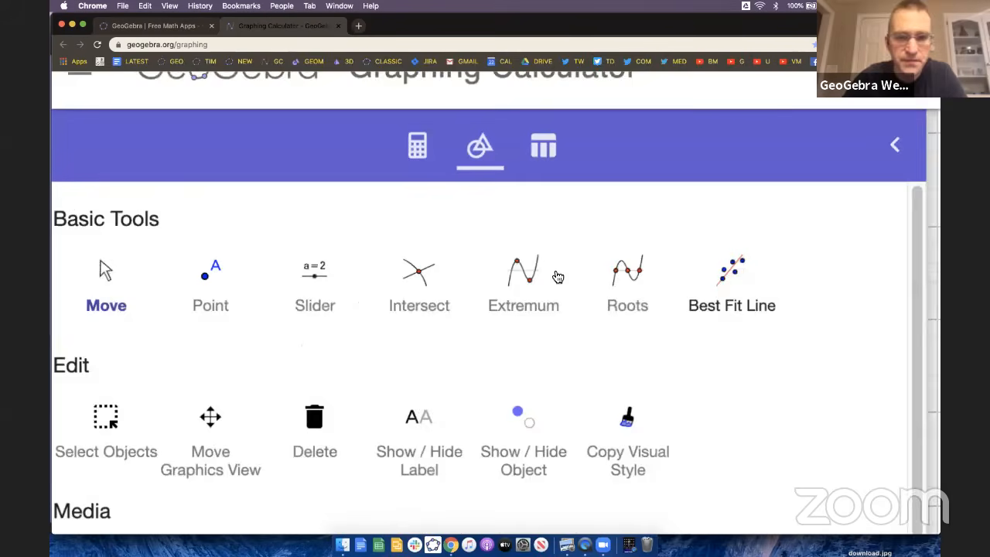
pyautogui.click(794, 298)
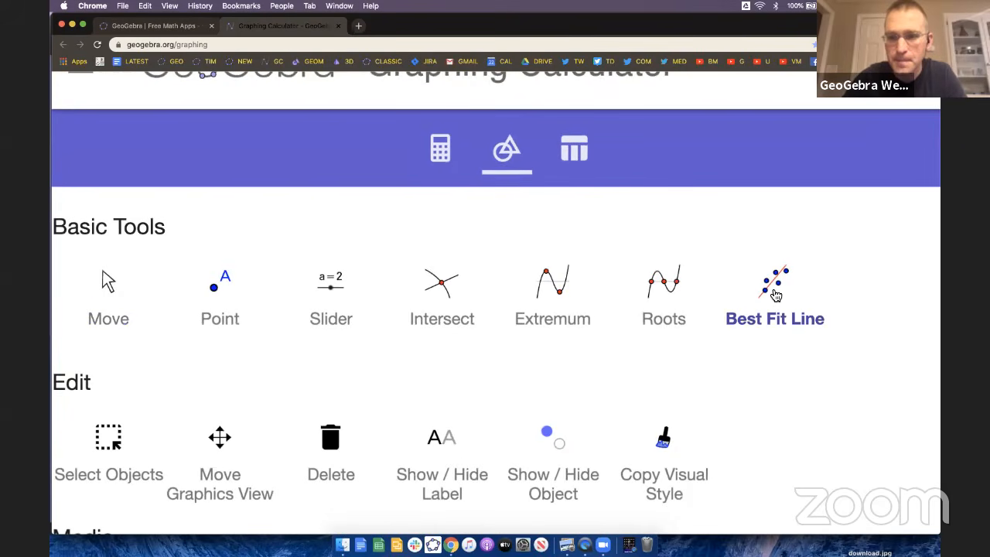
pyautogui.scroll(-5, 568, 199)
pyautogui.moveTo(470, 140); pyautogui.dragTo(893, 418)
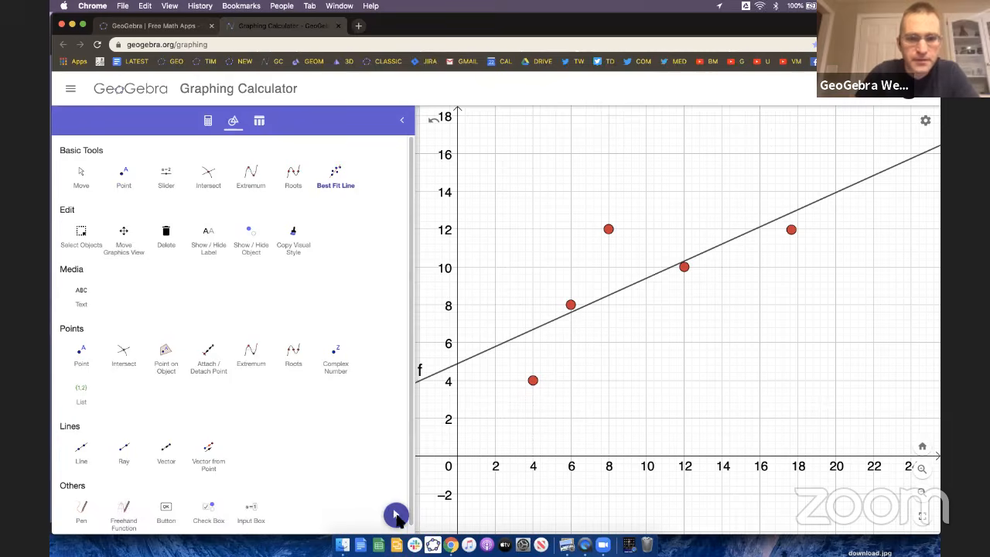
pyautogui.click(395, 515)
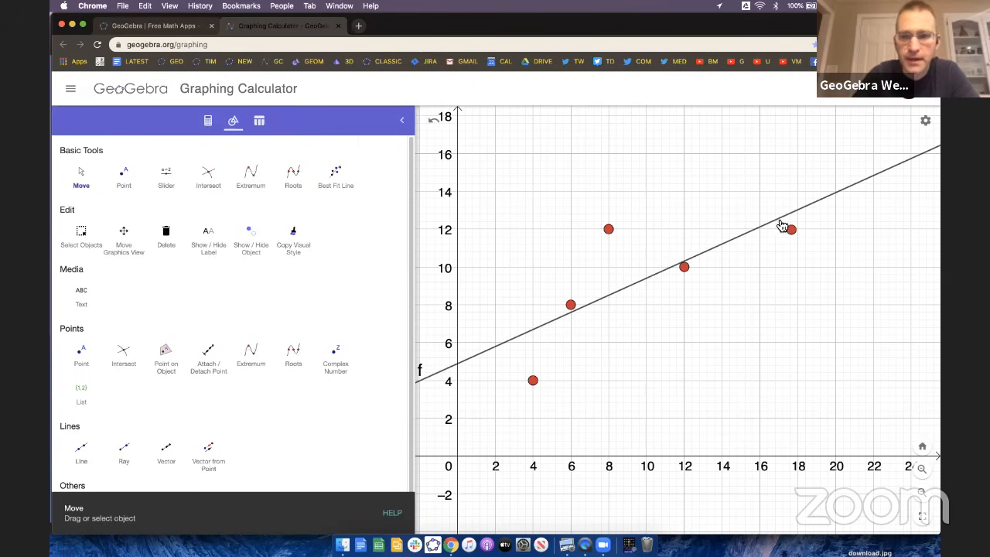
# Show the value of the best fit line in its label and place the label below the line, clear of point A.
pyautogui.click(814, 211)
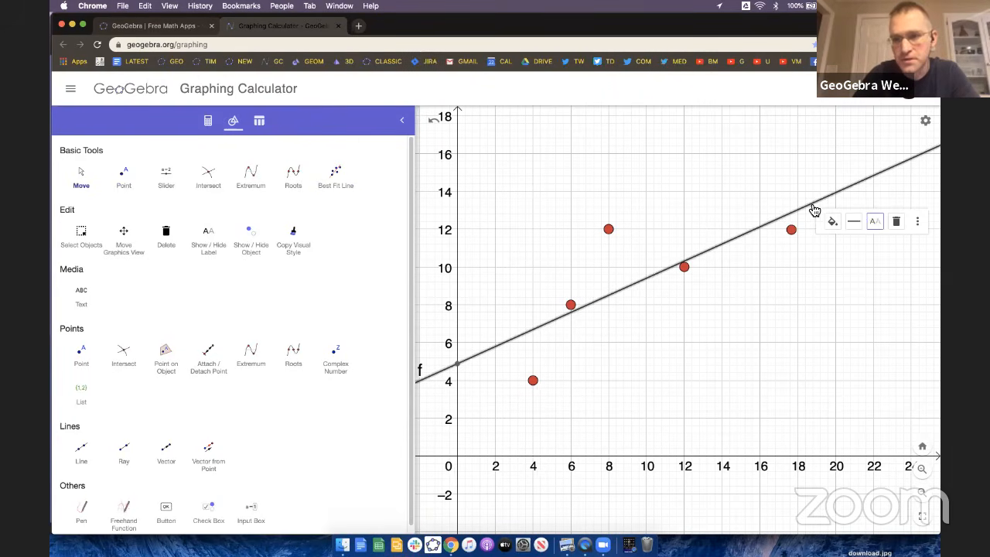
pyautogui.click(875, 221)
pyautogui.click(842, 292)
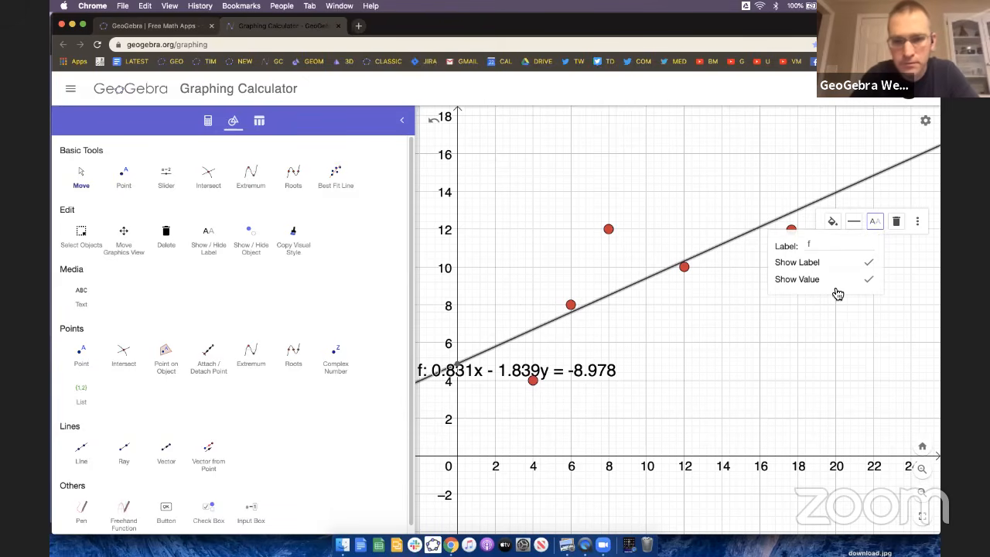
pyautogui.moveTo(607, 361); pyautogui.dragTo(649, 446)
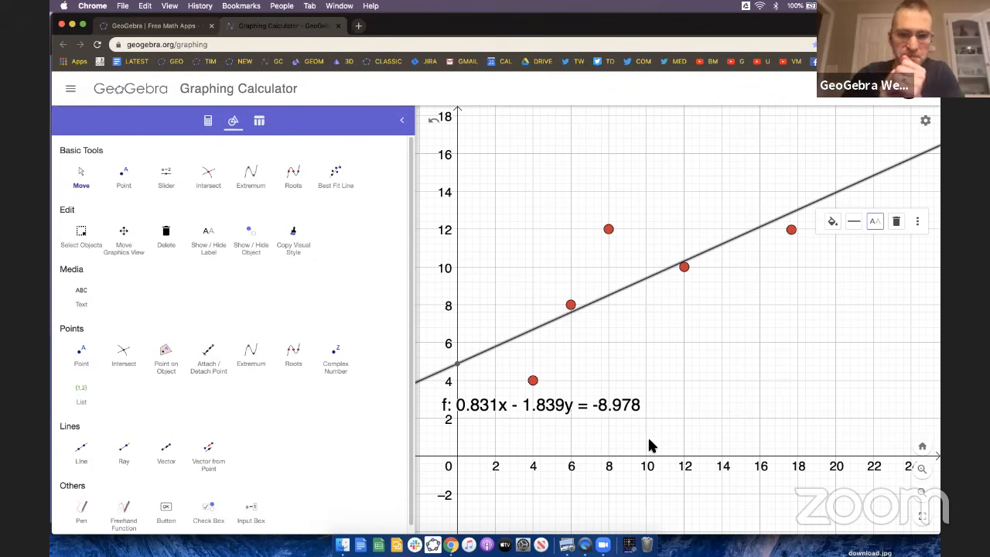
# Return to the algebra view, delete the best fit line and move point C to about (7.1, 6.6).
pyautogui.click(210, 125)
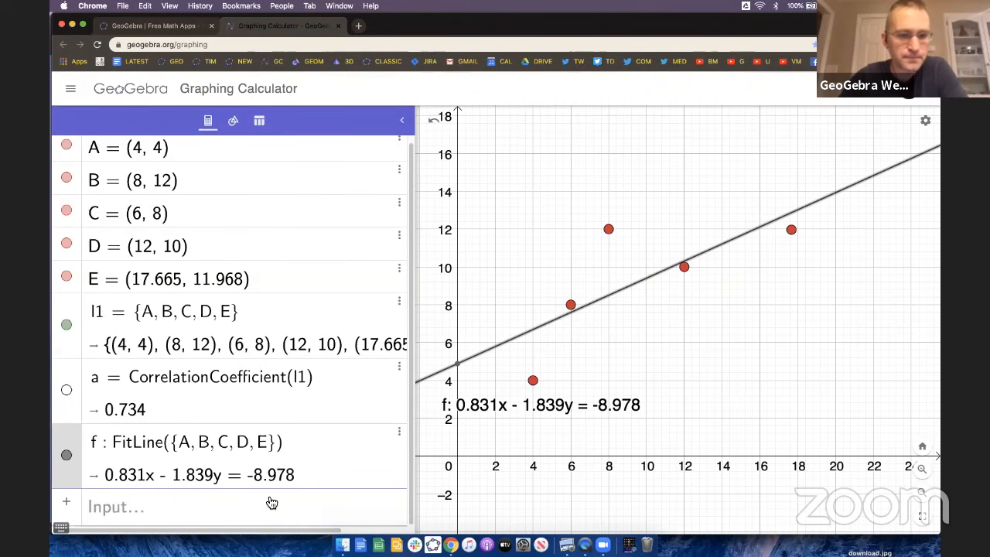
pyautogui.click(479, 354)
pyautogui.press('Delete')
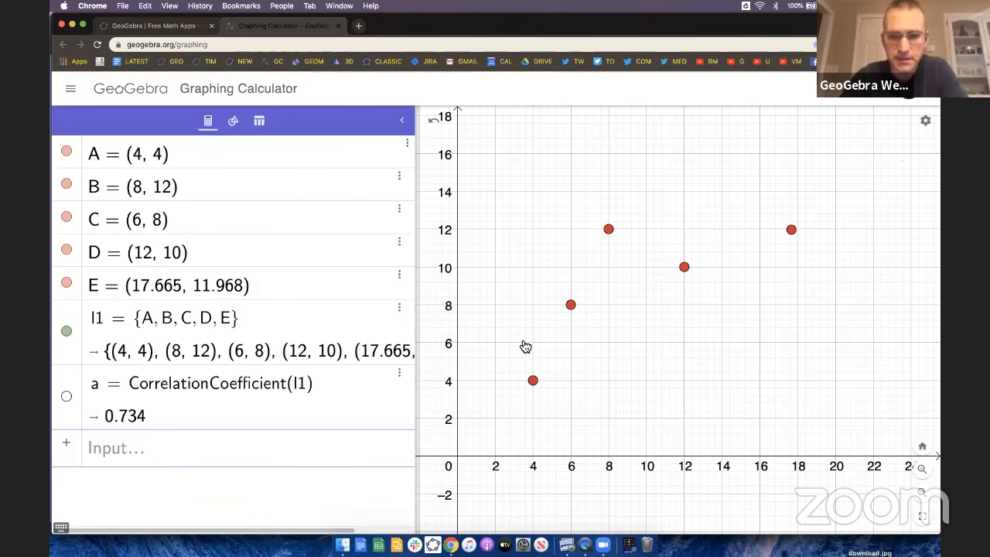
pyautogui.moveTo(573, 308); pyautogui.dragTo(593, 333)
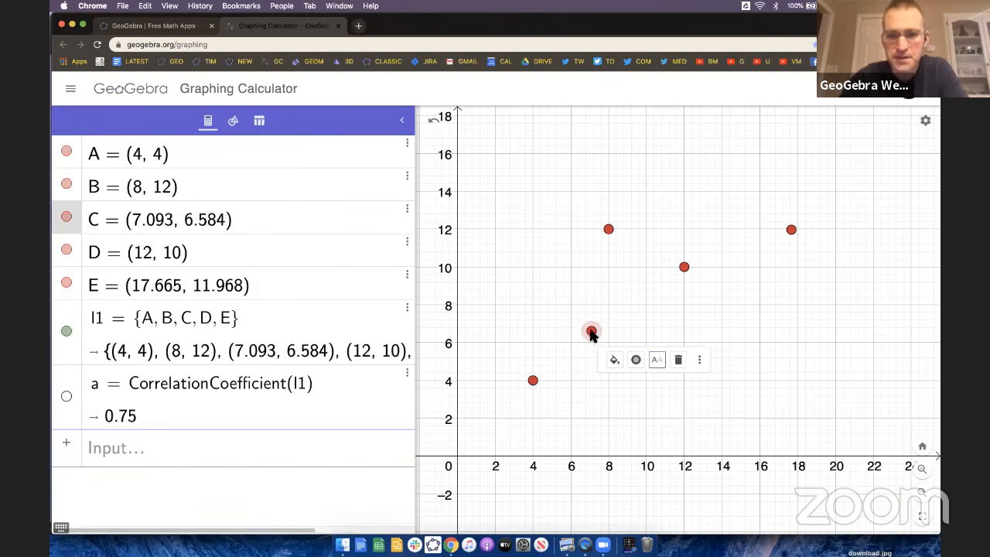
# Move the browser window aside, minimize the image window template-3-2.png behind it and put the browser back in place.
pyautogui.moveTo(839, 23); pyautogui.dragTo(771, 75)
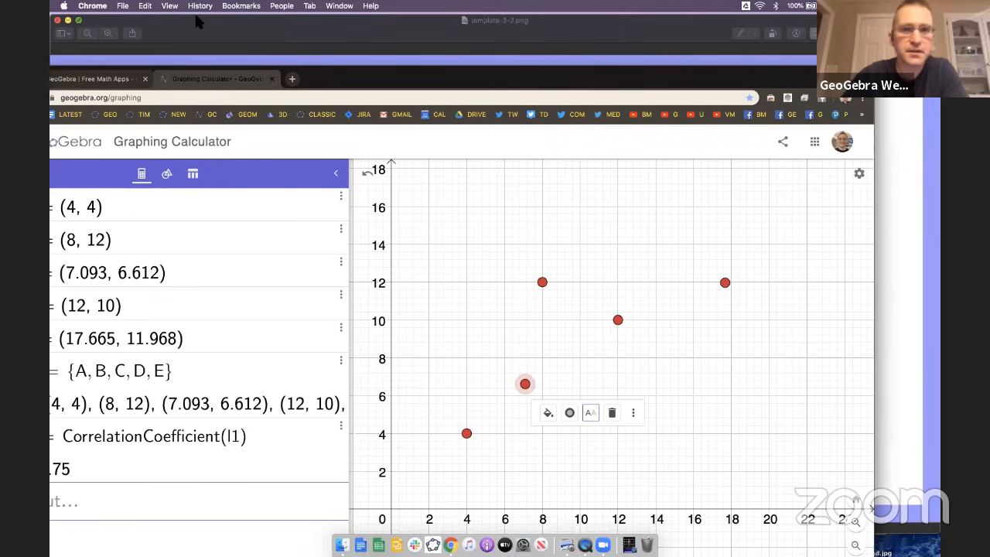
pyautogui.click(68, 20)
pyautogui.moveTo(876, 80); pyautogui.dragTo(778, 28)
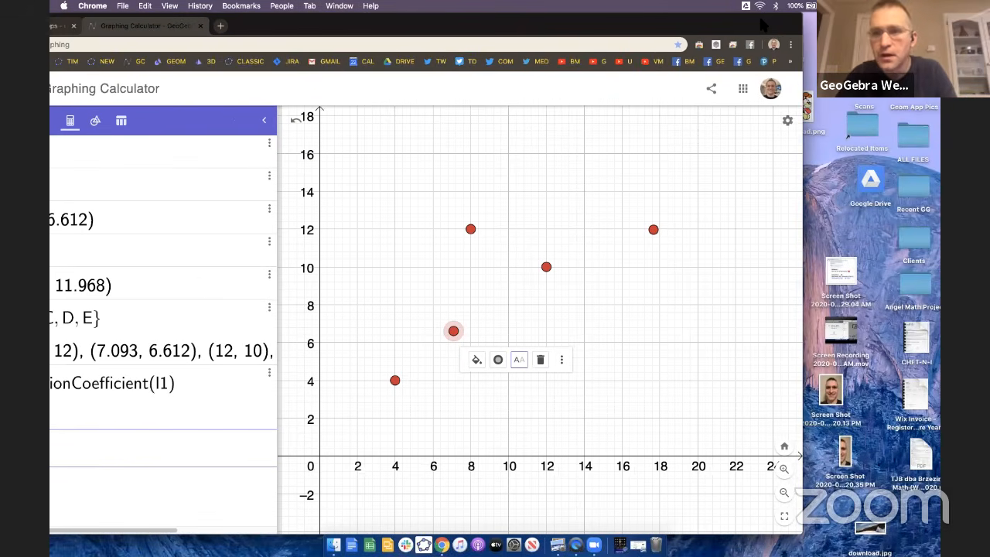
pyautogui.doubleClick(784, 26)
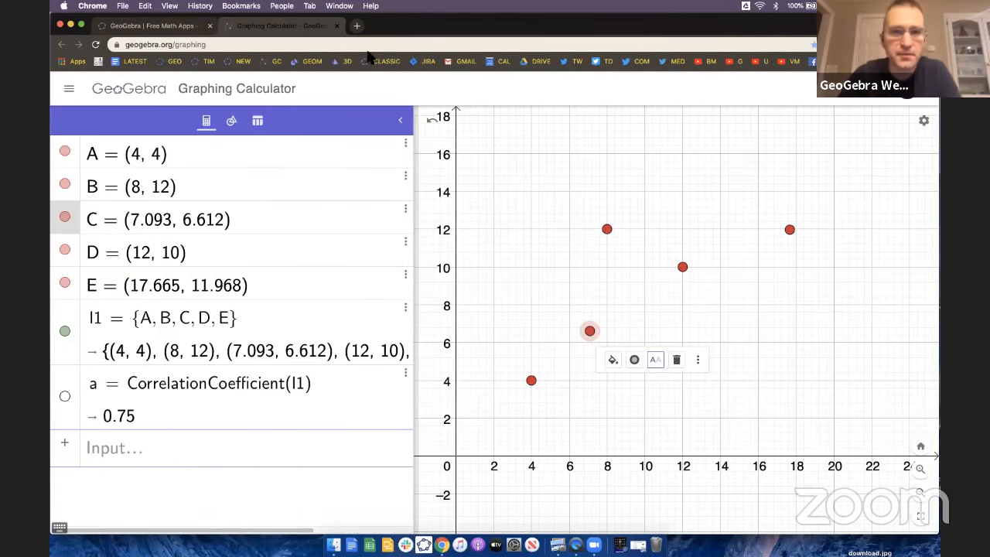
# Search Google for "jamie anderson snowboard jump" in a new browser tab.
pyautogui.click(357, 27)
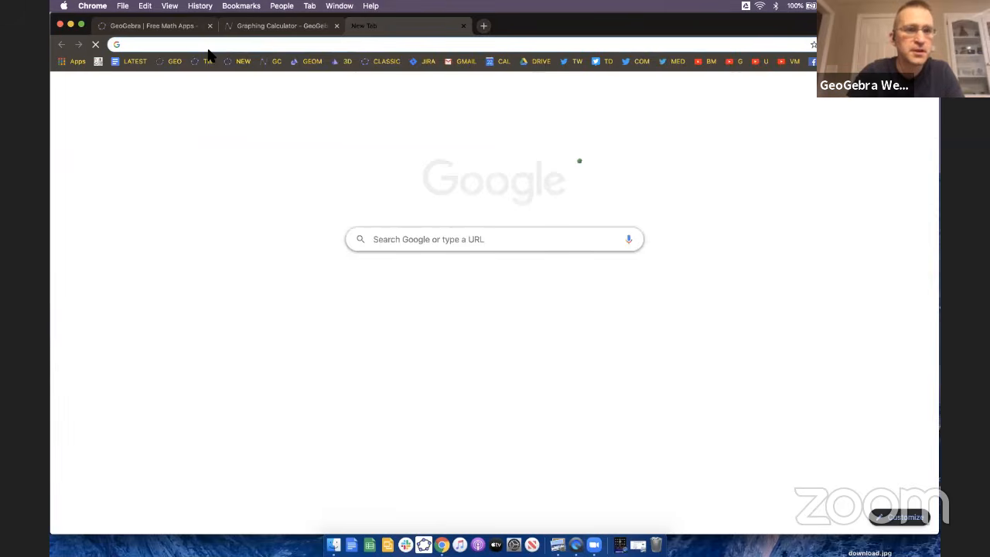
pyautogui.write('jamie anderson snowboard jump')
pyautogui.press('Return')
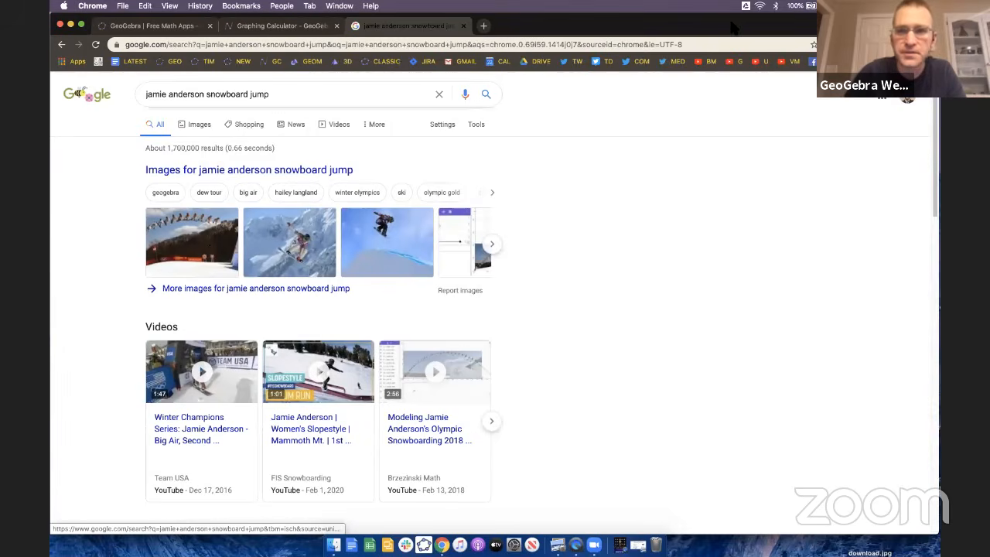
# Move the browser window aside, show the image results and save the first one, the multi-exposure snowboard jump, to the desktop.
pyautogui.moveTo(741, 29); pyautogui.dragTo(843, 30)
pyautogui.hscroll(3, 277, 251)
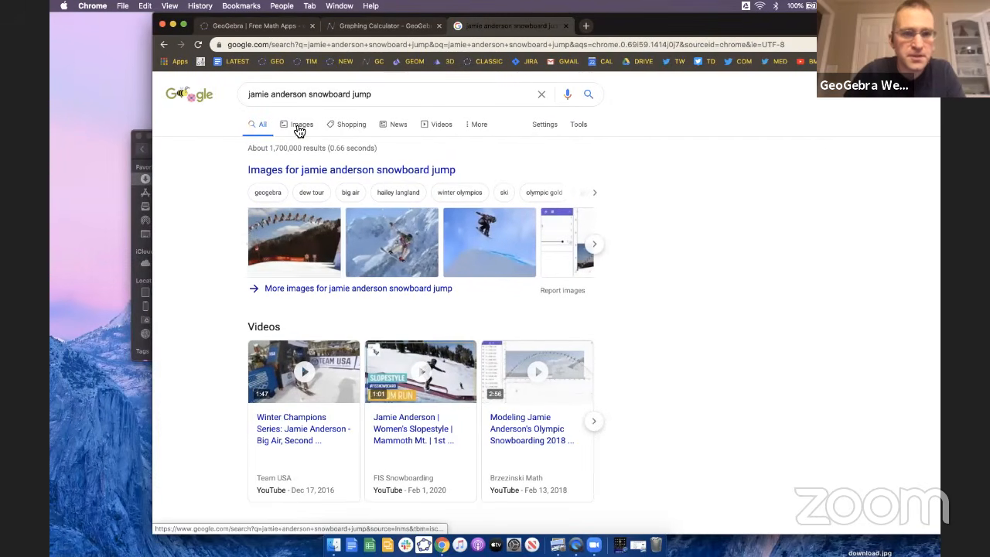
pyautogui.click(298, 125)
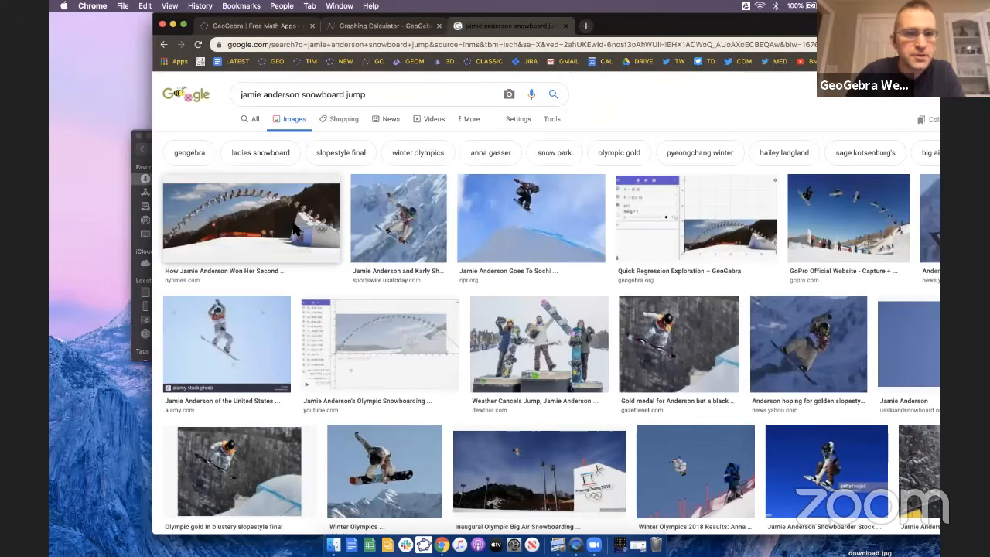
pyautogui.moveTo(299, 229); pyautogui.dragTo(99, 82)
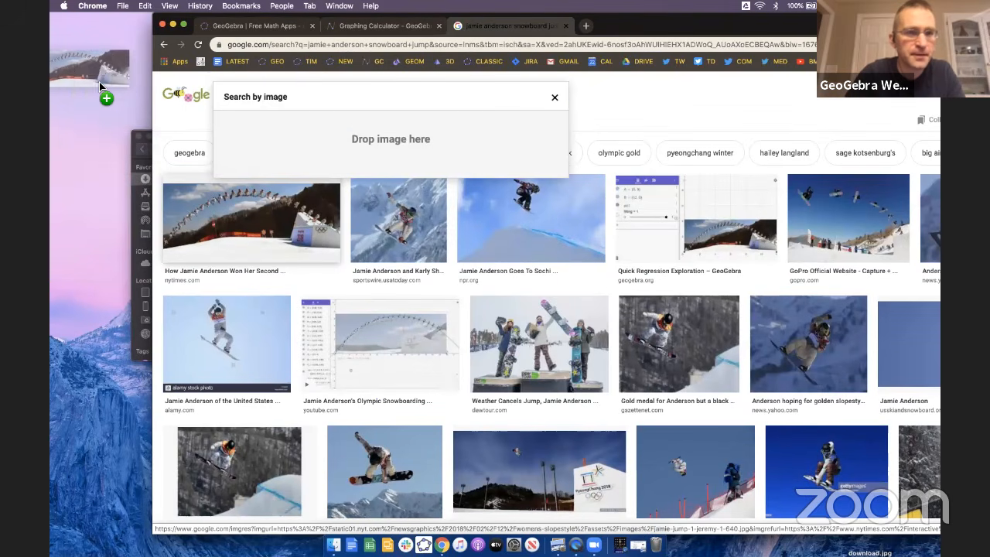
pyautogui.moveTo(95, 144); pyautogui.dragTo(91, 148)
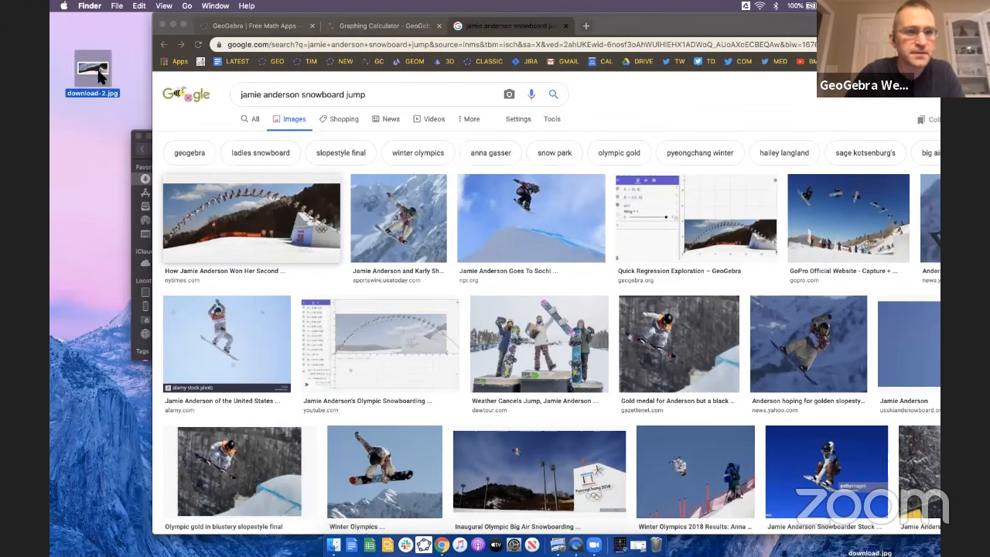
# Return to the Graphing Calculator and delete all five points from the graph.
pyautogui.click(401, 29)
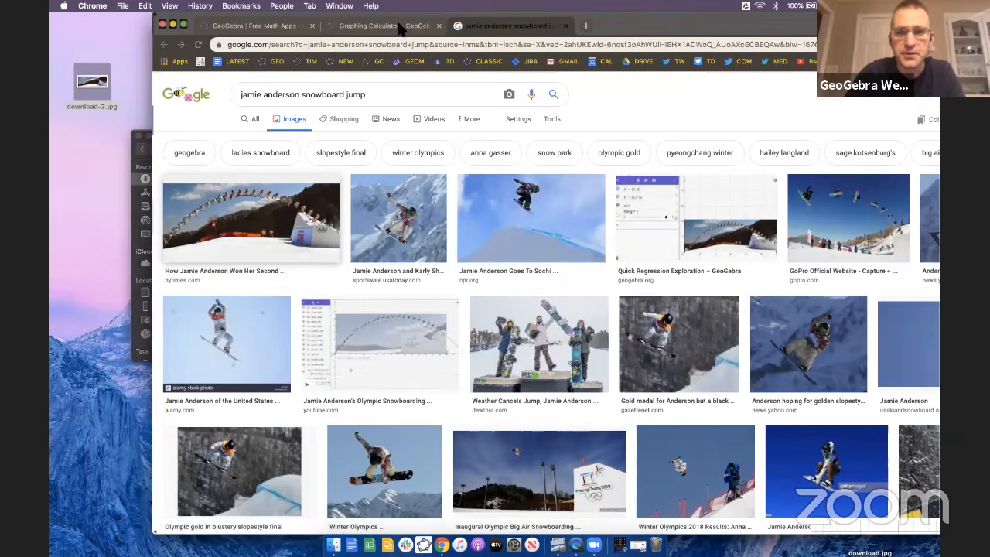
pyautogui.moveTo(735, 37); pyautogui.dragTo(706, 36)
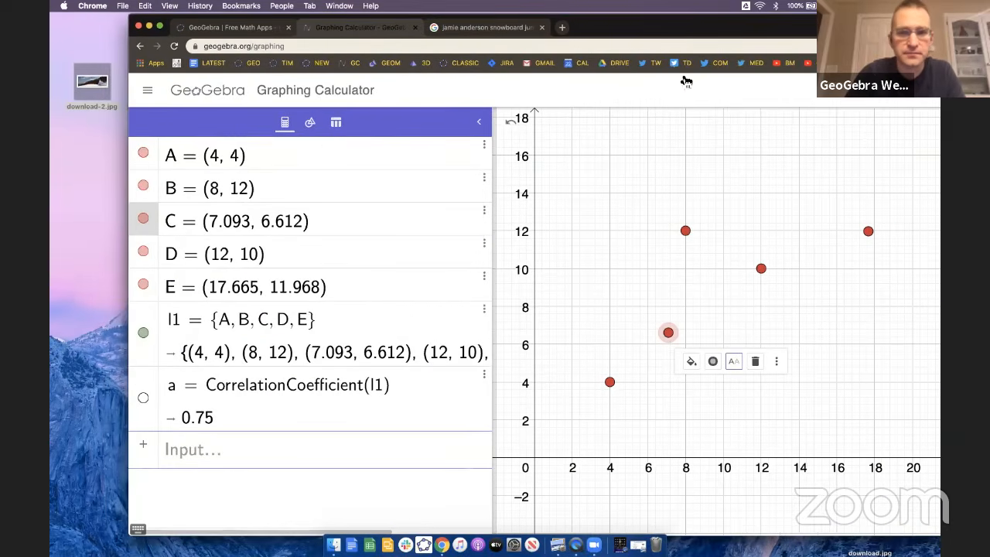
pyautogui.click(309, 126)
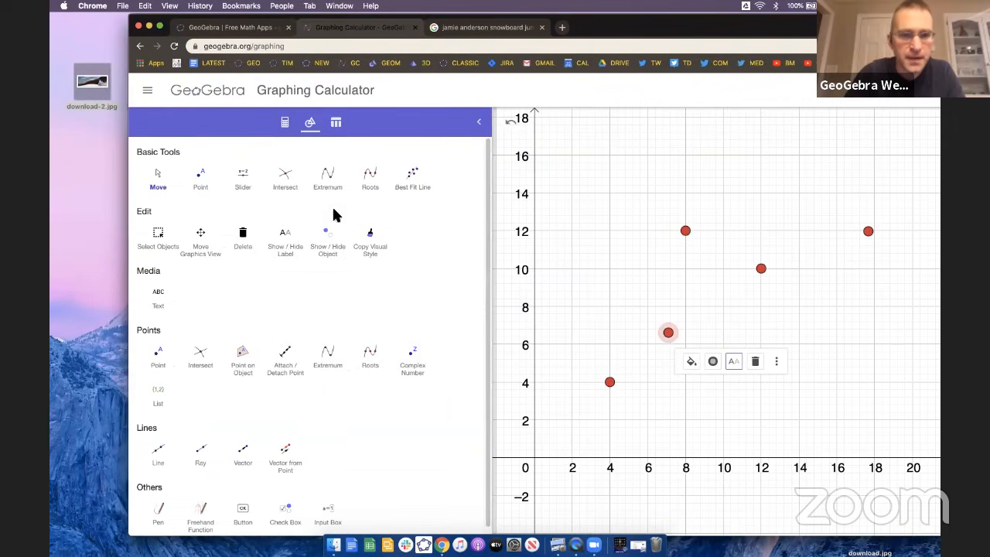
pyautogui.click(248, 238)
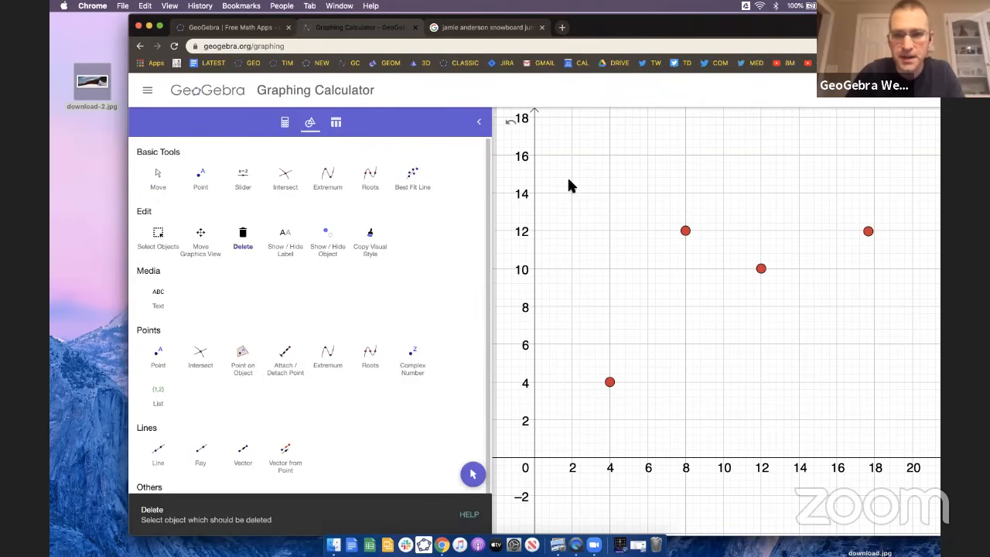
pyautogui.click(685, 231)
pyautogui.click(761, 268)
pyautogui.click(868, 231)
pyautogui.click(609, 381)
pyautogui.click(473, 517)
pyautogui.hscroll(5, 601, 387)
pyautogui.scroll(-5, 695, 321)
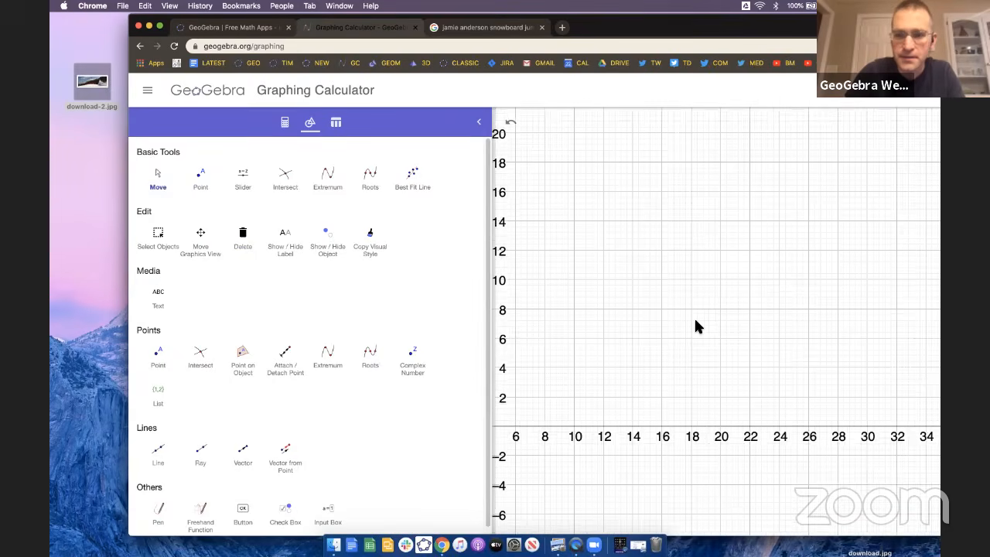
# Insert download-2.jpg from the desktop into the graph, then reposition and widen the browser window.
pyautogui.moveTo(90, 126); pyautogui.dragTo(760, 352)
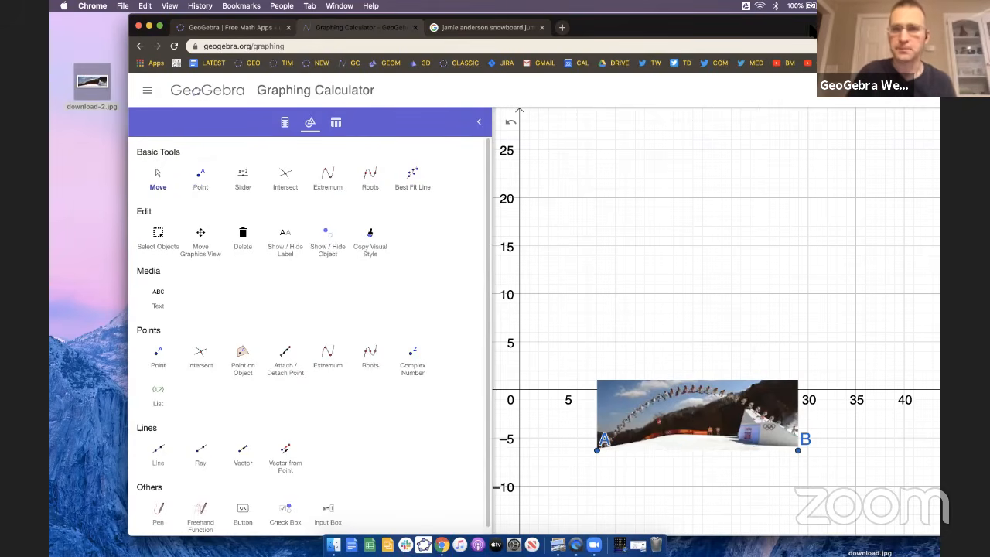
pyautogui.doubleClick(723, 28)
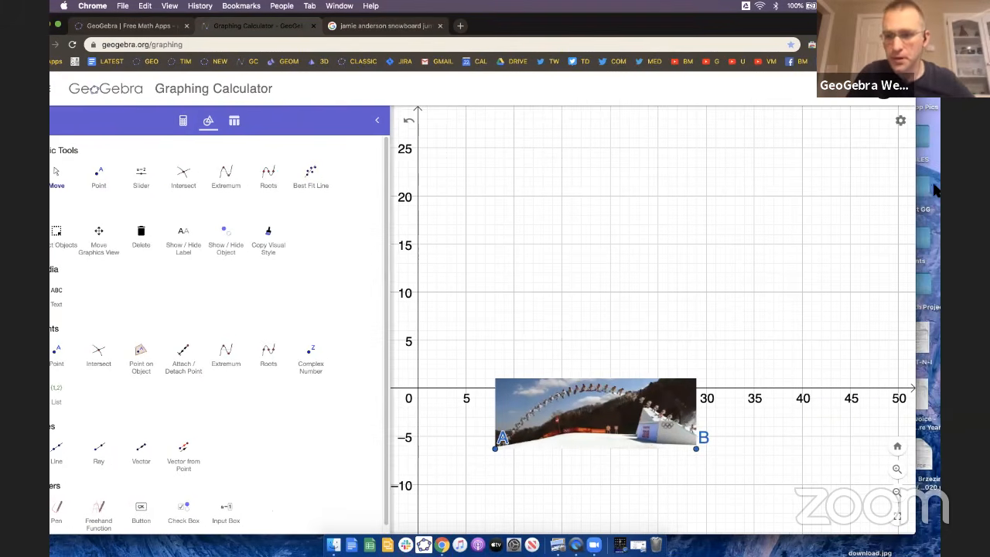
pyautogui.moveTo(941, 169); pyautogui.dragTo(941, 169)
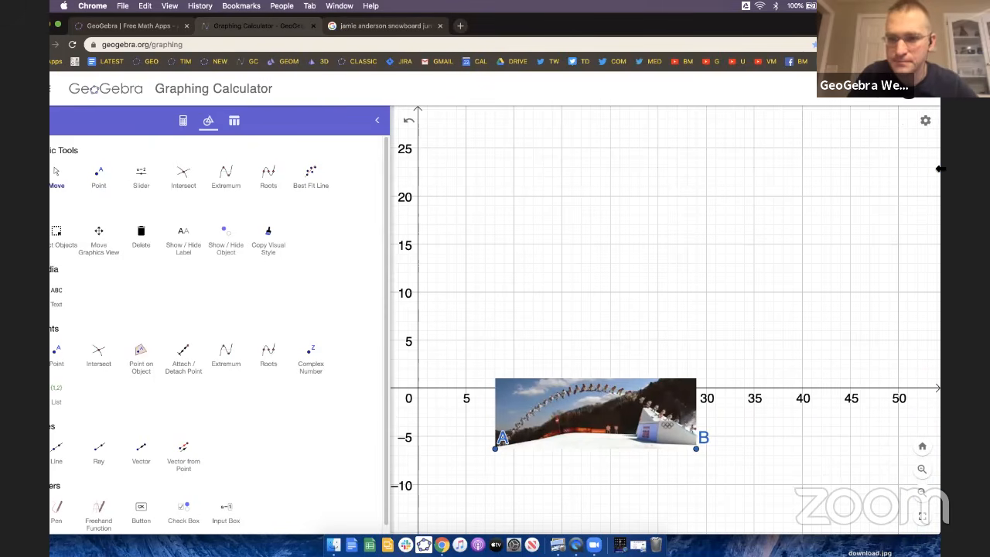
# Place the image's corner A at the origin and stretch the image until corner B lies at (50, 0).
pyautogui.moveTo(631, 416); pyautogui.dragTo(554, 356)
pyautogui.moveTo(621, 389); pyautogui.dragTo(903, 391)
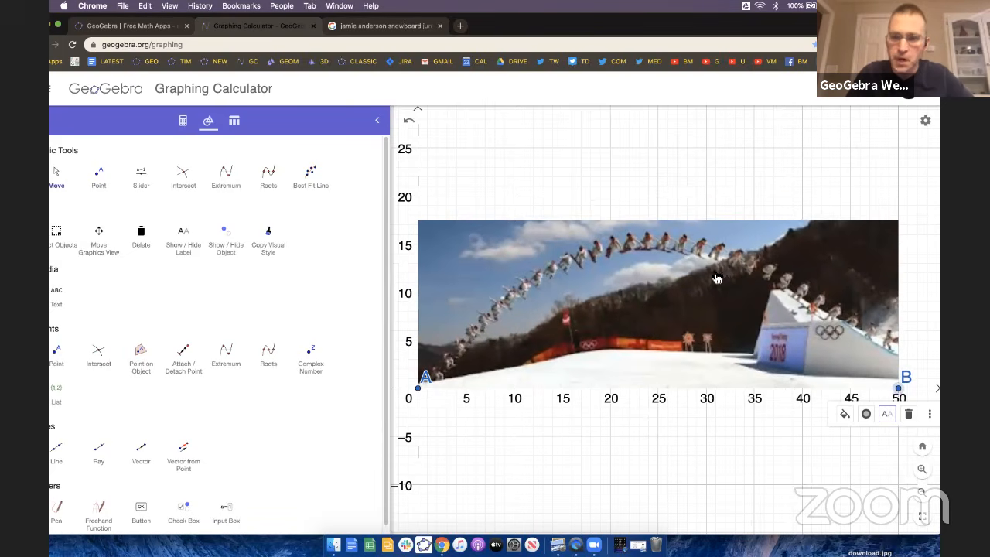
pyautogui.click(730, 194)
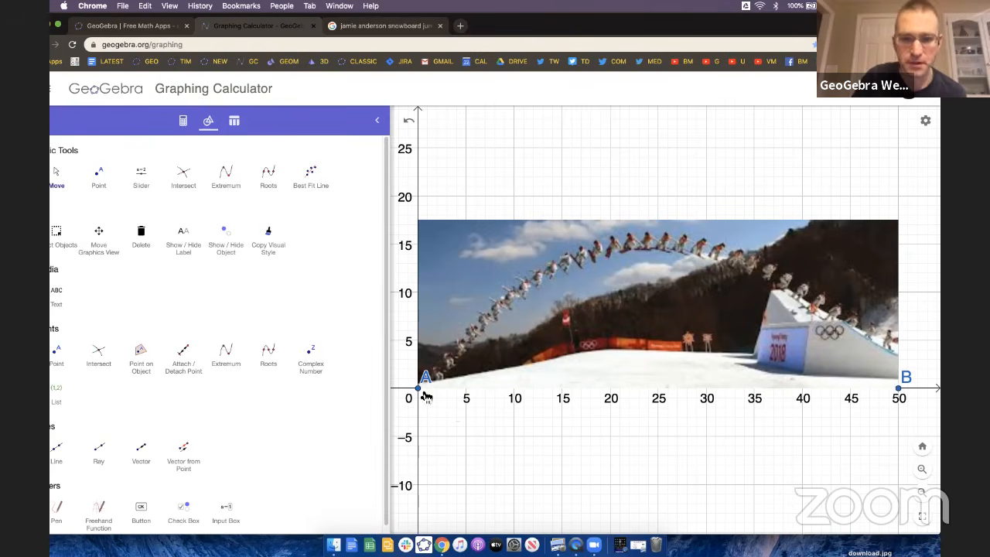
pyautogui.moveTo(679, 335)
pyautogui.mouseDown()
pyautogui.moveTo(690, 328)
pyautogui.moveTo(679, 328)
pyautogui.mouseUp()
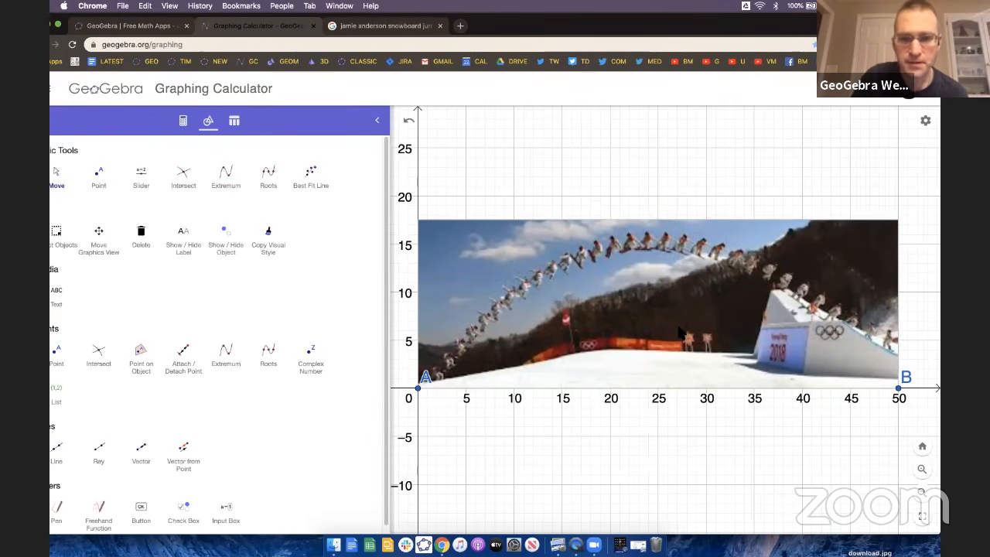
# Set the snowboard image's opacity to 65 so the grid shows through it.
pyautogui.click(632, 169)
pyautogui.click(499, 263)
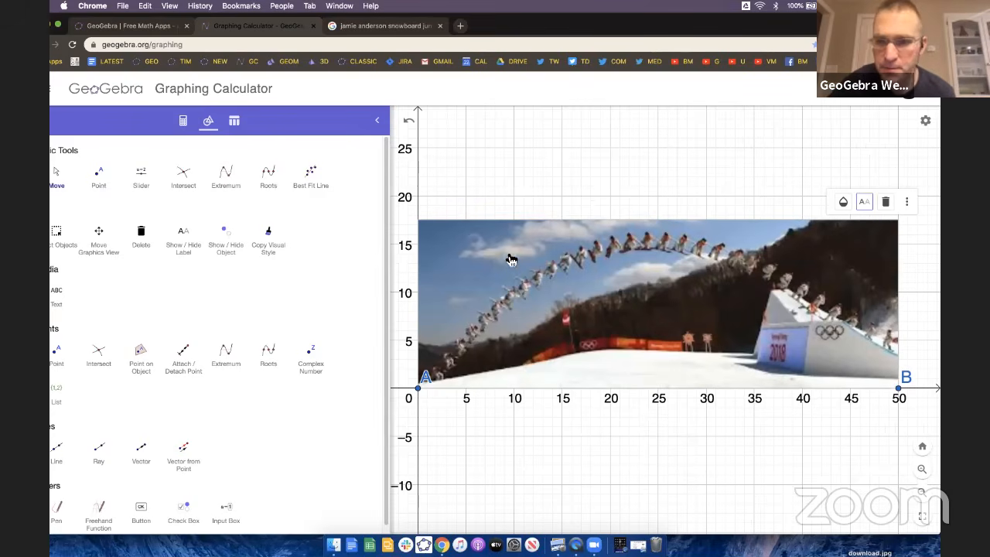
pyautogui.click(843, 203)
pyautogui.moveTo(887, 230)
pyautogui.mouseDown()
pyautogui.moveTo(859, 227)
pyautogui.moveTo(875, 233)
pyautogui.mouseUp()
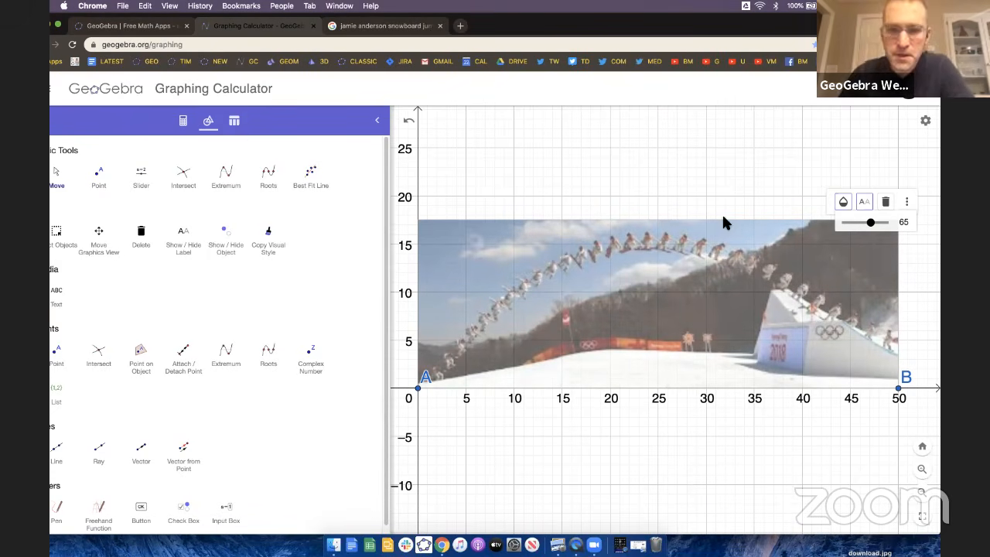
# Plot 17 points, C to S, on the snowboarder's positions along the jump arc from about (4.5, 4) to (46, 6.6).
pyautogui.click(98, 176)
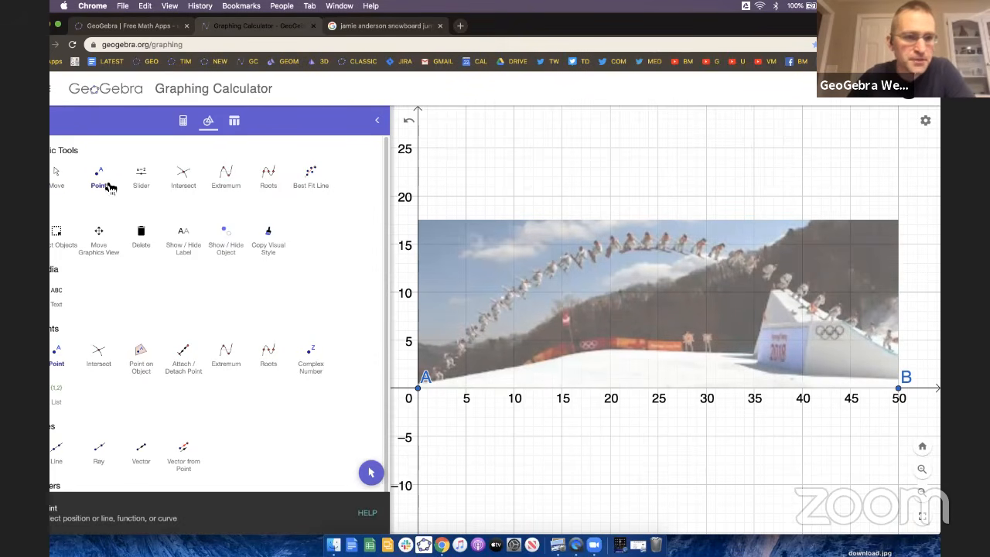
pyautogui.click(461, 348)
pyautogui.click(477, 326)
pyautogui.click(496, 310)
pyautogui.click(522, 284)
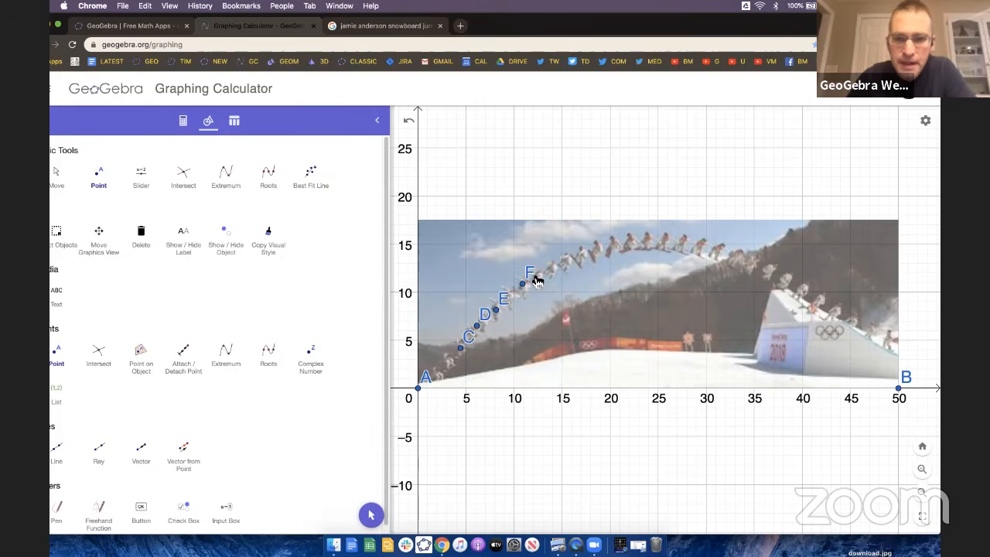
pyautogui.click(537, 274)
pyautogui.click(564, 259)
pyautogui.click(600, 249)
pyautogui.click(628, 239)
pyautogui.click(666, 238)
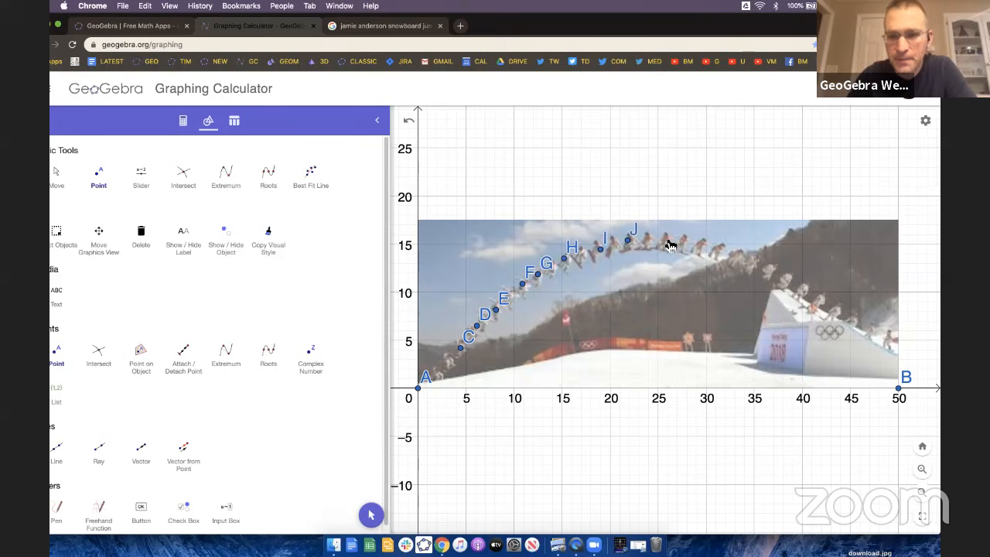
pyautogui.click(706, 245)
pyautogui.click(741, 259)
pyautogui.click(765, 270)
pyautogui.click(787, 280)
pyautogui.click(811, 295)
pyautogui.click(837, 314)
pyautogui.click(831, 307)
pyautogui.click(861, 323)
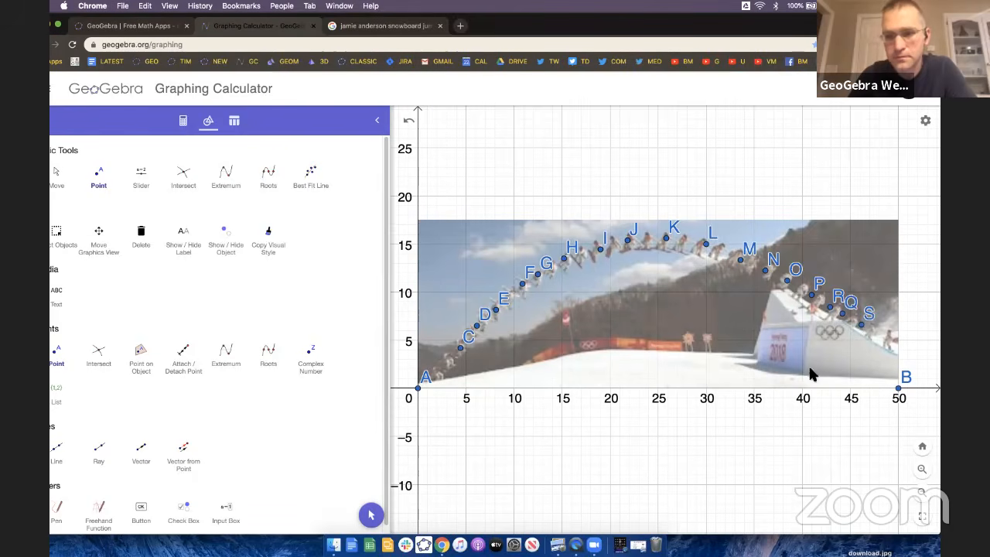
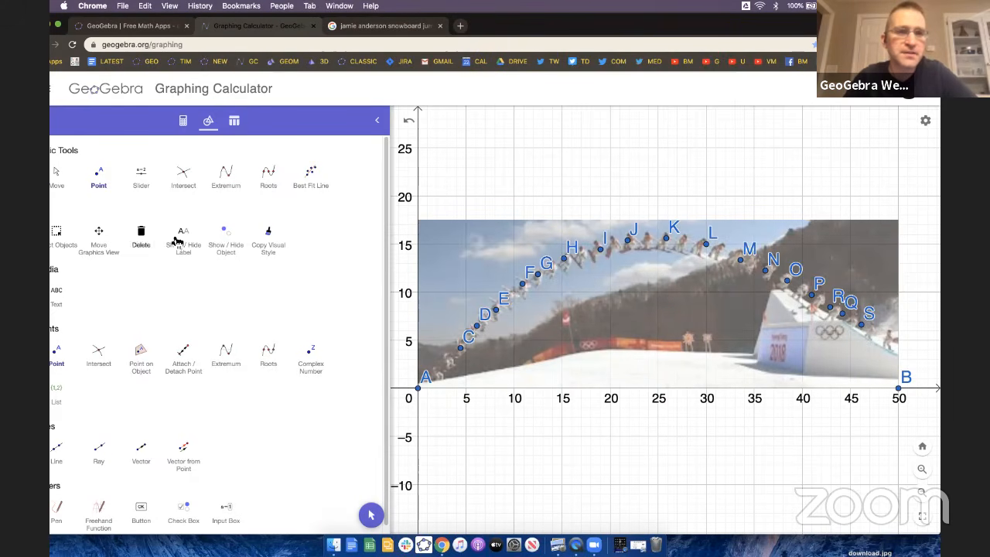
pyautogui.click(186, 123)
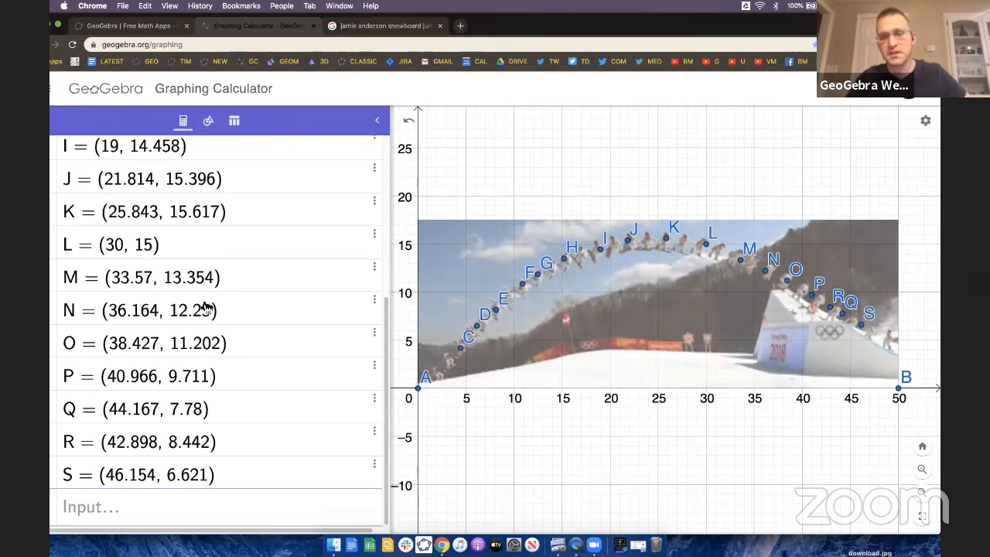
pyautogui.click(143, 514)
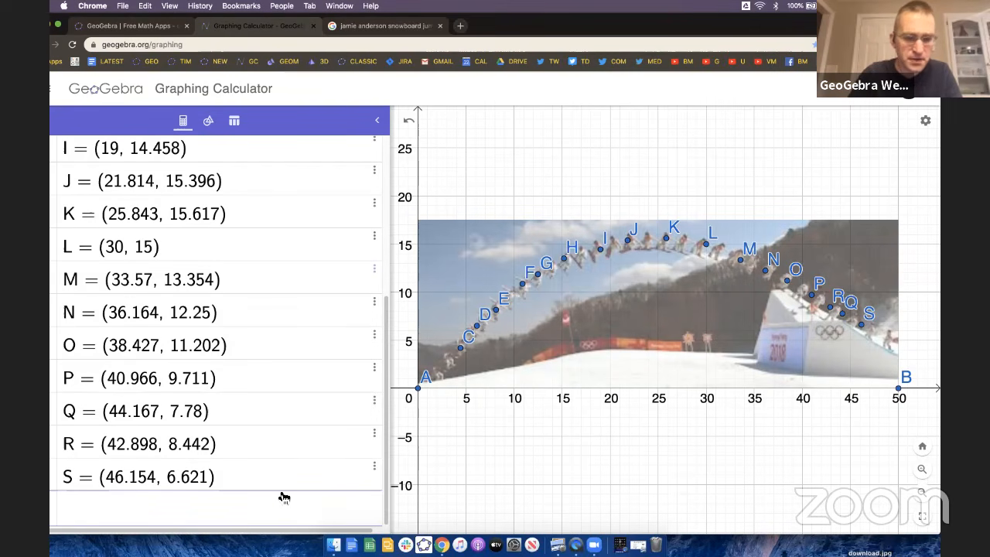
pyautogui.write('{')
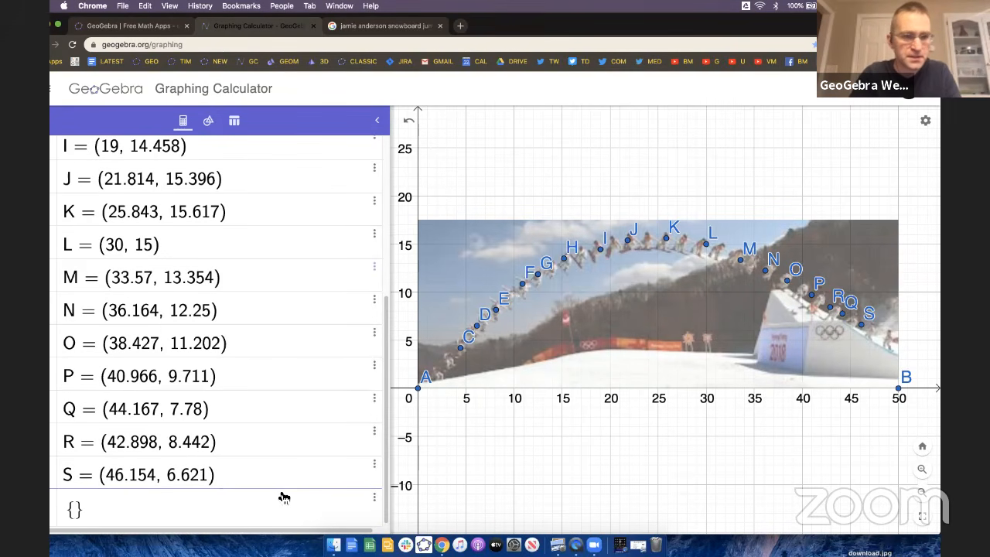
pyautogui.write('S, R, Q, P, O,')
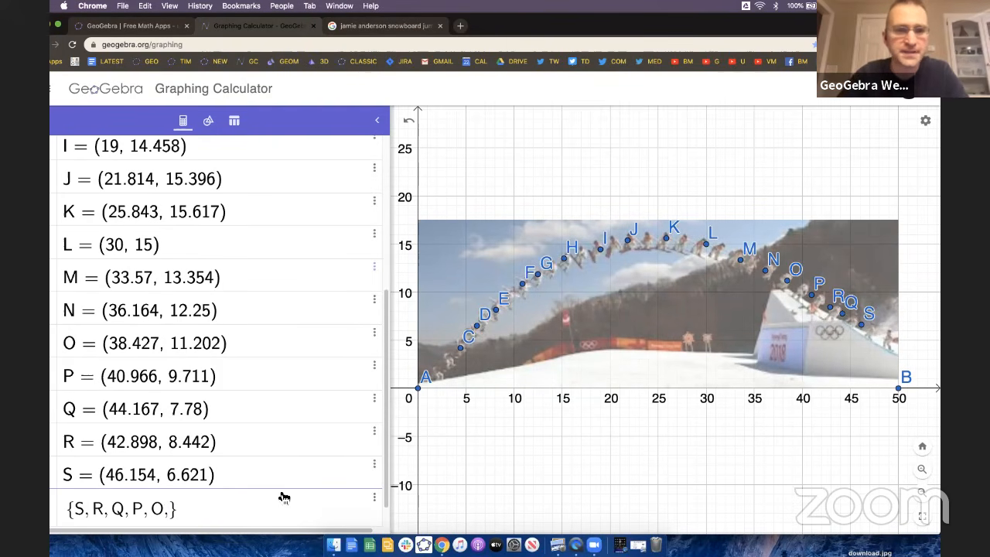
pyautogui.press('BackSpace')
pyautogui.press('BackSpace')
pyautogui.press('BackSpace')
pyautogui.press('BackSpace')
pyautogui.press('BackSpace')
pyautogui.press('BackSpace')
pyautogui.press('BackSpace')
pyautogui.press('BackSpace')
pyautogui.press('BackSpace')
pyautogui.press('BackSpace')
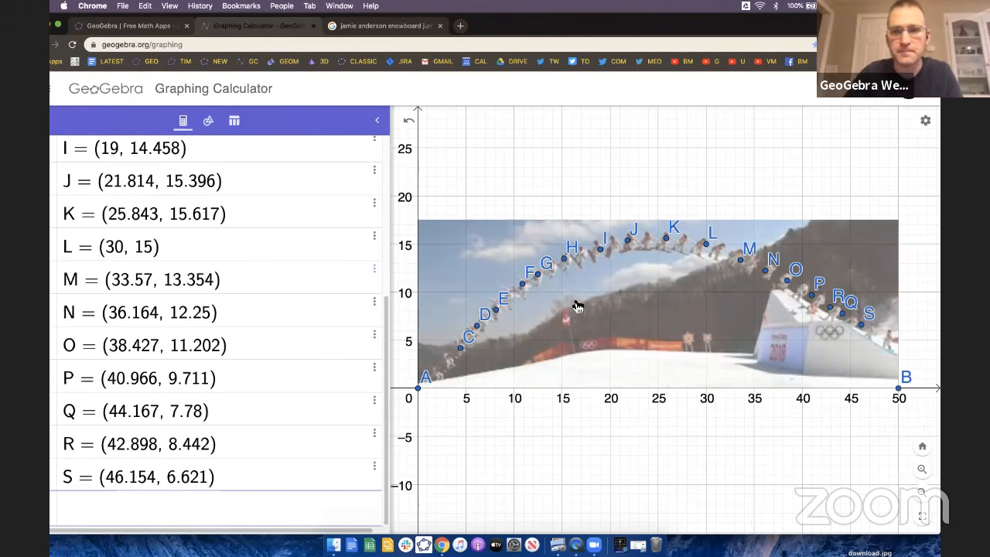
# Move the snowboard image below the x-axis, with its upper edge at about y = -5, leaving points C to S clear.
pyautogui.moveTo(628, 301); pyautogui.dragTo(615, 486)
pyautogui.moveTo(632, 333); pyautogui.dragTo(635, 302)
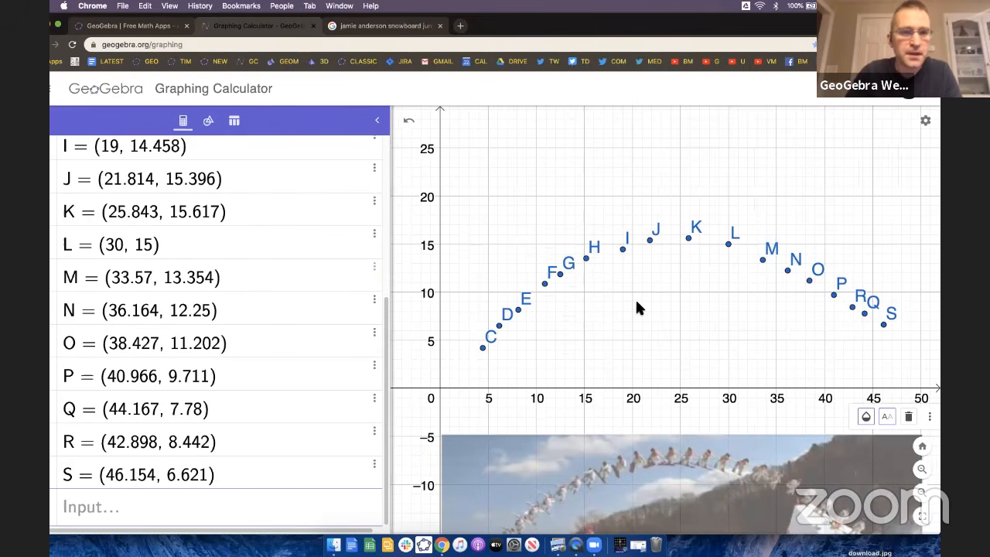
# Collect the plotted points C to S into one list with the List tool, leaving out the snowboard image.
pyautogui.click(208, 120)
pyautogui.hscroll(2, 238, 348)
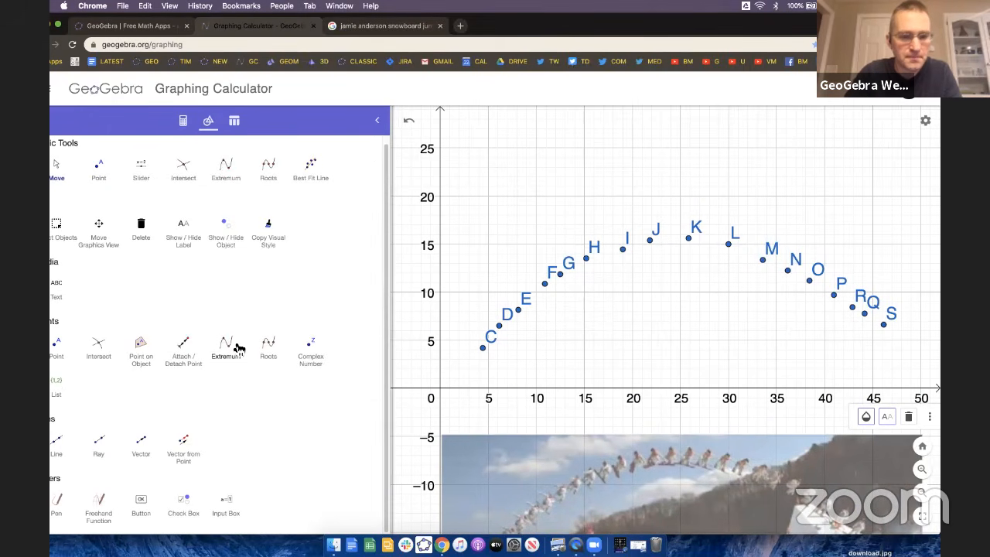
pyautogui.scroll(1, 238, 348)
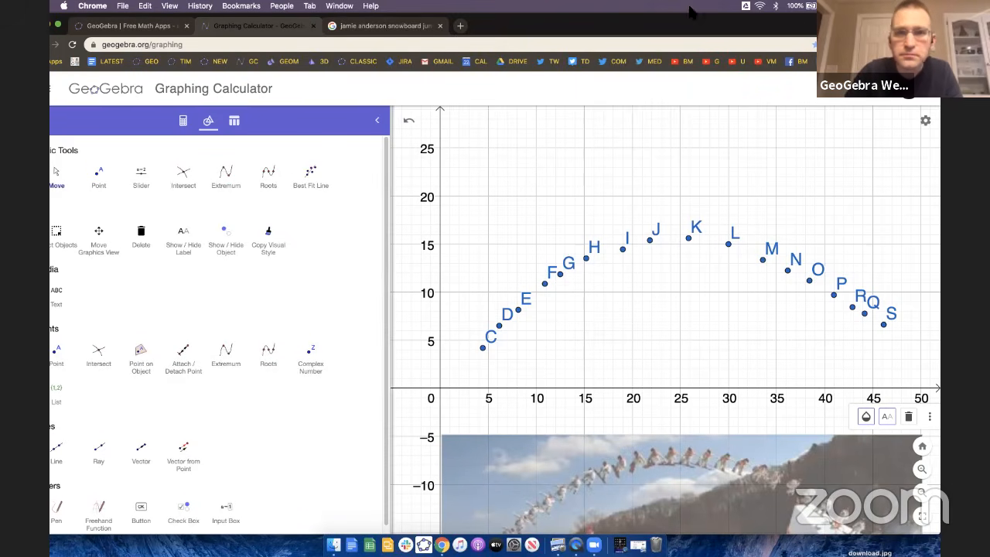
pyautogui.moveTo(741, 23); pyautogui.dragTo(762, 14)
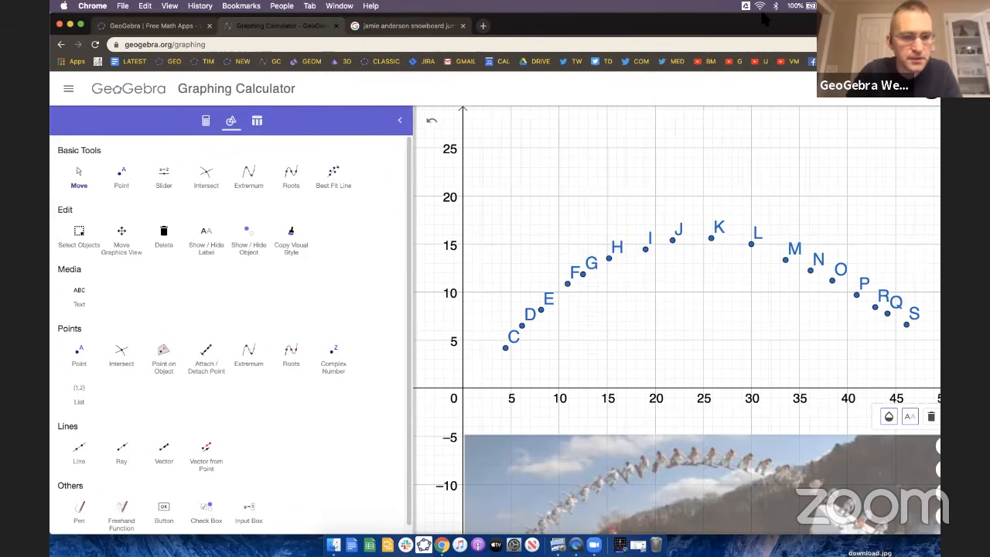
pyautogui.scroll(-1, 310, 355)
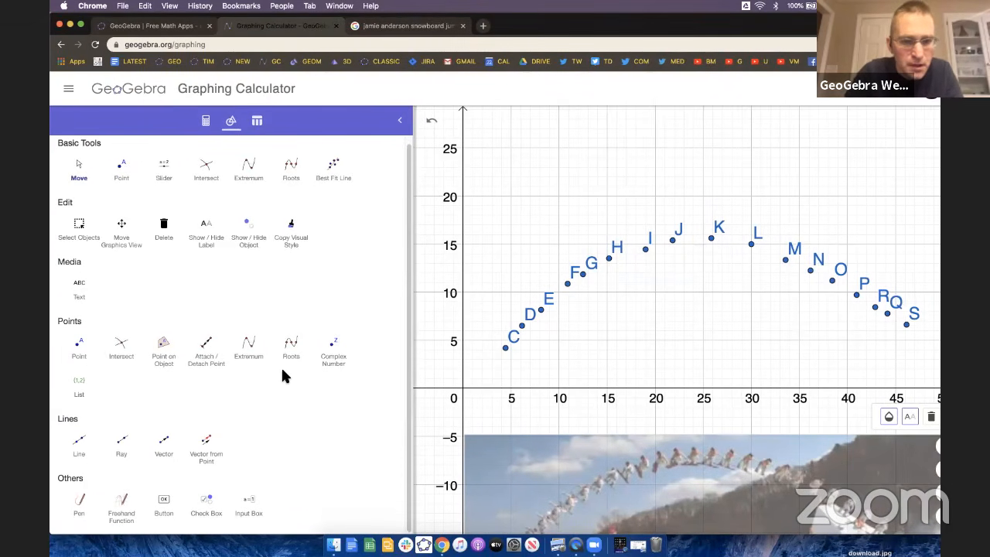
pyautogui.click(80, 393)
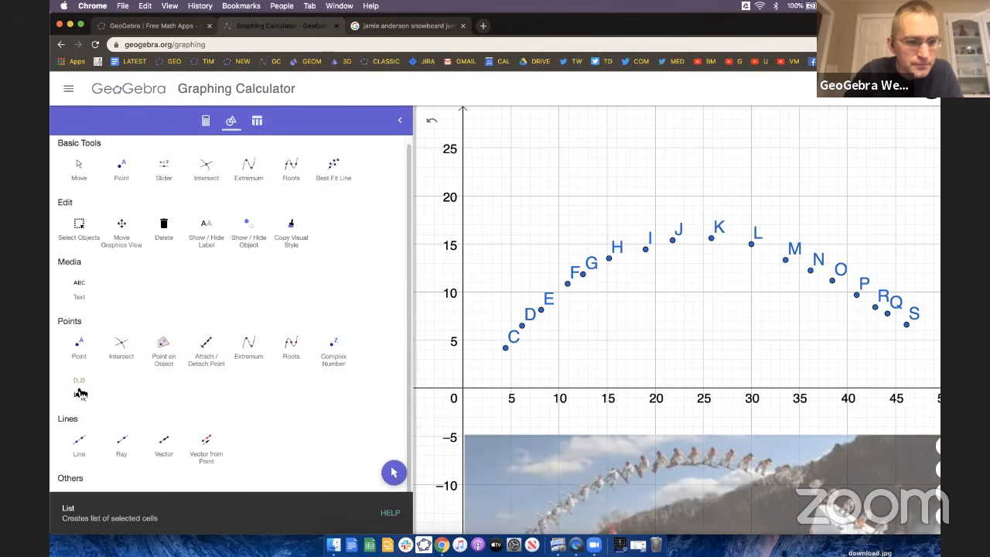
pyautogui.scroll(5, 81, 393)
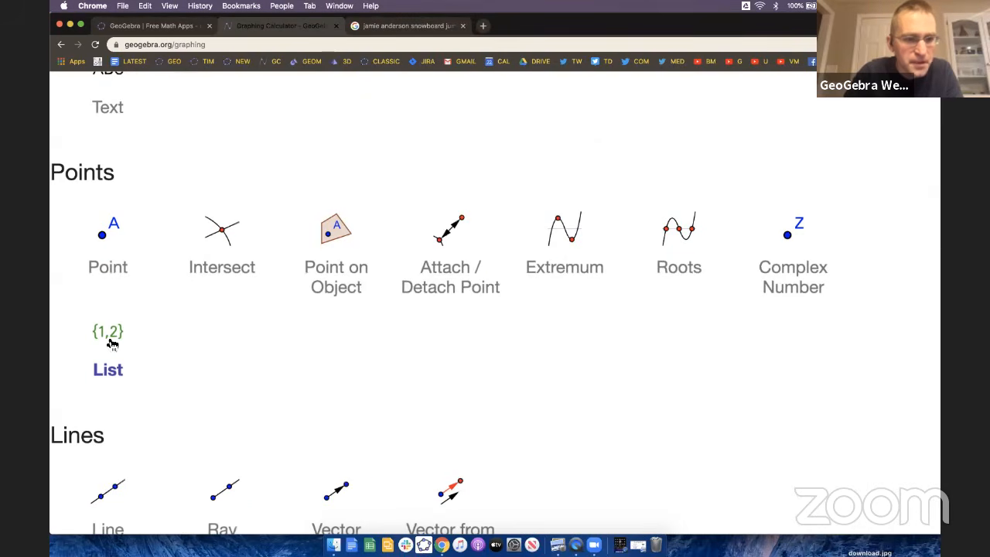
pyautogui.scroll(-5, 112, 344)
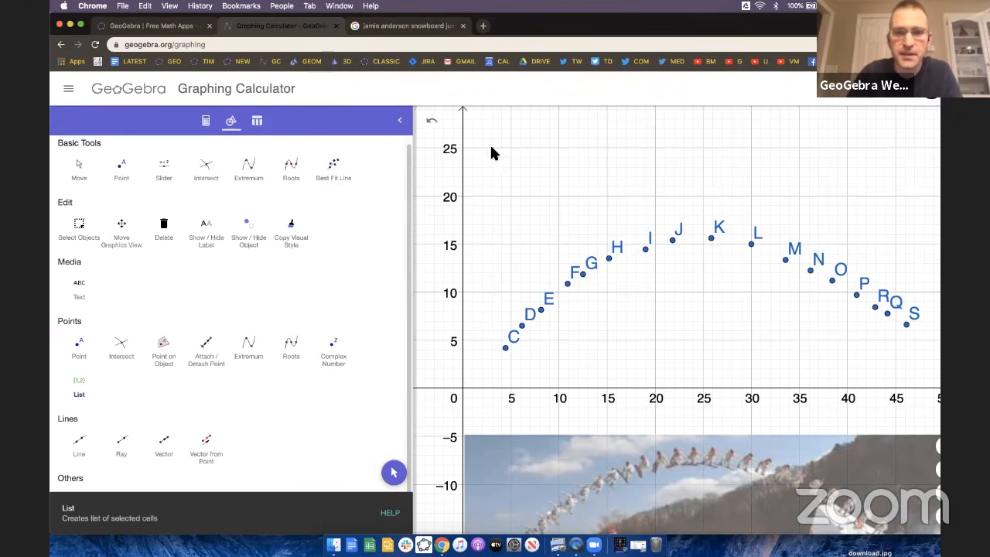
pyautogui.moveTo(472, 126); pyautogui.dragTo(594, 291)
pyautogui.moveTo(704, 338); pyautogui.dragTo(935, 387)
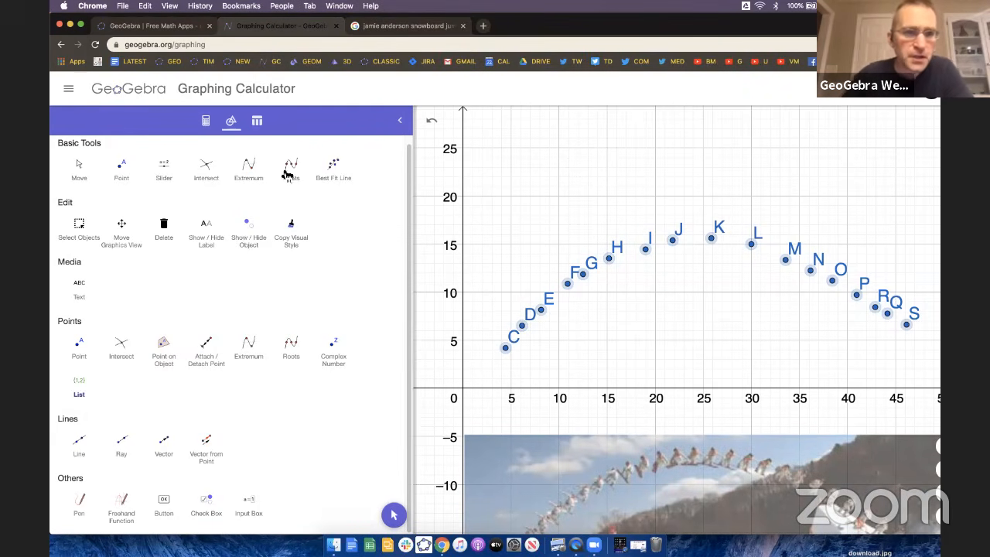
# Move the snowboard image back up behind the points so its corner A lies at the origin.
pyautogui.click(205, 121)
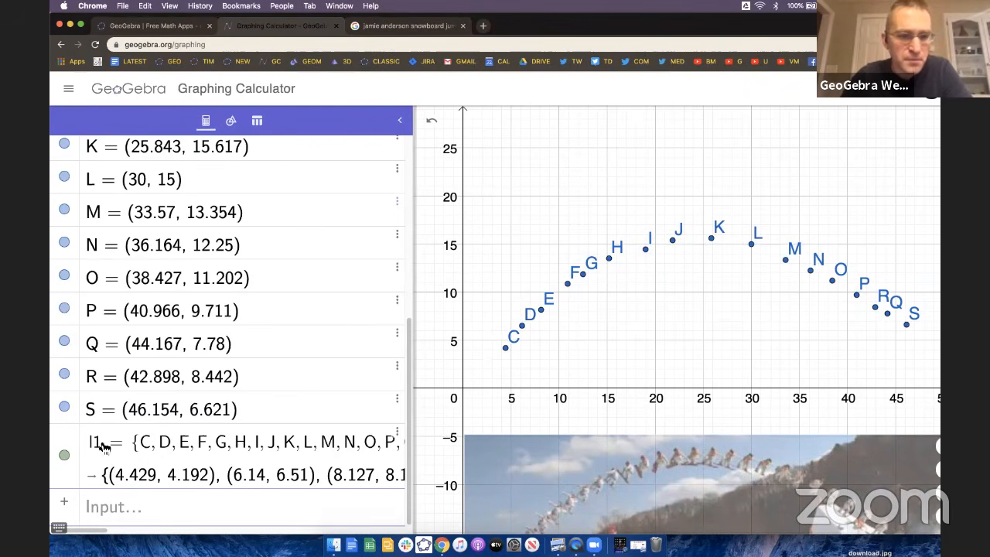
pyautogui.moveTo(637, 517); pyautogui.dragTo(641, 303)
# Fit a degree 2 polynomial to the list of points by entering FitPoly(l1, 2).
pyautogui.click(222, 506)
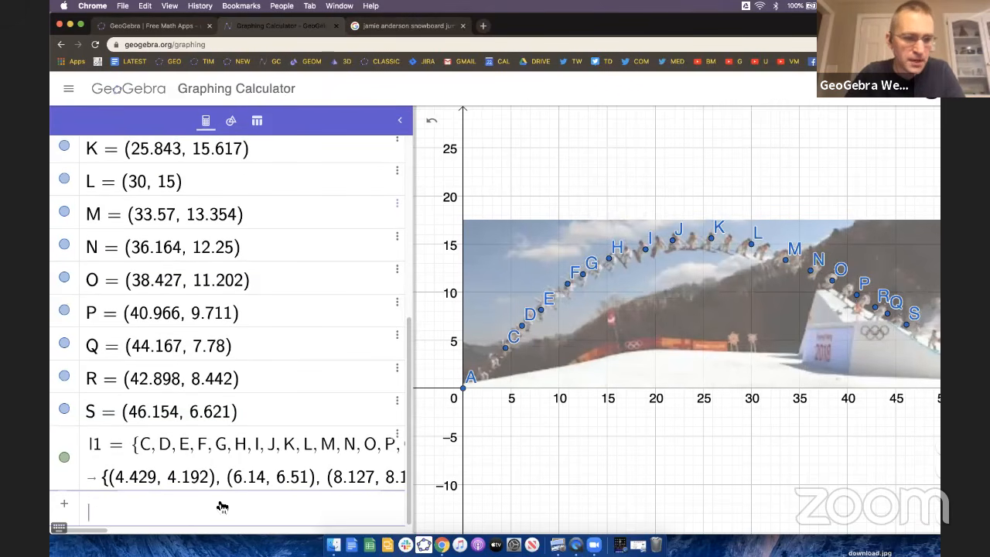
pyautogui.write('F')
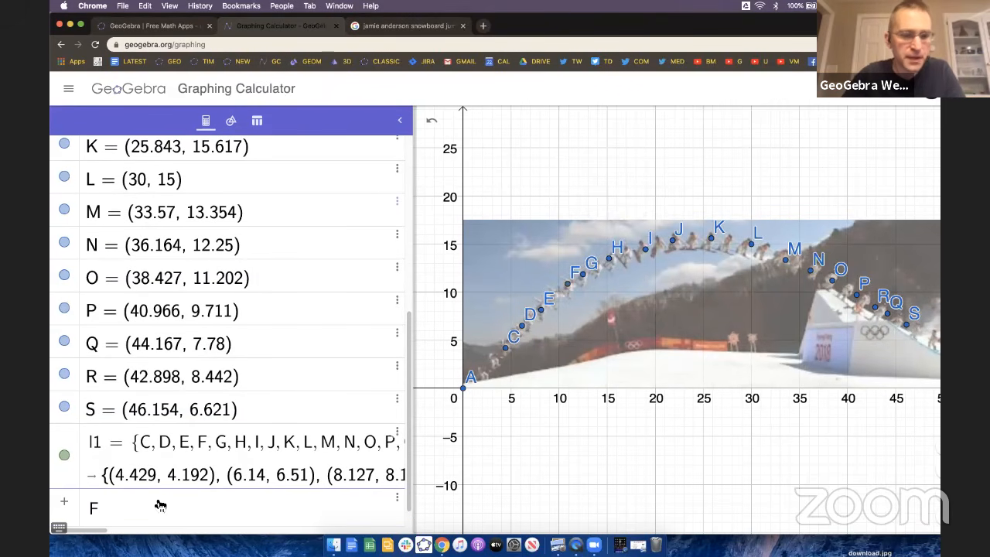
pyautogui.press('super+equal')
pyautogui.press('super+equal')
pyautogui.press('super+equal')
pyautogui.press('super+equal')
pyautogui.press('super+equal')
pyautogui.press('super+equal')
pyautogui.press('super+equal')
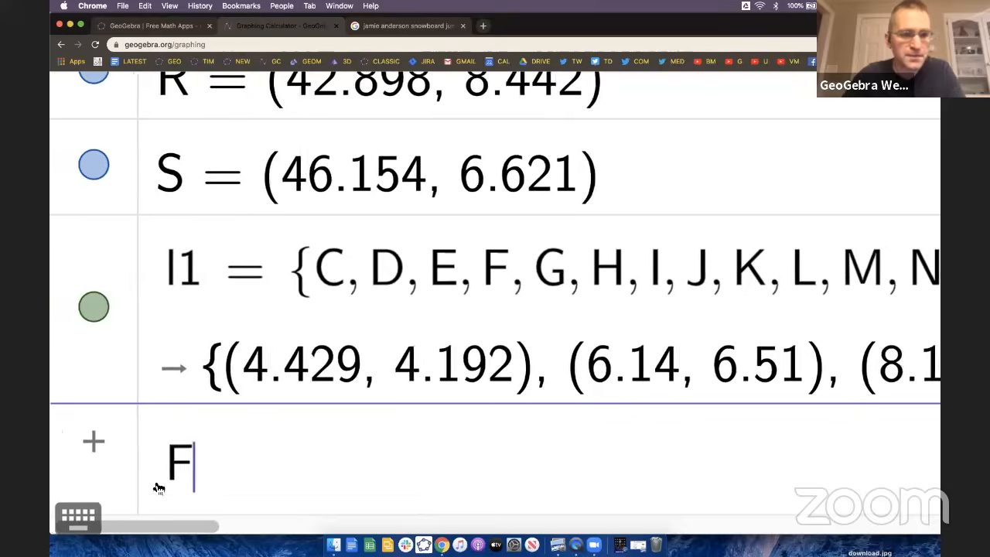
pyautogui.write('i')
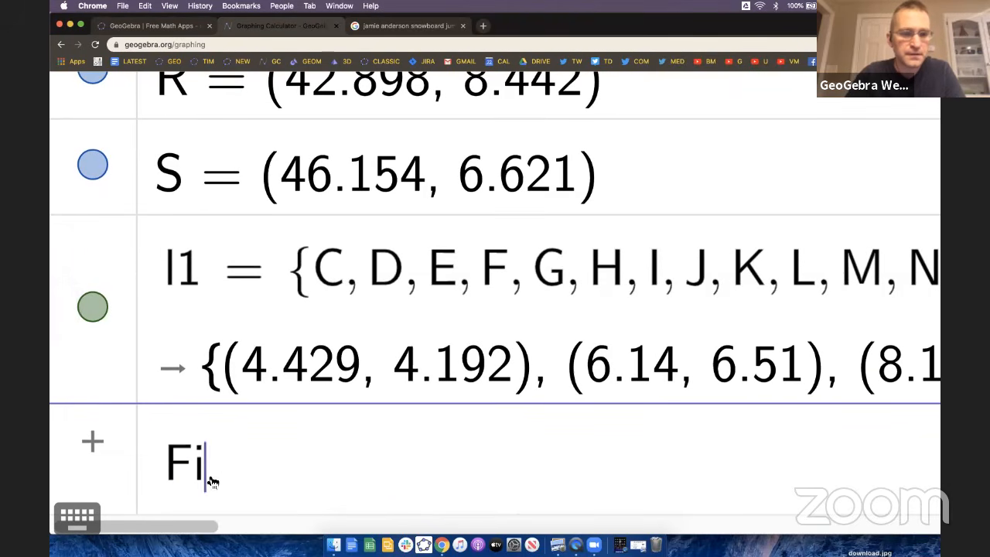
pyautogui.write('tPoly')
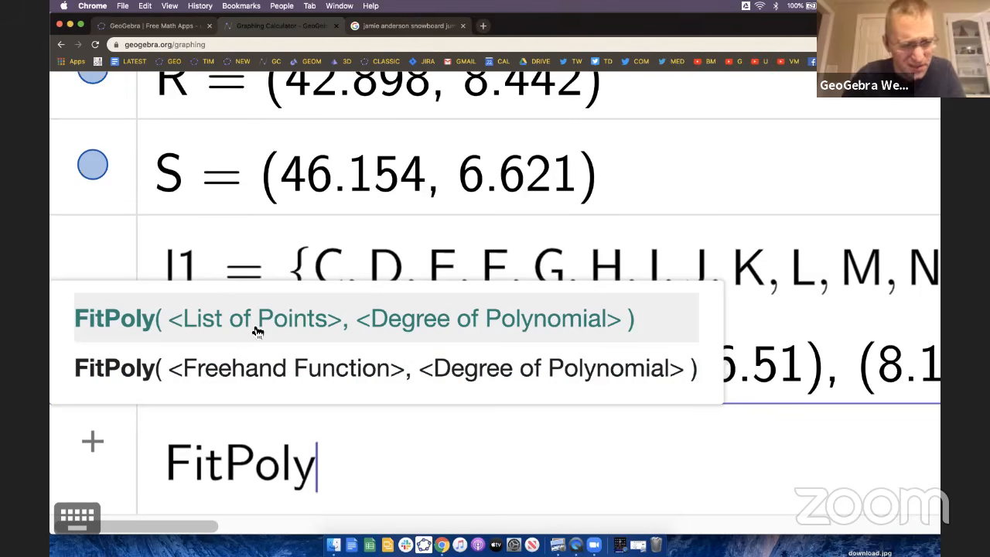
pyautogui.write('(l')
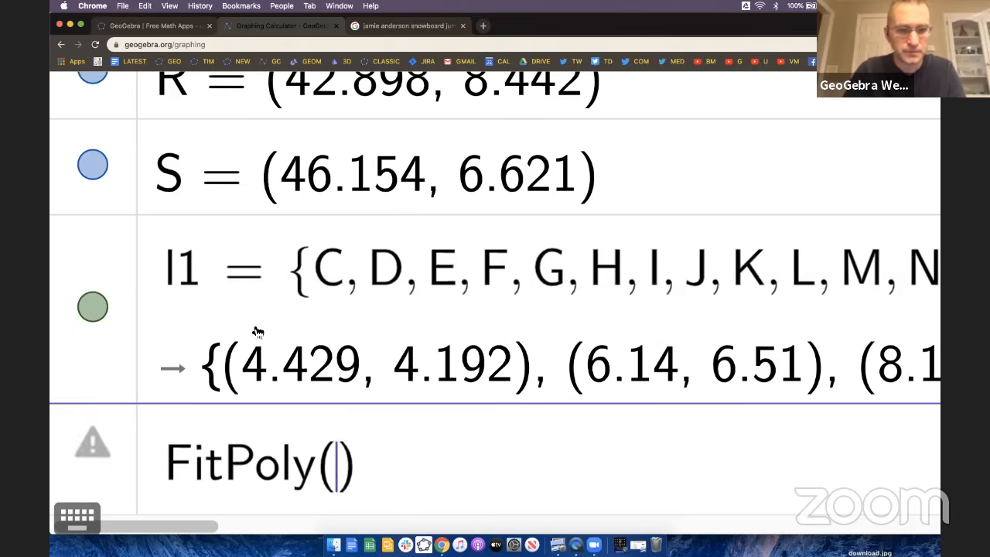
pyautogui.write('1, ')
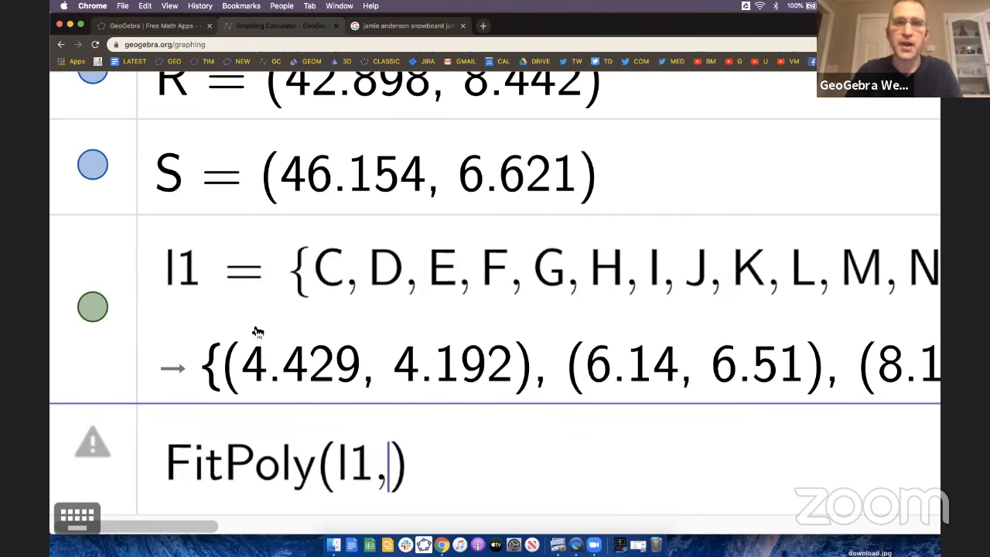
pyautogui.write('2')
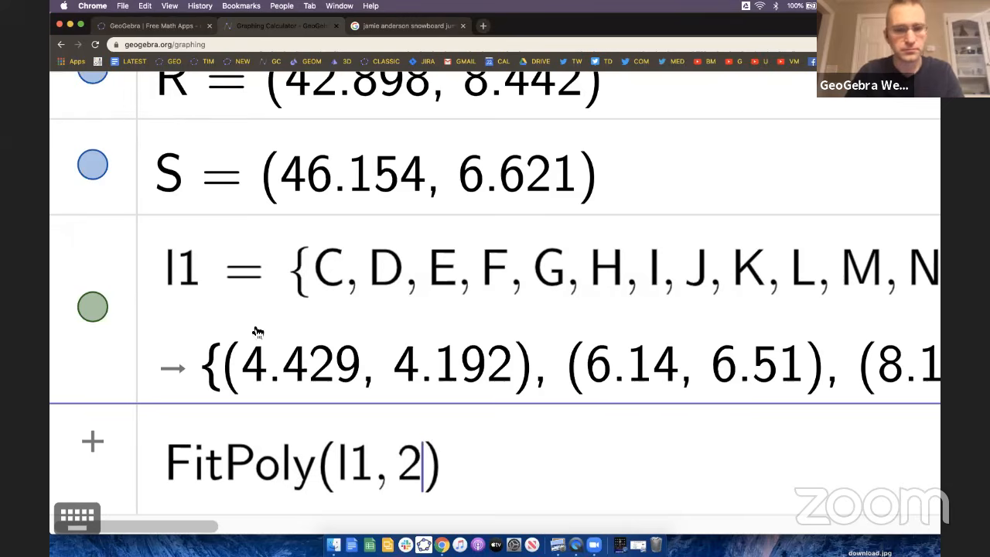
pyautogui.press('Return')
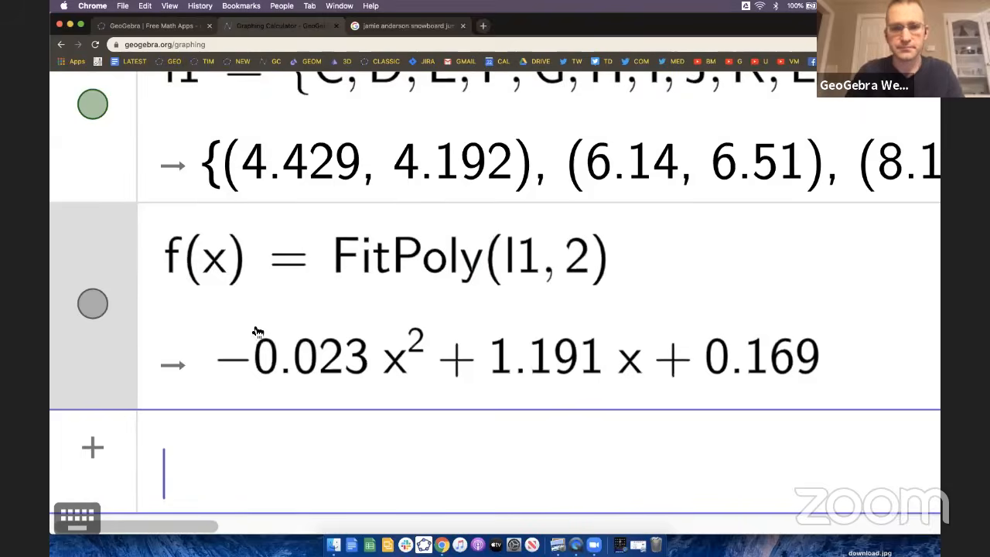
pyautogui.scroll(-5, 287, 289)
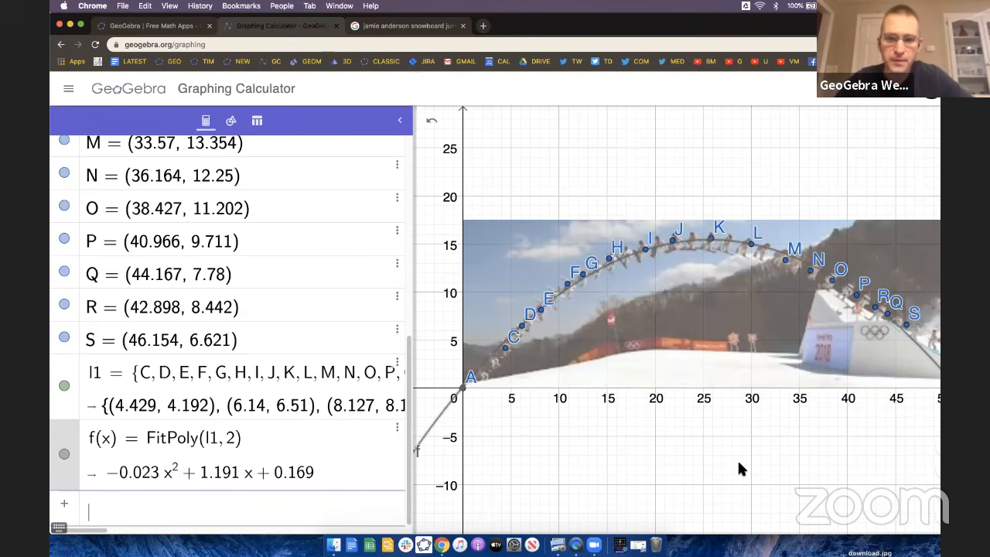
# Set the fitted curve's line thickness to 13 and its colour to light yellow (#FFFF66), then close the settings.
pyautogui.click(441, 425)
pyautogui.click(481, 437)
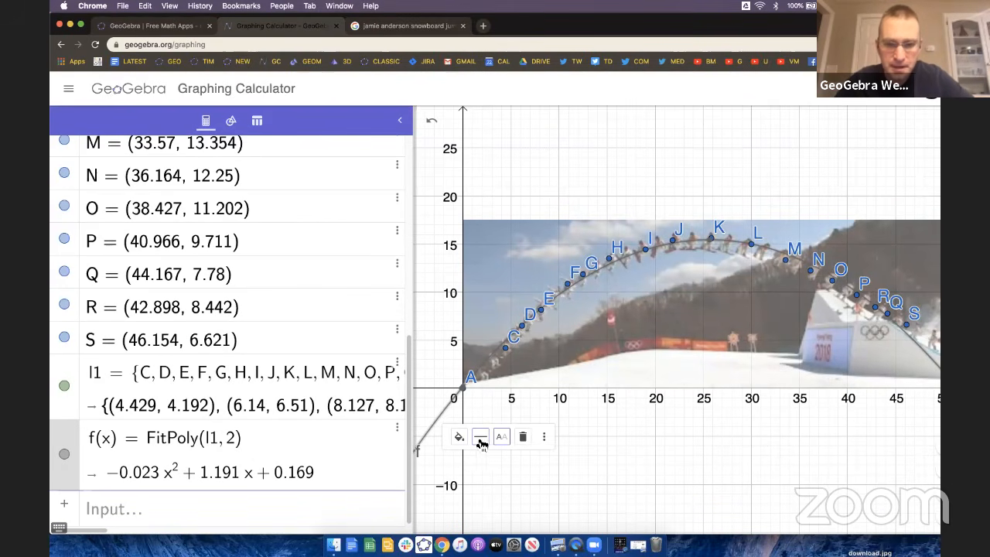
pyautogui.click(546, 478)
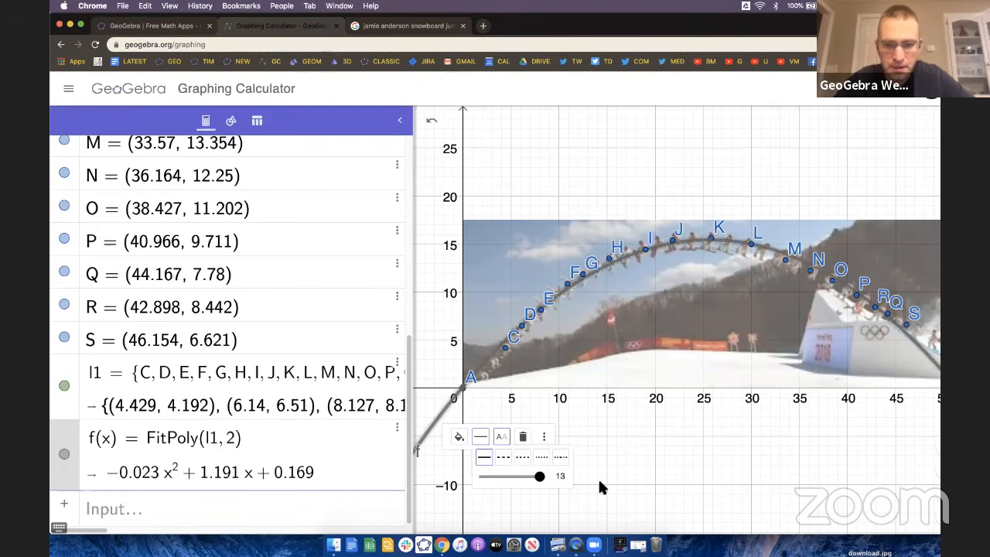
pyautogui.click(458, 437)
pyautogui.click(524, 474)
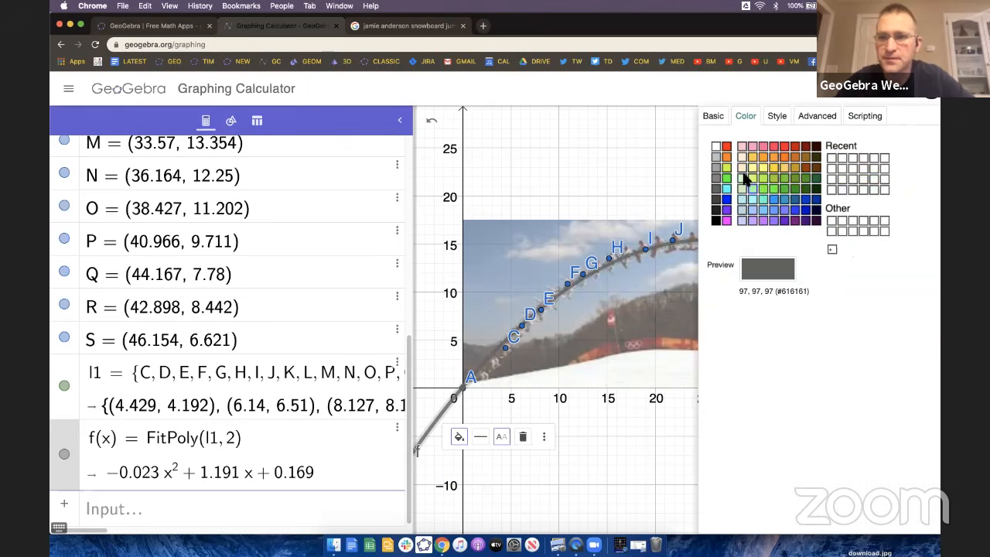
pyautogui.click(764, 168)
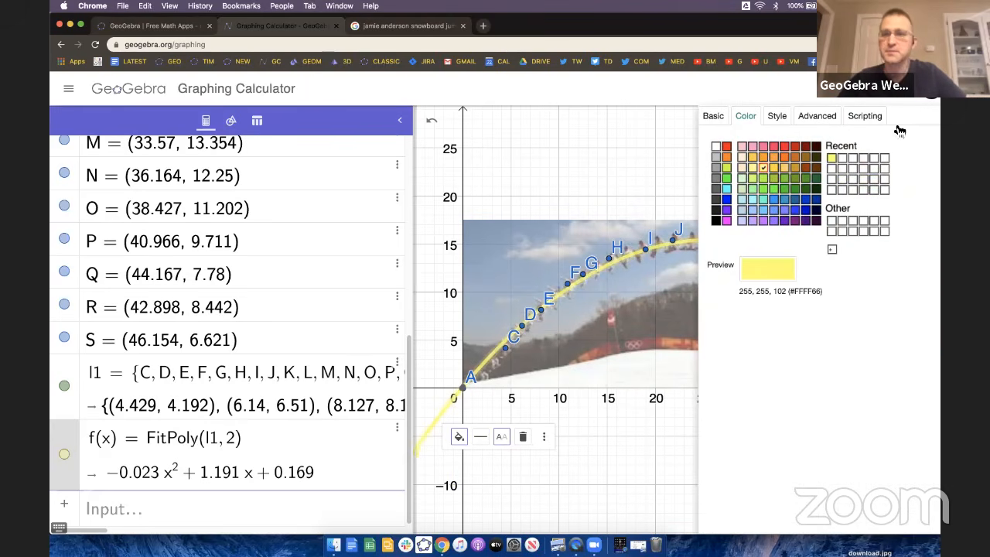
pyautogui.click(672, 143)
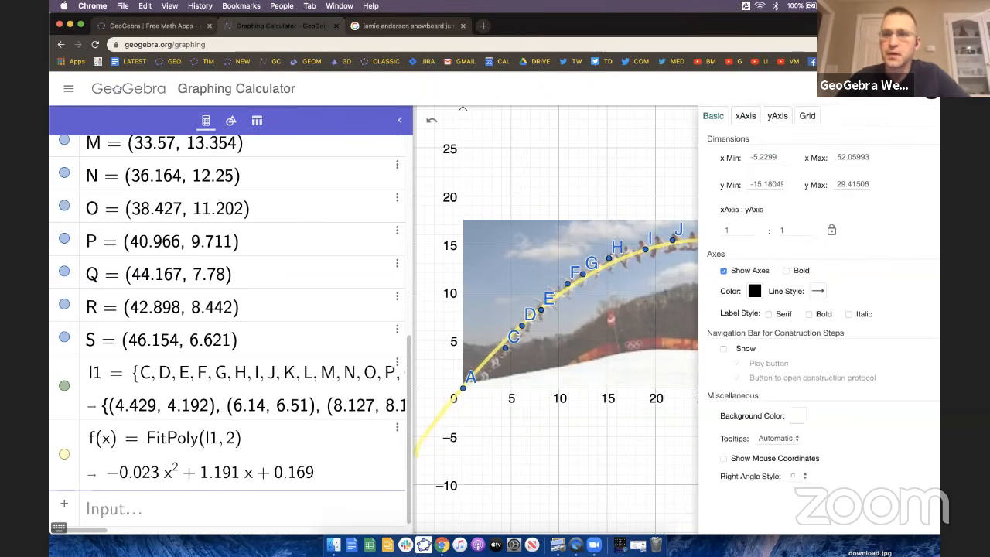
pyautogui.moveTo(851, 26); pyautogui.dragTo(826, 26)
pyautogui.click(929, 120)
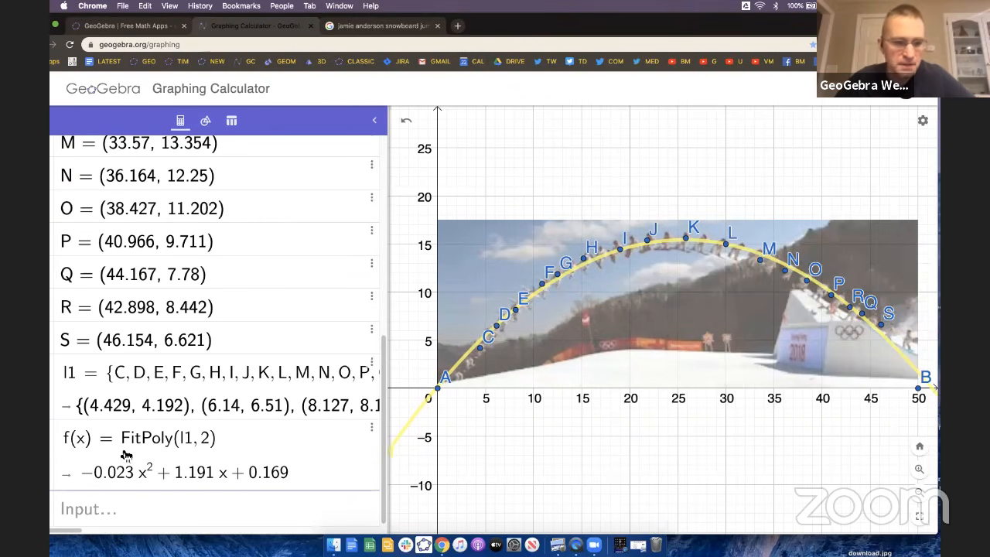
# Create a table of values for f(x) from x = 0 to 50 with a step of 1 and look through it.
pyautogui.click(372, 432)
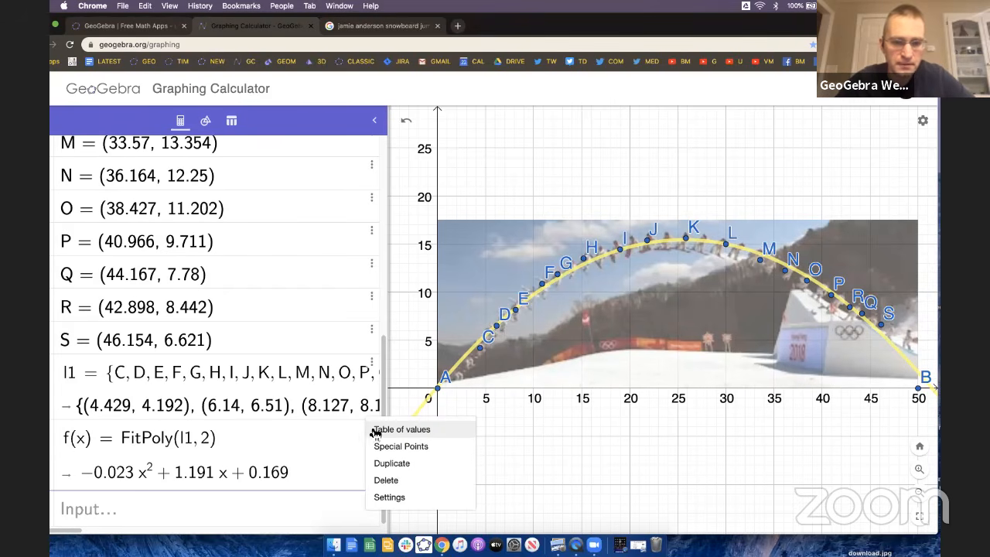
pyautogui.click(422, 433)
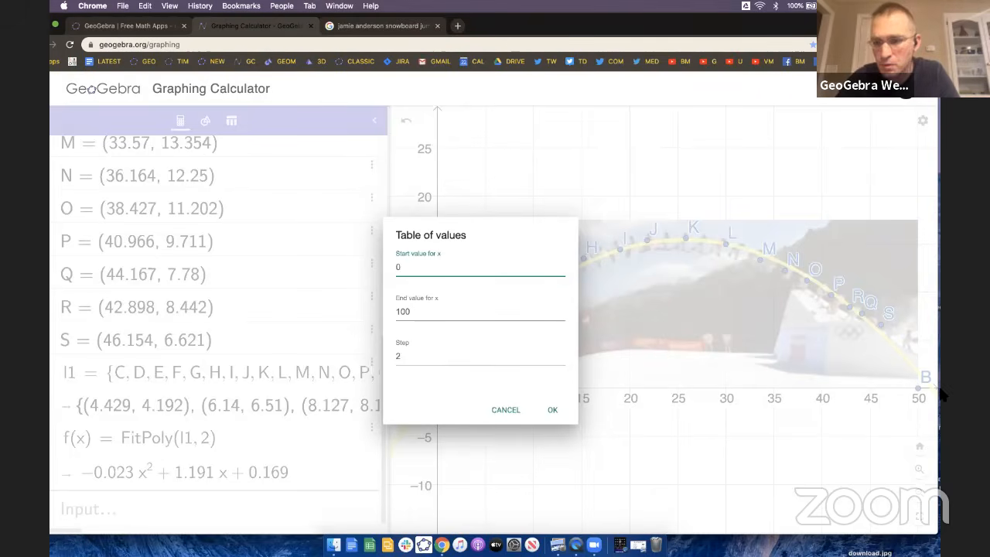
pyautogui.click(412, 312)
pyautogui.press('BackSpace')
pyautogui.press('BackSpace')
pyautogui.press('BackSpace')
pyautogui.write('50')
pyautogui.click(403, 356)
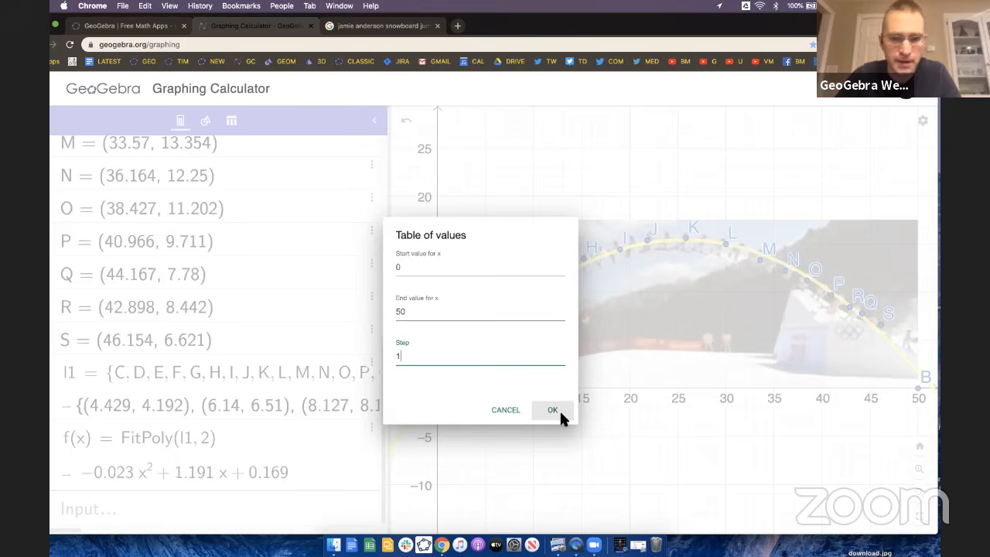
pyautogui.click(554, 410)
pyautogui.moveTo(748, 30); pyautogui.dragTo(720, 33)
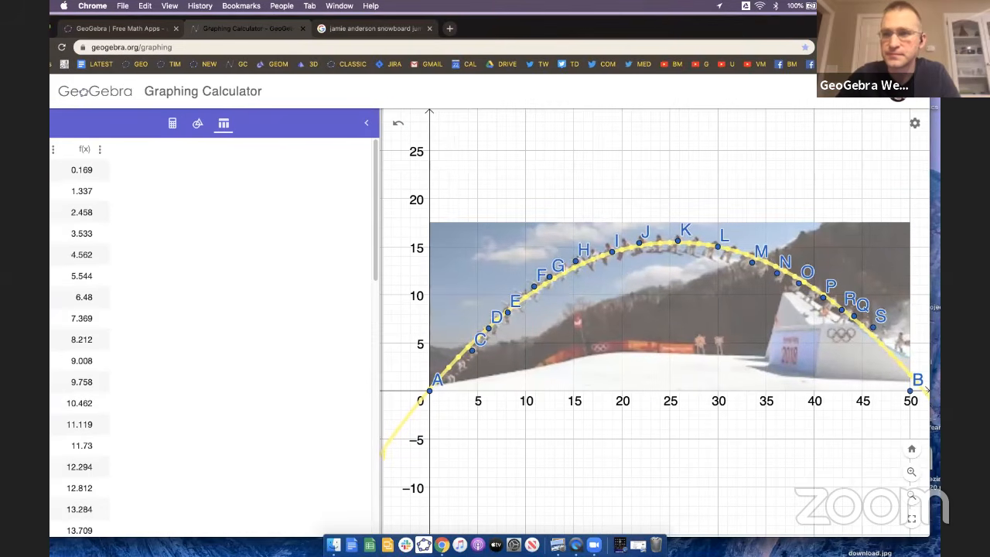
pyautogui.moveTo(930, 70); pyautogui.dragTo(879, 68)
pyautogui.moveTo(773, 28); pyautogui.dragTo(806, 22)
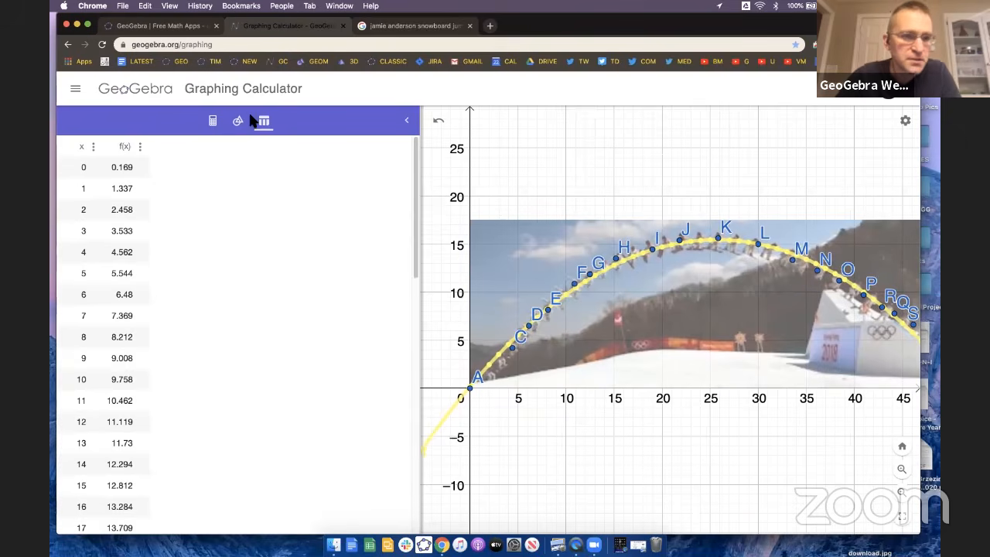
pyautogui.scroll(-10, 120, 212)
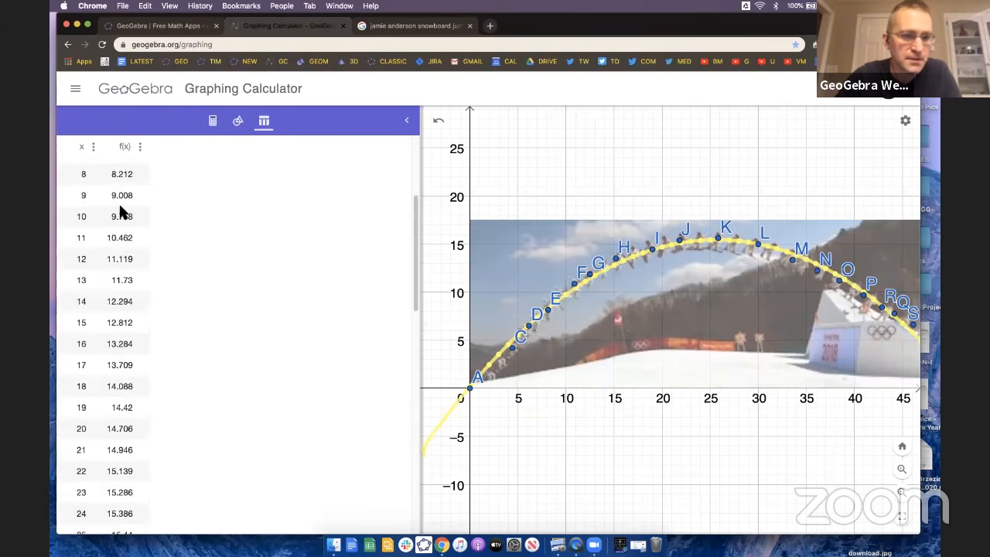
# Add the function x - 1 and include it as a further column in the table of values.
pyautogui.click(214, 122)
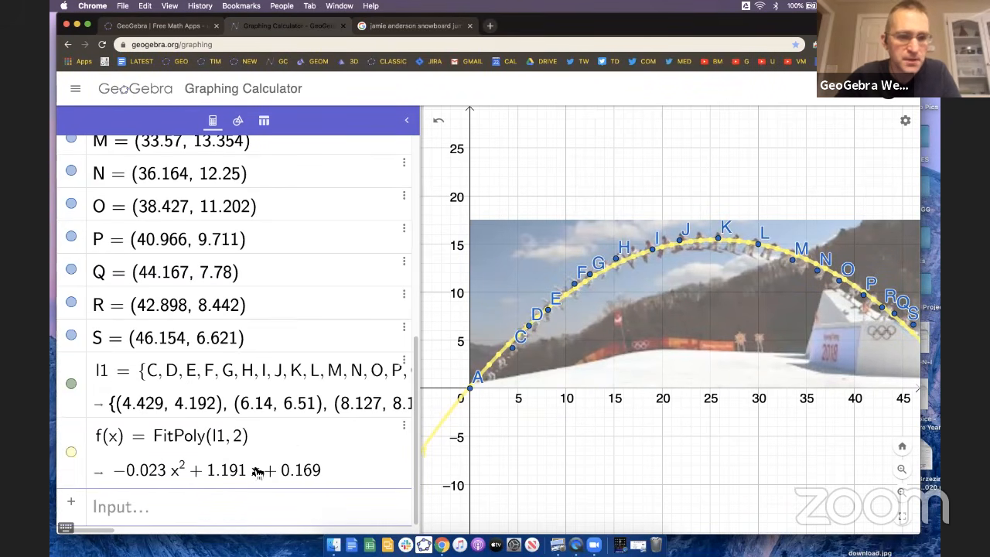
pyautogui.click(231, 507)
pyautogui.write('x-1')
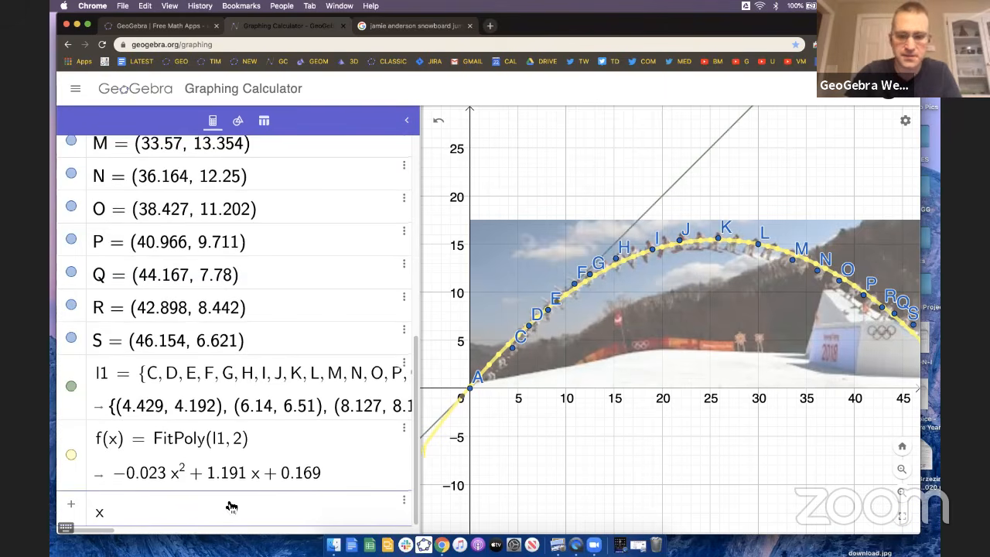
pyautogui.press('Return')
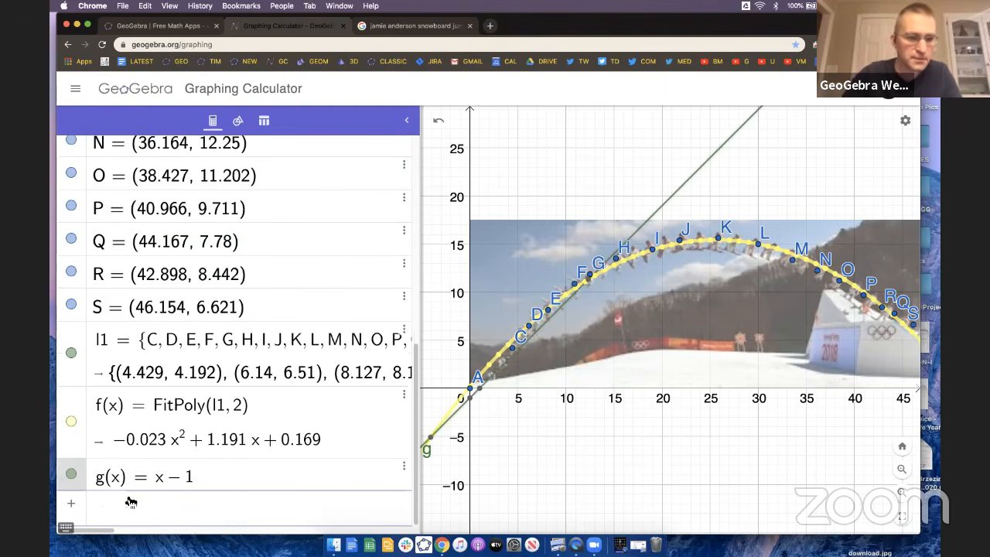
pyautogui.click(403, 466)
pyautogui.click(424, 454)
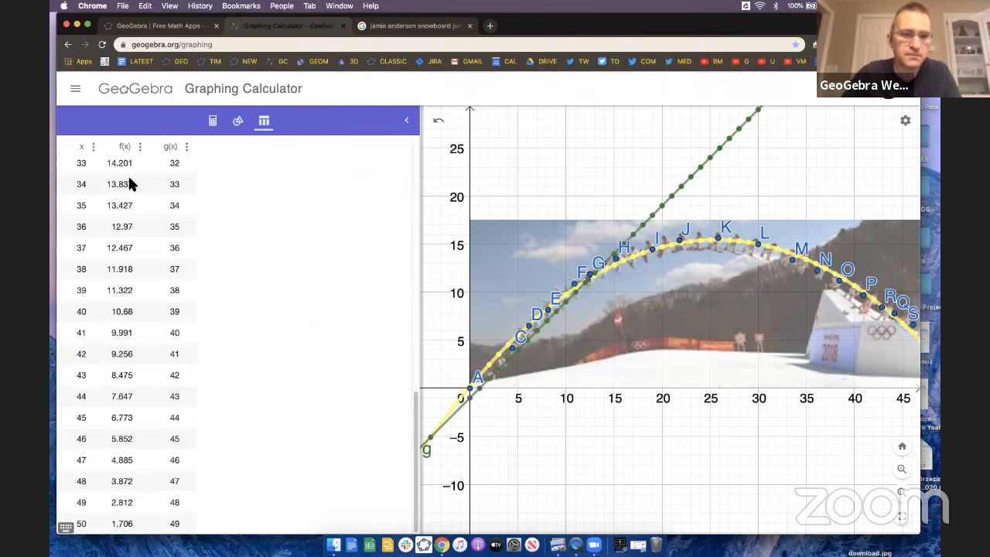
# Hide the g(x) column's points on the graph and show them again.
pyautogui.click(187, 148)
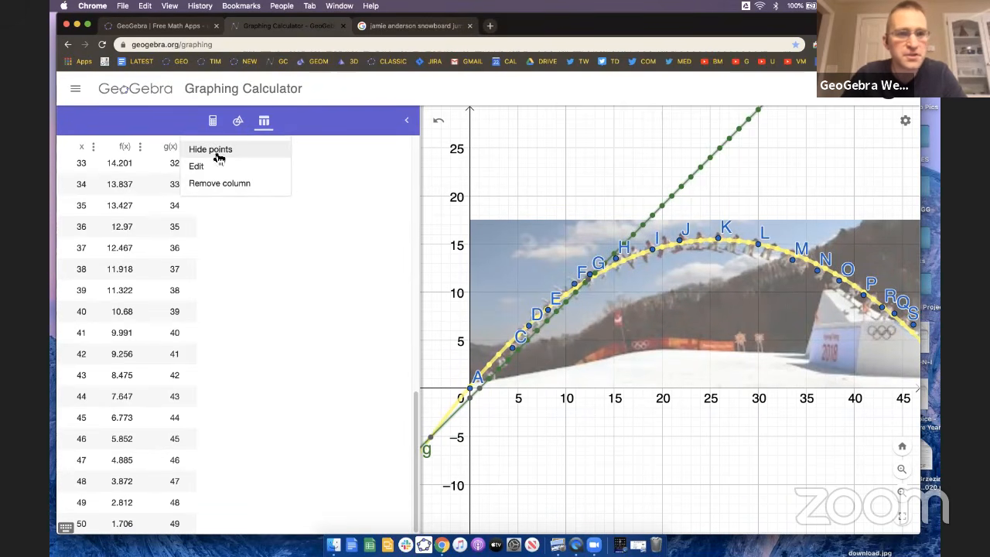
pyautogui.click(210, 150)
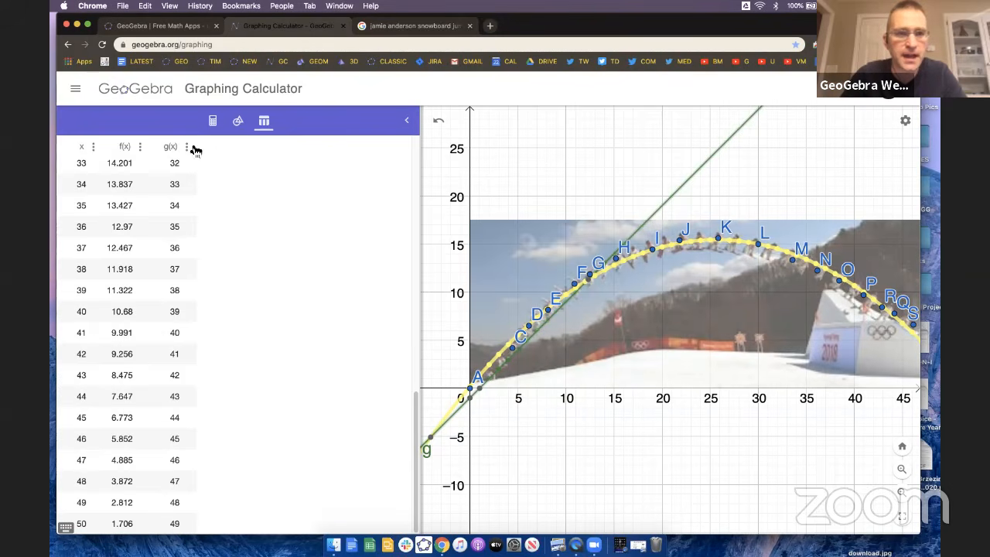
pyautogui.click(187, 148)
pyautogui.click(208, 151)
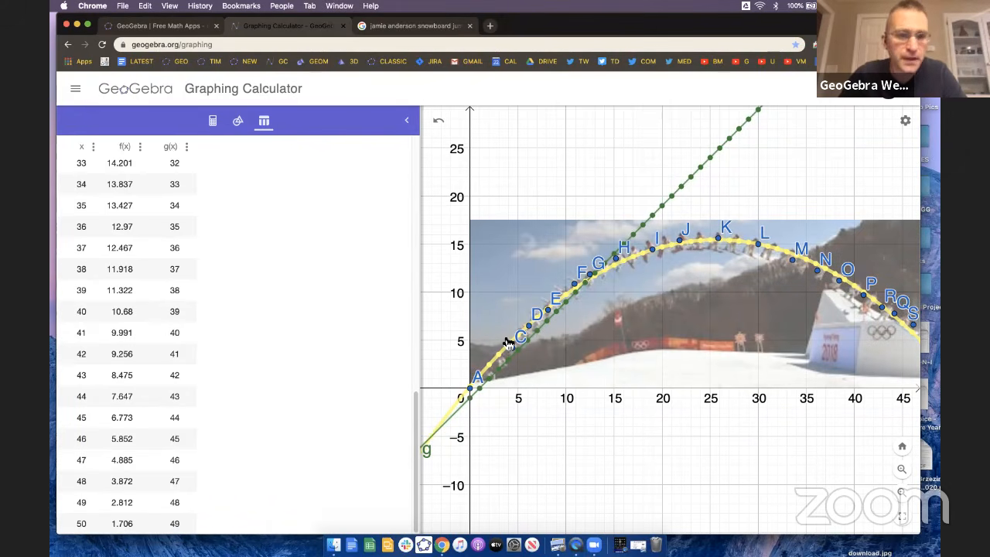
# Hide the graph of the line g(x) = x - 1.
pyautogui.click(448, 420)
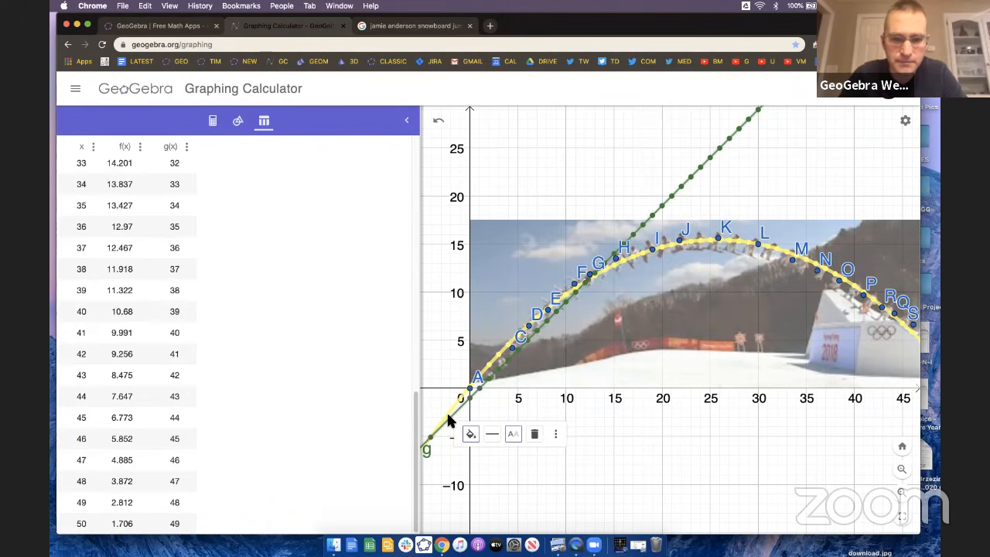
pyautogui.click(213, 123)
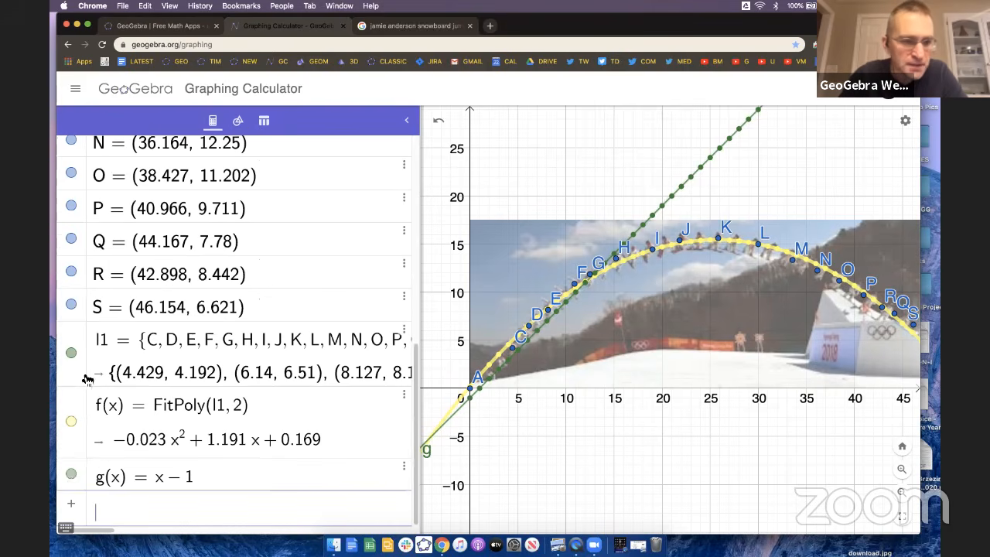
pyautogui.click(71, 476)
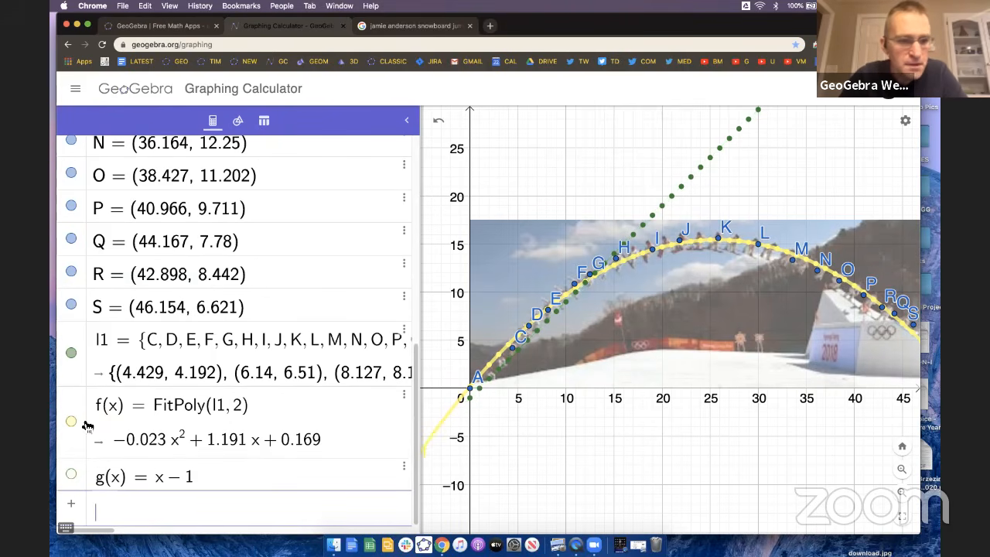
# Remove the g(x) and f(x) columns from the table of values and return to the list of expressions.
pyautogui.click(265, 122)
pyautogui.click(191, 148)
pyautogui.click(201, 185)
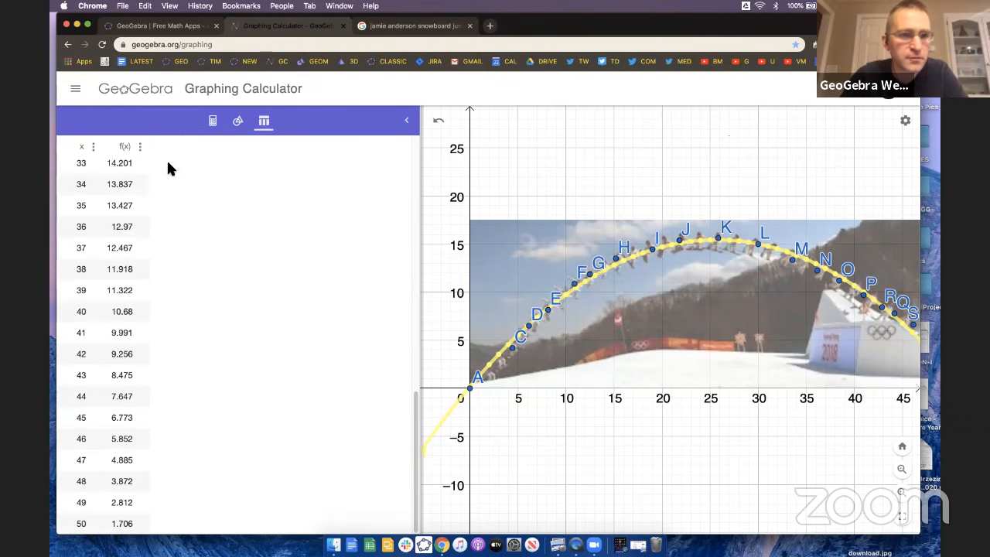
pyautogui.click(142, 150)
pyautogui.click(154, 186)
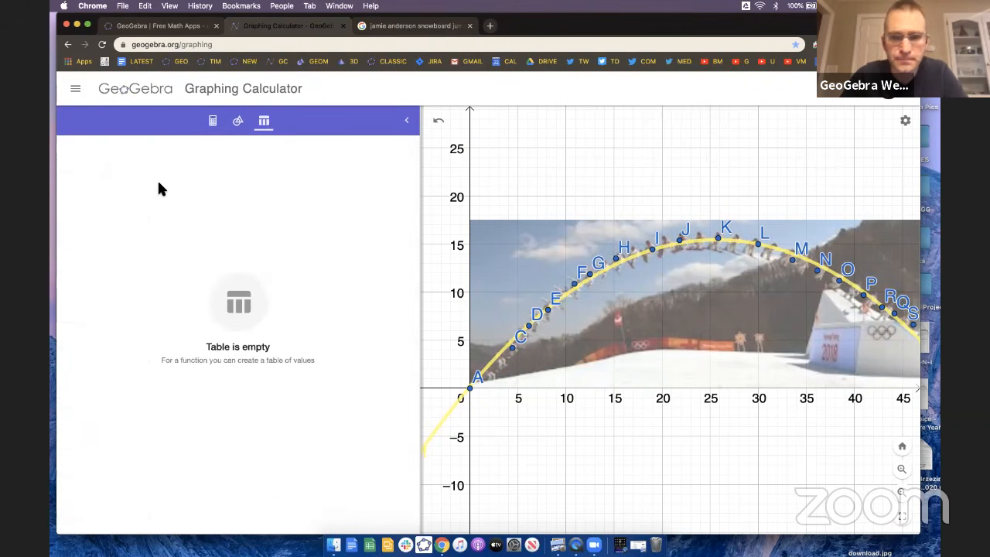
pyautogui.click(212, 122)
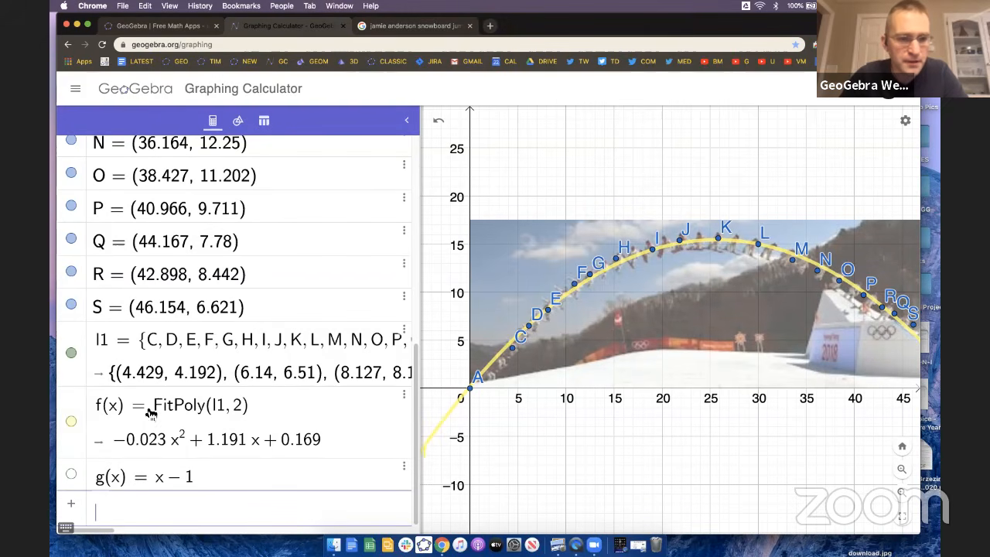
# Move the snowboard photo down, clear of the fitted curve and its points.
pyautogui.moveTo(763, 305); pyautogui.dragTo(736, 458)
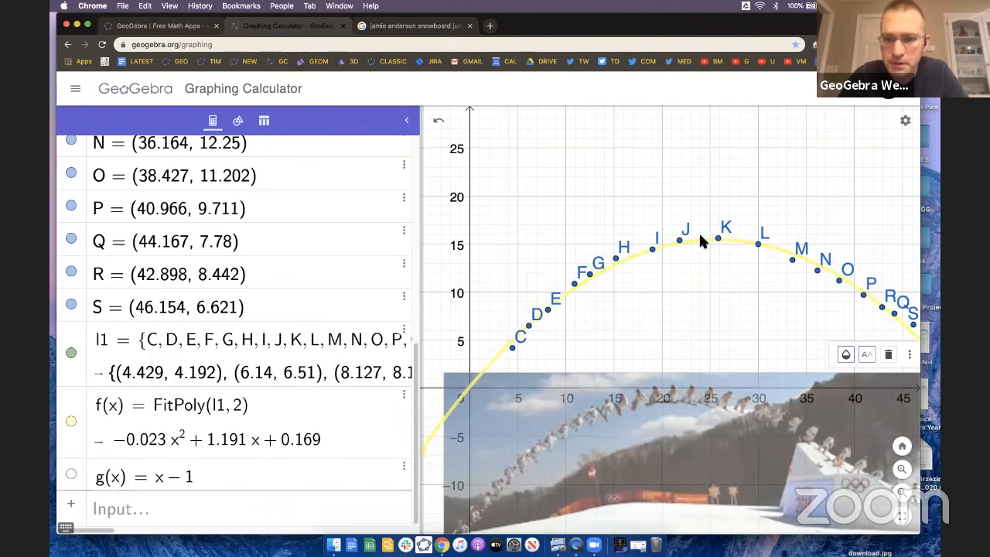
pyautogui.click(696, 244)
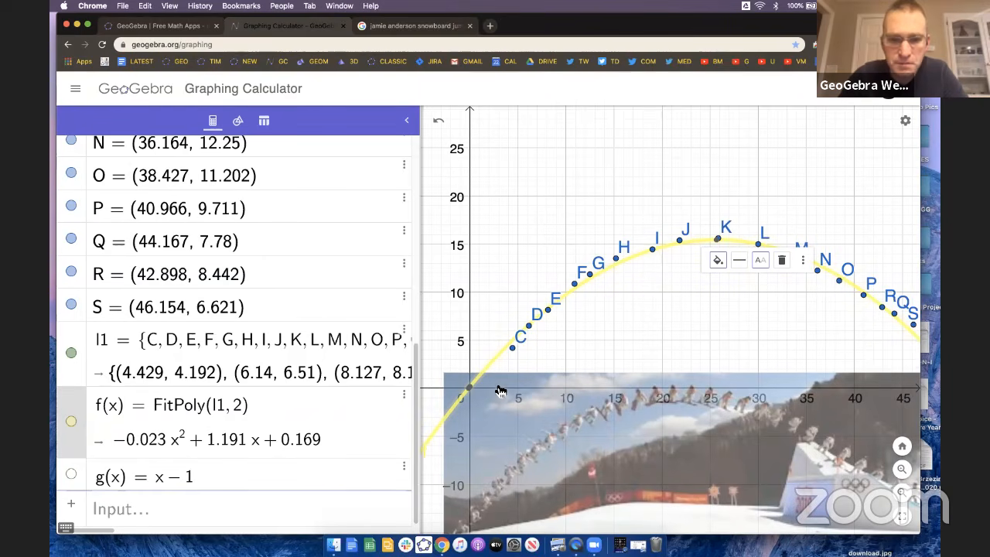
pyautogui.moveTo(758, 413); pyautogui.dragTo(758, 495)
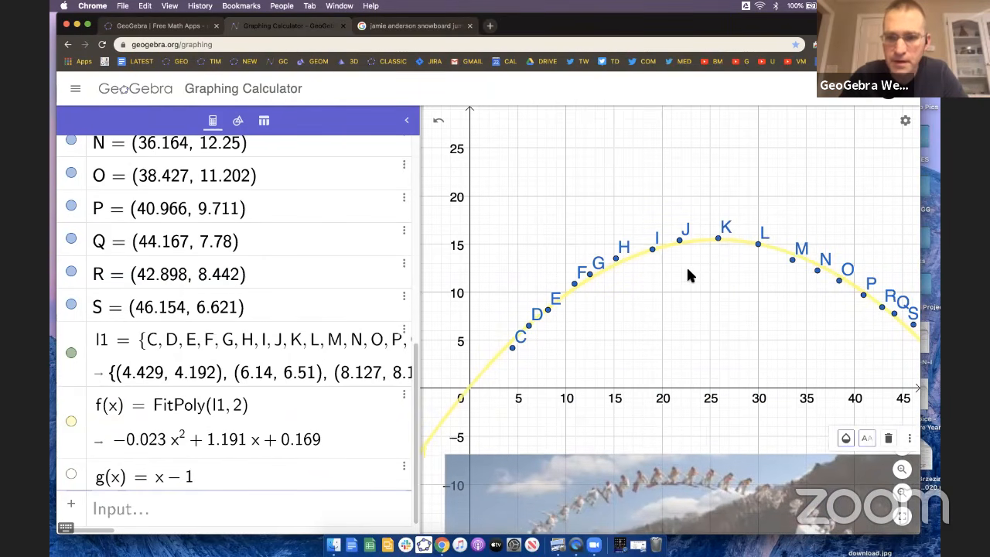
pyautogui.click(700, 245)
pyautogui.click(685, 303)
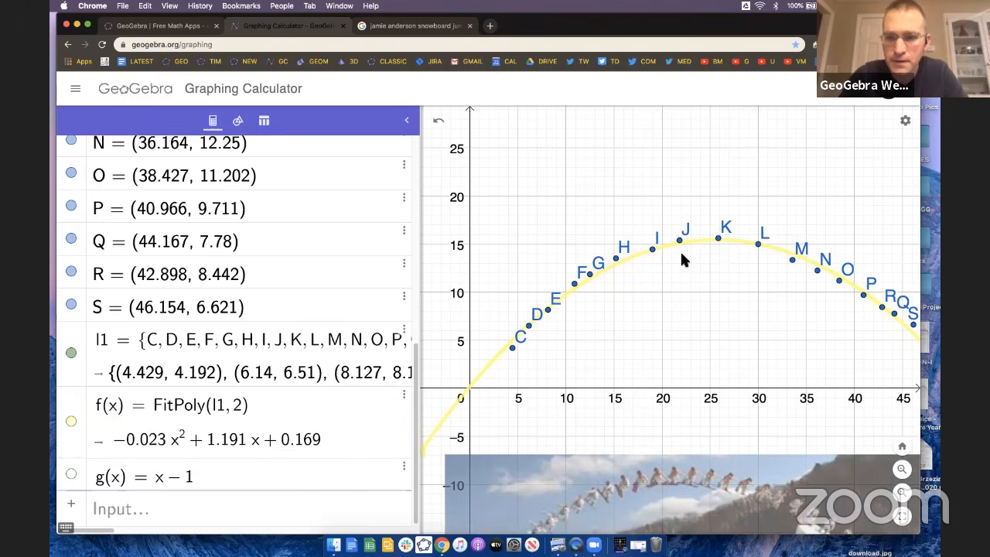
# Select the fitted curve and inspect the coordinates of its extremum near point K.
pyautogui.click(698, 246)
pyautogui.scroll(5, 706, 288)
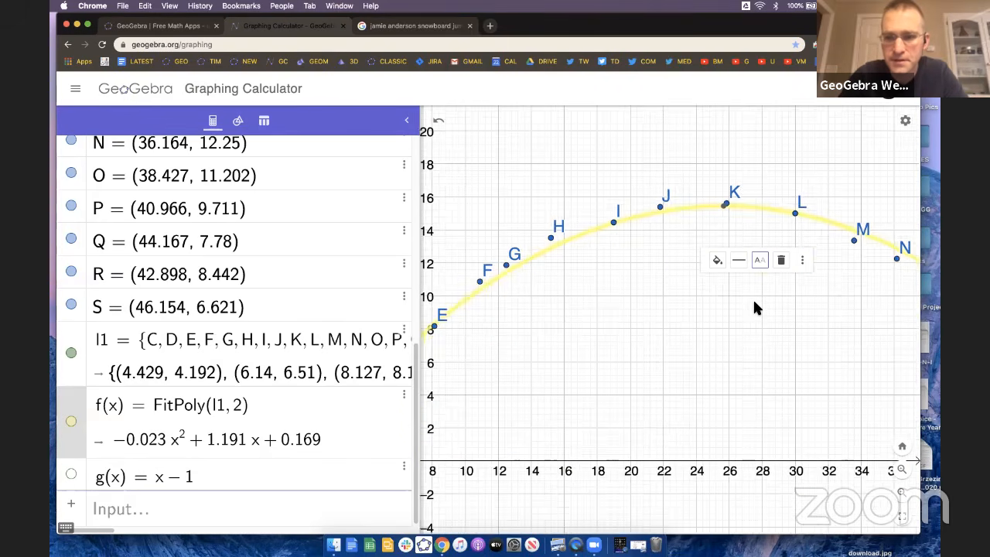
pyautogui.scroll(3, 754, 302)
pyautogui.scroll(2, 647, 317)
pyautogui.scroll(3, 645, 252)
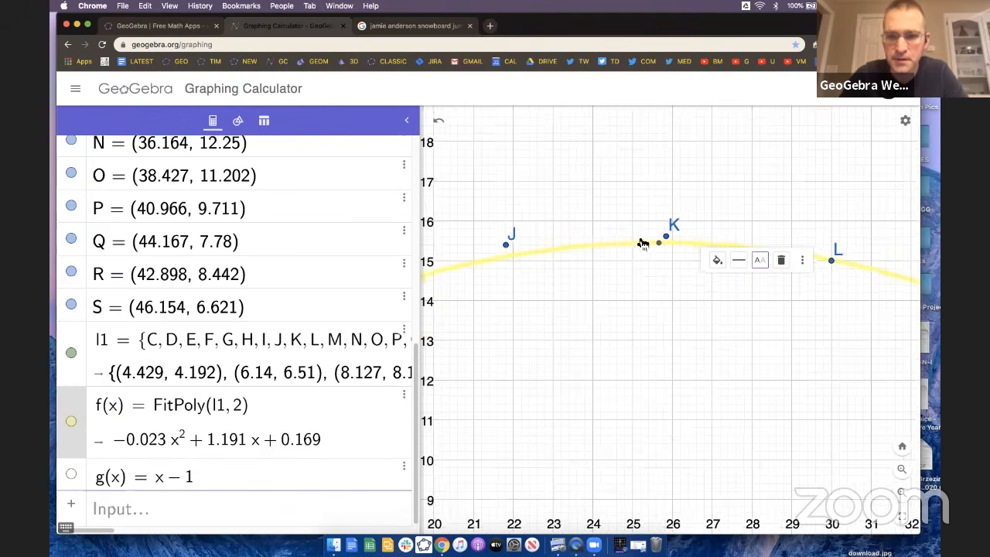
pyautogui.moveTo(636, 240)
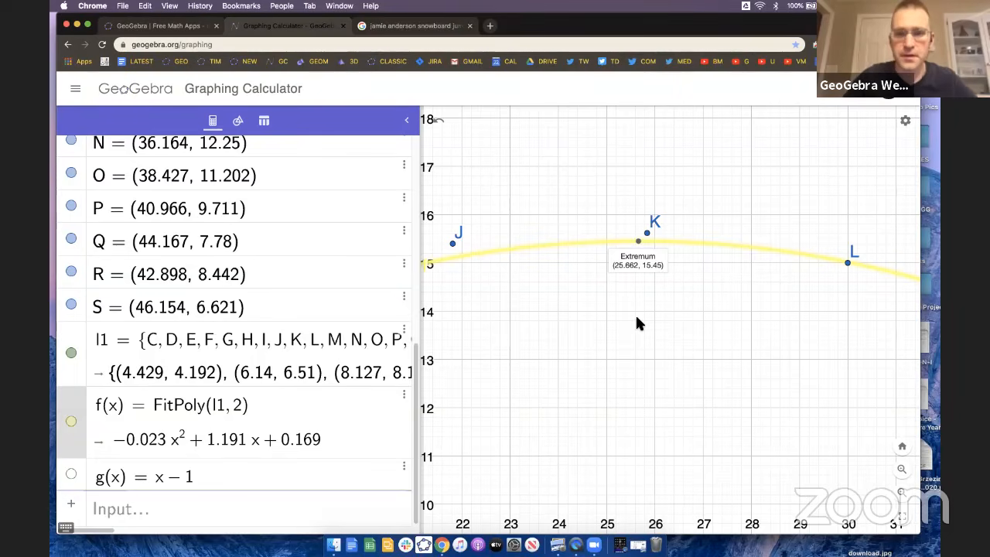
pyautogui.scroll(-2, 635, 319)
pyautogui.scroll(-8, 637, 318)
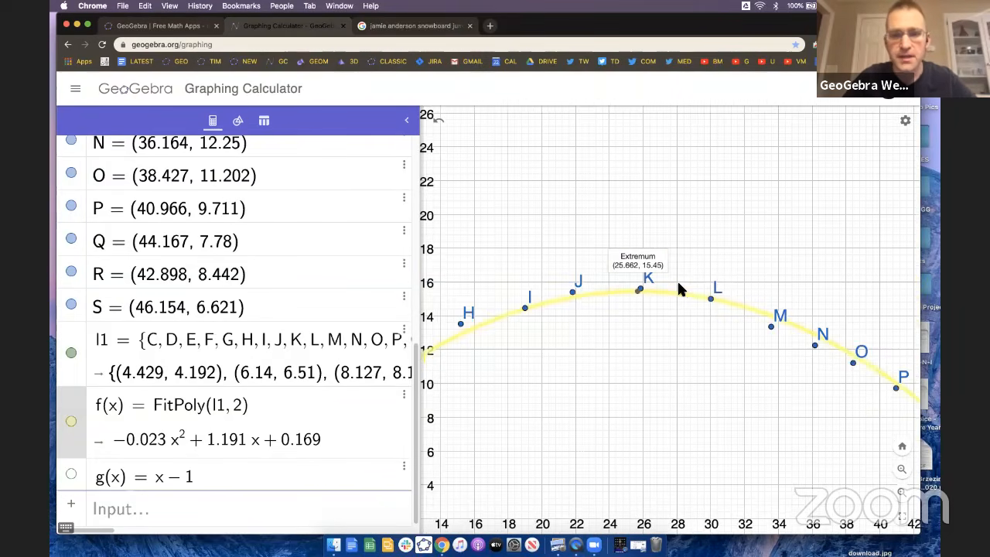
pyautogui.scroll(-6, 670, 342)
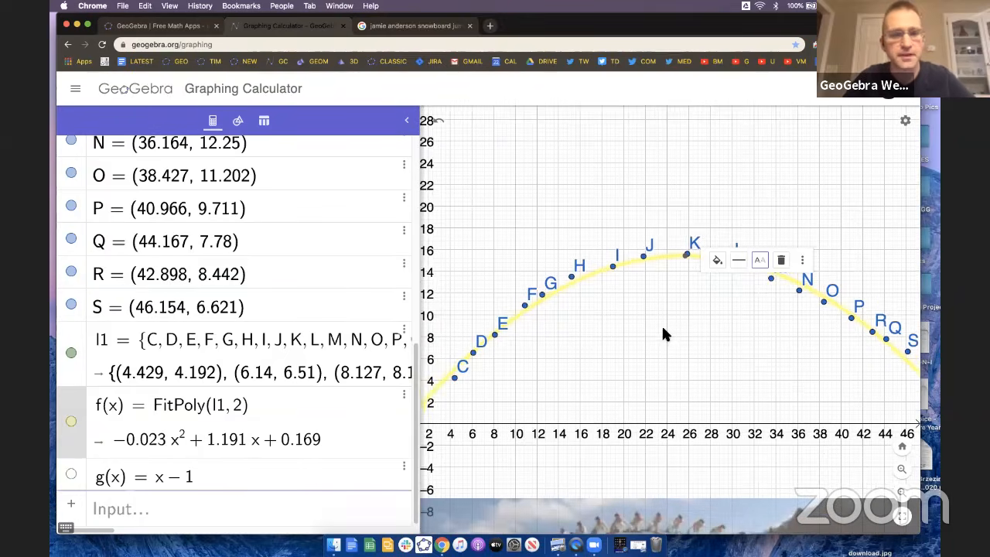
# Widen the graph area, delete the snowboard photo and select the fitted curve to mark its x-intercepts.
pyautogui.moveTo(611, 474); pyautogui.dragTo(642, 323)
pyautogui.moveTo(636, 438); pyautogui.dragTo(633, 455)
pyautogui.moveTo(414, 299); pyautogui.dragTo(326, 303)
pyautogui.moveTo(517, 329); pyautogui.dragTo(527, 388)
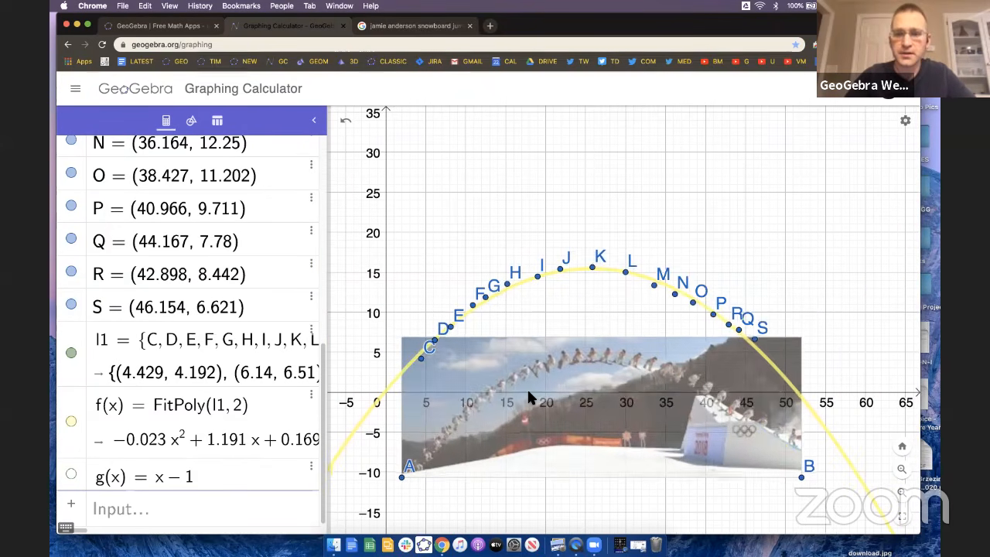
pyautogui.press('Delete')
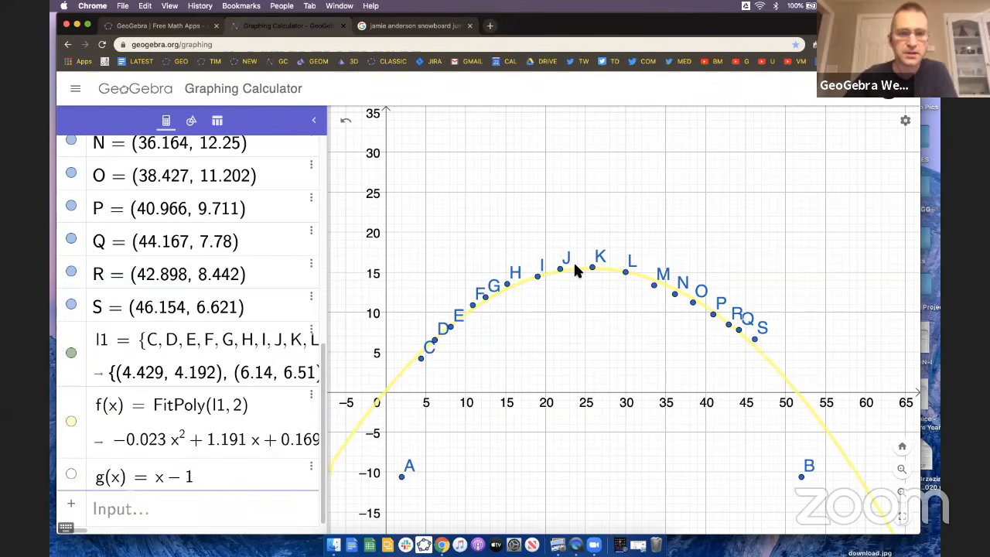
pyautogui.click(781, 377)
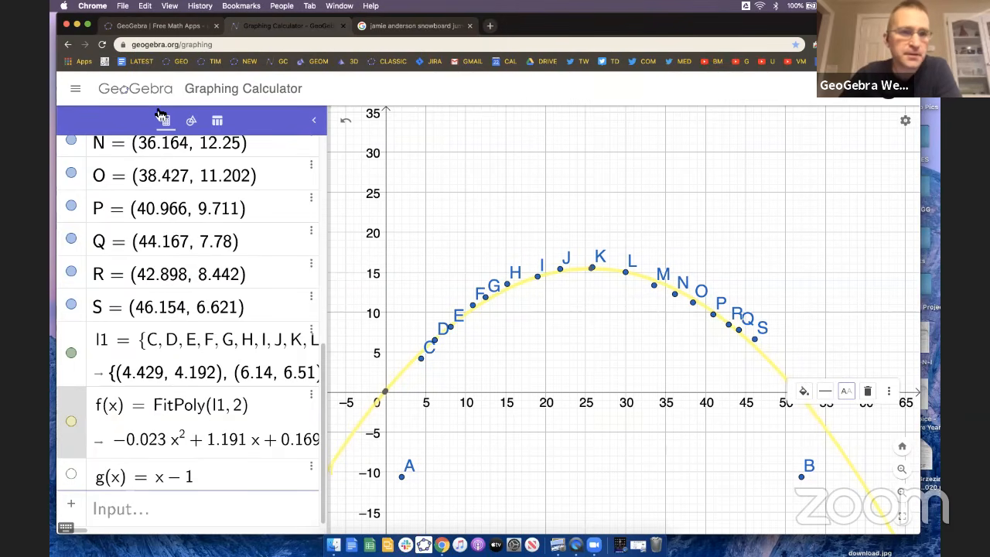
pyautogui.moveTo(407, 181); pyautogui.dragTo(485, 187)
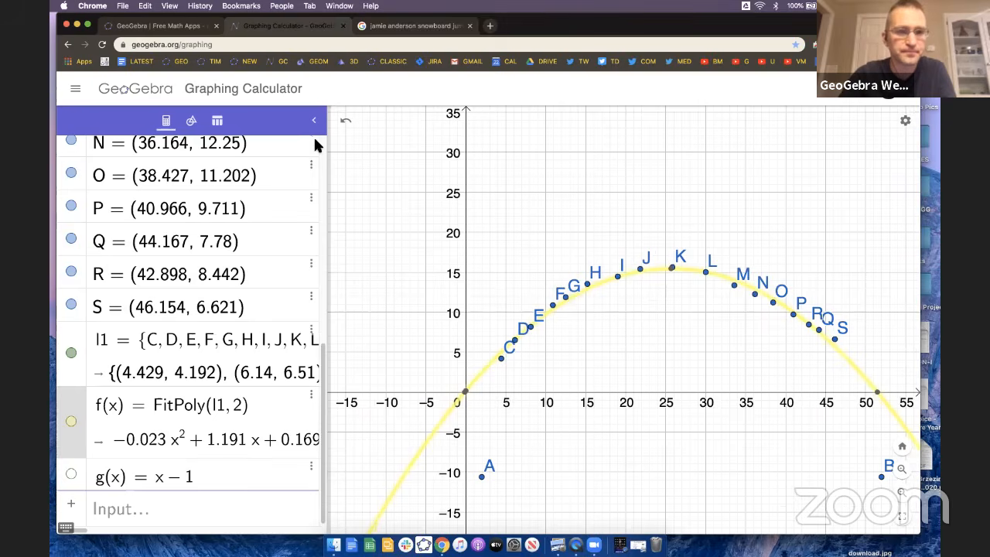
# Reload the page to start with an empty construction and show the browser window in full screen.
pyautogui.click(102, 44)
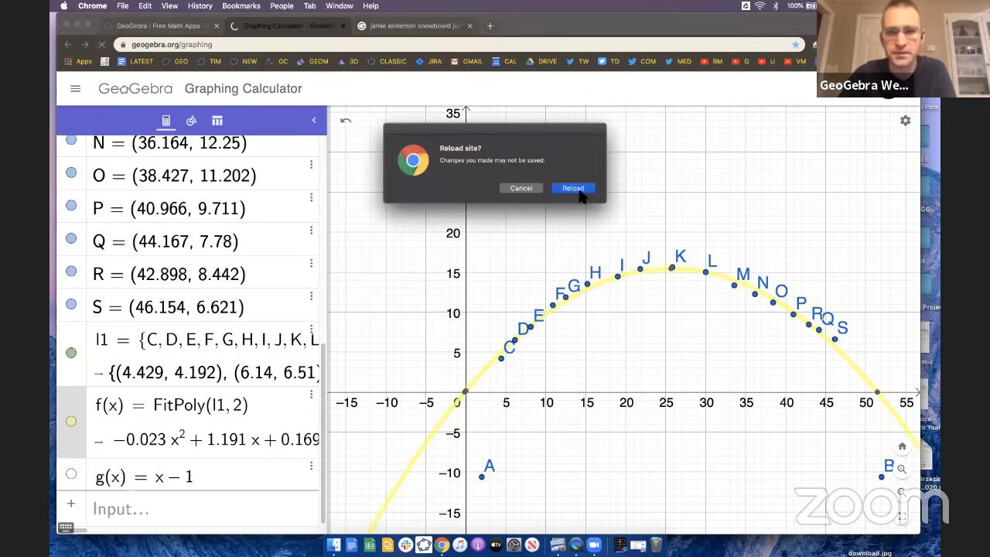
pyautogui.click(576, 187)
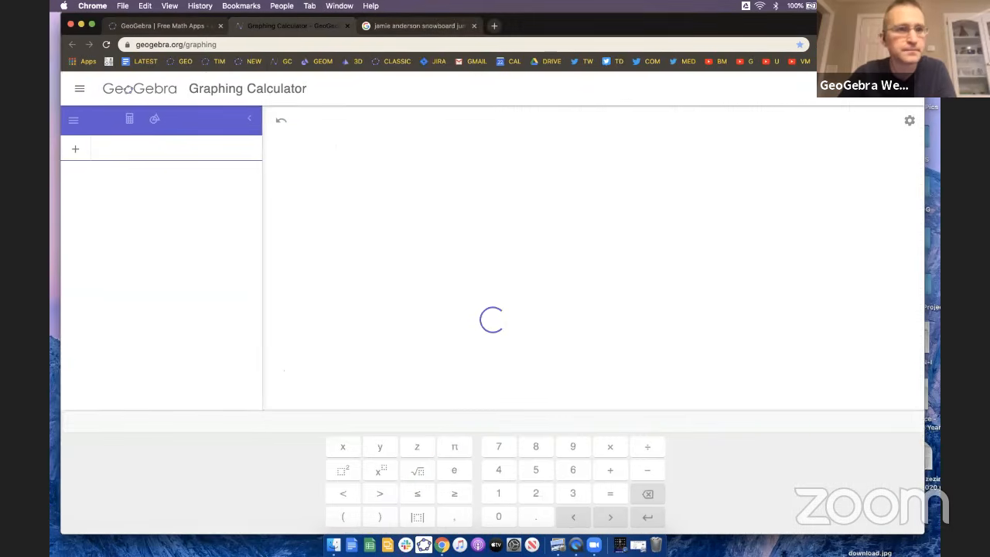
pyautogui.click(92, 25)
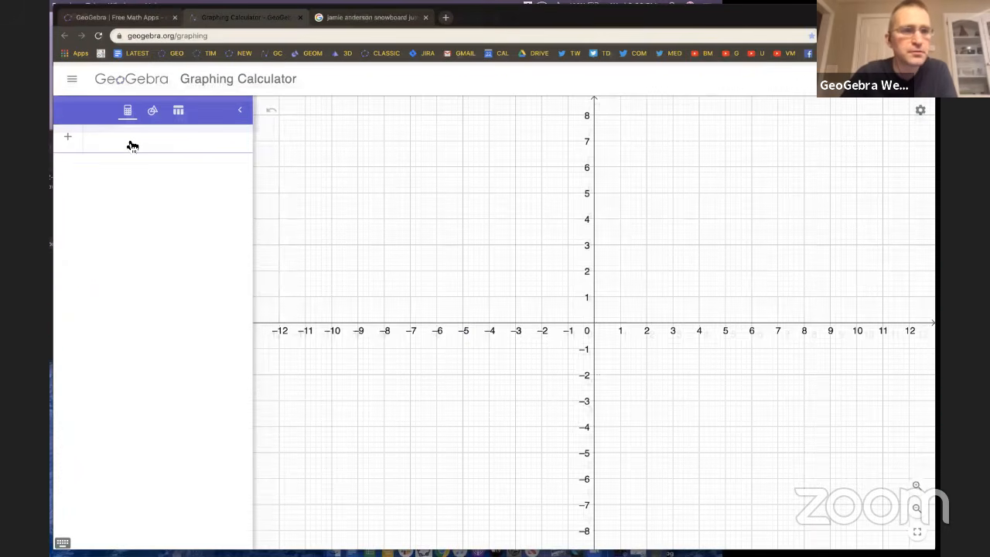
# Begin a new expression with 1, set the grid type to Major Gridlines and close the settings.
pyautogui.write('1')
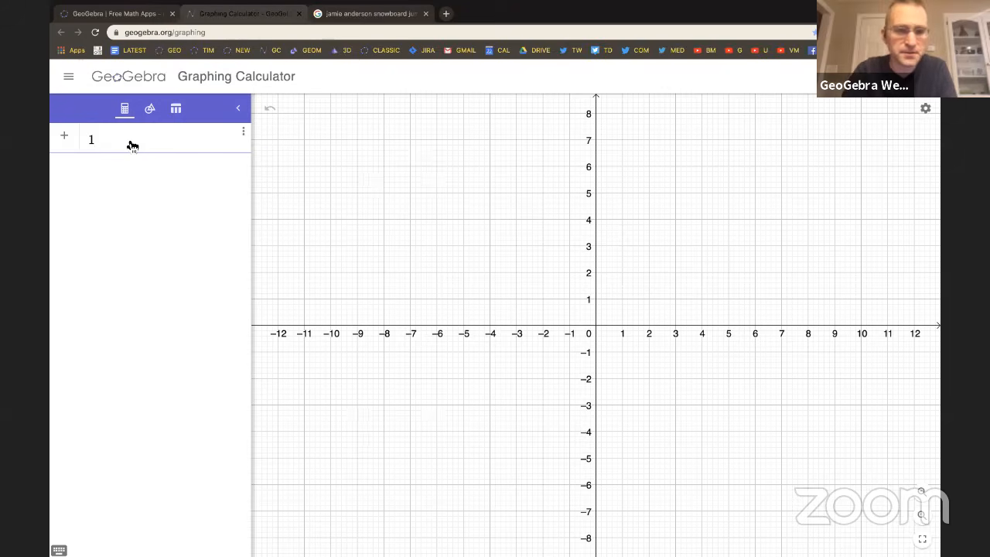
pyautogui.click(925, 108)
pyautogui.click(853, 196)
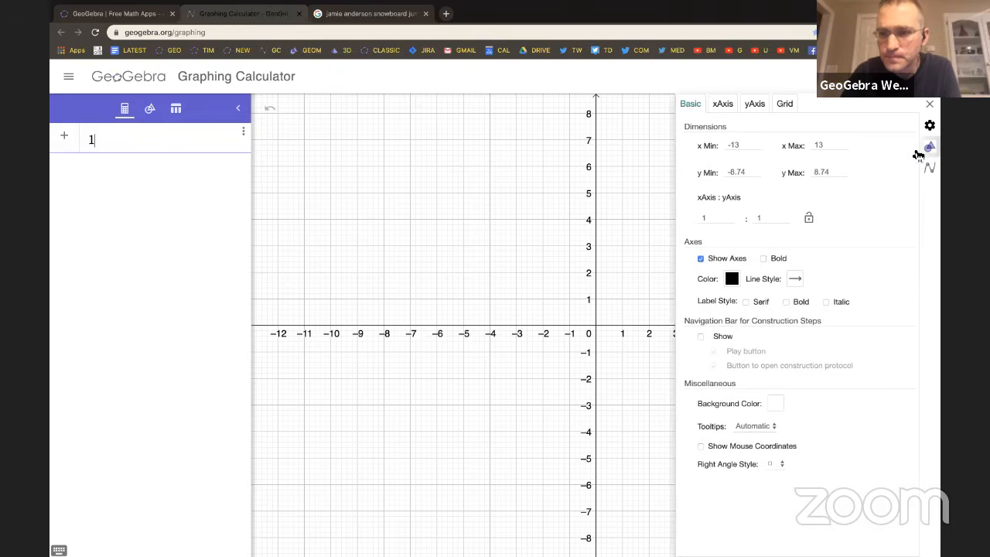
pyautogui.click(783, 103)
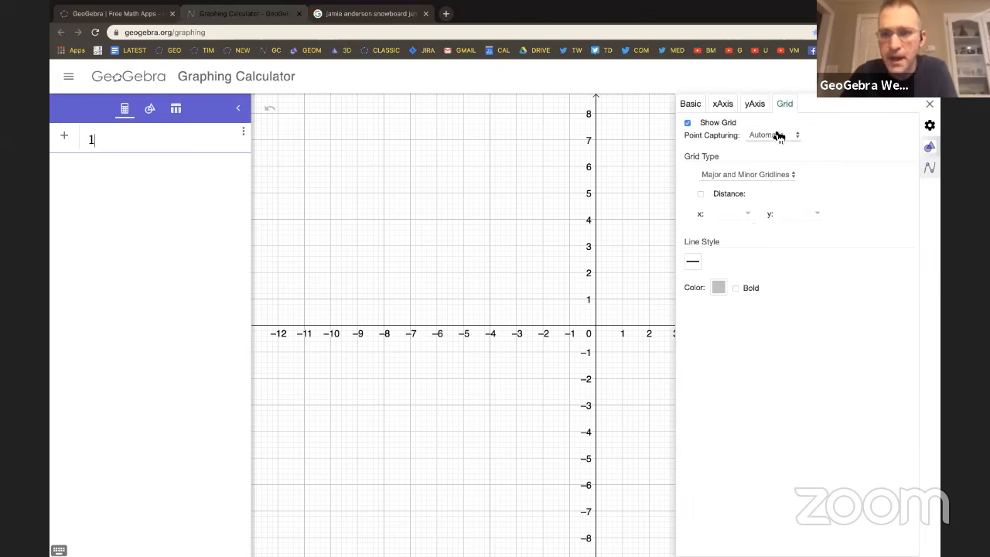
pyautogui.click(760, 176)
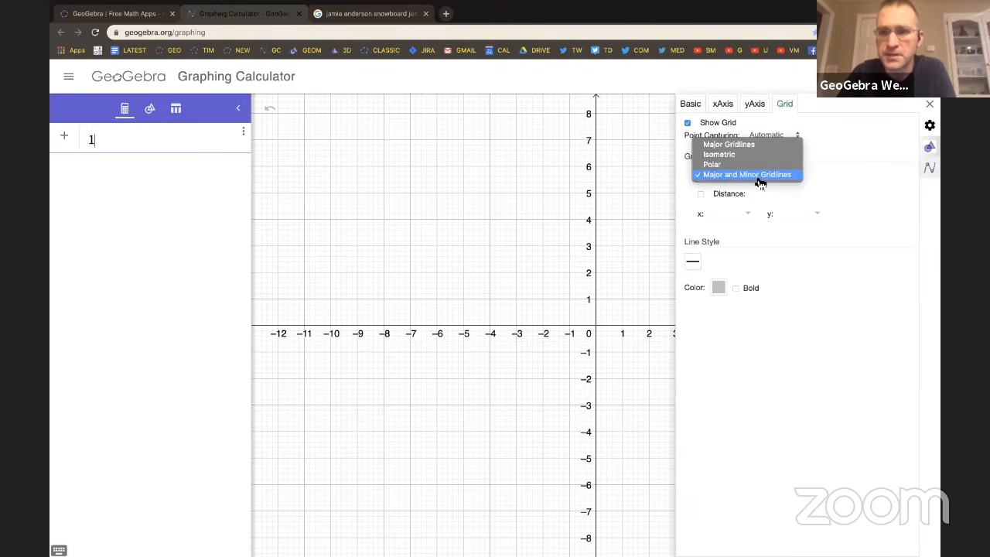
pyautogui.click(759, 145)
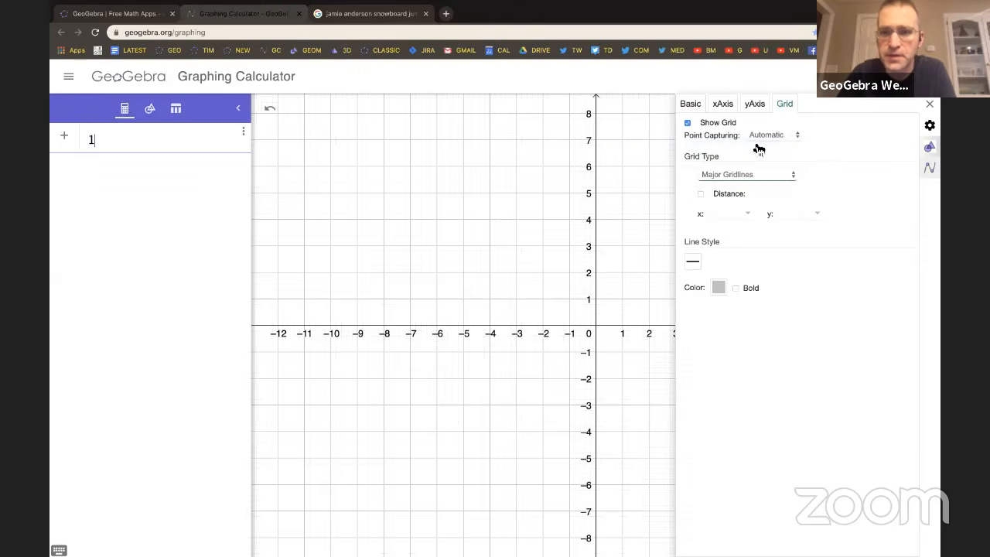
pyautogui.click(930, 105)
# Extend the expression that begins with 1 to read 1000000(1 + .03/365).
pyautogui.scroll(5, 133, 148)
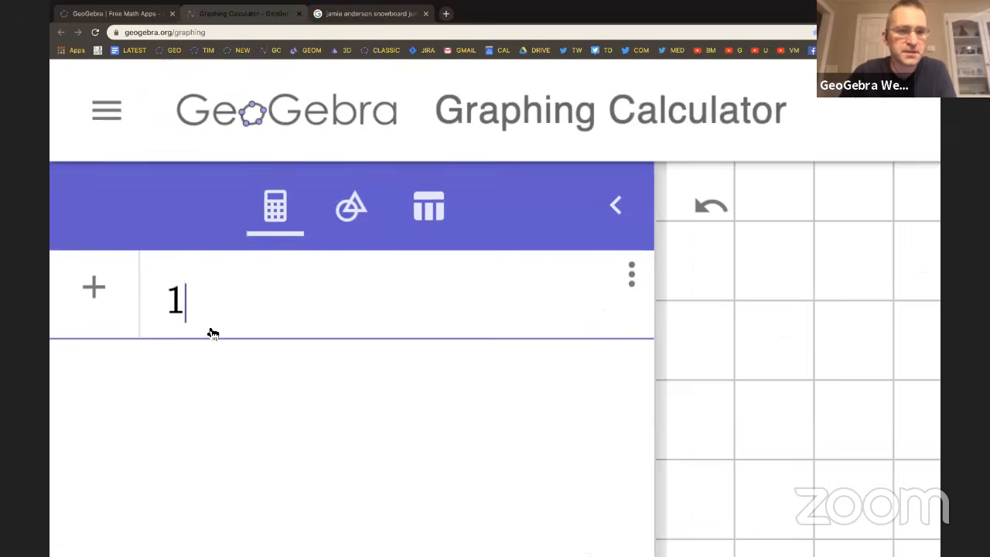
pyautogui.write('000000')
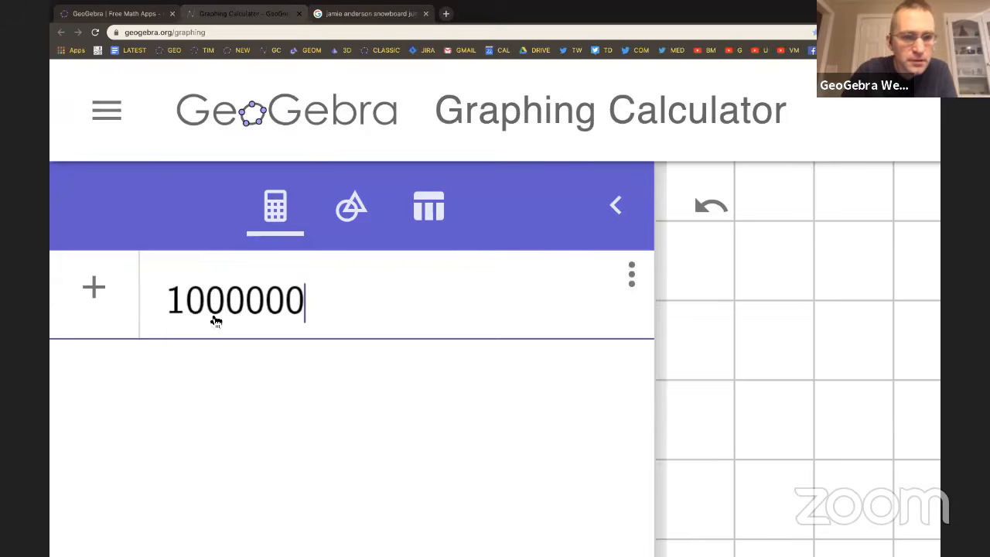
pyautogui.write('(1+')
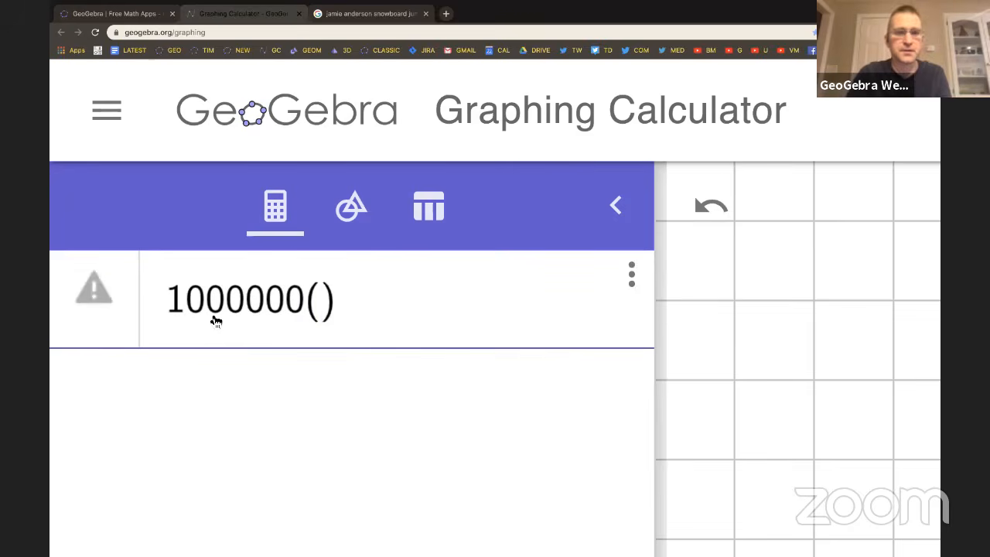
pyautogui.write('.03')
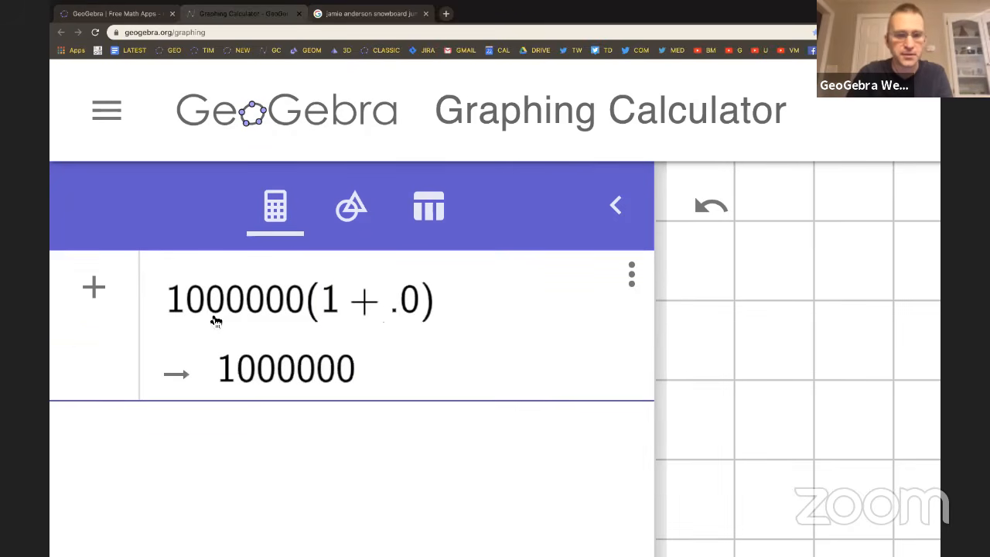
pyautogui.write('/36')
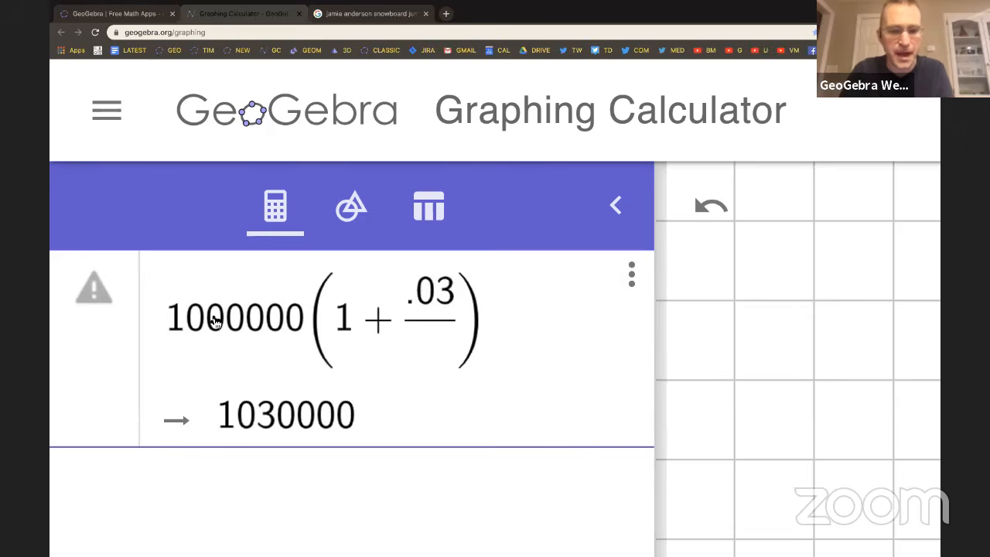
pyautogui.write('5')
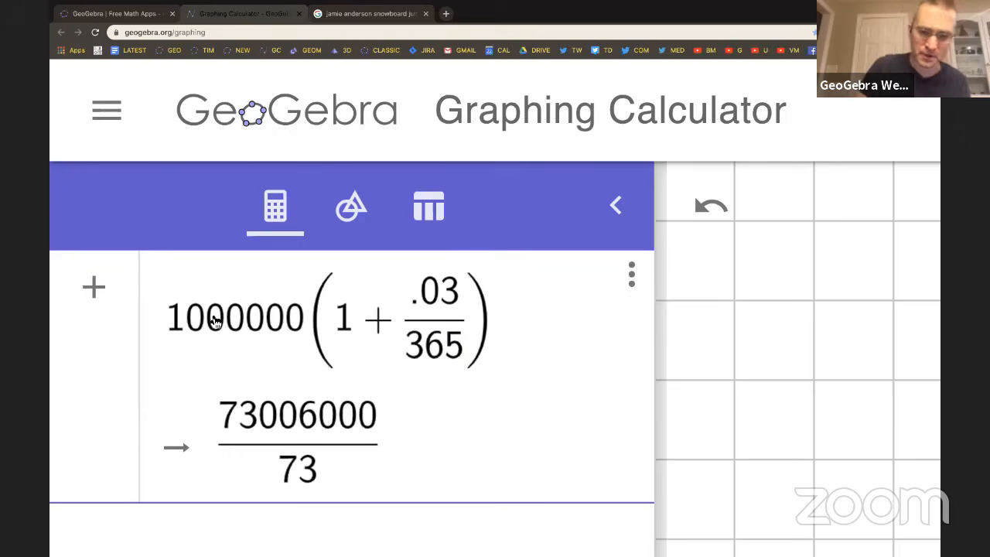
# Raise the parenthesised factor to the power 365x, create the function, and widen the algebra area to fit the whole formula.
pyautogui.press('Right')
pyautogui.press('Right')
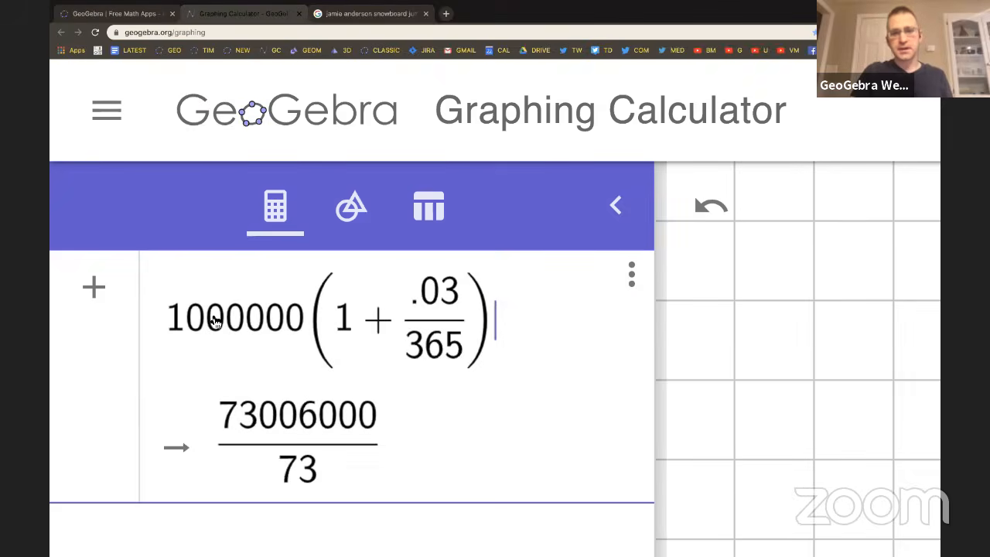
pyautogui.write('^3')
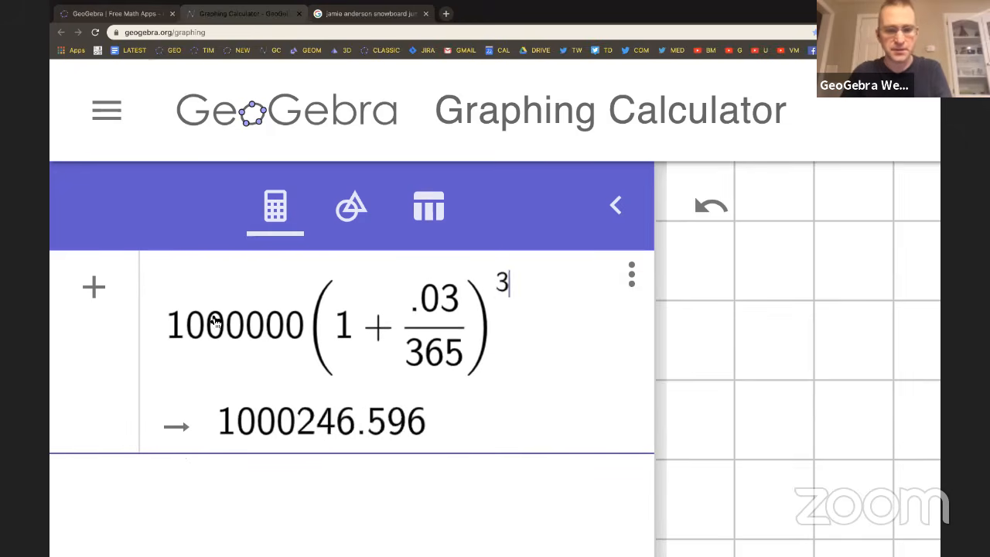
pyautogui.write('65x')
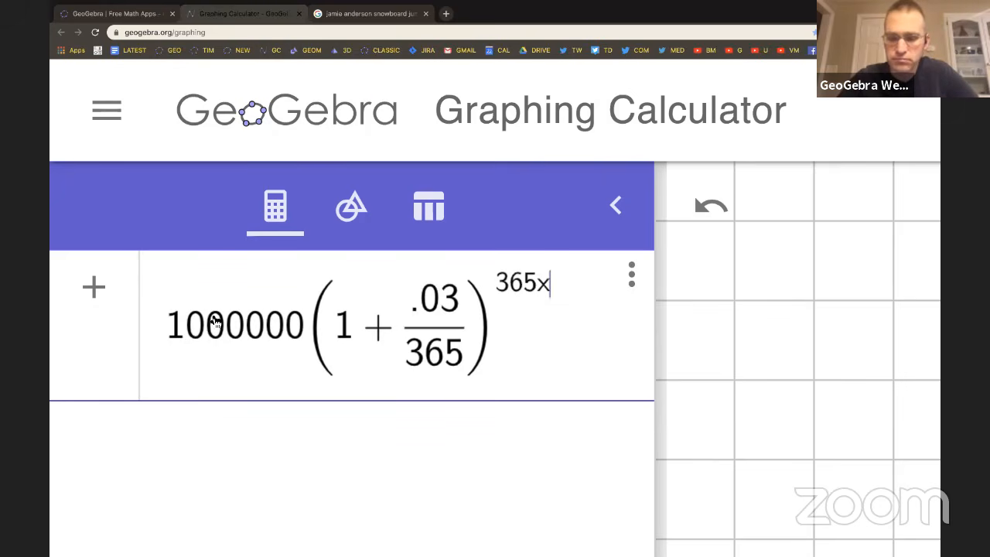
pyautogui.press('Return')
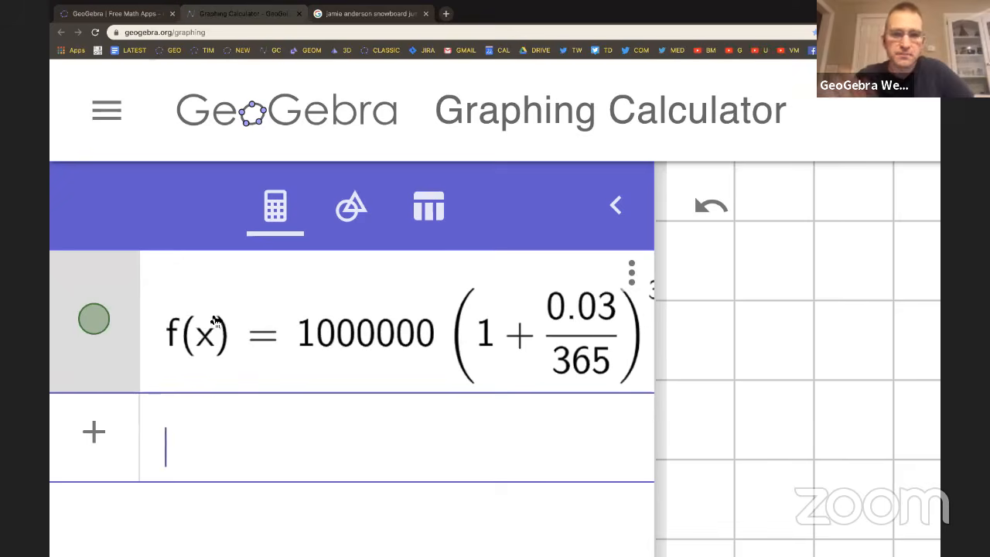
pyautogui.hotkey('ctrl', '0')
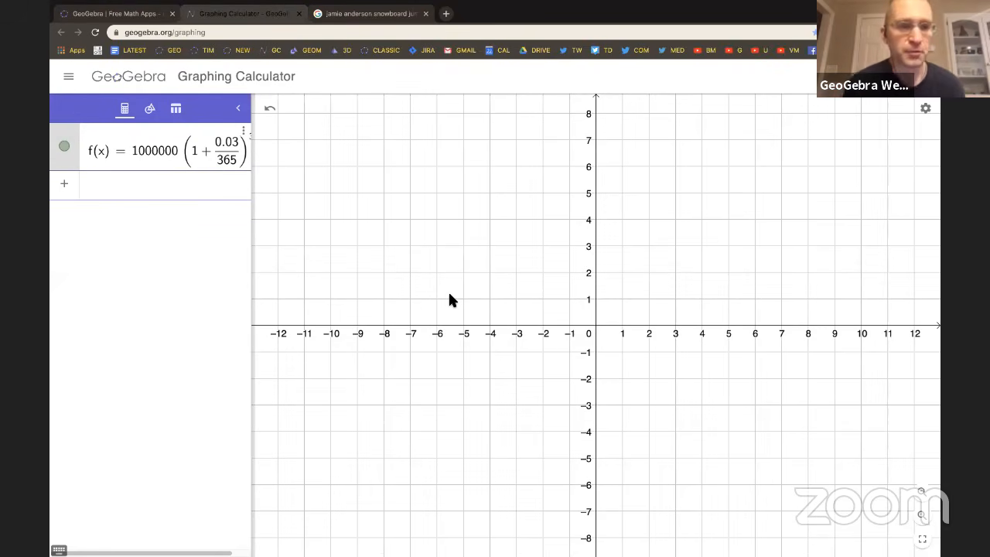
pyautogui.moveTo(255, 225); pyautogui.dragTo(309, 226)
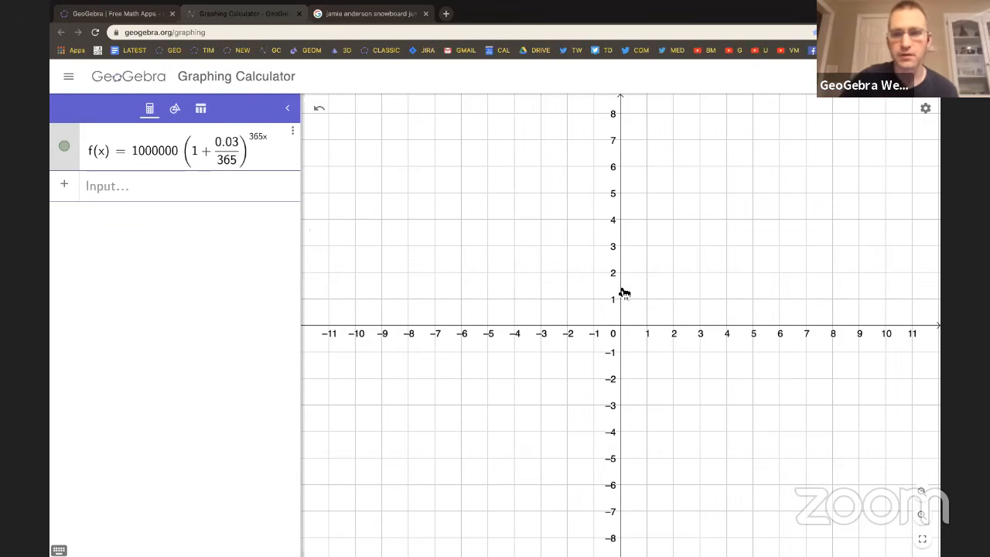
# Examine the compound growth curve at different graph scales to find where it rises relative to the y-axis.
pyautogui.scroll(-15, 624, 292)
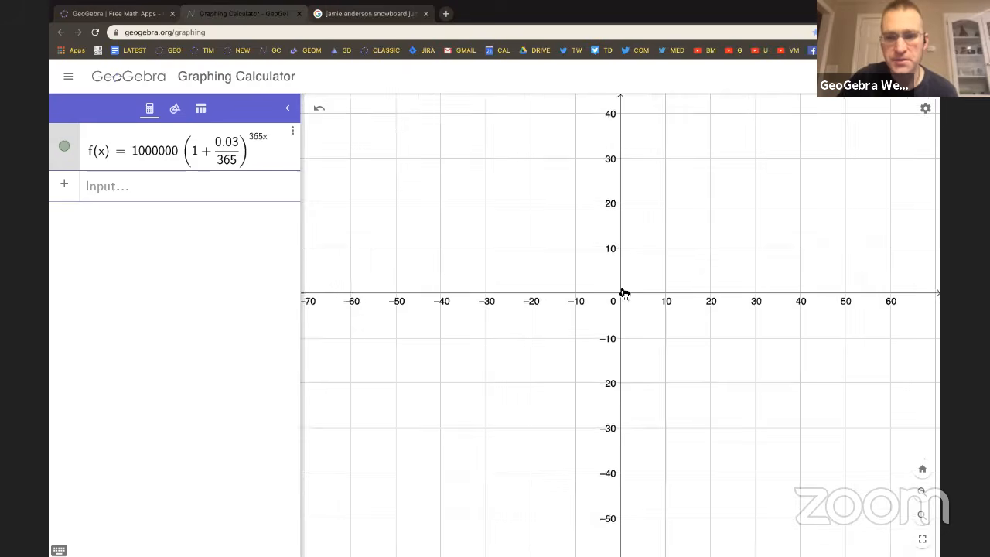
pyautogui.scroll(-15, 624, 292)
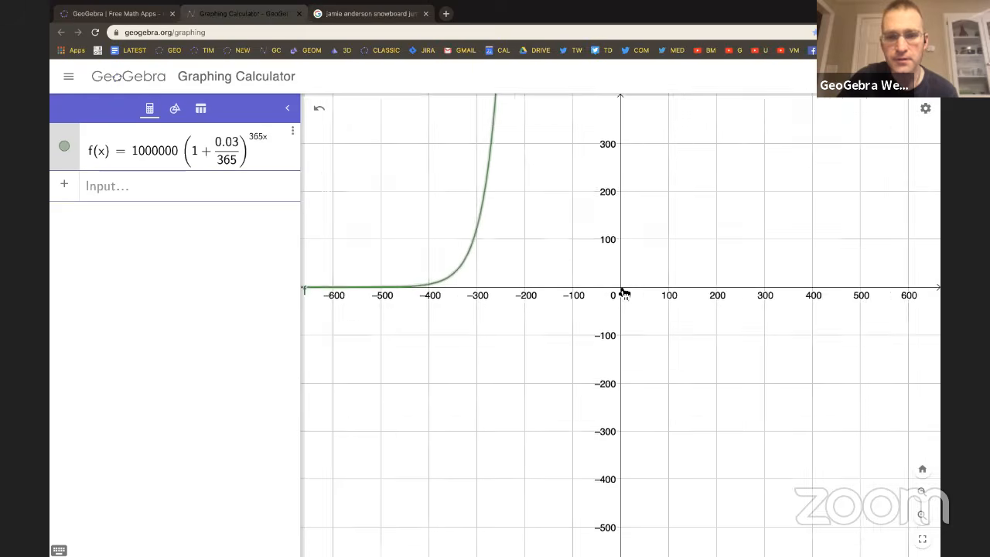
pyautogui.scroll(-10, 624, 292)
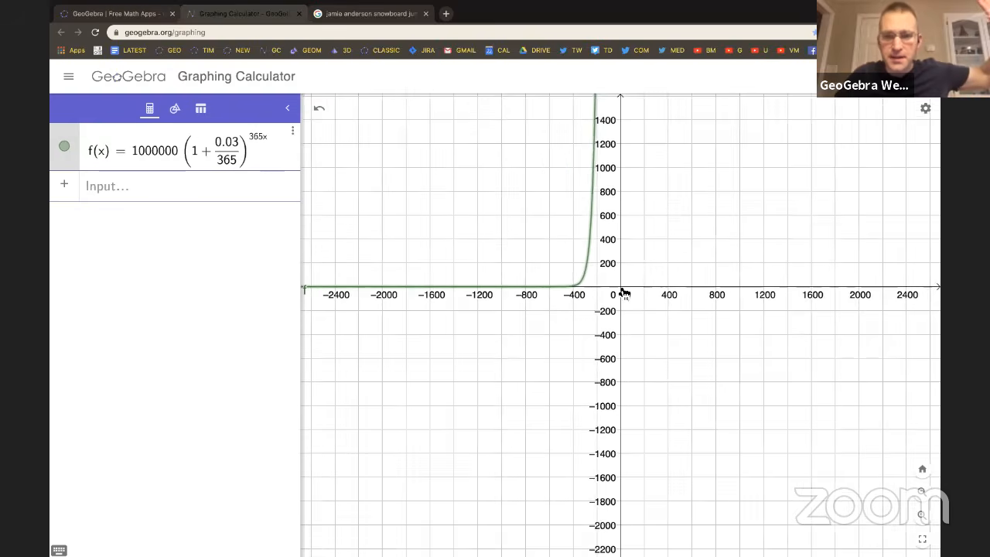
pyautogui.scroll(-10, 624, 292)
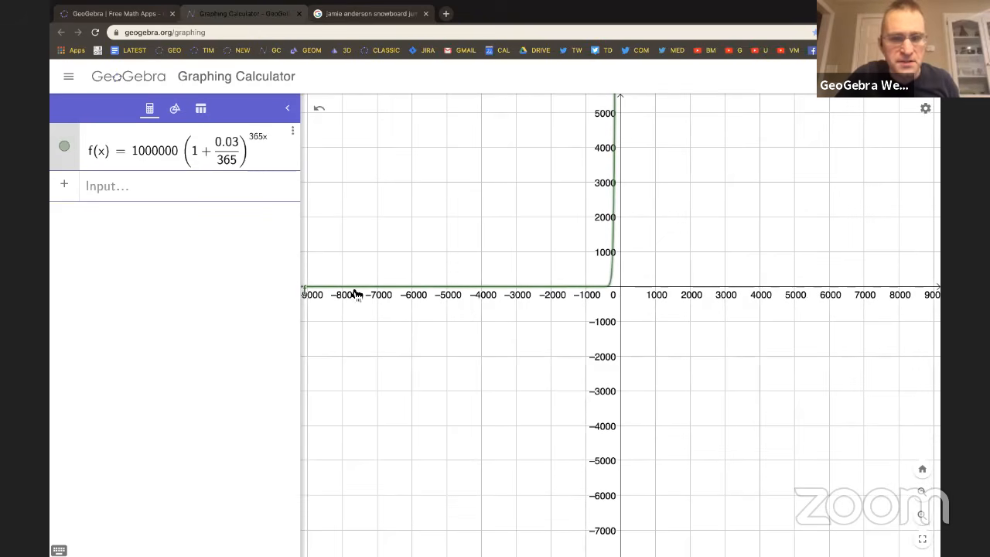
pyautogui.moveTo(757, 234); pyautogui.dragTo(751, 247)
pyautogui.scroll(5, 749, 245)
pyautogui.scroll(4, 670, 263)
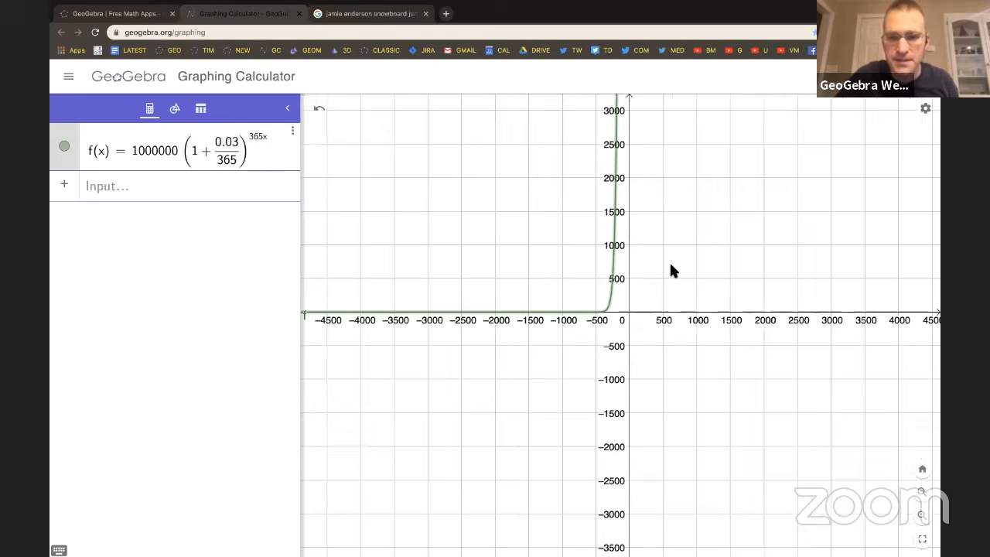
pyautogui.scroll(5, 670, 263)
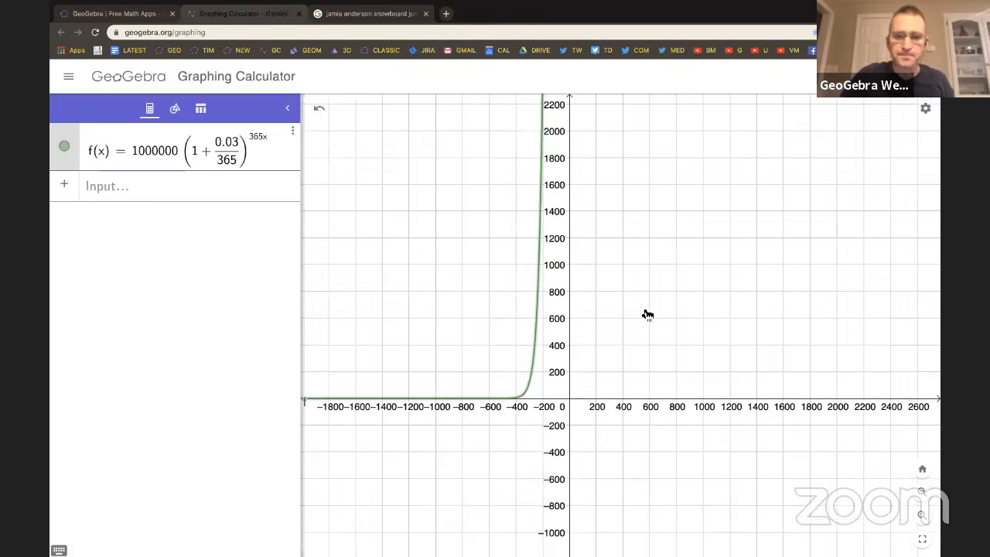
pyautogui.scroll(4, 632, 300)
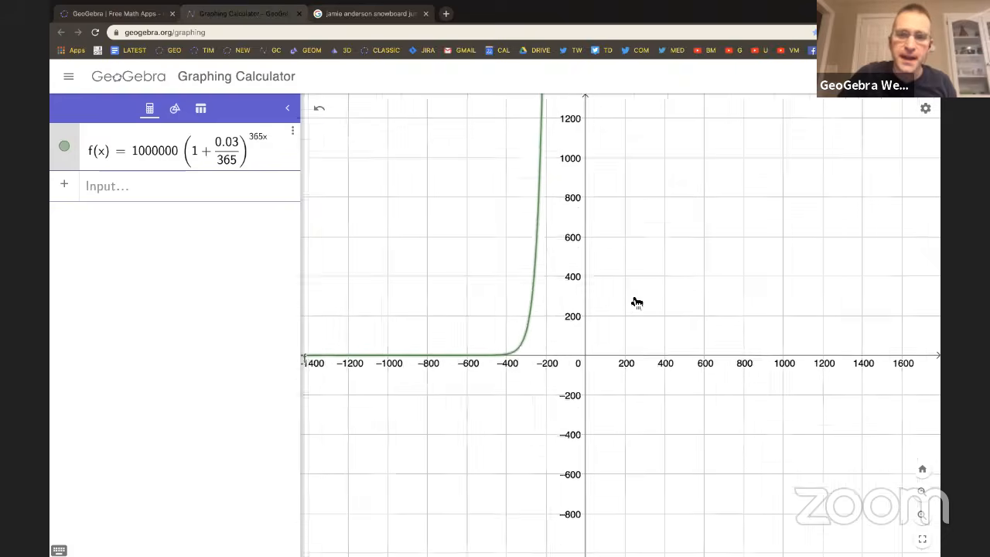
pyautogui.moveTo(710, 212); pyautogui.dragTo(721, 198)
pyautogui.moveTo(667, 295); pyautogui.dragTo(858, 166)
pyautogui.click(931, 112)
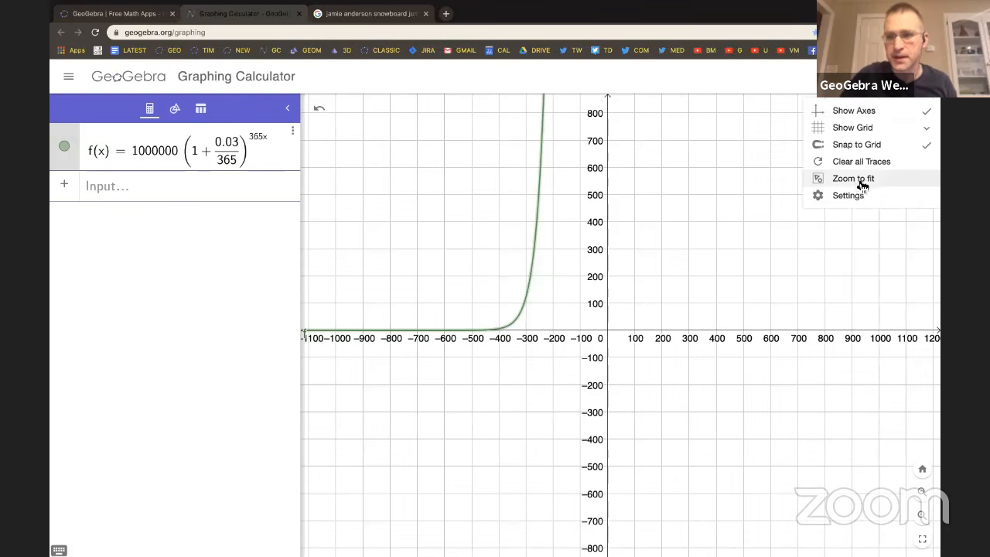
pyautogui.click(803, 259)
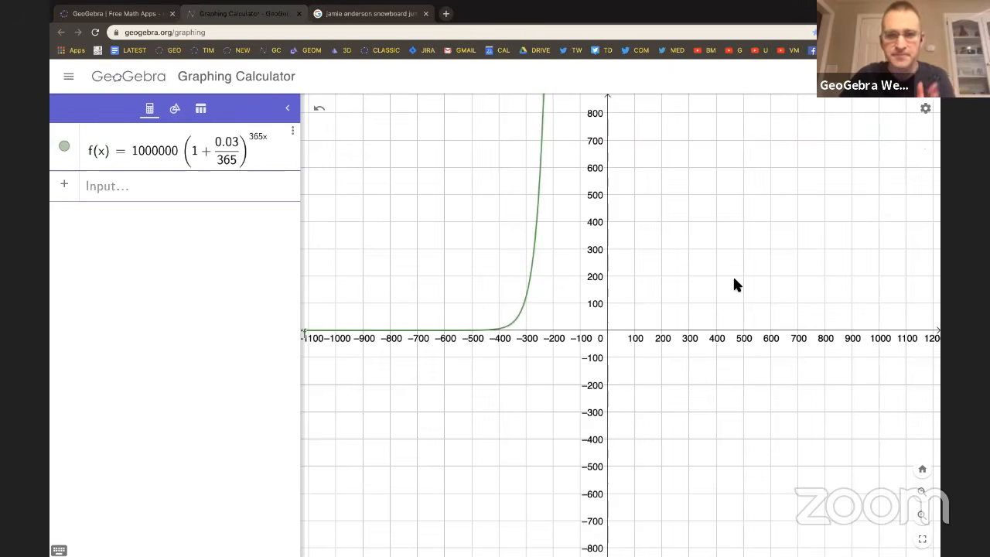
# Rescale the graph so the x-axis spans about -70 to 90 and the y-axis alone reaches about 1800000.
pyautogui.scroll(6, 604, 299)
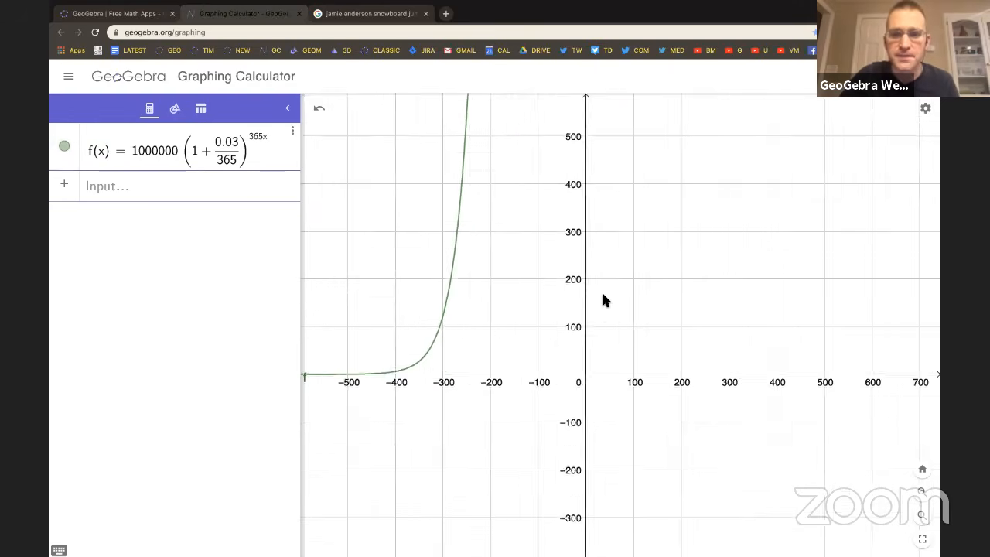
pyautogui.scroll(3, 607, 303)
pyautogui.scroll(5, 636, 290)
pyautogui.scroll(3, 696, 172)
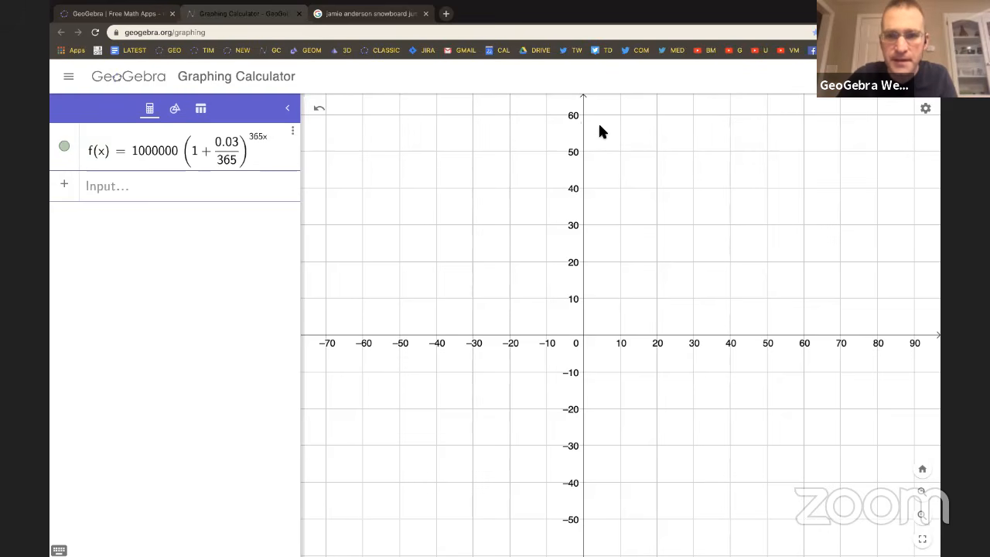
pyautogui.moveTo(582, 127); pyautogui.dragTo(577, 283)
pyautogui.moveTo(585, 121); pyautogui.dragTo(586, 310)
pyautogui.moveTo(586, 126); pyautogui.dragTo(586, 322)
pyautogui.moveTo(586, 138); pyautogui.dragTo(596, 284)
pyautogui.moveTo(585, 192); pyautogui.dragTo(582, 270)
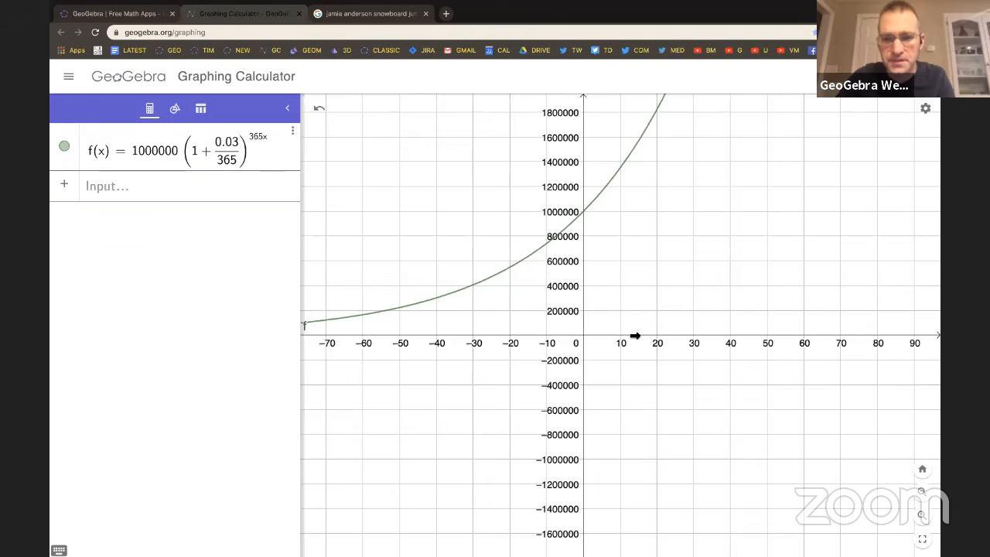
# Rescale the graph around the exponential curve and add the horizontal line y = 2000000.
pyautogui.moveTo(633, 337); pyautogui.dragTo(665, 338)
pyautogui.moveTo(685, 252); pyautogui.dragTo(688, 311)
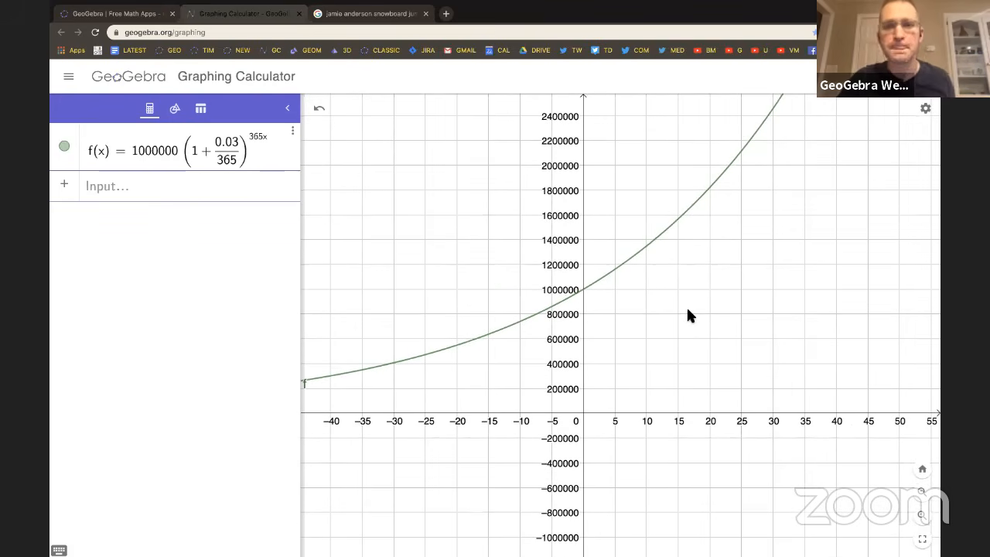
pyautogui.click(210, 183)
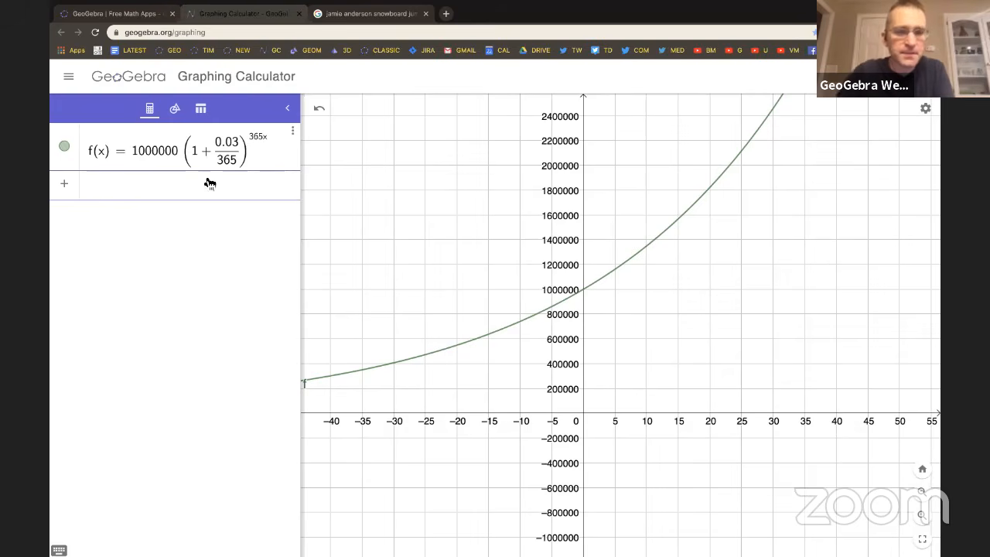
pyautogui.write('y')
pyautogui.write('=2000000')
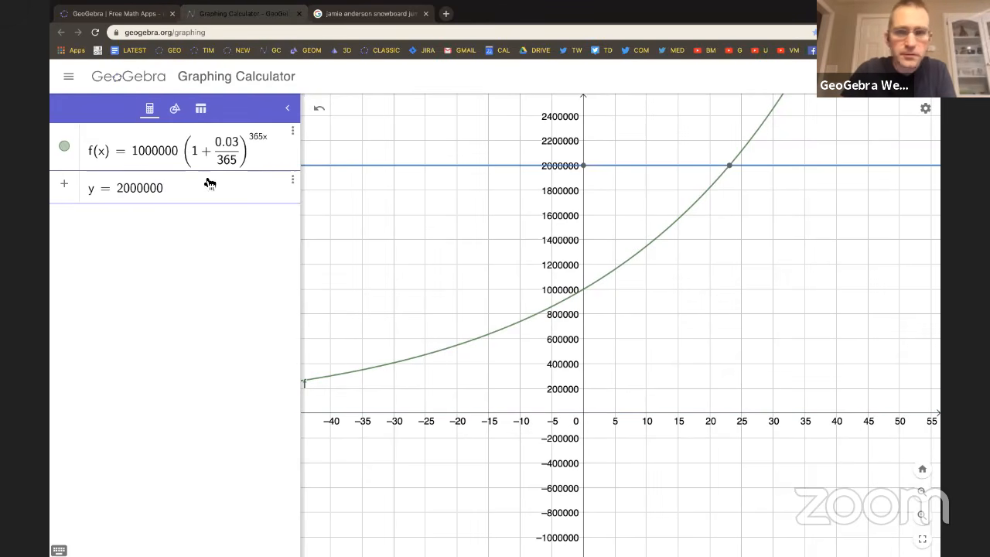
pyautogui.press('Return')
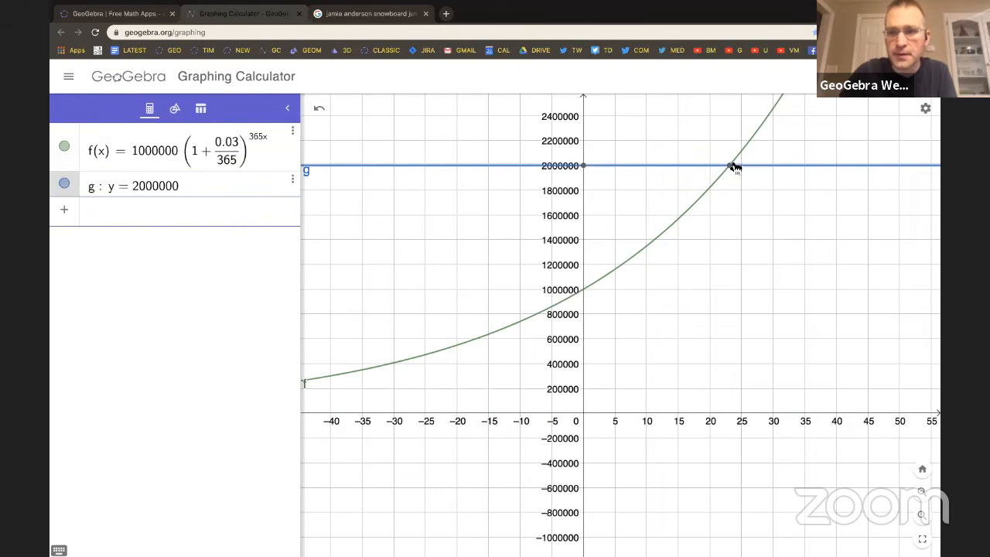
# Read the coordinates of the point where the line y = 2000000 intersects the exponential curve.
pyautogui.moveTo(733, 168)
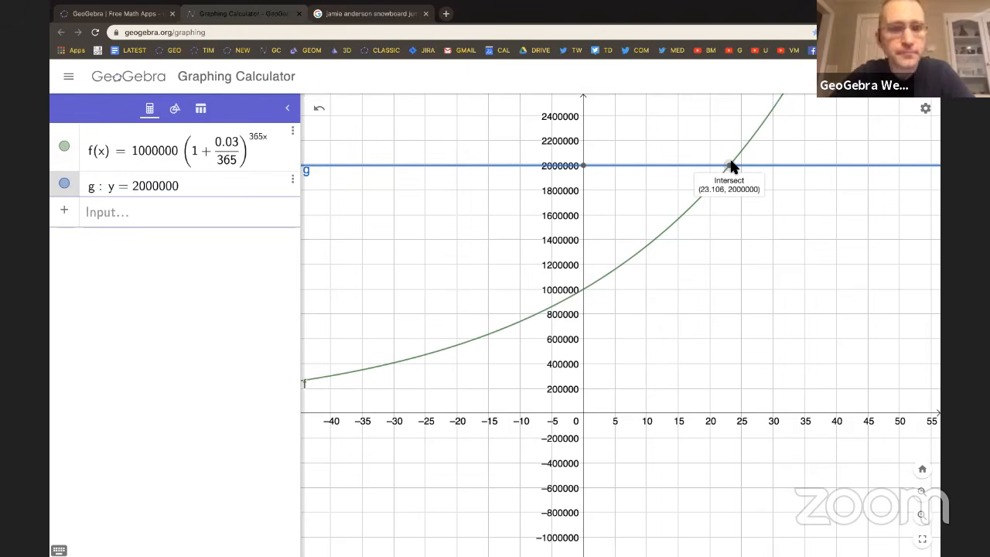
pyautogui.moveTo(665, 323); pyautogui.dragTo(674, 341)
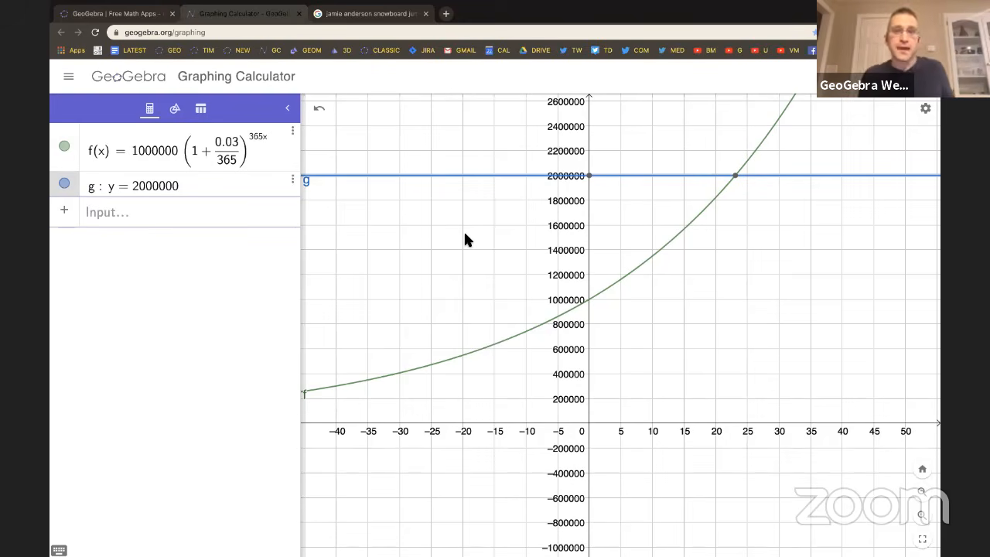
pyautogui.moveTo(468, 240); pyautogui.dragTo(469, 246)
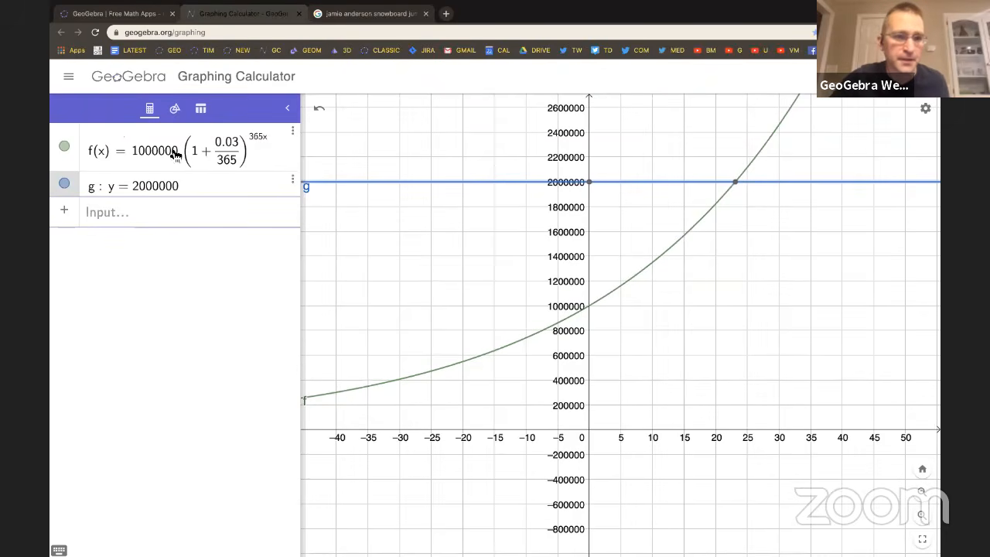
pyautogui.scroll(5, 176, 157)
pyautogui.scroll(-5, 473, 380)
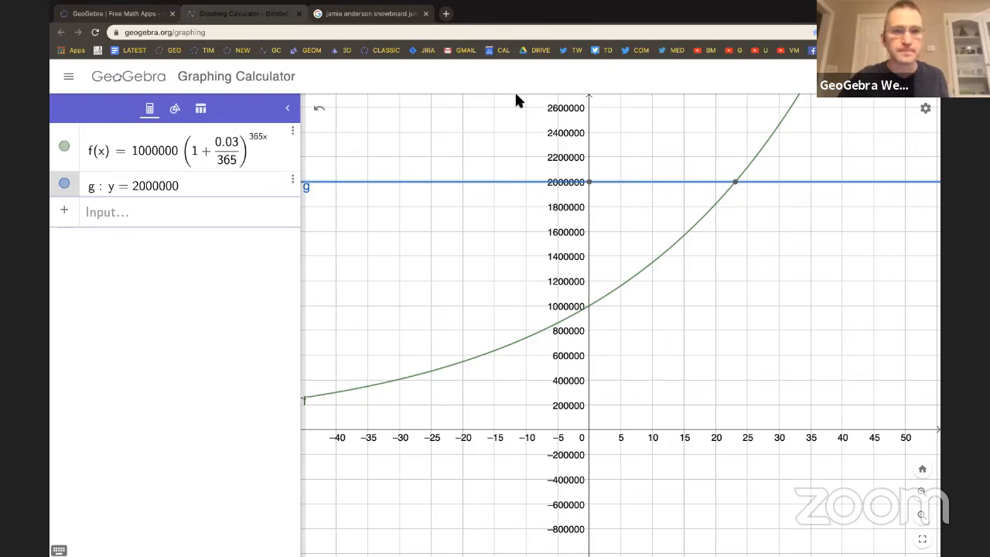
pyautogui.moveTo(444, 133); pyautogui.dragTo(437, 159)
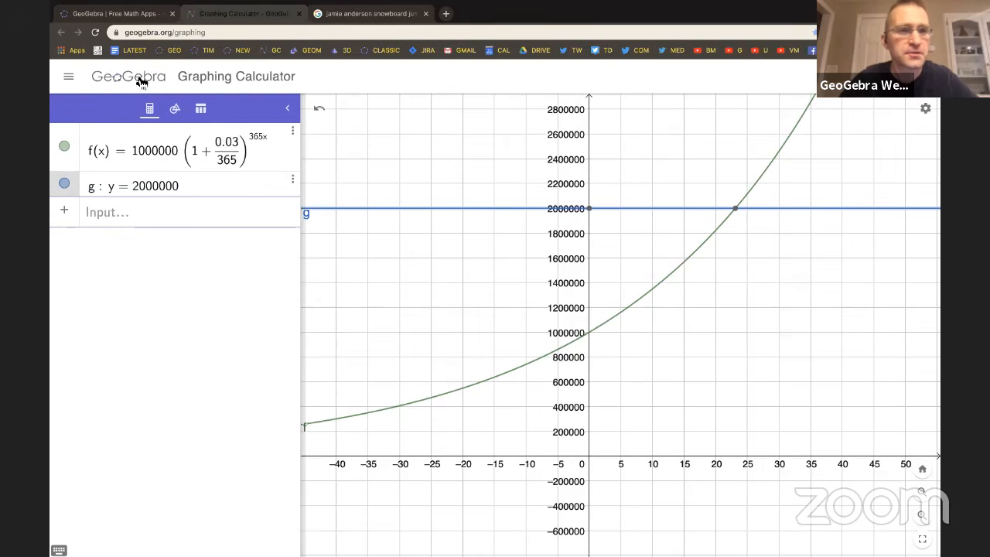
# Return to the GeoGebra home page, leaving the current graph unsaved.
pyautogui.scroll(5, 142, 82)
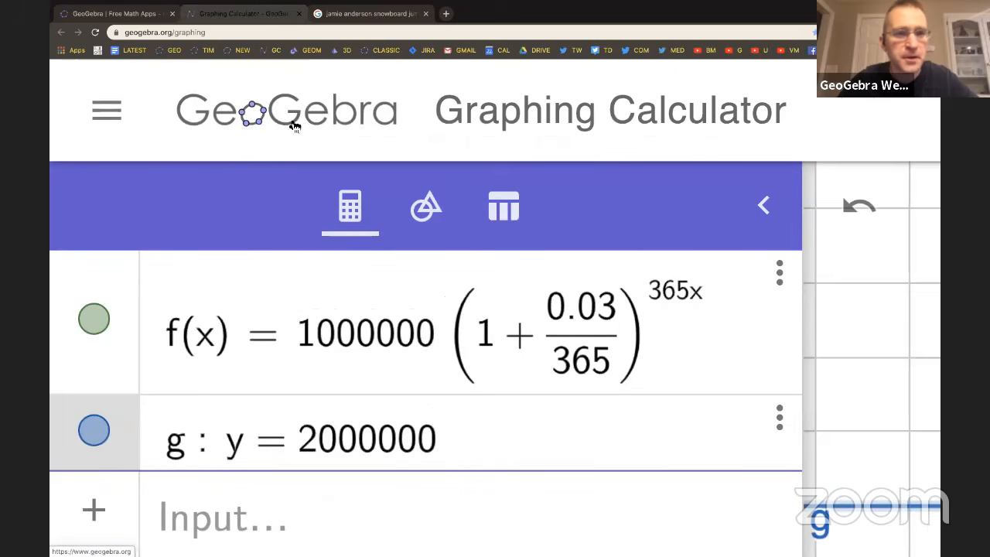
pyautogui.click(292, 123)
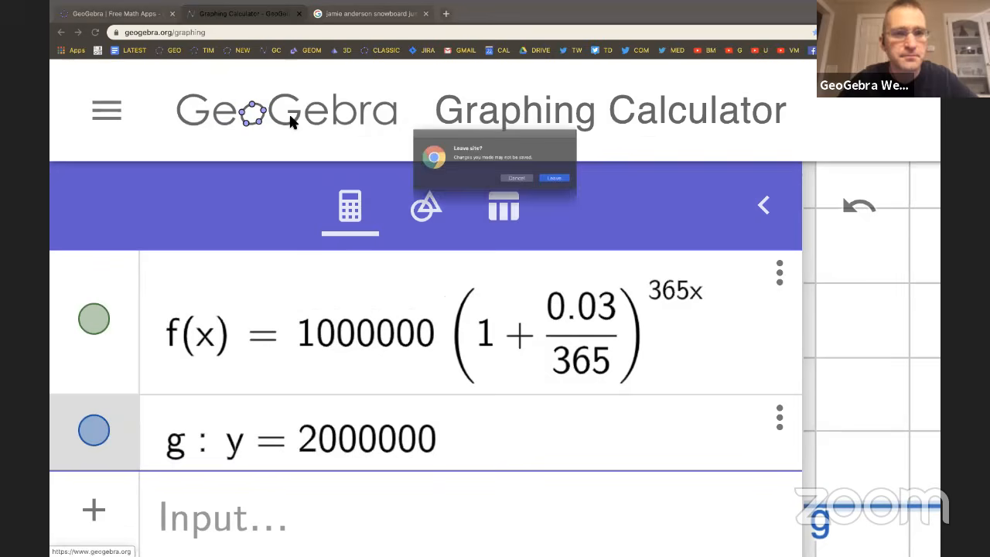
pyautogui.click(567, 179)
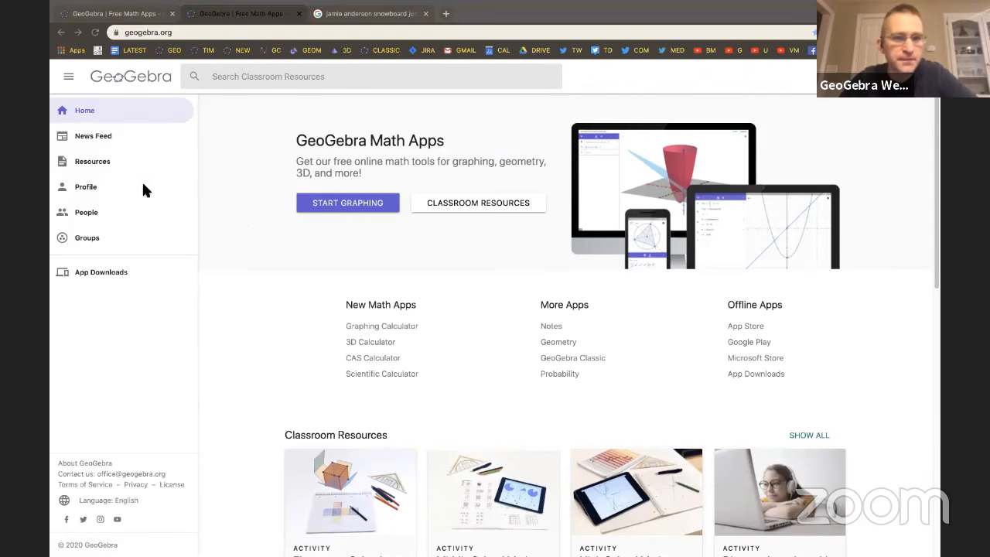
# Open the Geometry app from the list of GeoGebra apps.
pyautogui.click(859, 76)
pyautogui.click(859, 76)
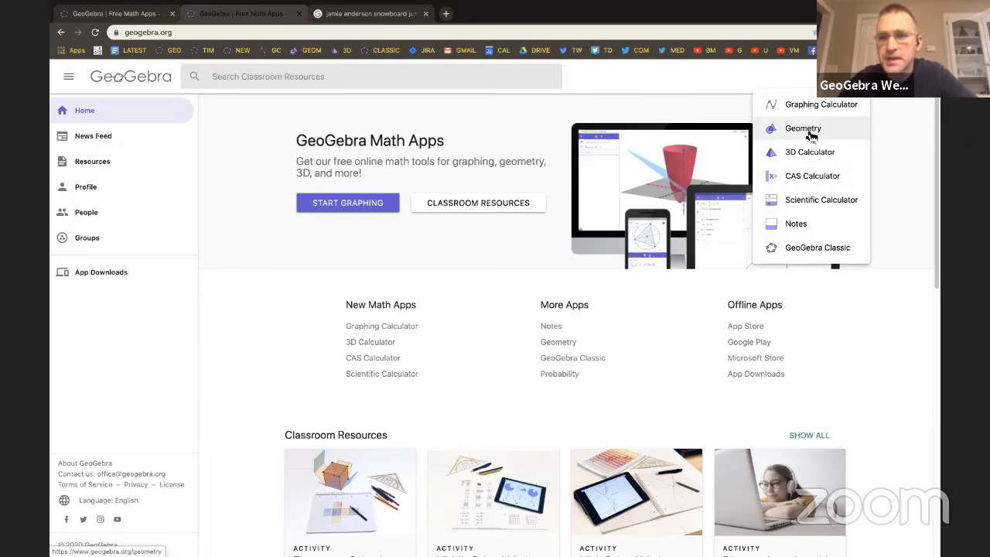
pyautogui.scroll(5, 811, 136)
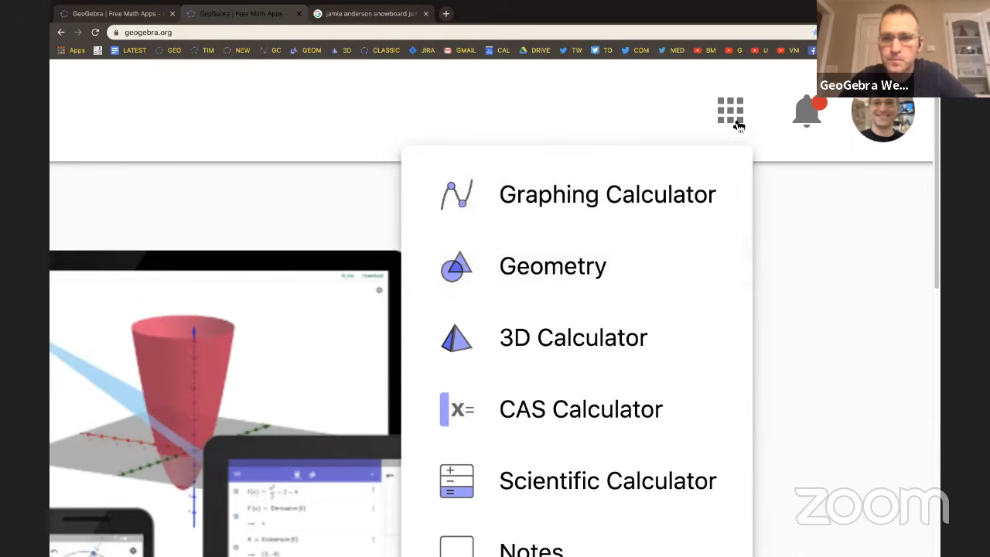
pyautogui.scroll(-5, 738, 123)
pyautogui.click(797, 128)
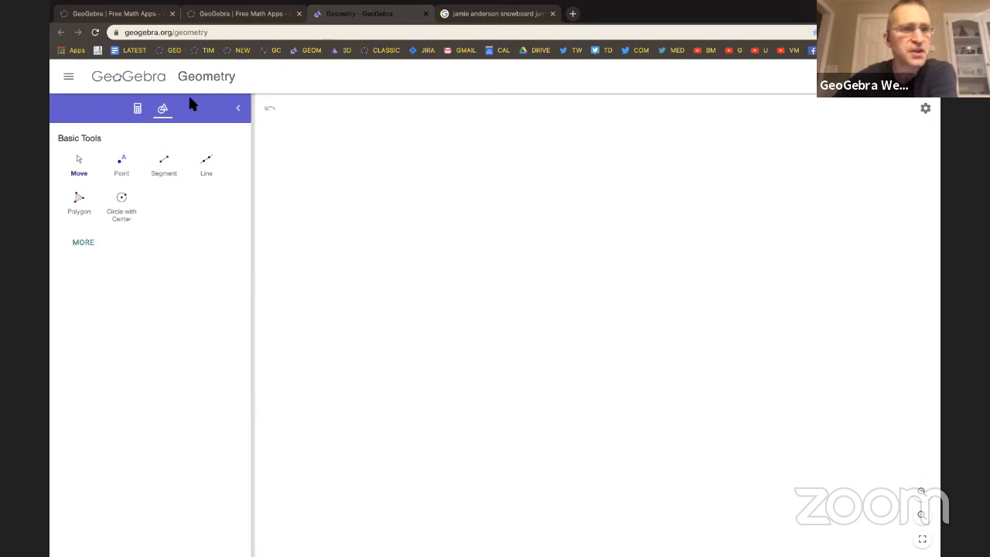
# Draw three circles: center A through B, center C through B, and center B through A.
pyautogui.click(126, 199)
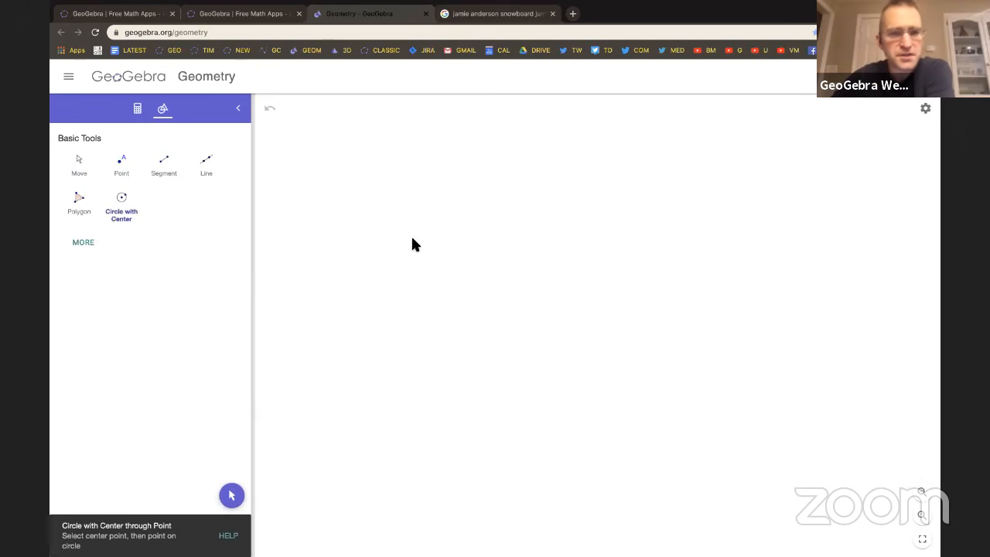
pyautogui.click(519, 292)
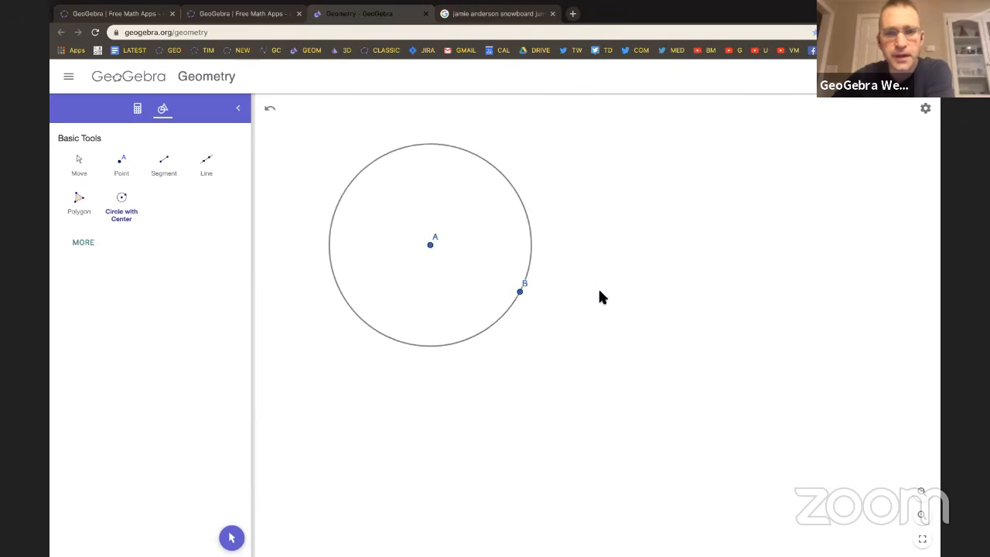
pyautogui.click(521, 292)
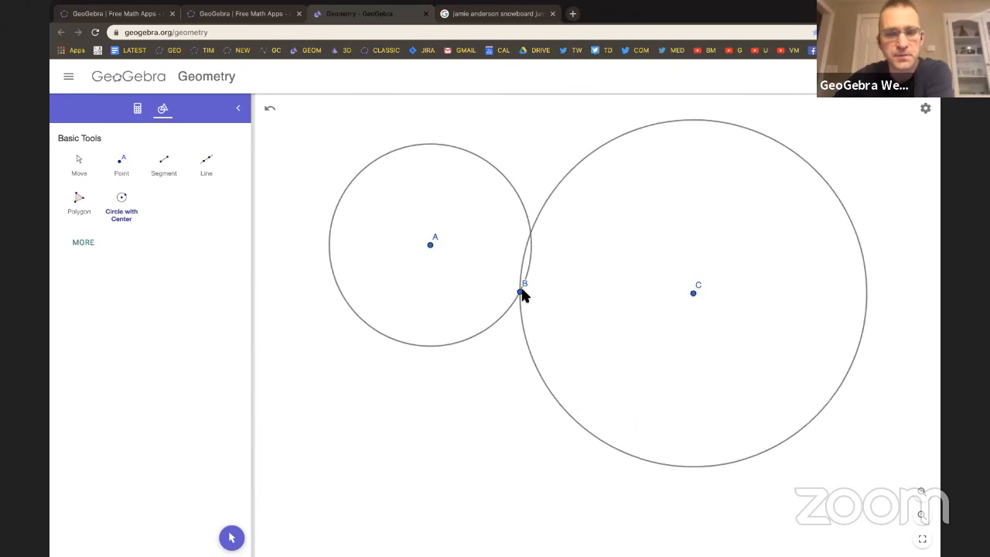
pyautogui.click(520, 292)
pyautogui.click(431, 245)
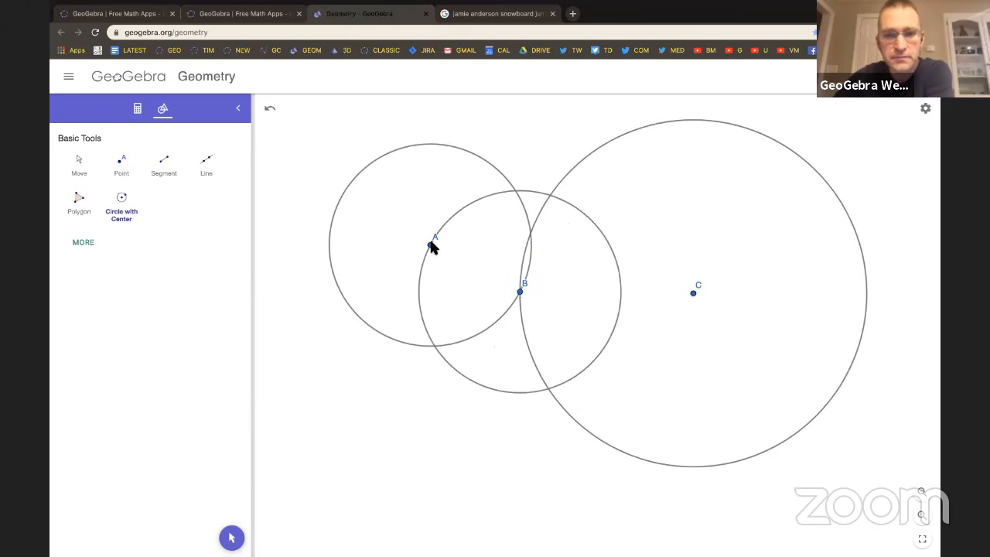
# Draw a triangle with the Polygon tool, placing two vertices below the circles and the third inside the largest circle.
pyautogui.click(79, 198)
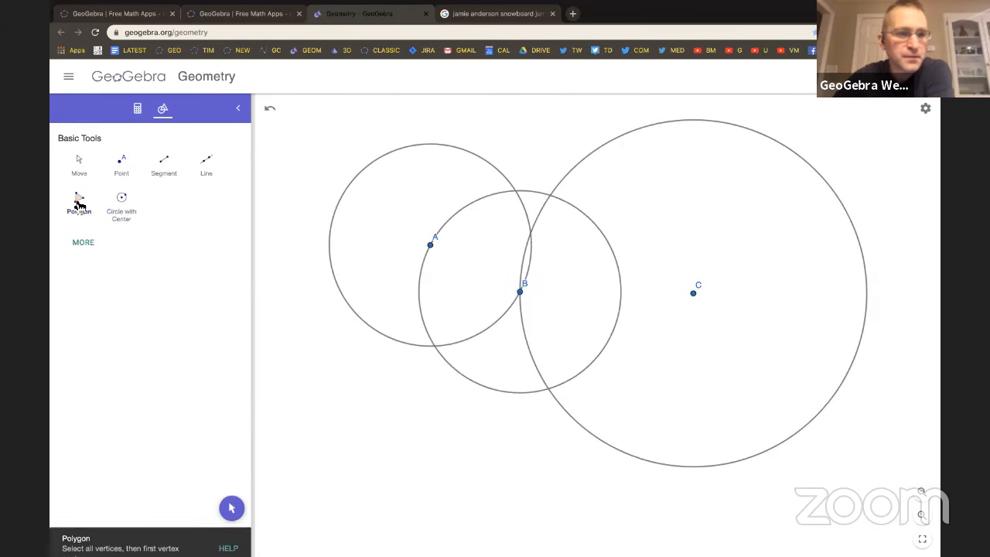
pyautogui.click(383, 435)
pyautogui.click(582, 481)
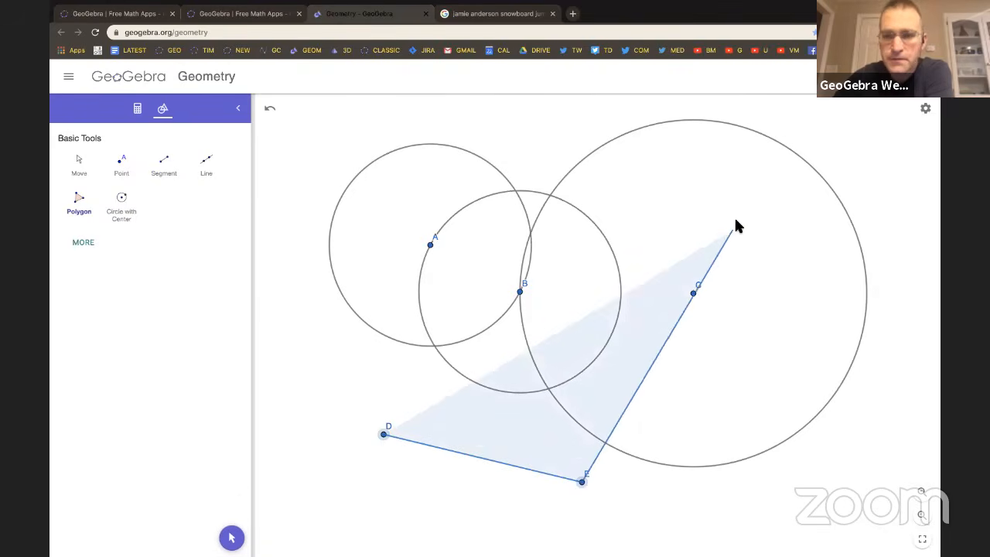
pyautogui.click(748, 172)
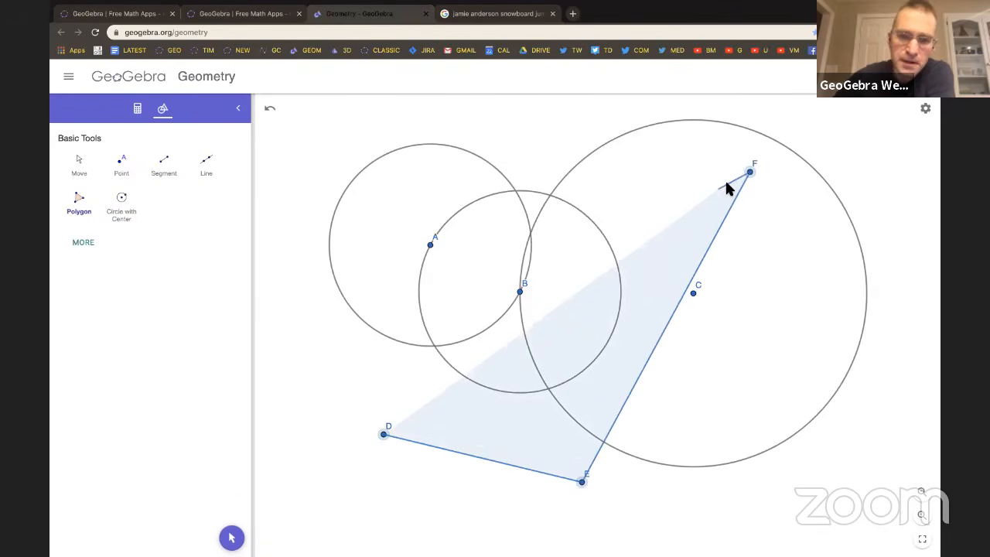
pyautogui.click(384, 435)
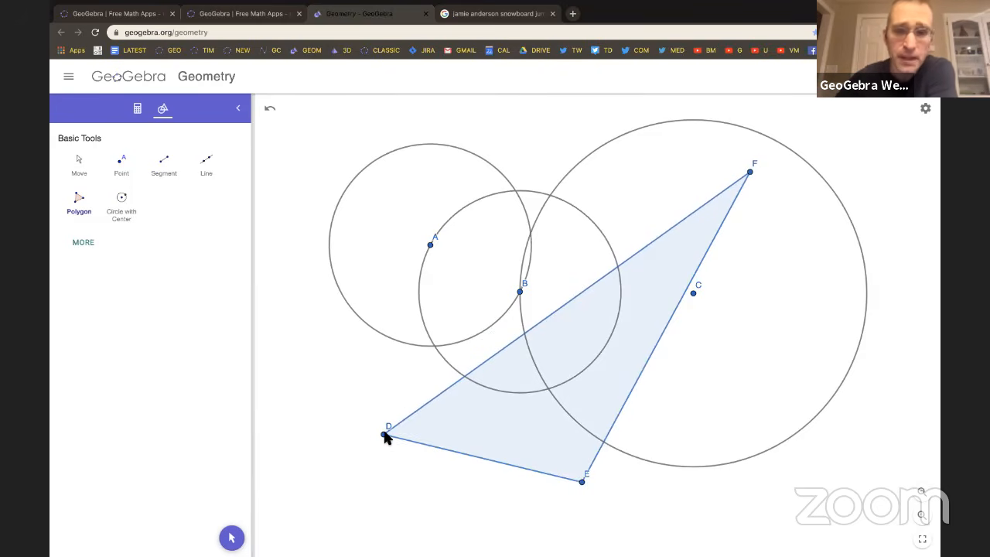
# Reshape the triangle by moving vertex D to the lower left of the circle centered at A.
pyautogui.click(232, 539)
pyautogui.moveTo(385, 435); pyautogui.dragTo(645, 404)
pyautogui.moveTo(381, 361); pyautogui.dragTo(313, 389)
# Show the algebra list of the construction's objects and move vertex D closer to vertex E.
pyautogui.click(166, 161)
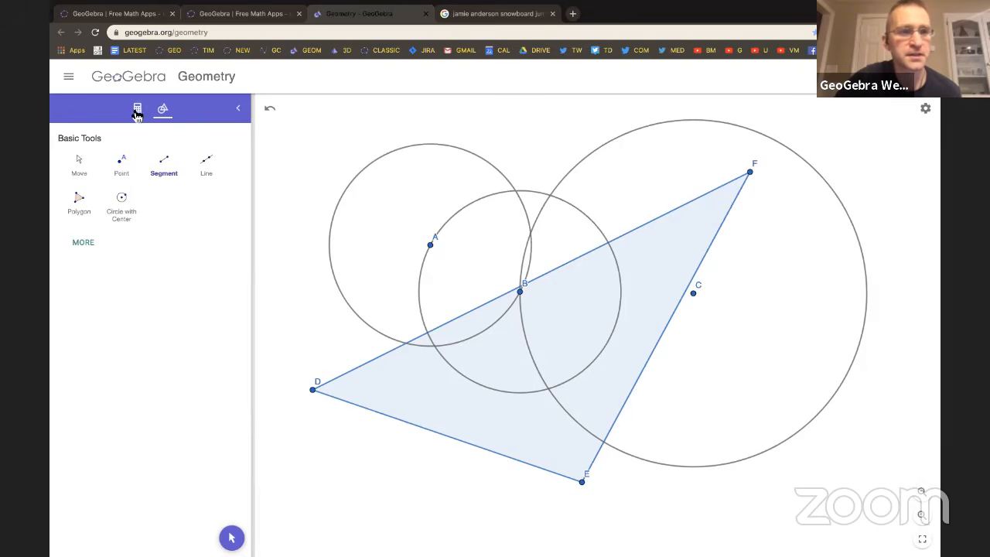
pyautogui.scroll(5, 137, 116)
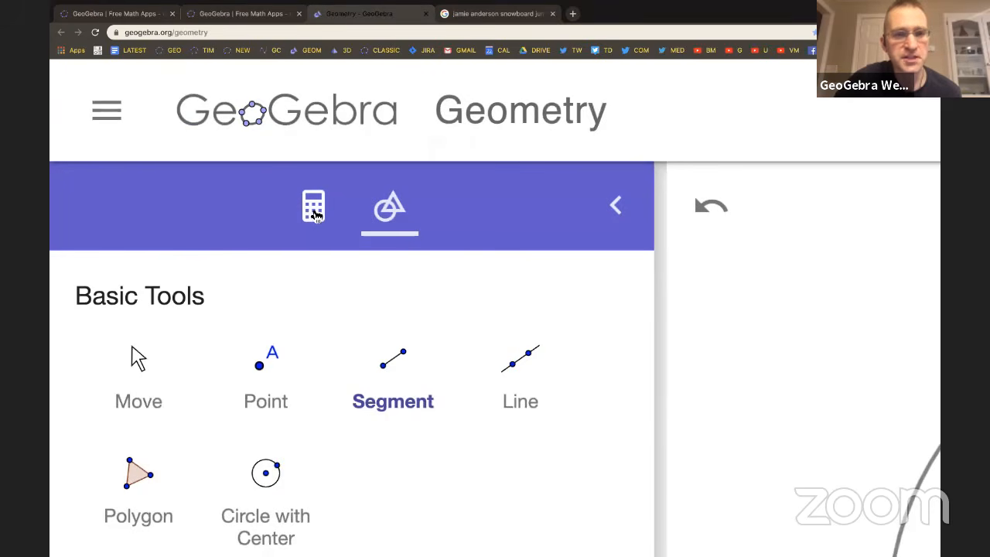
pyautogui.click(325, 227)
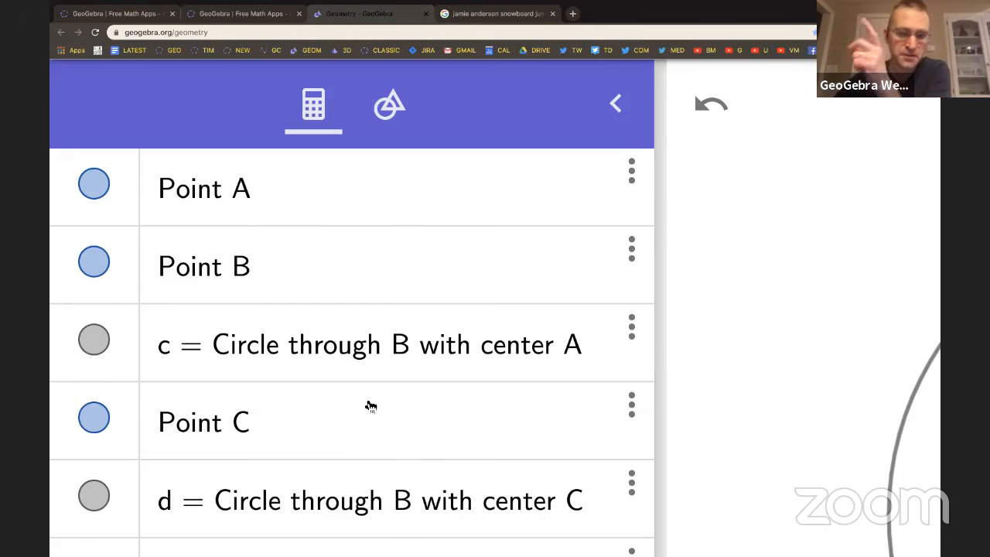
pyautogui.scroll(-10, 371, 407)
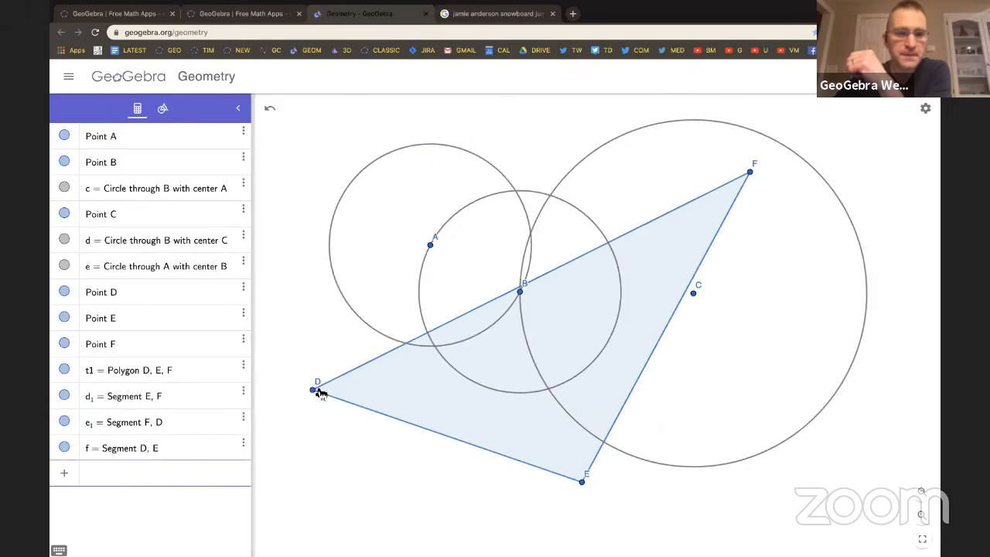
pyautogui.click(317, 393)
pyautogui.moveTo(319, 394); pyautogui.dragTo(422, 427)
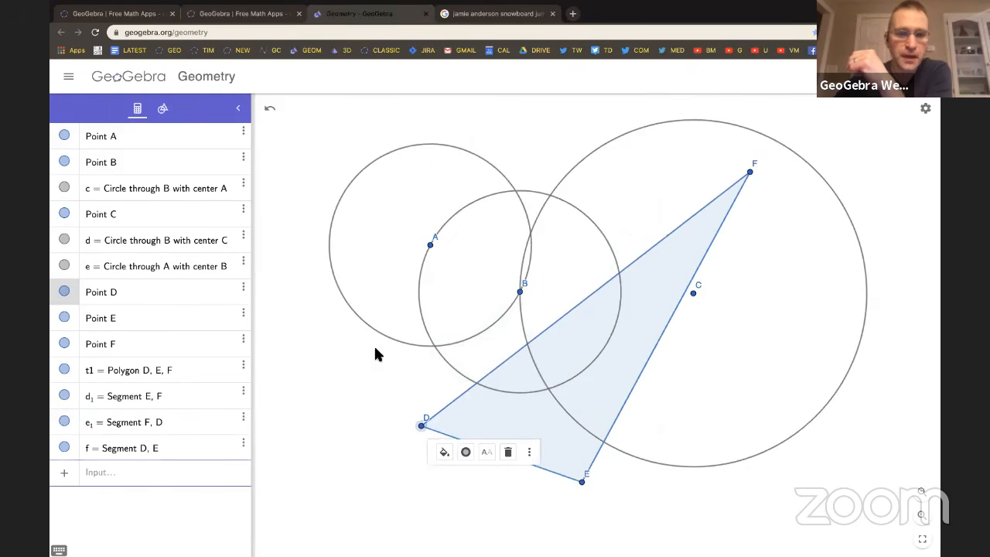
# Delete all three circles from the construction, keeping the triangle.
pyautogui.click(385, 339)
pyautogui.press('Delete')
pyautogui.click(428, 337)
pyautogui.press('Delete')
pyautogui.click(525, 263)
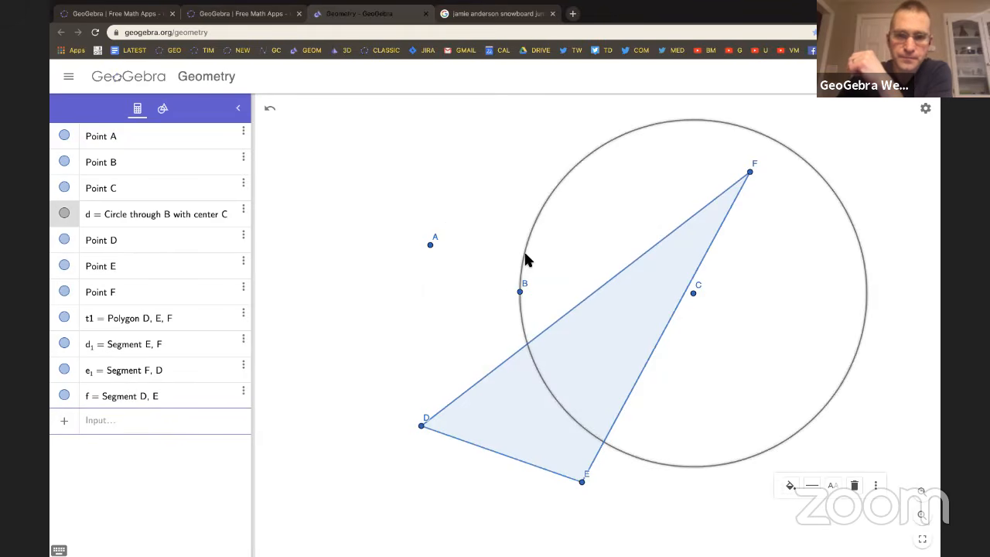
pyautogui.press('Delete')
# Delete the leftover points B, A and C so that only triangle DEF remains.
pyautogui.click(519, 291)
pyautogui.press('Delete')
pyautogui.click(431, 246)
pyautogui.press('Delete')
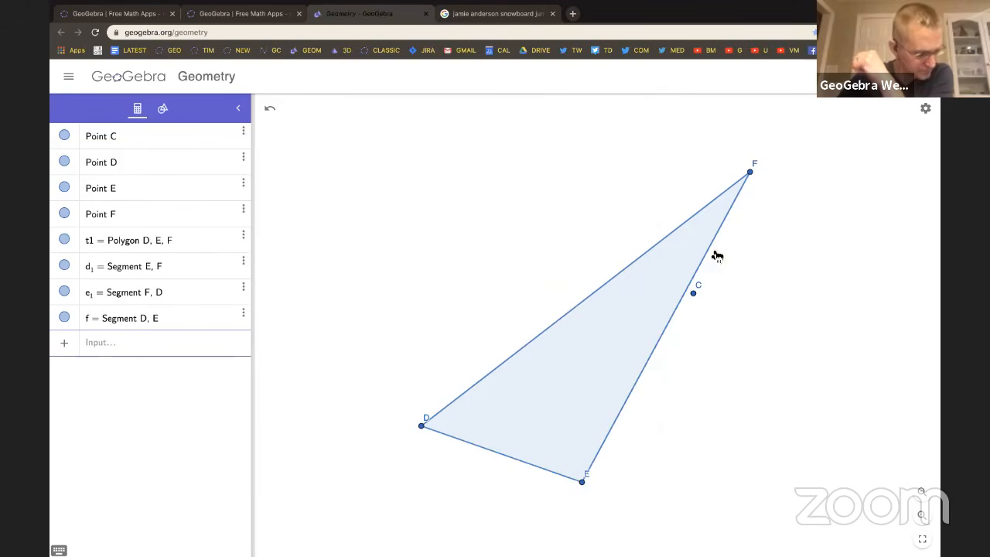
pyautogui.click(694, 293)
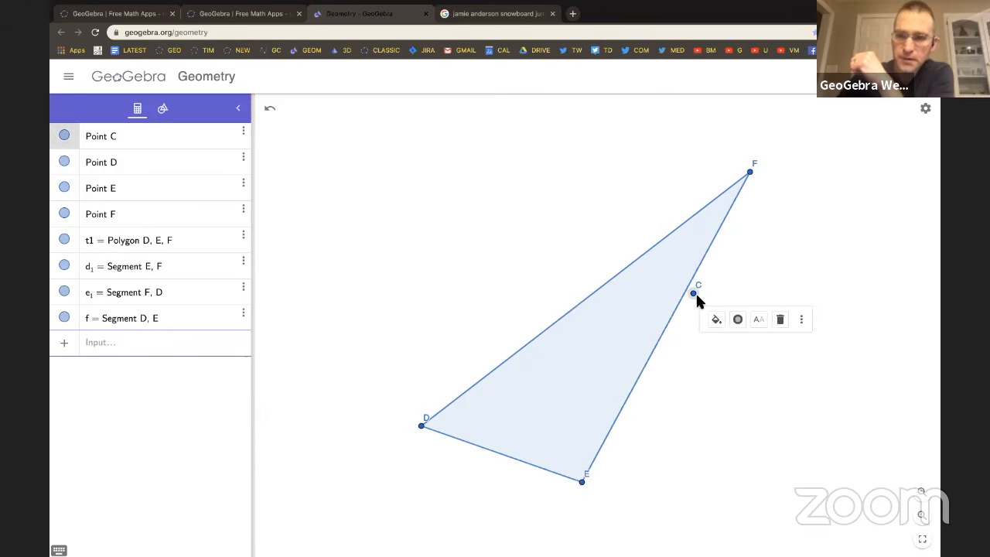
pyautogui.press('Delete')
# Reshape triangle DEF by moving E to the upper left, F down at the right, and D to the lower left.
pyautogui.moveTo(581, 481); pyautogui.dragTo(442, 161)
pyautogui.moveTo(422, 424); pyautogui.dragTo(362, 402)
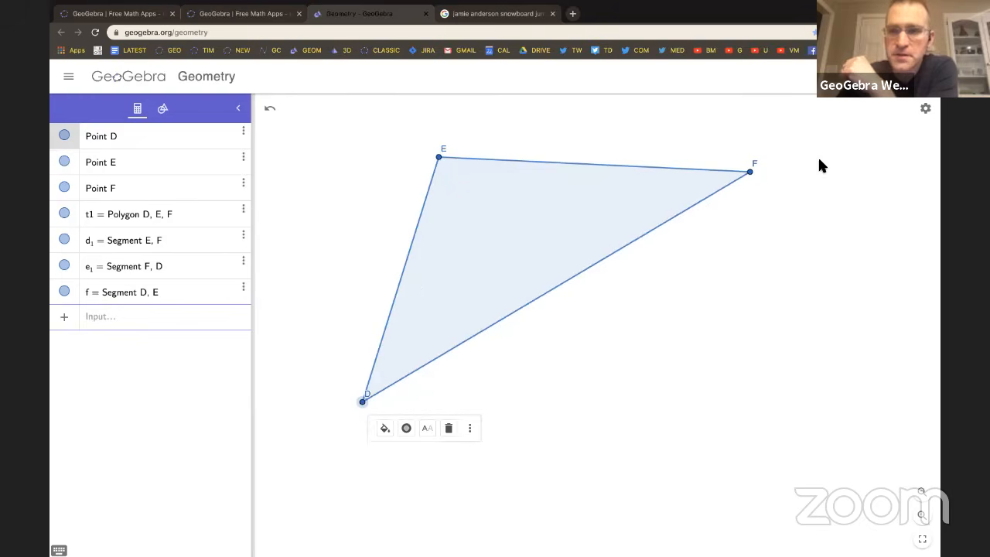
pyautogui.moveTo(761, 176); pyautogui.dragTo(787, 285)
pyautogui.click(782, 223)
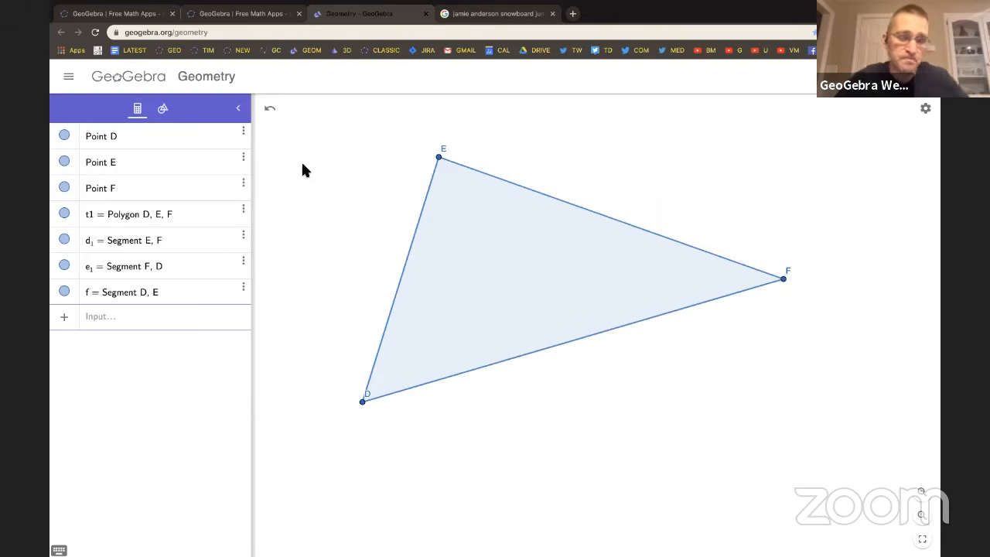
pyautogui.moveTo(363, 401); pyautogui.dragTo(406, 362)
pyautogui.moveTo(471, 318); pyautogui.dragTo(392, 421)
pyautogui.moveTo(442, 162); pyautogui.dragTo(438, 196)
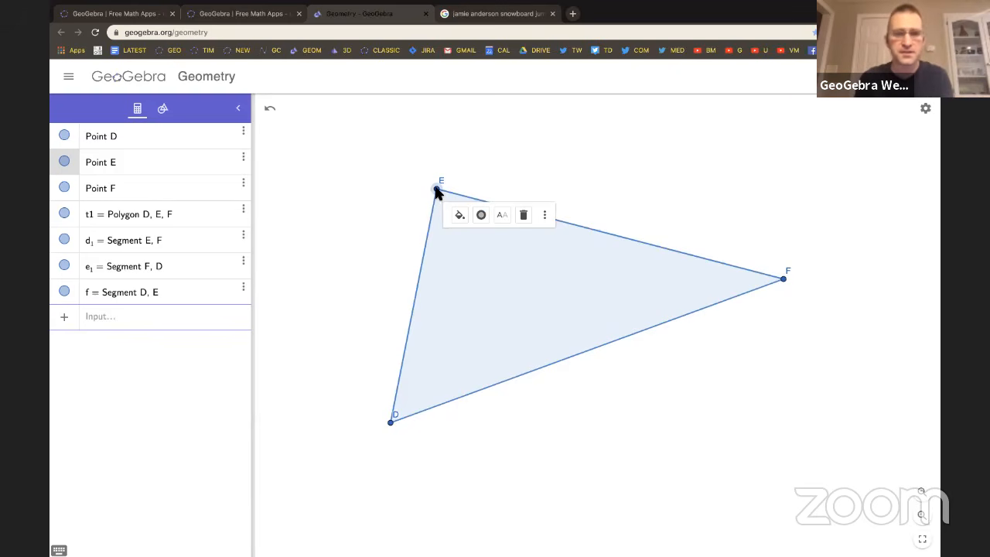
pyautogui.click(347, 196)
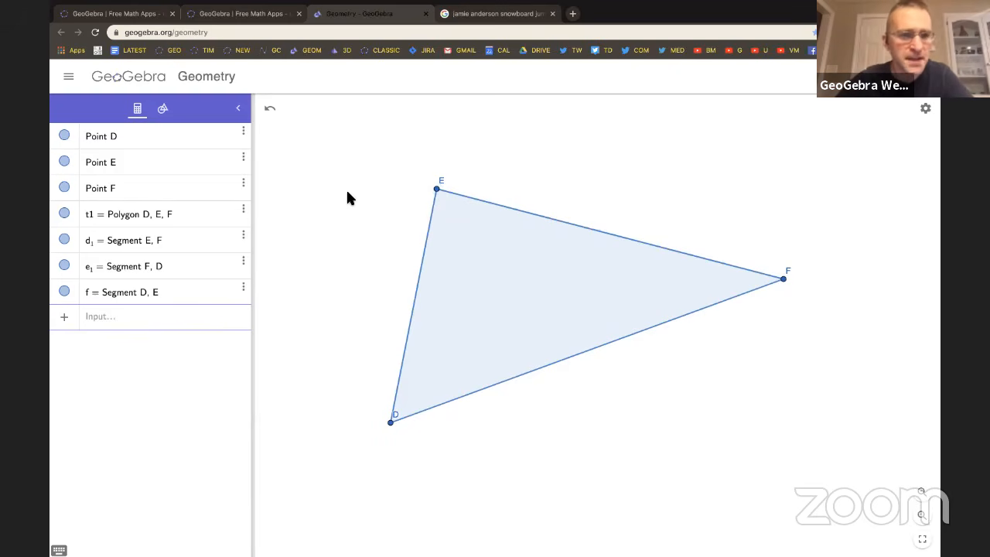
# Expand the full set of construction tools and examine its categories, from Edit, Construct and Measure through Transform and Media.
pyautogui.click(160, 110)
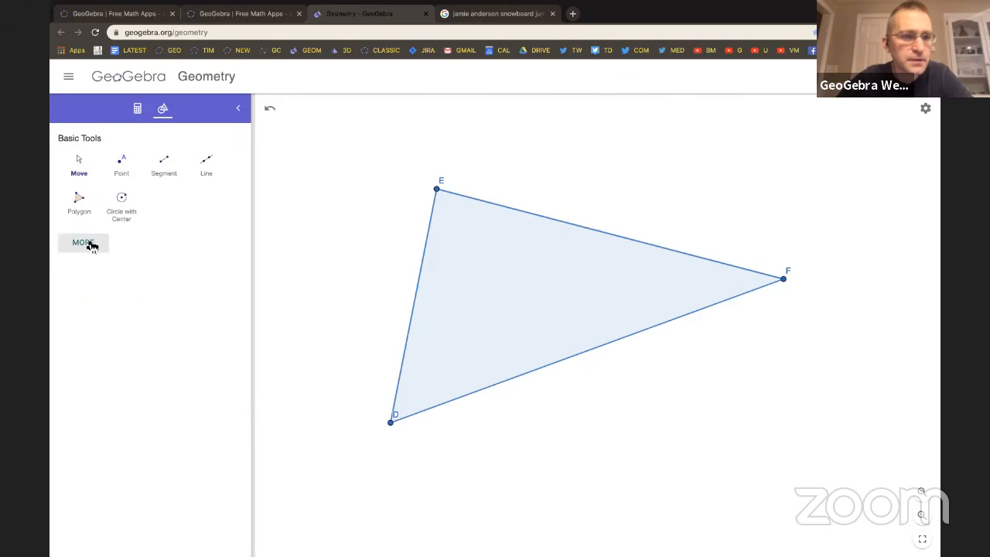
pyautogui.scroll(5, 91, 245)
pyautogui.click(164, 315)
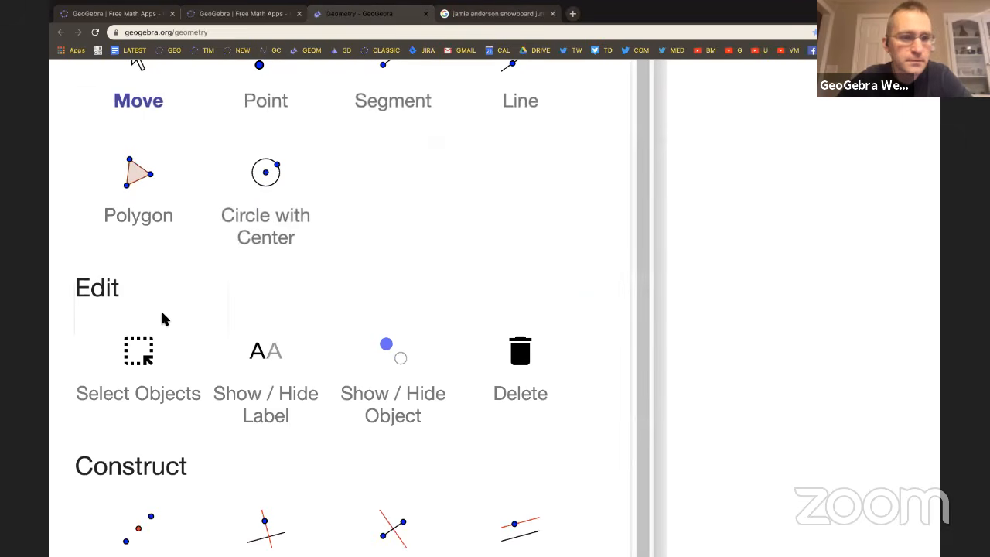
pyautogui.scroll(-5, 272, 268)
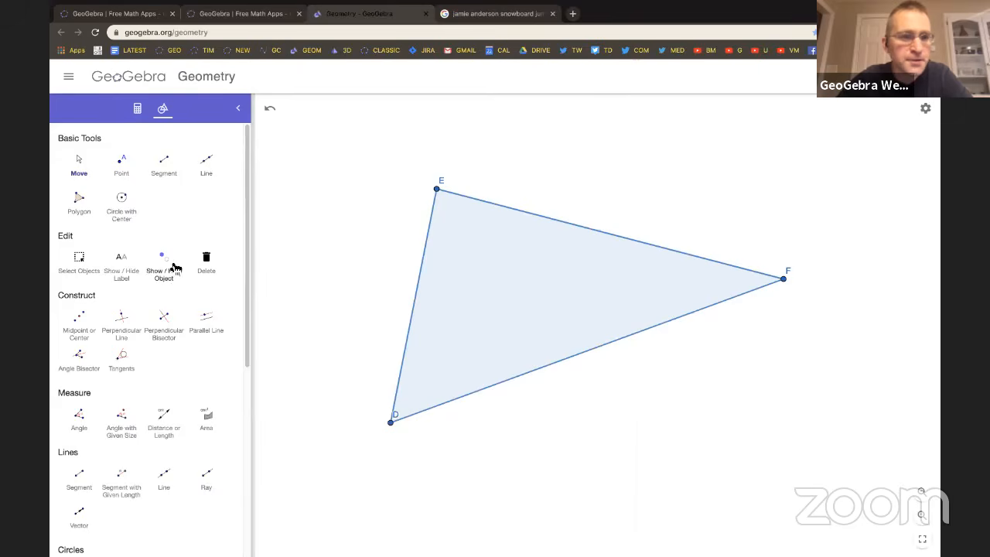
pyautogui.scroll(-6, 174, 268)
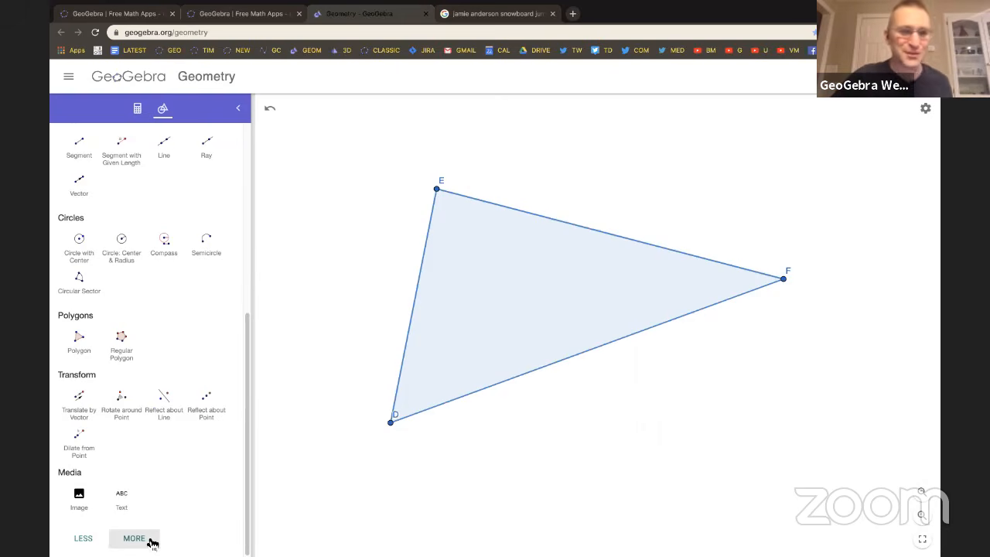
pyautogui.scroll(2, 147, 467)
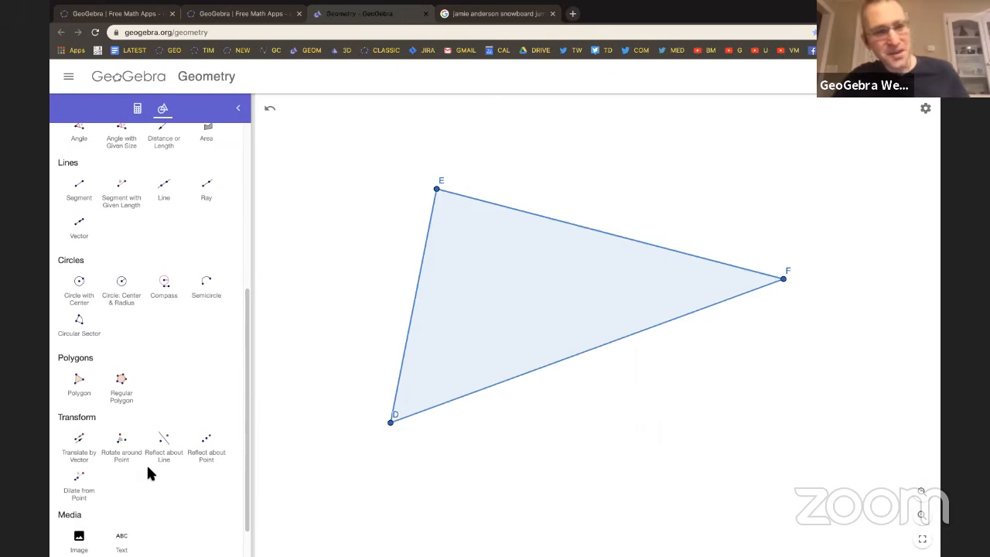
pyautogui.scroll(5, 149, 473)
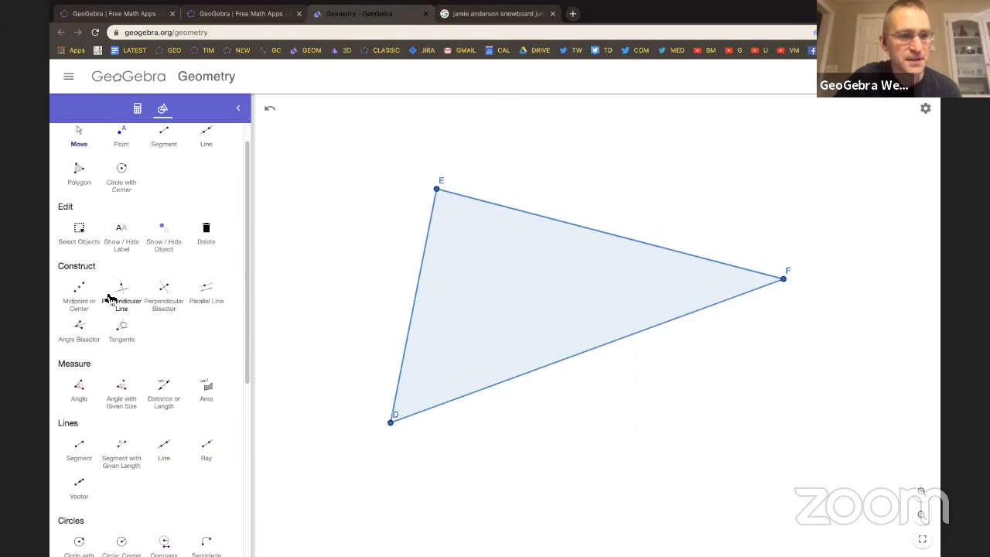
pyautogui.scroll(5, 111, 299)
pyautogui.scroll(1, 309, 298)
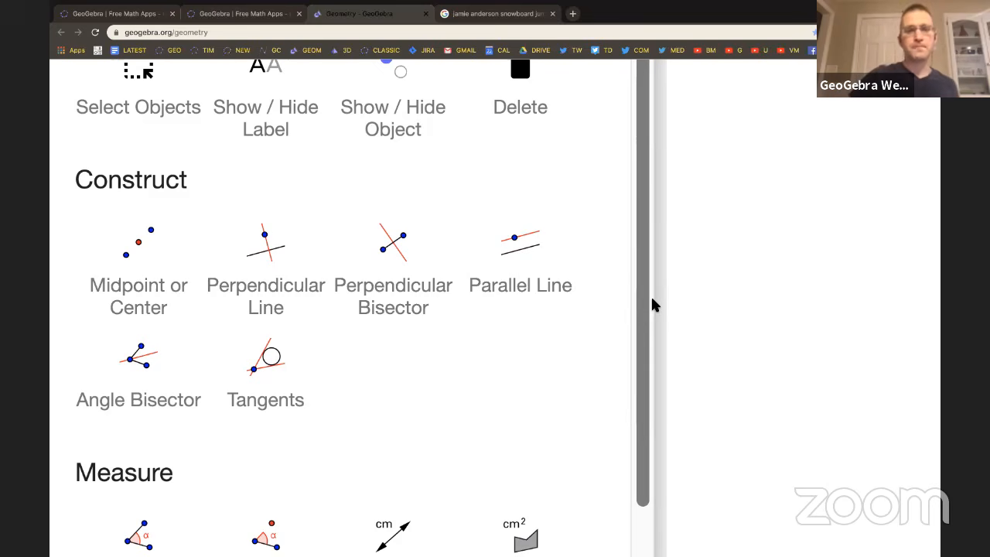
pyautogui.hotkey('ctrl', '0')
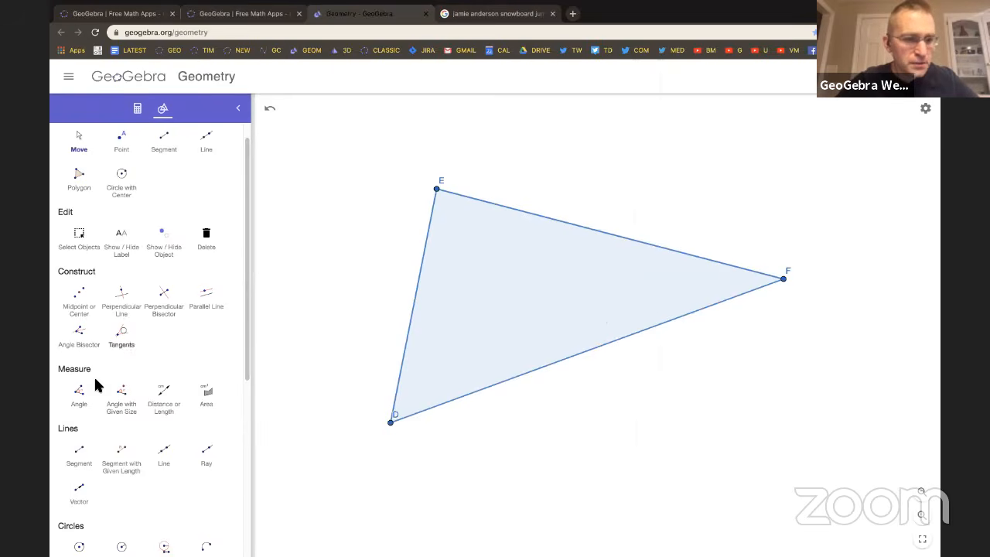
# Measure all interior angles of triangle DEF at once with the Angle tool.
pyautogui.click(82, 396)
pyautogui.scroll(5, 88, 389)
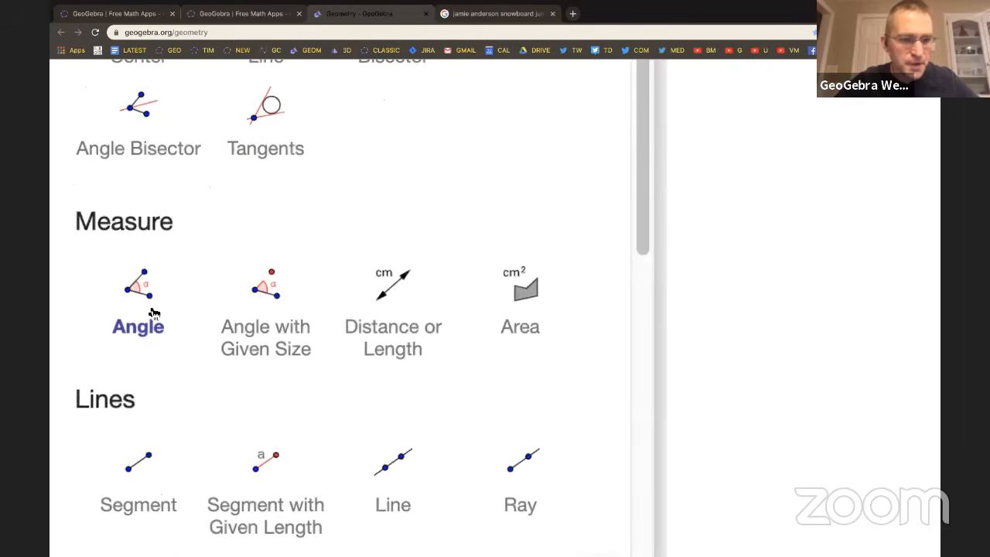
pyautogui.scroll(-5, 151, 309)
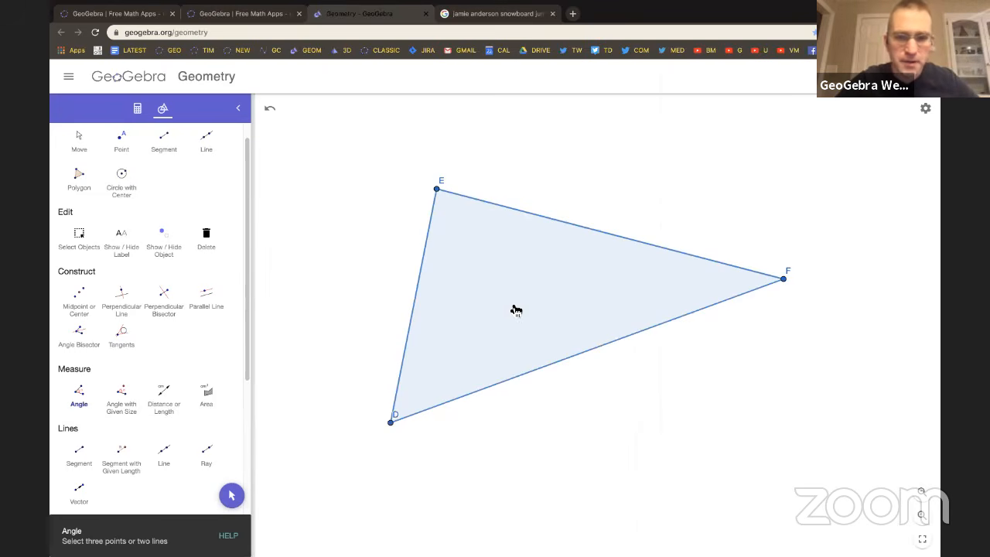
pyautogui.click(547, 293)
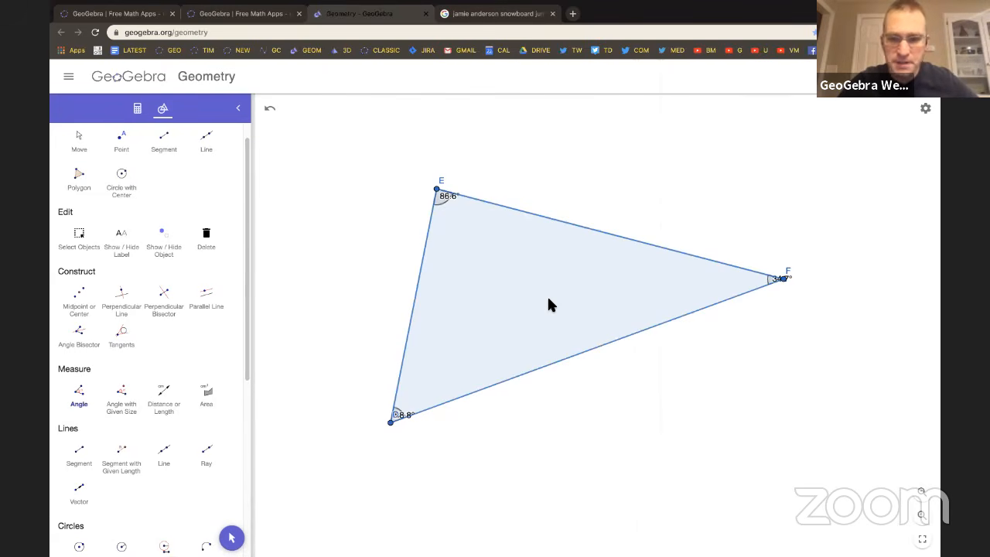
# Move the angle labels at D, E and F away from the vertices into the triangle's interior so they are readable.
pyautogui.click(232, 539)
pyautogui.moveTo(409, 415); pyautogui.dragTo(430, 379)
pyautogui.moveTo(448, 195); pyautogui.dragTo(456, 215)
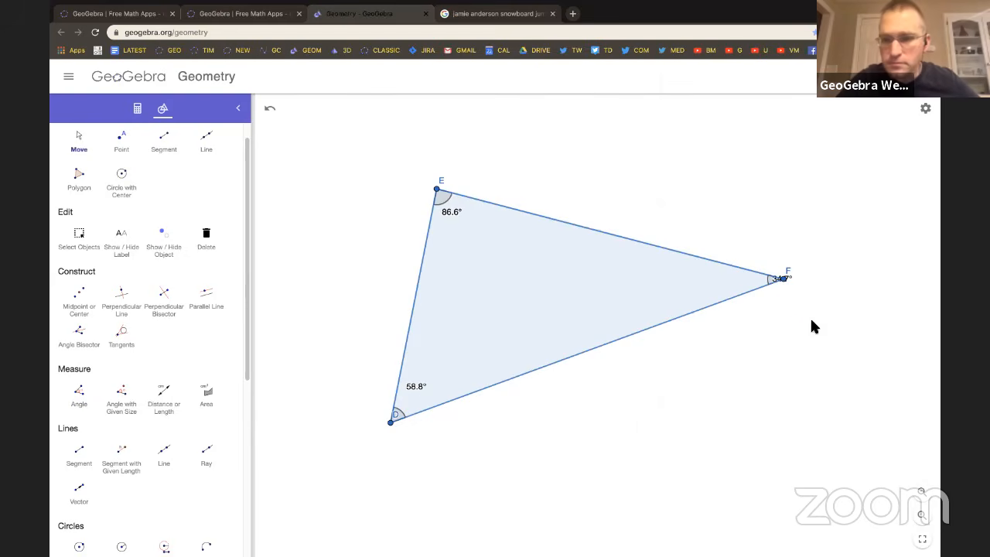
pyautogui.moveTo(778, 280); pyautogui.dragTo(714, 286)
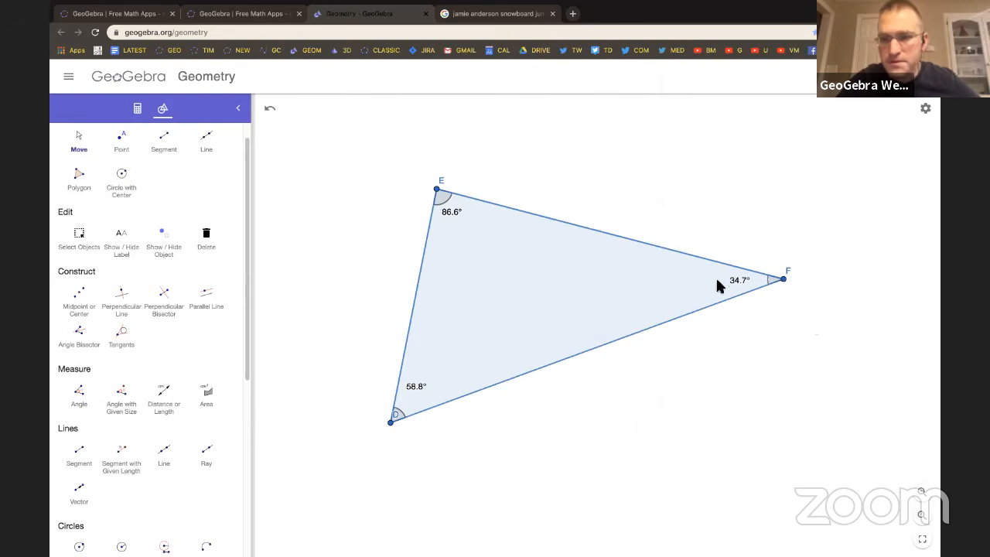
# Set the global font size to 28 pt in the settings and close them.
pyautogui.click(926, 111)
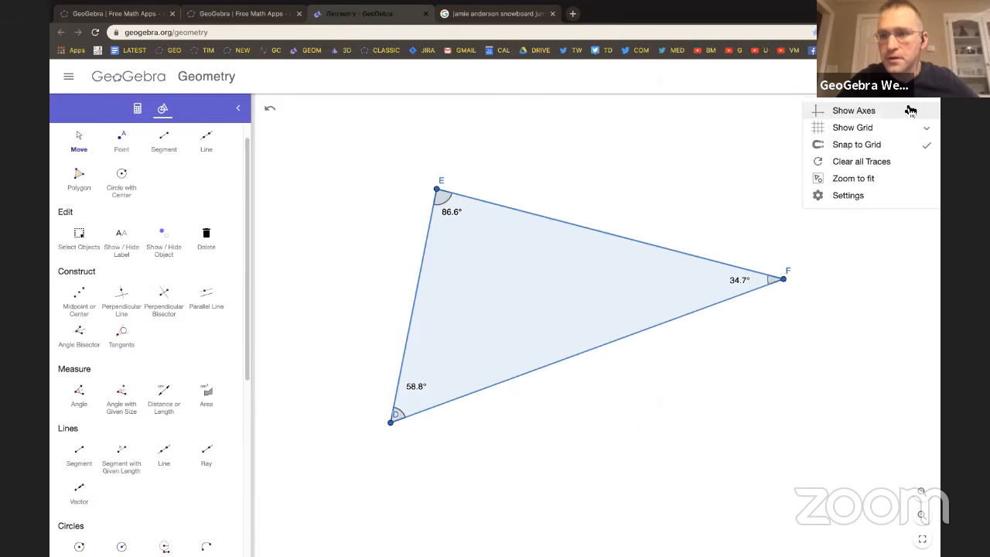
pyautogui.click(848, 196)
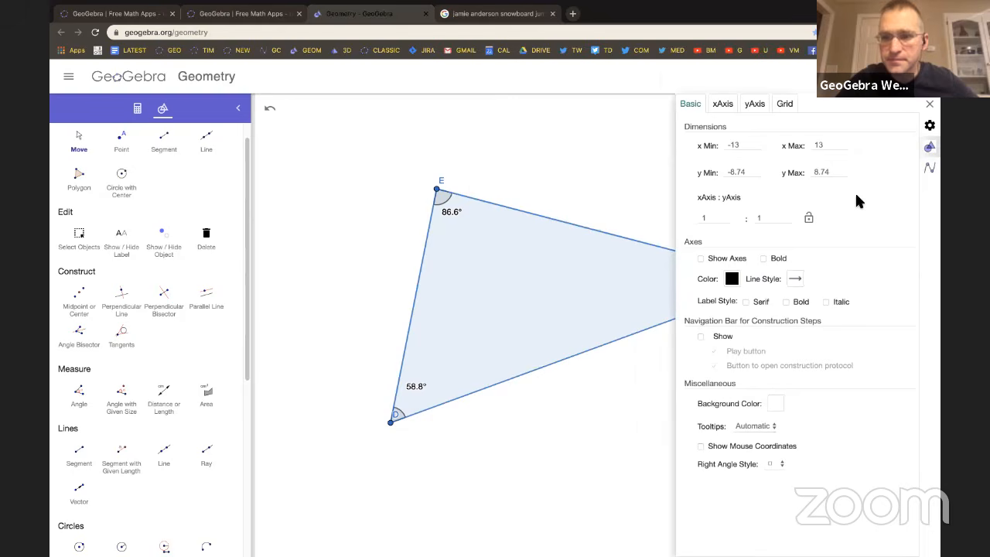
pyautogui.click(931, 127)
pyautogui.click(741, 187)
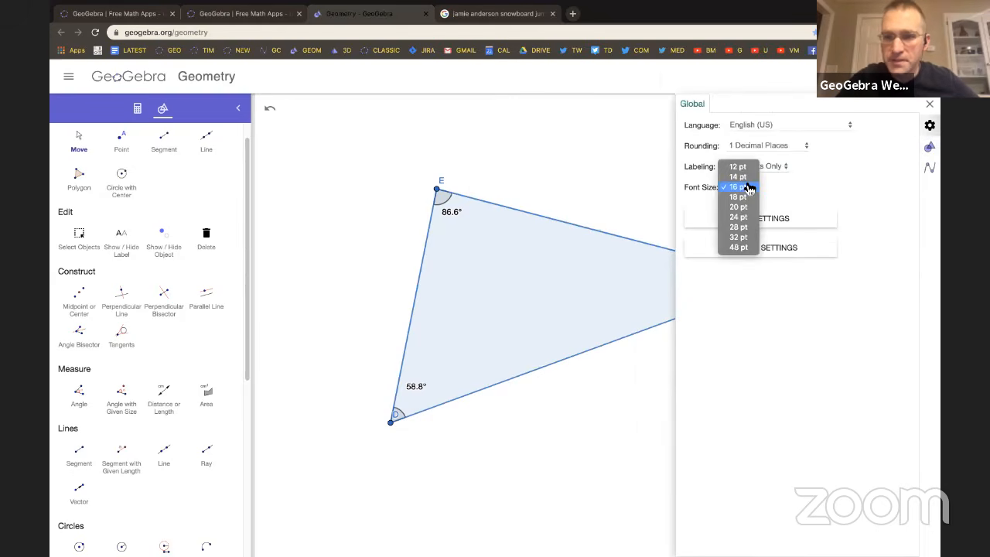
pyautogui.click(740, 227)
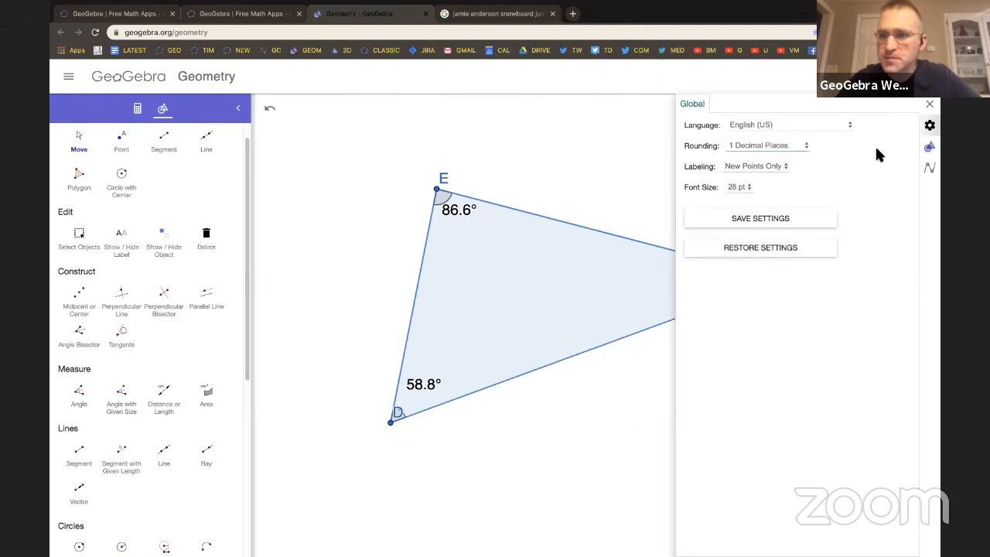
pyautogui.click(931, 105)
# Nudge vertex F and its angle label slightly, and show the algebra list with the triangle's angles.
pyautogui.moveTo(786, 283); pyautogui.dragTo(761, 286)
pyautogui.click(335, 181)
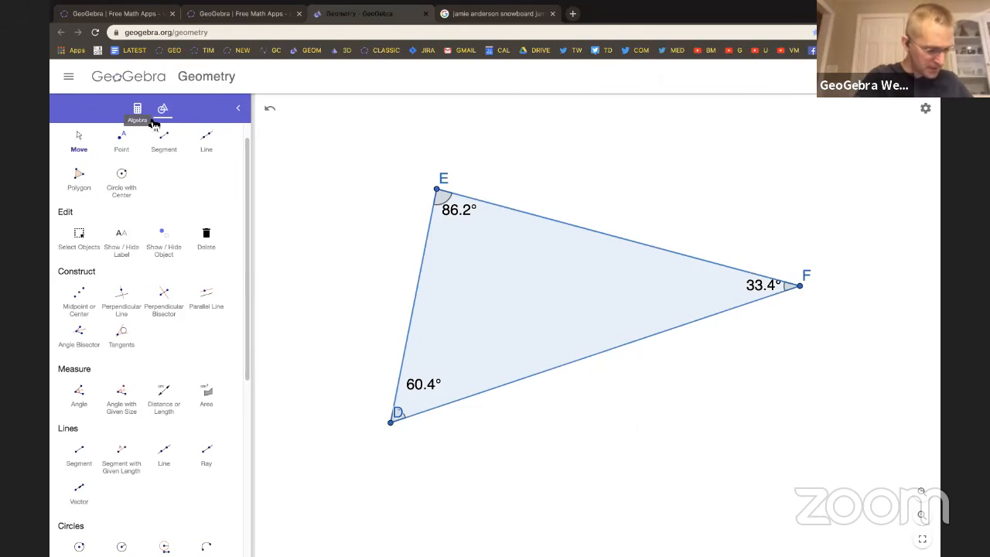
pyautogui.click(137, 109)
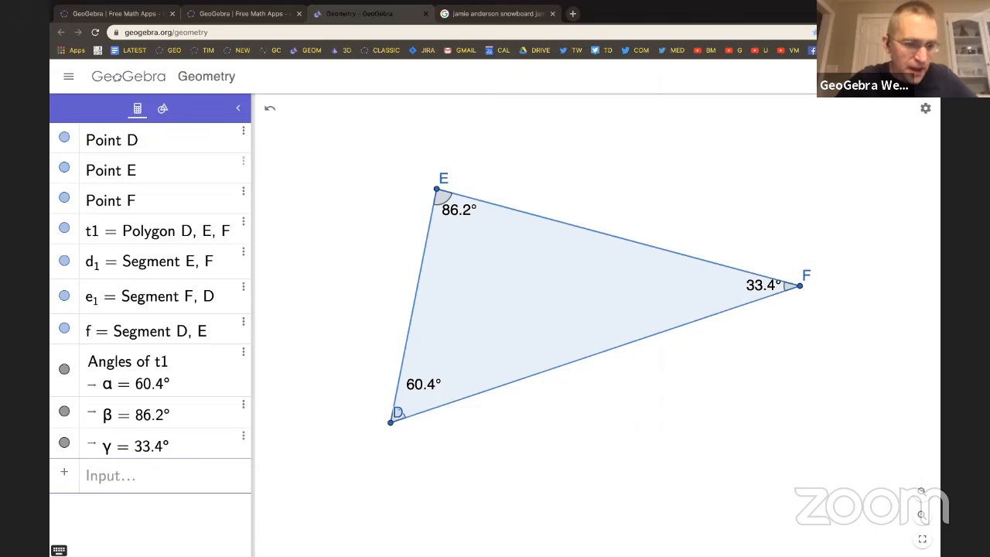
pyautogui.scroll(10, 58, 550)
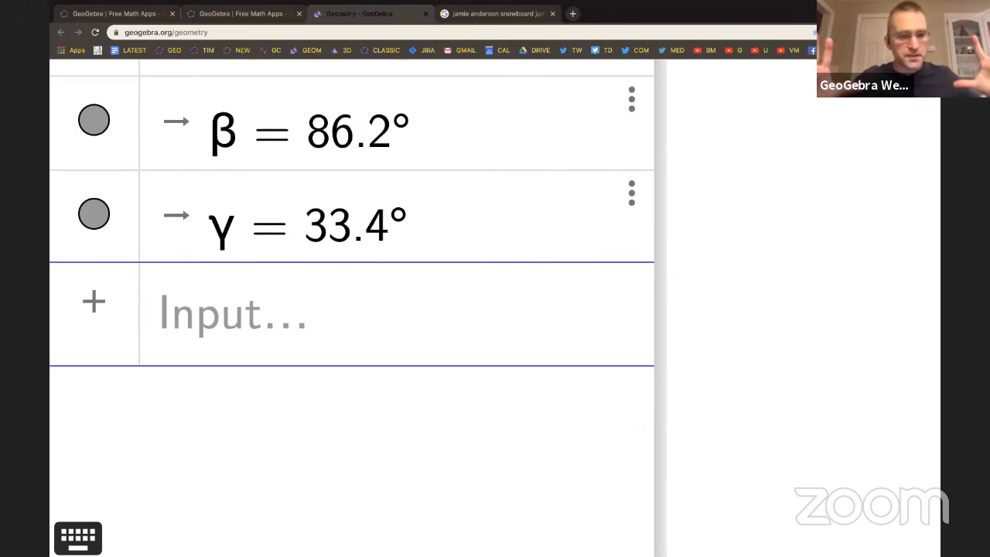
pyautogui.click(78, 536)
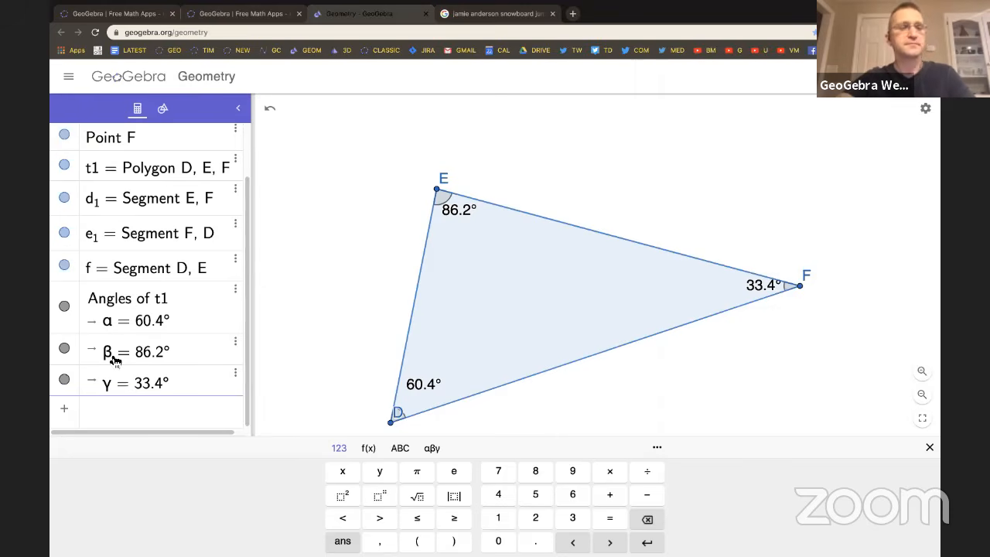
# Reshape the triangle by moving vertices D and E upward.
pyautogui.moveTo(391, 418); pyautogui.dragTo(379, 376)
pyautogui.moveTo(438, 191); pyautogui.dragTo(434, 157)
pyautogui.click(741, 237)
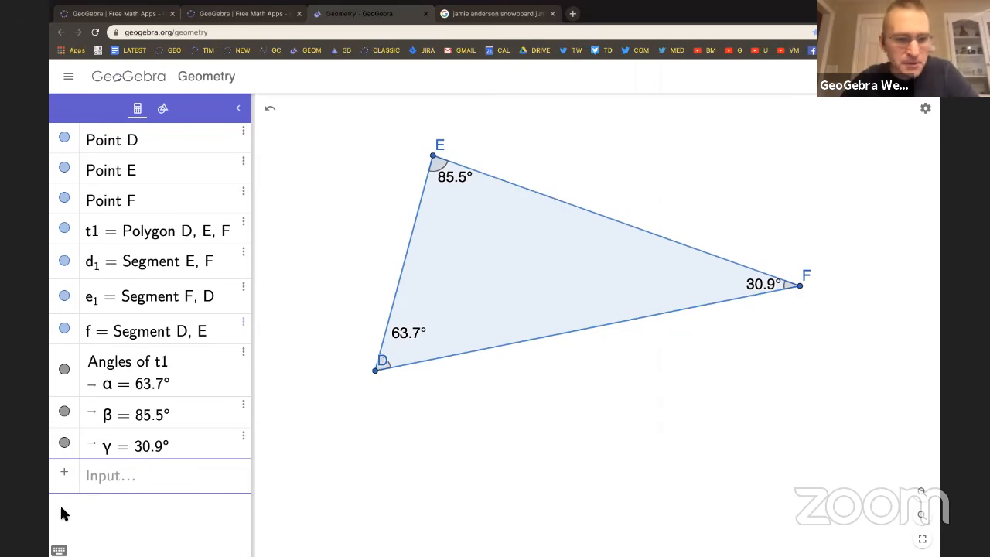
# Enter the angle sum α + β + γ as a new algebra expression, using the Greek letter keyboard.
pyautogui.click(59, 550)
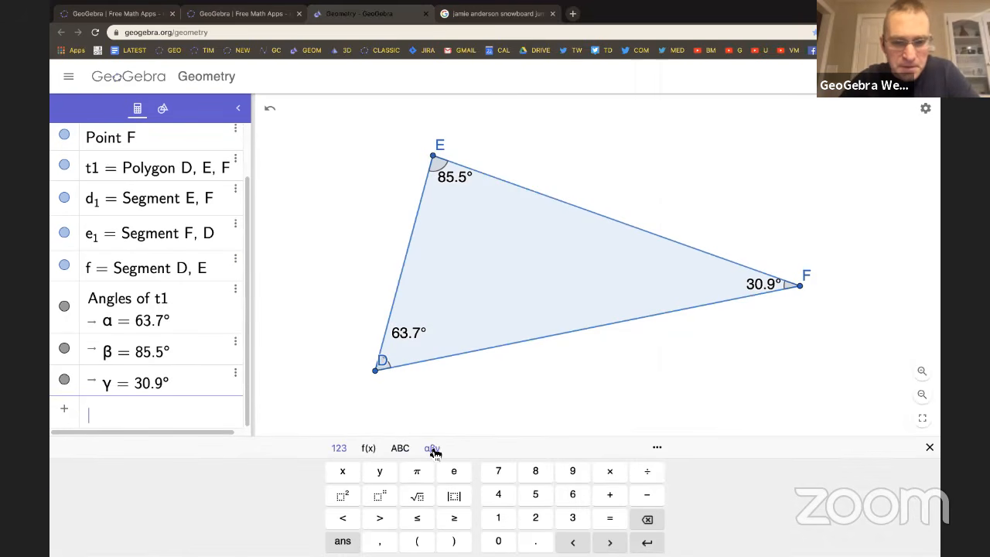
pyautogui.scroll(5, 400, 446)
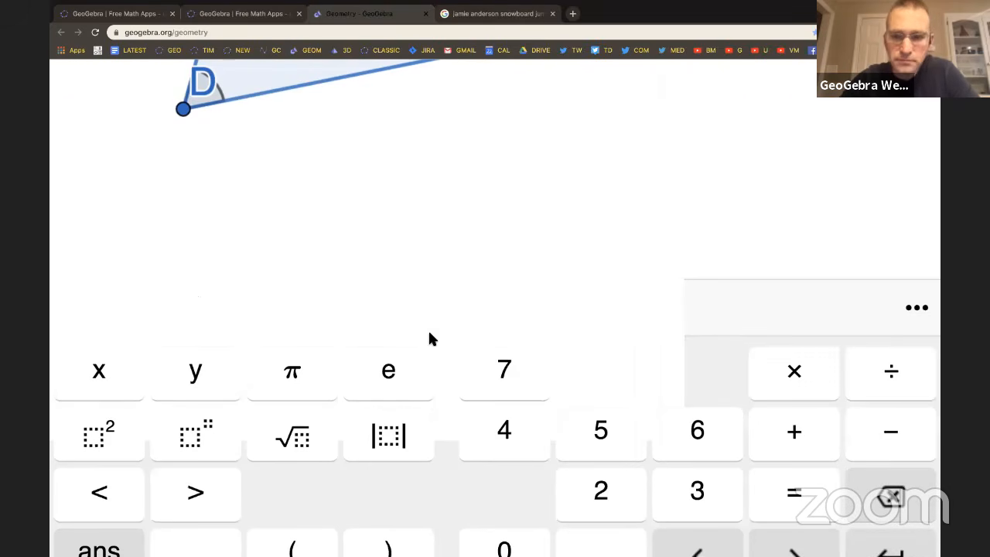
pyautogui.scroll(-5, 479, 415)
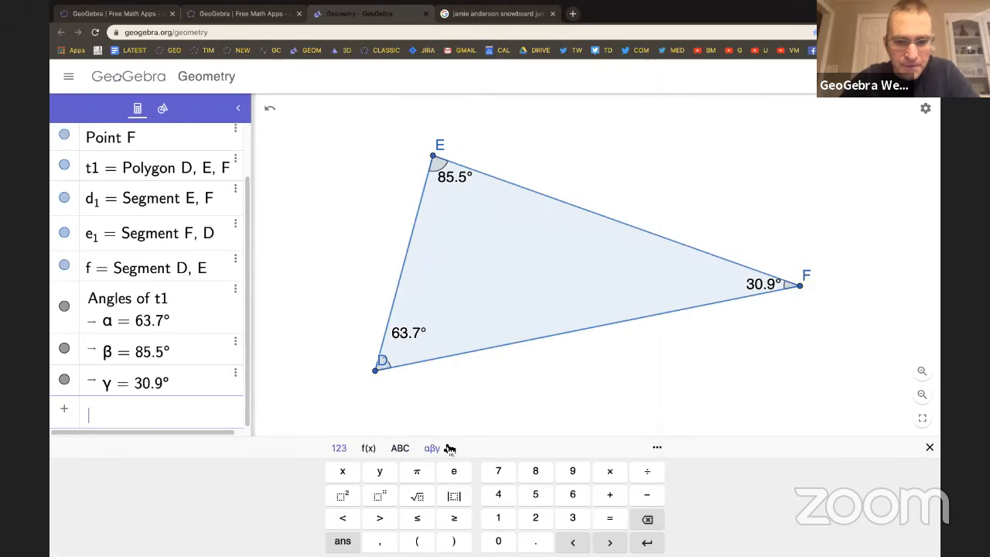
pyautogui.click(435, 451)
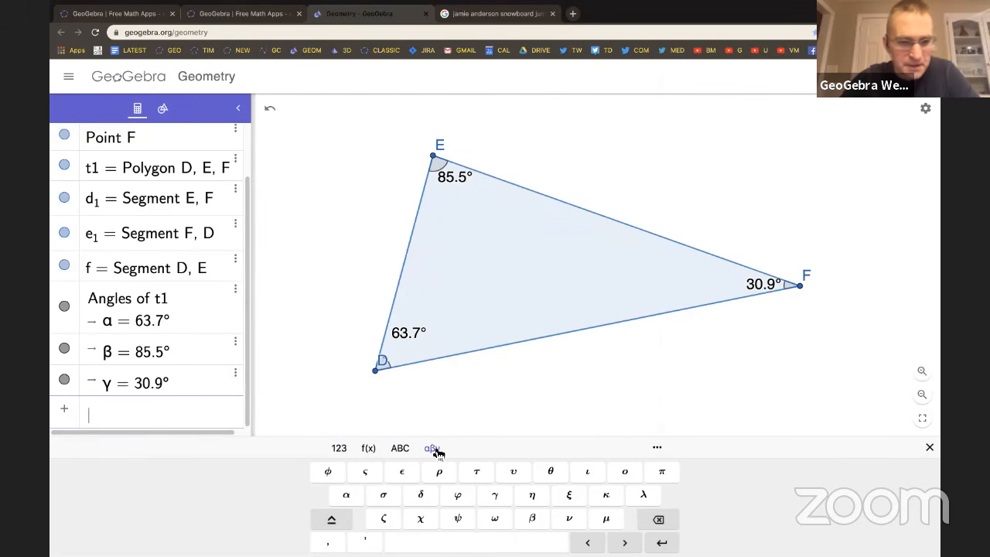
pyautogui.click(352, 500)
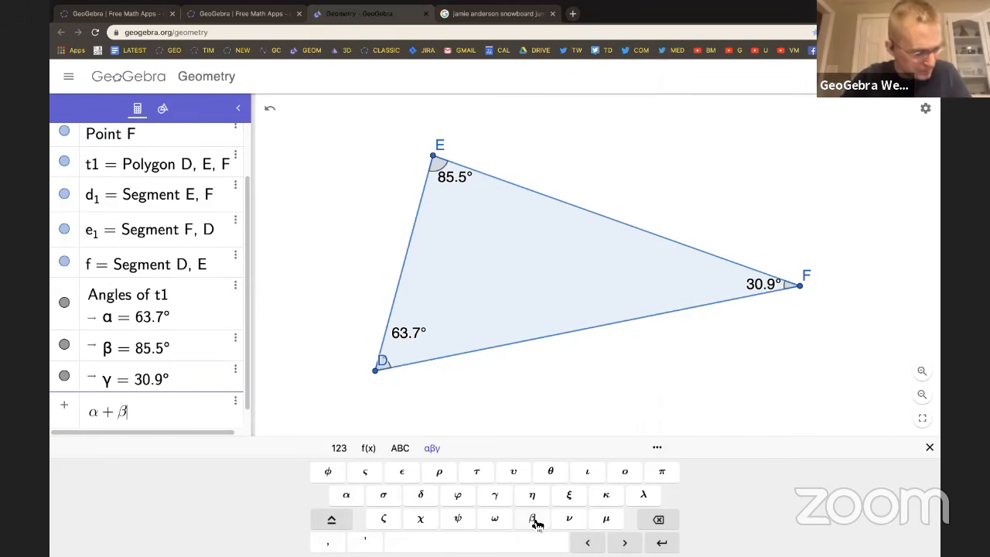
pyautogui.write('+')
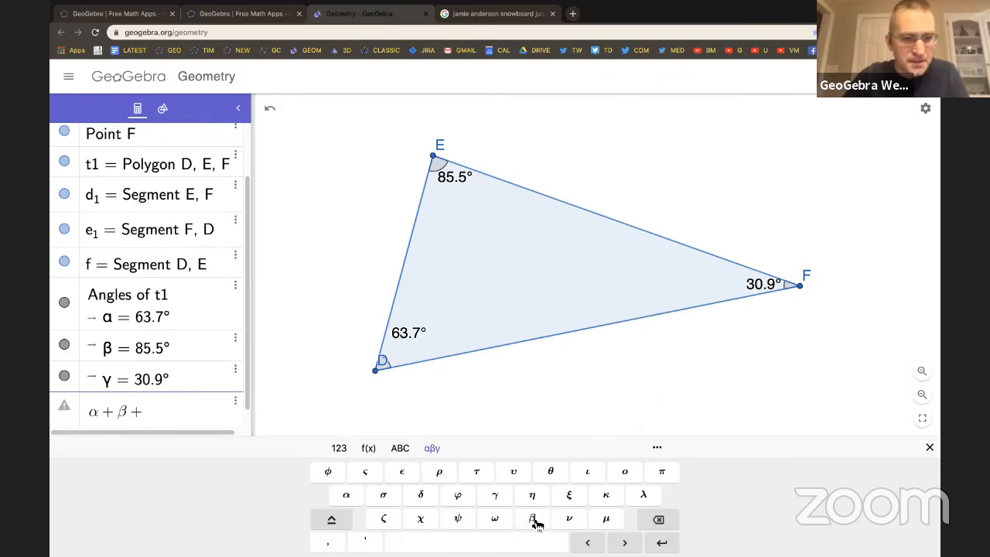
pyautogui.click(495, 497)
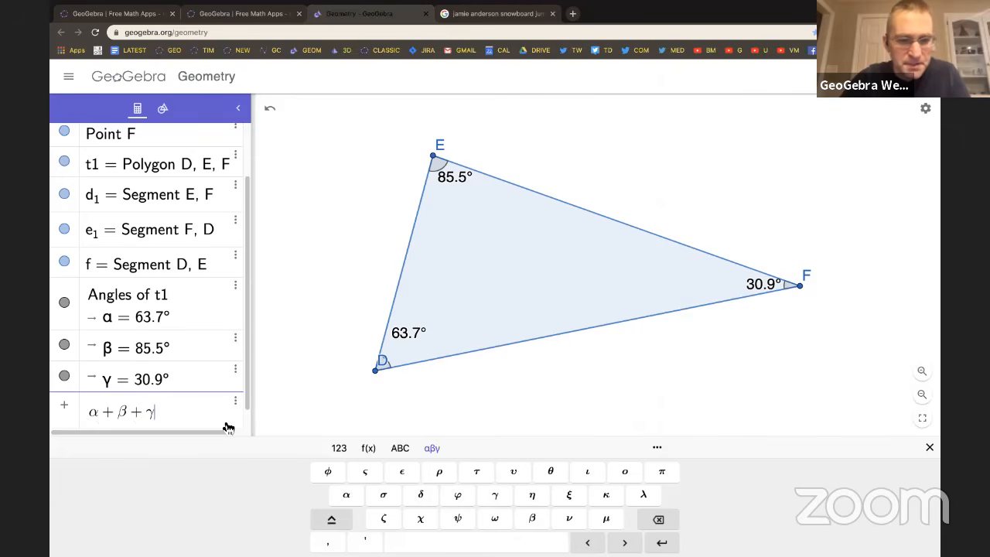
pyautogui.press('Return')
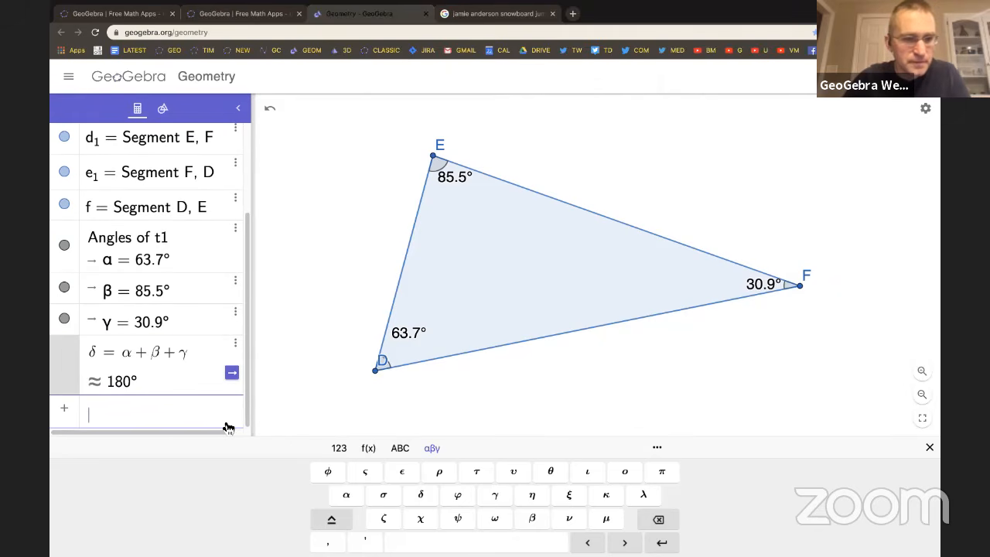
# Reshape the triangle by moving D upward and F up toward E, and shift D's angle label further inside.
pyautogui.moveTo(378, 375); pyautogui.dragTo(575, 301)
pyautogui.moveTo(513, 361); pyautogui.dragTo(376, 409)
pyautogui.moveTo(389, 323)
pyautogui.mouseDown()
pyautogui.moveTo(367, 320)
pyautogui.moveTo(643, 190)
pyautogui.moveTo(663, 165)
pyautogui.moveTo(386, 312)
pyautogui.mouseUp()
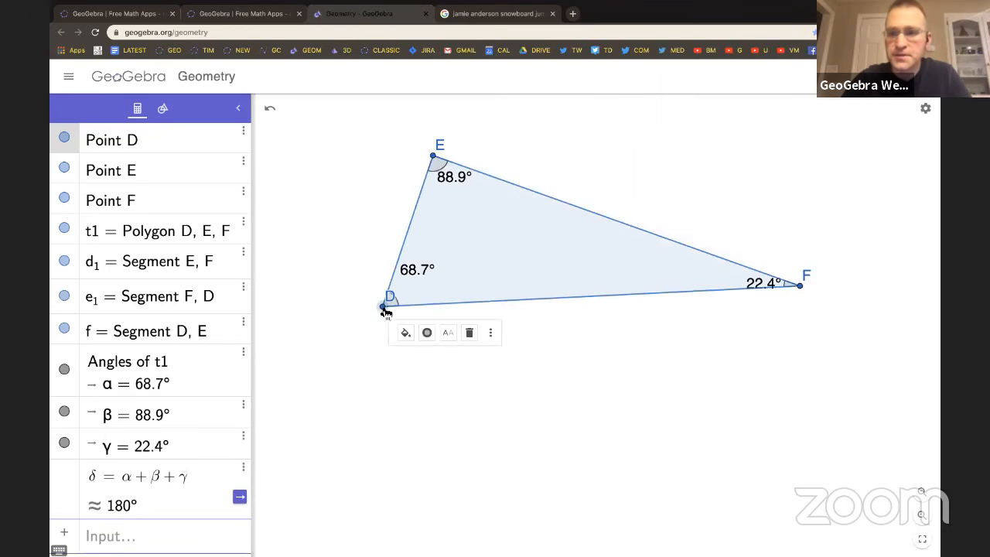
pyautogui.moveTo(804, 288); pyautogui.dragTo(729, 241)
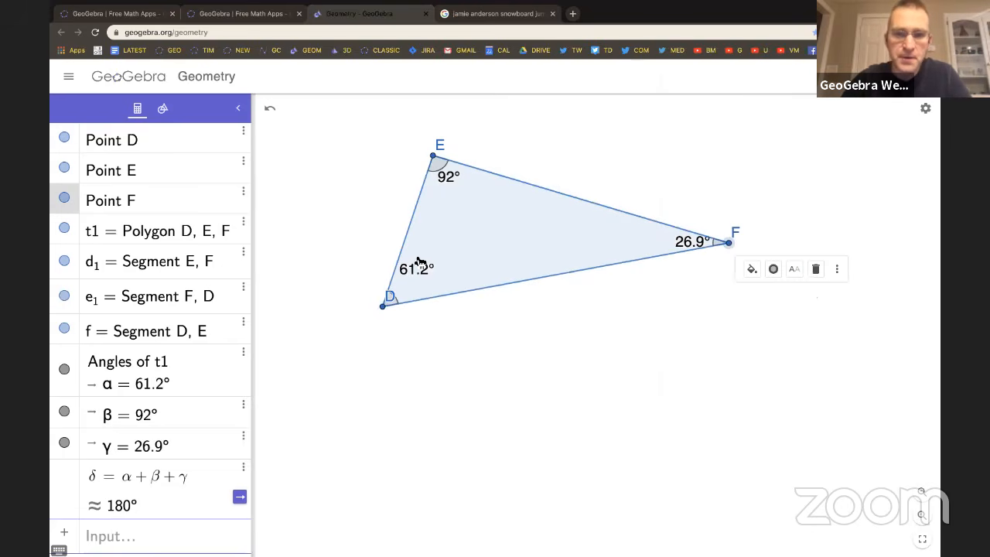
pyautogui.moveTo(420, 274); pyautogui.dragTo(428, 278)
pyautogui.click(412, 344)
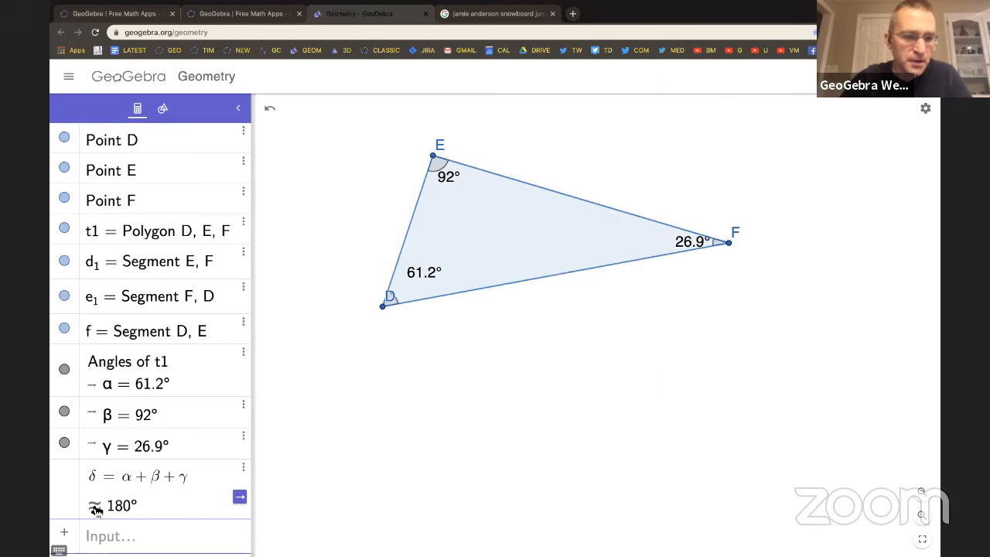
# Switch the angle sum's output from approximate to exact form and move vertex D slightly up and away from F.
pyautogui.click(241, 498)
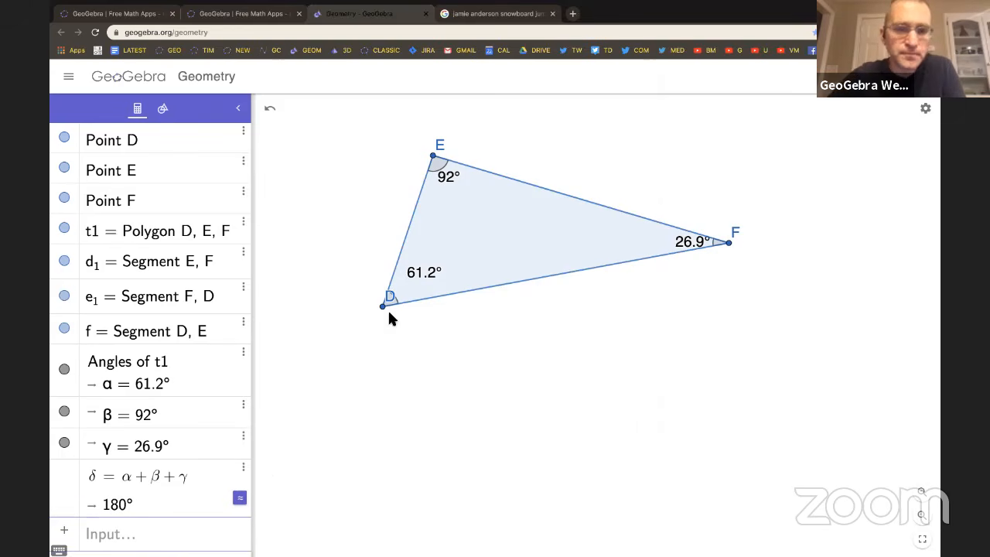
pyautogui.moveTo(382, 309); pyautogui.dragTo(374, 303)
# Start a text below the triangle reading "Hey! I discovered the sum of the measures of the interior angles of a triangle is".
pyautogui.click(162, 108)
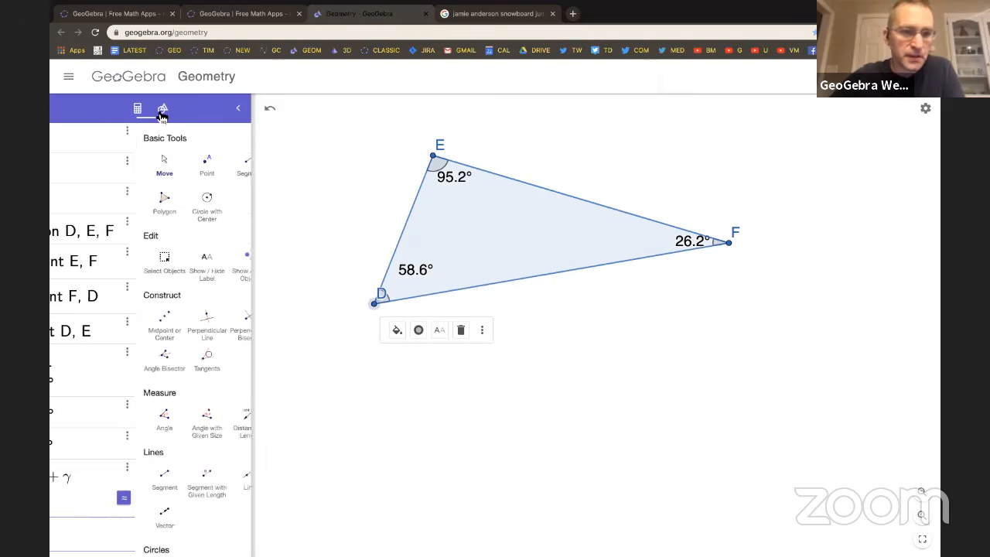
pyautogui.scroll(-5, 166, 404)
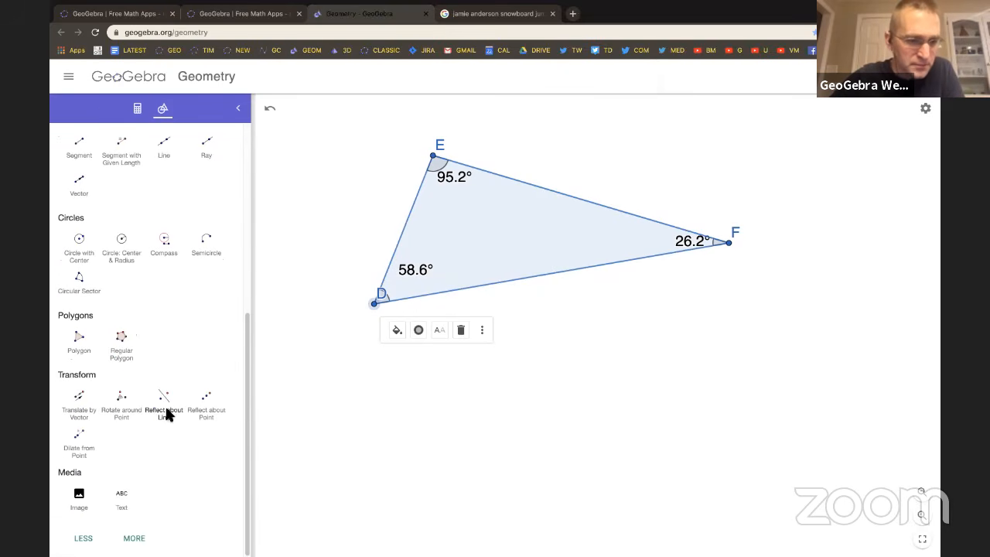
pyautogui.click(124, 501)
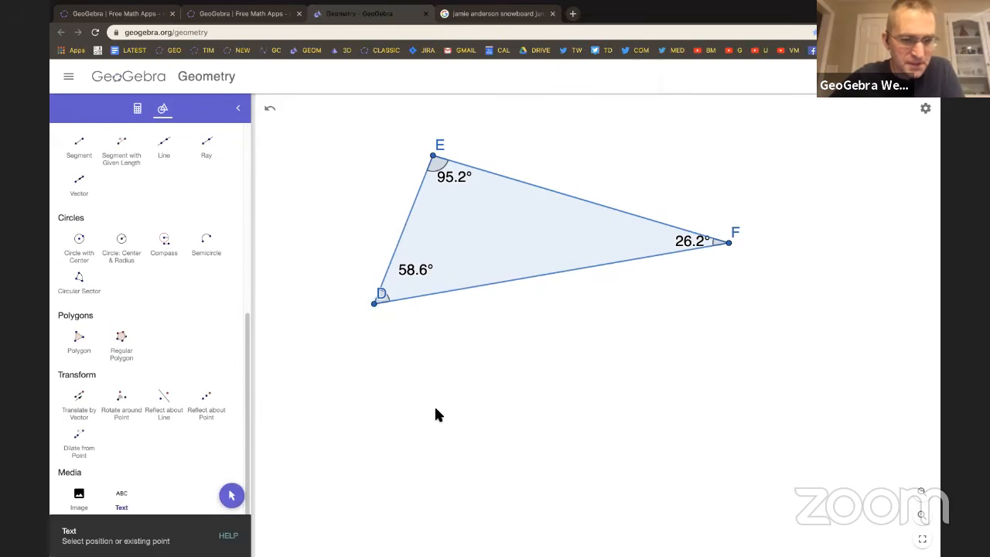
pyautogui.click(436, 409)
pyautogui.write('Hey')
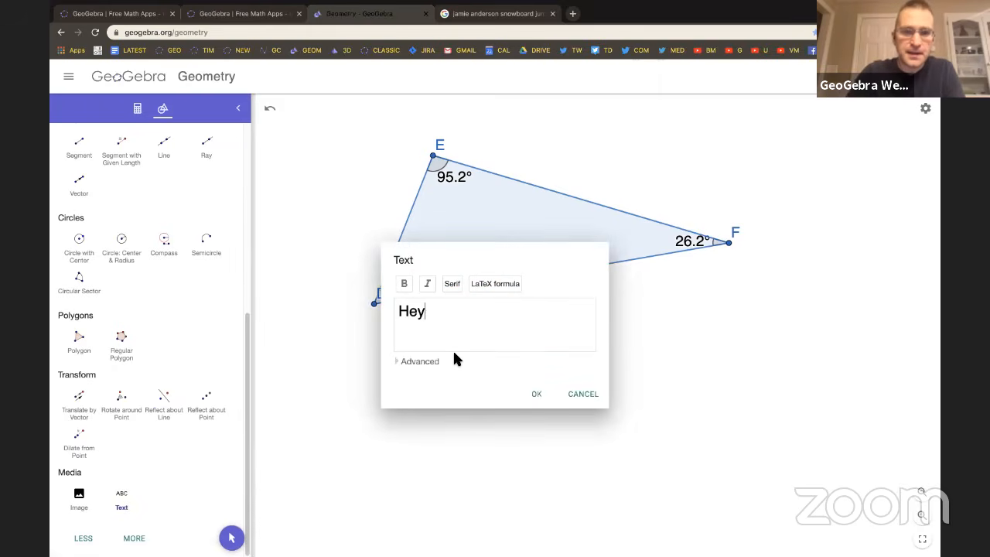
pyautogui.write('! I discover')
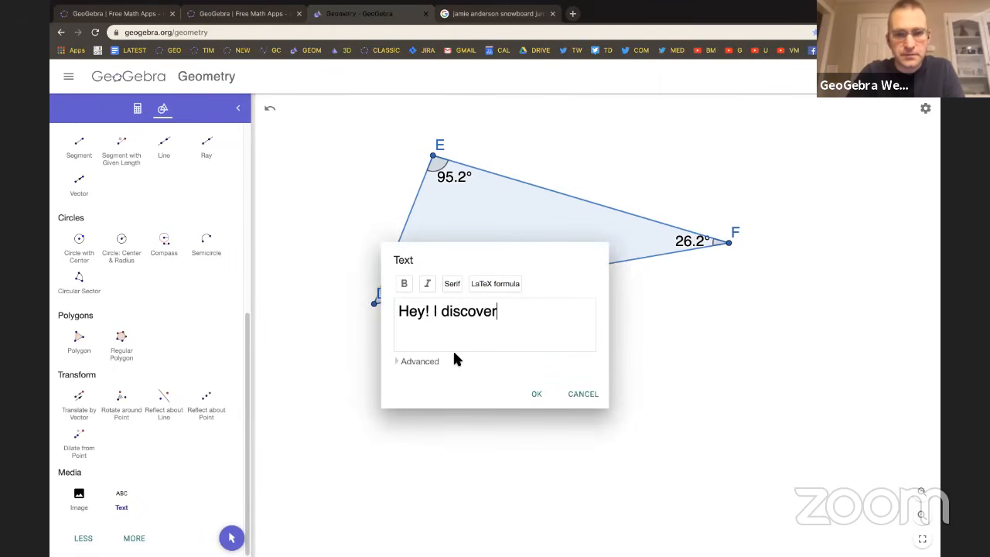
pyautogui.write('ed the sum of the mea')
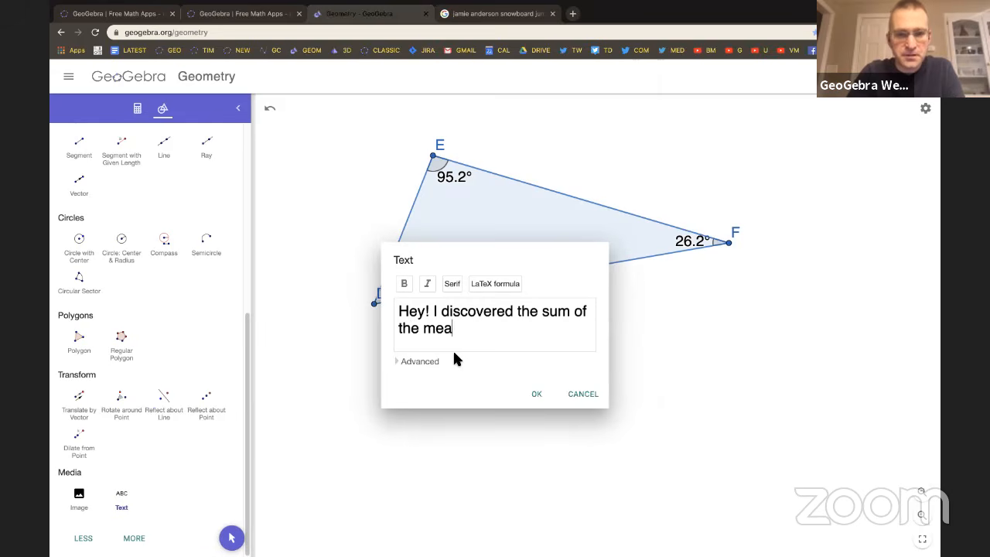
pyautogui.write('sures of the inter')
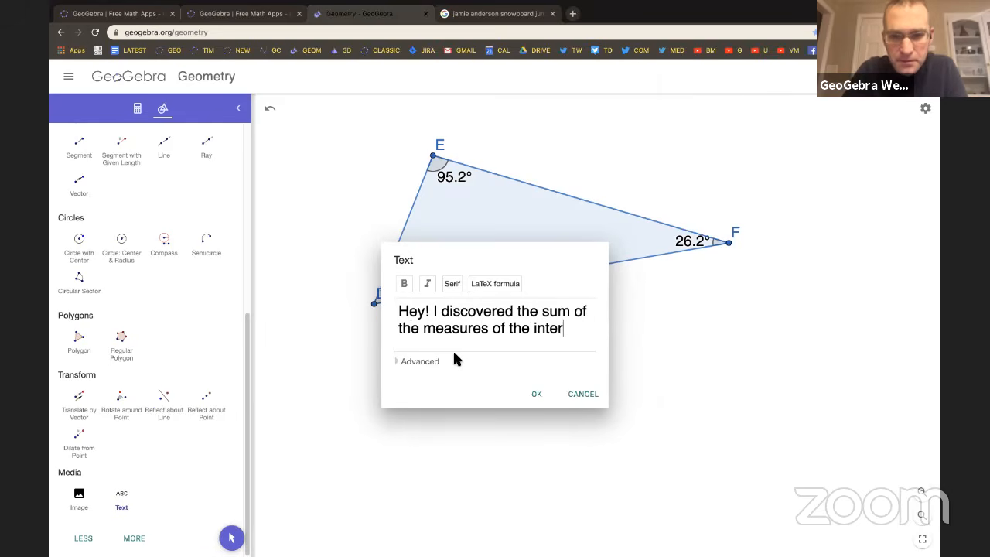
pyautogui.write('ior angles o')
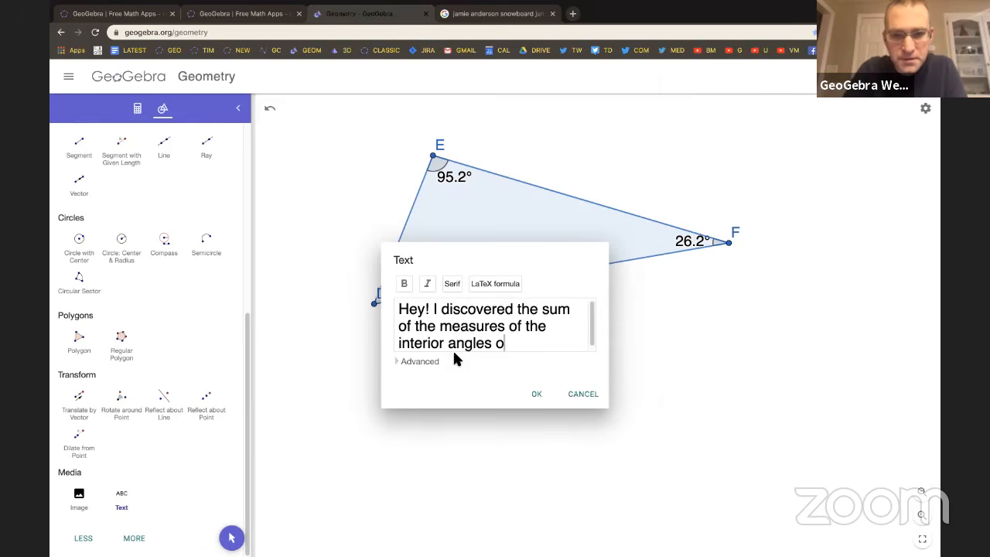
pyautogui.write('f a triangle is')
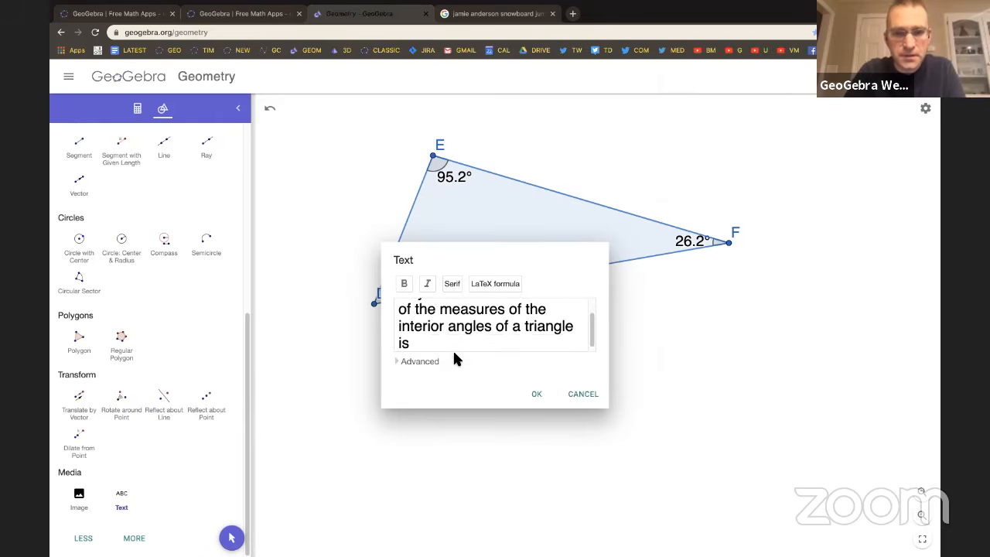
# Append the angle sum δ to the text as a dynamic value, create the text, and move it up and left beneath the triangle.
pyautogui.click(405, 362)
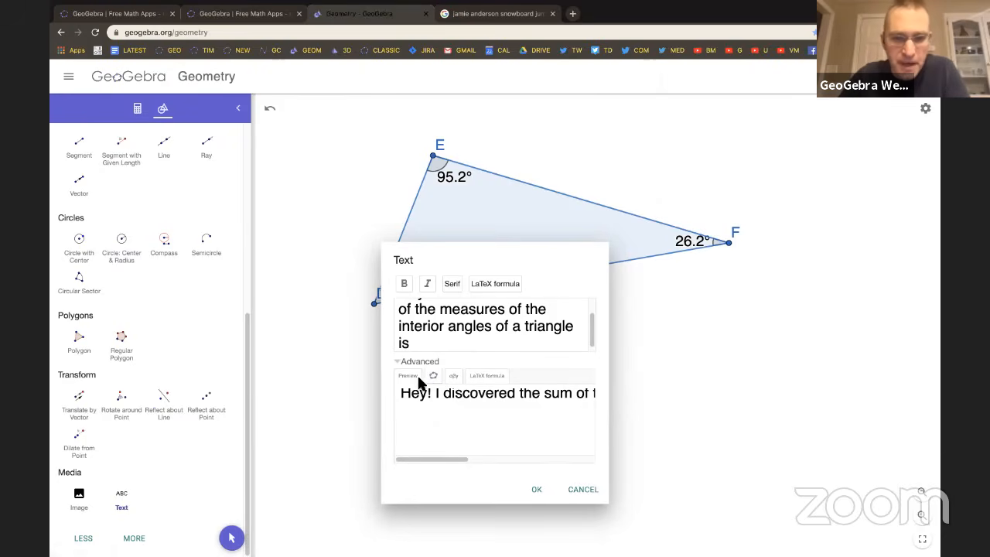
pyautogui.click(433, 377)
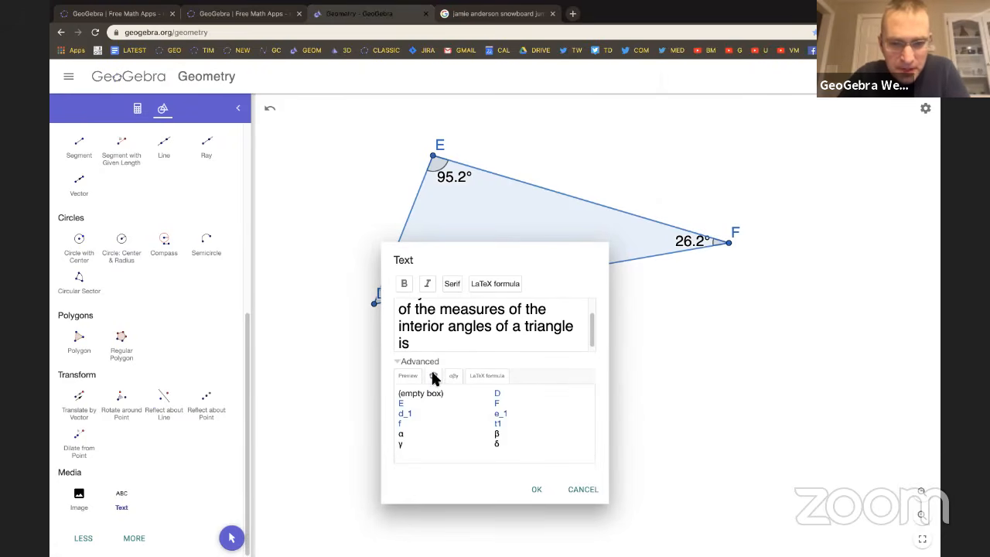
pyautogui.click(146, 109)
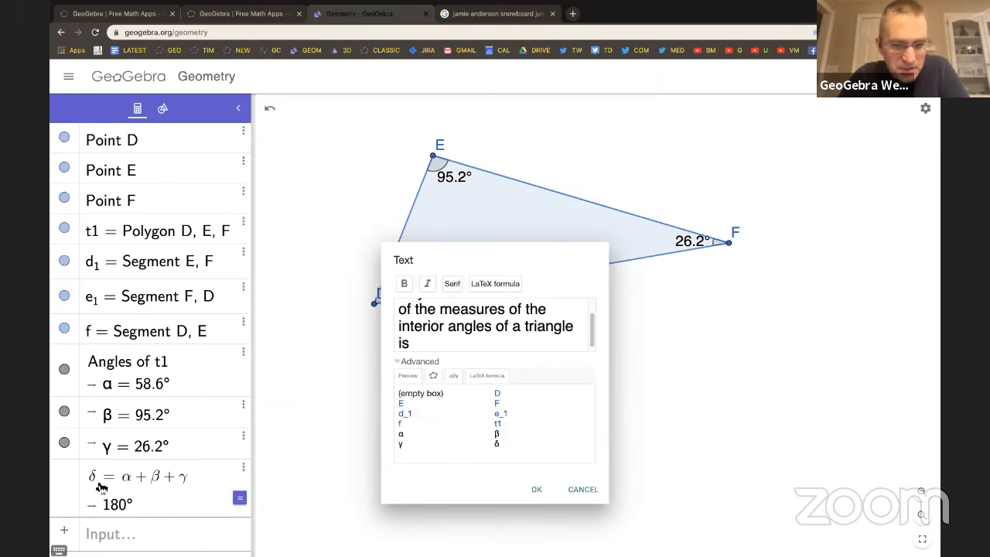
pyautogui.click(496, 445)
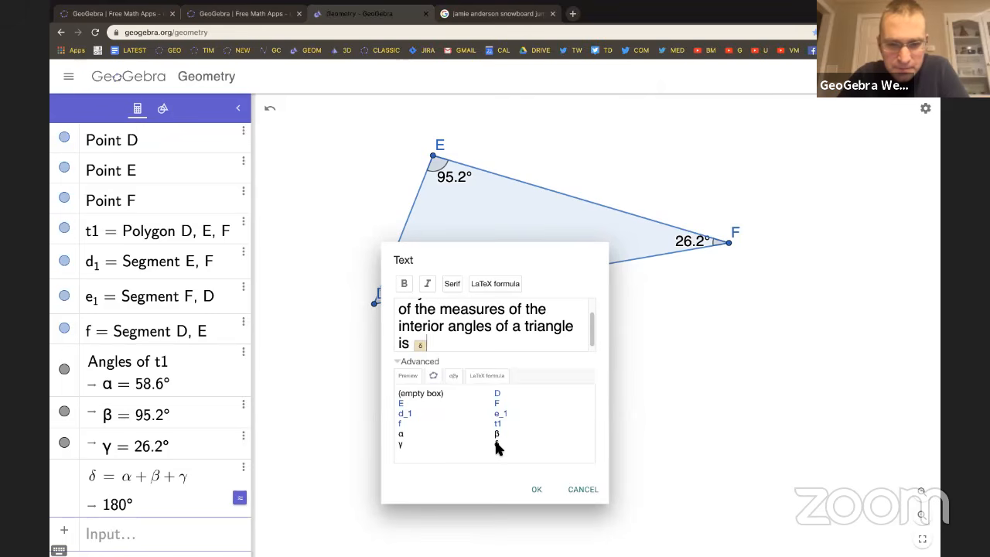
pyautogui.click(541, 495)
pyautogui.moveTo(601, 409); pyautogui.dragTo(467, 375)
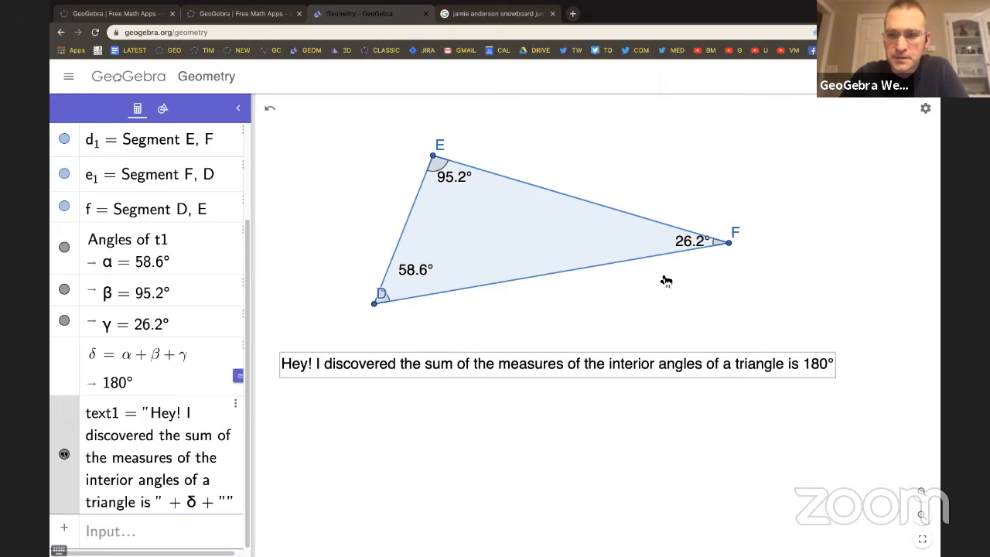
pyautogui.click(664, 280)
pyautogui.click(593, 397)
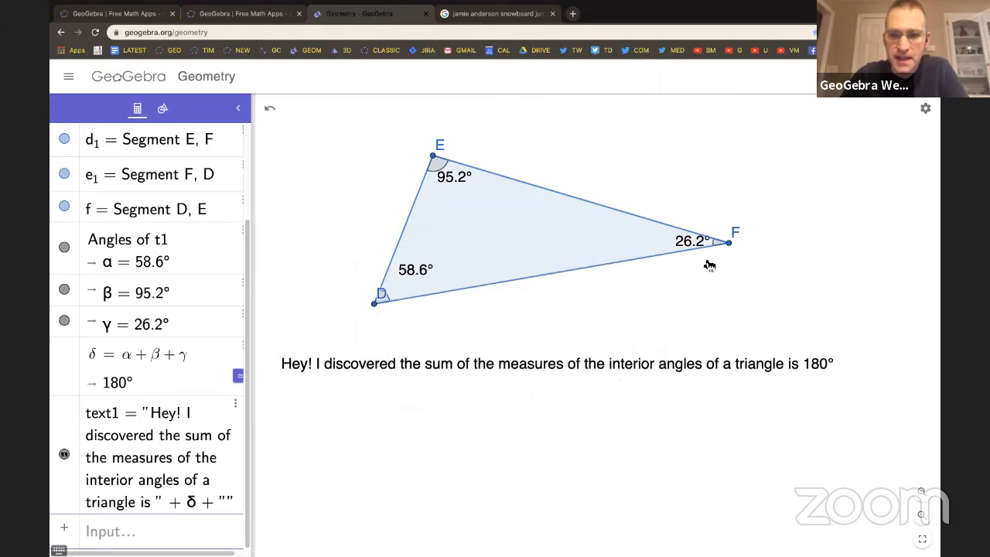
pyautogui.click(698, 329)
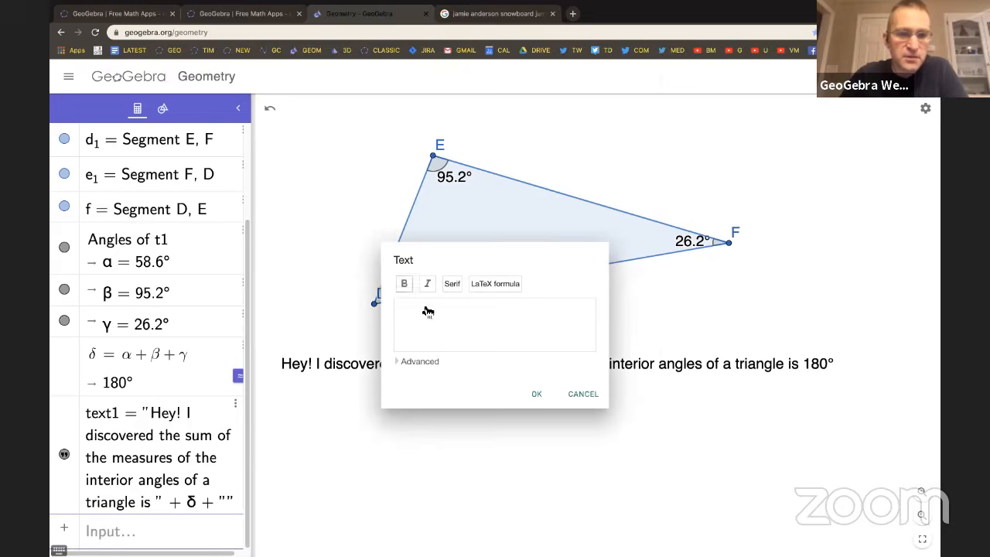
pyautogui.click(585, 395)
# Reshape the triangle with the Move tool by moving vertex F down toward D and partway back up and outward, with the algebra list displayed.
pyautogui.click(164, 110)
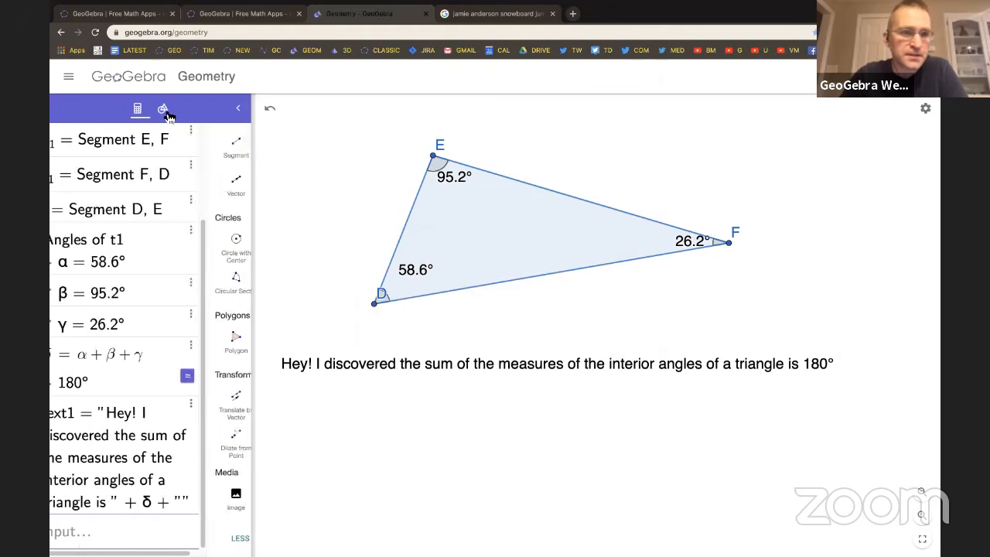
pyautogui.click(231, 539)
pyautogui.moveTo(728, 244); pyautogui.dragTo(586, 308)
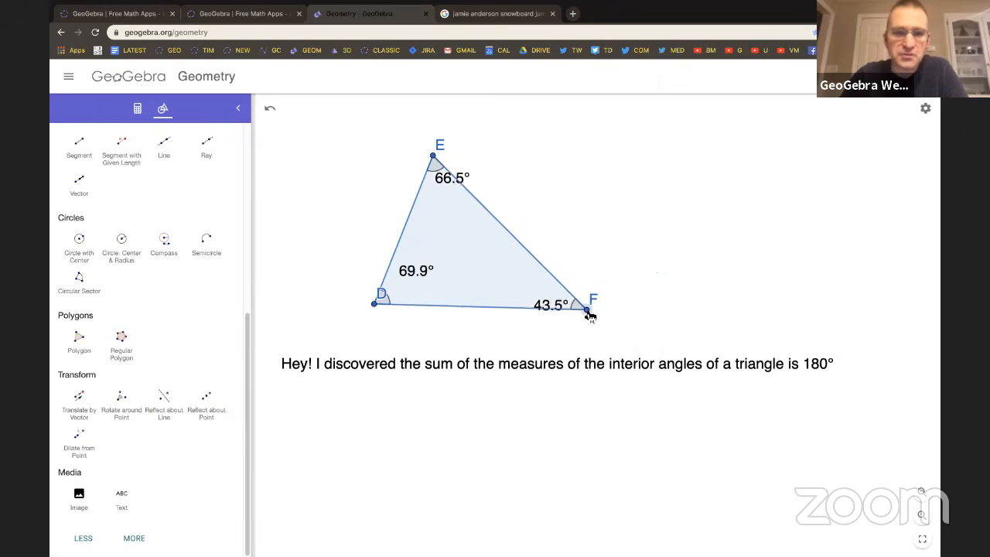
pyautogui.click(139, 115)
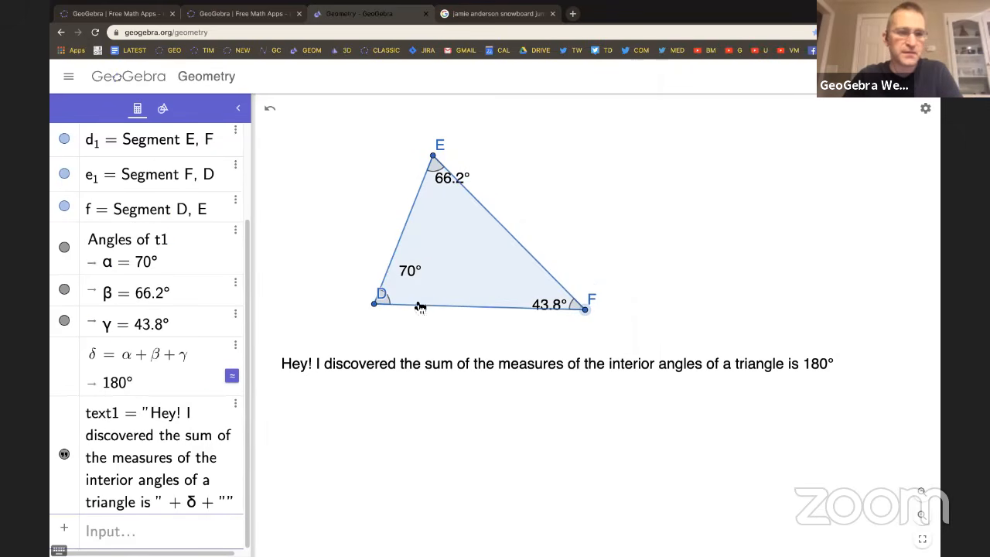
pyautogui.moveTo(588, 307); pyautogui.dragTo(643, 273)
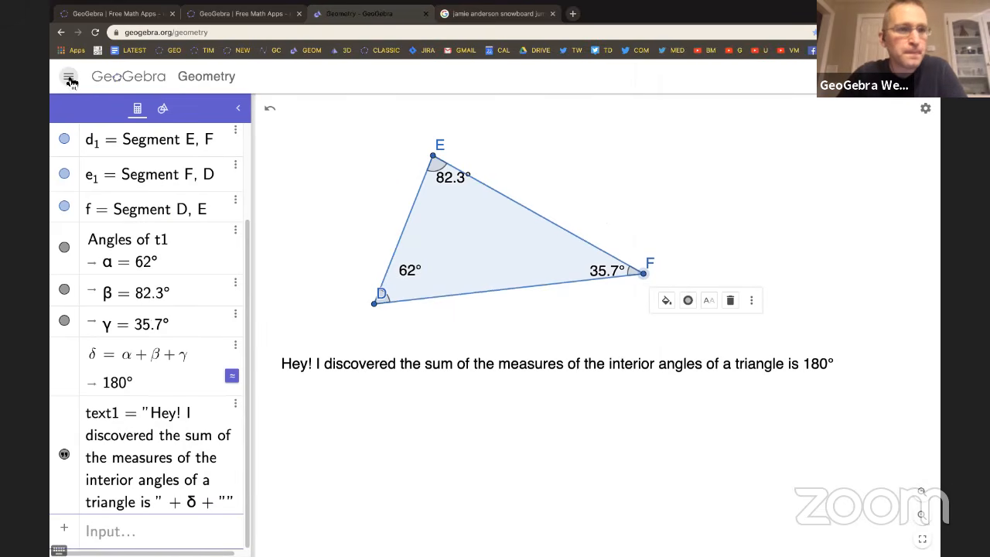
# Save the construction as "Triangle Angle Sum" with Shared visibility and copy its share link.
pyautogui.click(69, 77)
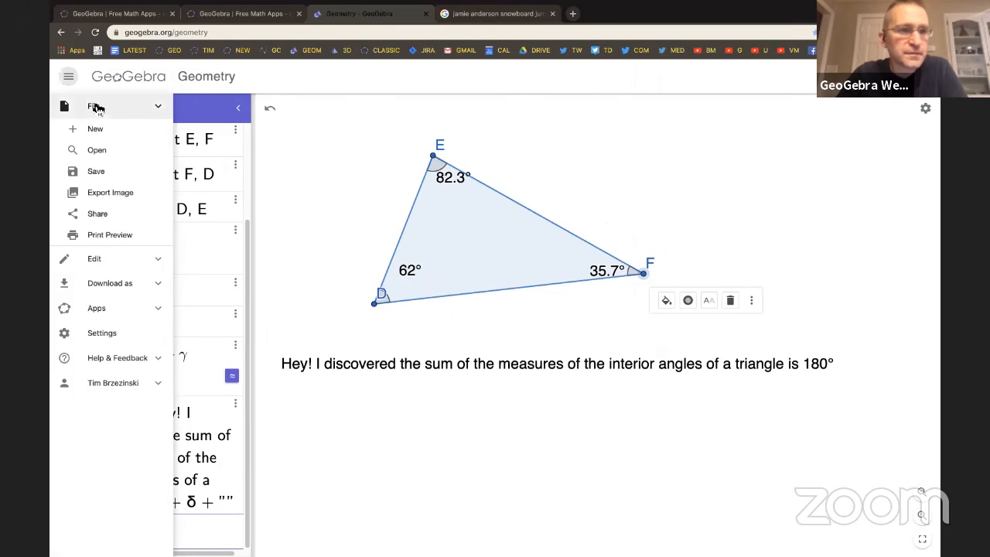
pyautogui.click(94, 173)
pyautogui.press('BackSpace')
pyautogui.write('Triang')
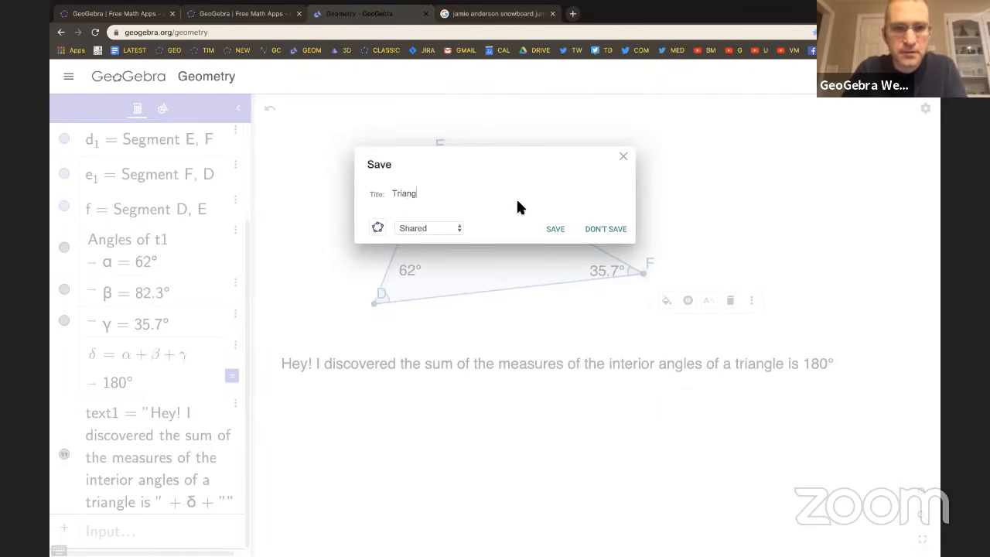
pyautogui.write('le Angle Sum')
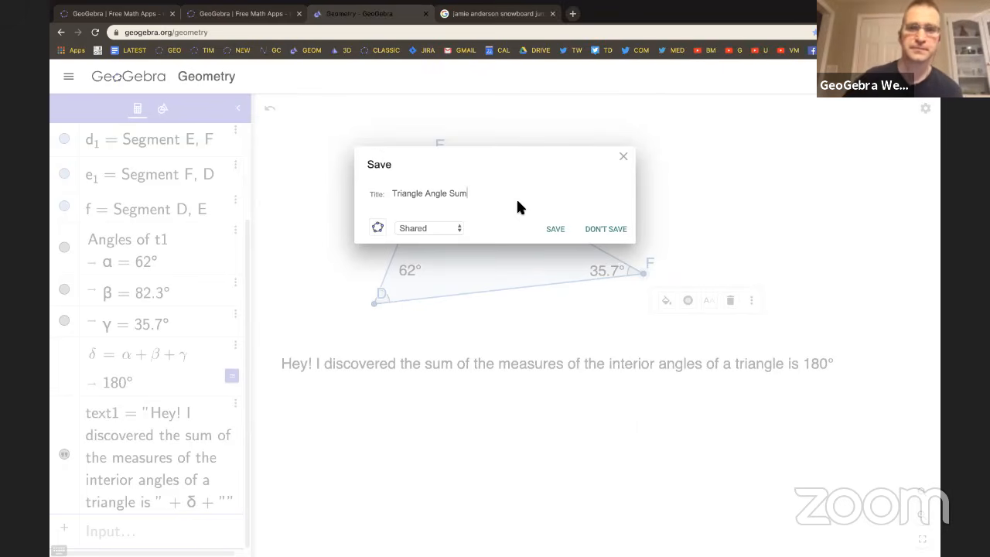
pyautogui.click(558, 235)
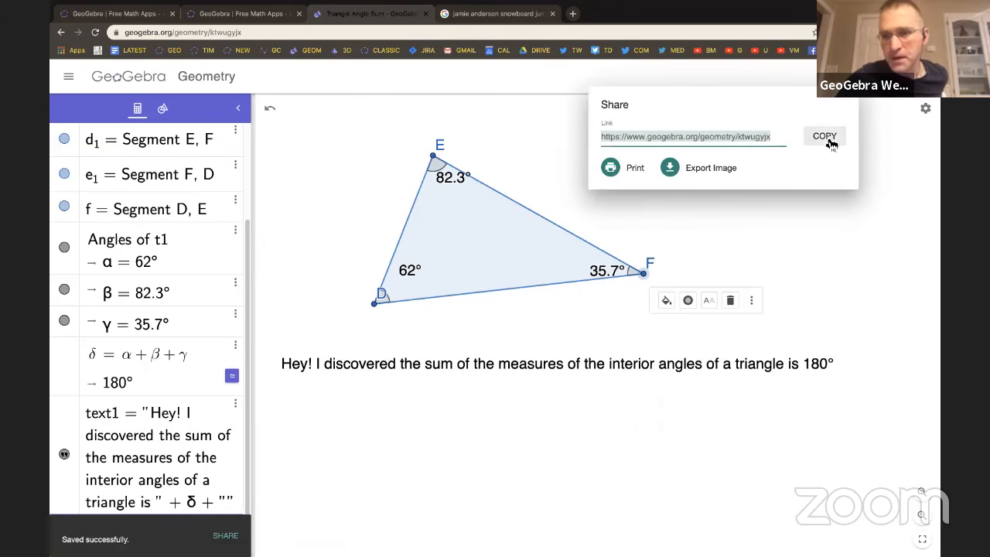
pyautogui.click(826, 138)
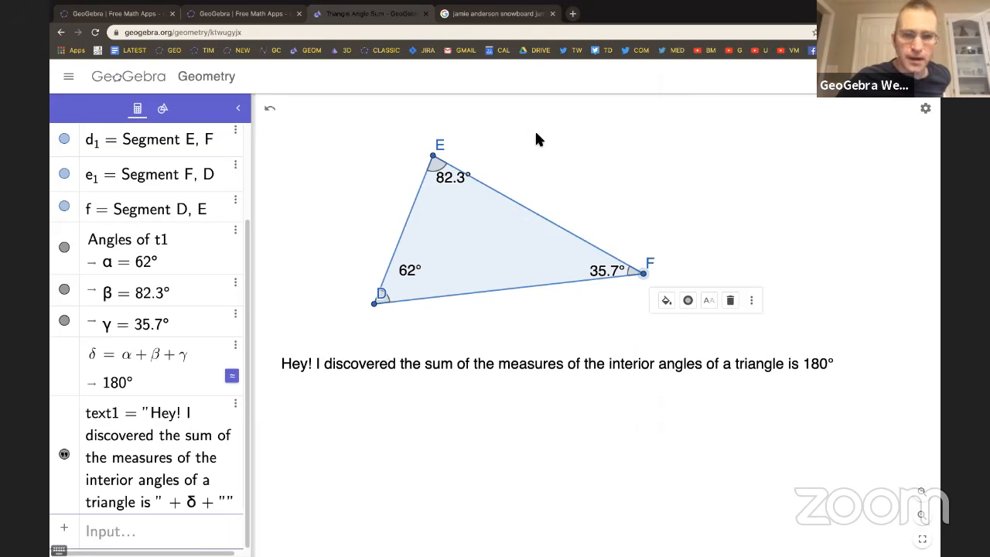
# Split the text below the triangle into three lines, breaking after "the sum" and after "interior angles of a".
pyautogui.doubleClick(535, 370)
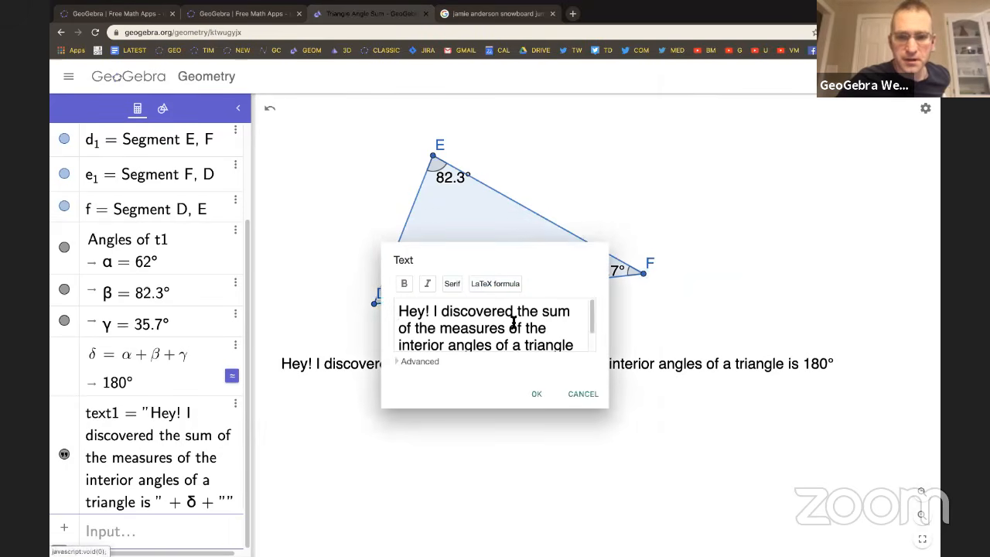
pyautogui.click(573, 313)
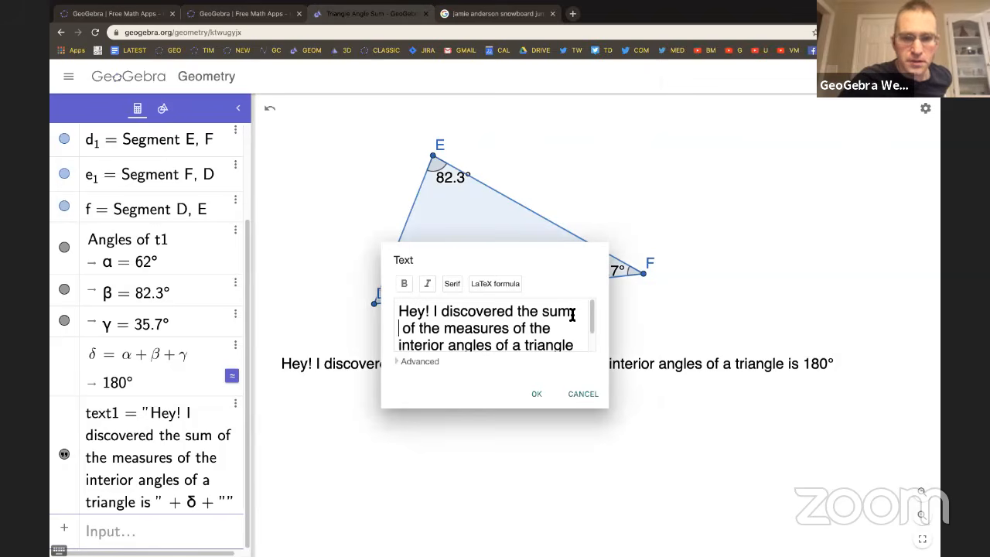
pyautogui.scroll(-1, 524, 343)
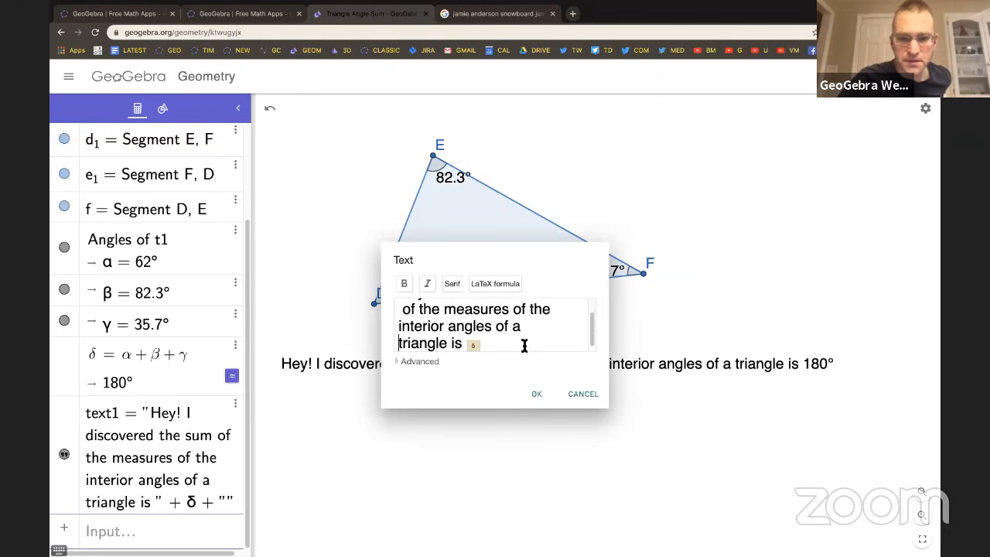
pyautogui.click(536, 394)
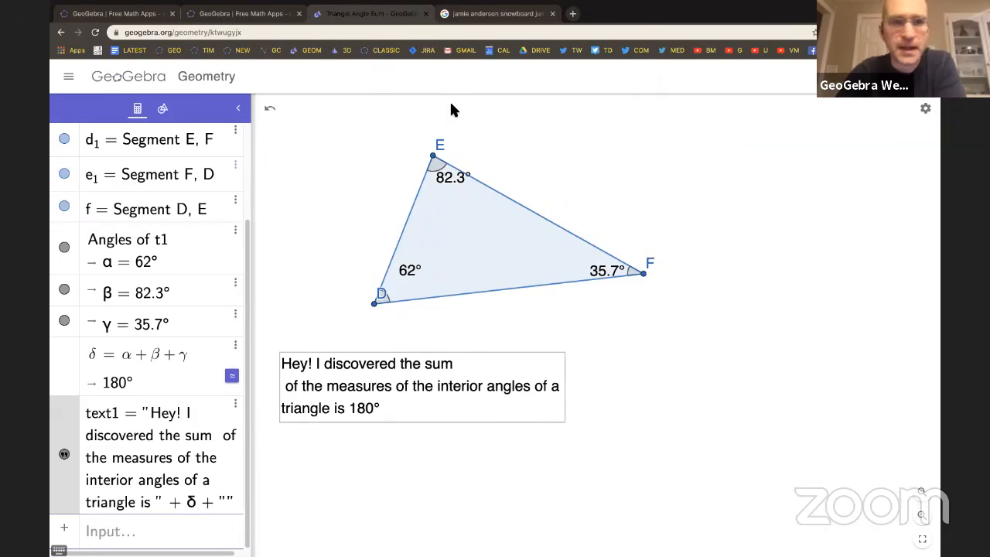
# Take the browser window out of full screen and close the Triangle Angle Sum page, discarding its unsaved changes.
pyautogui.moveTo(78, 4)
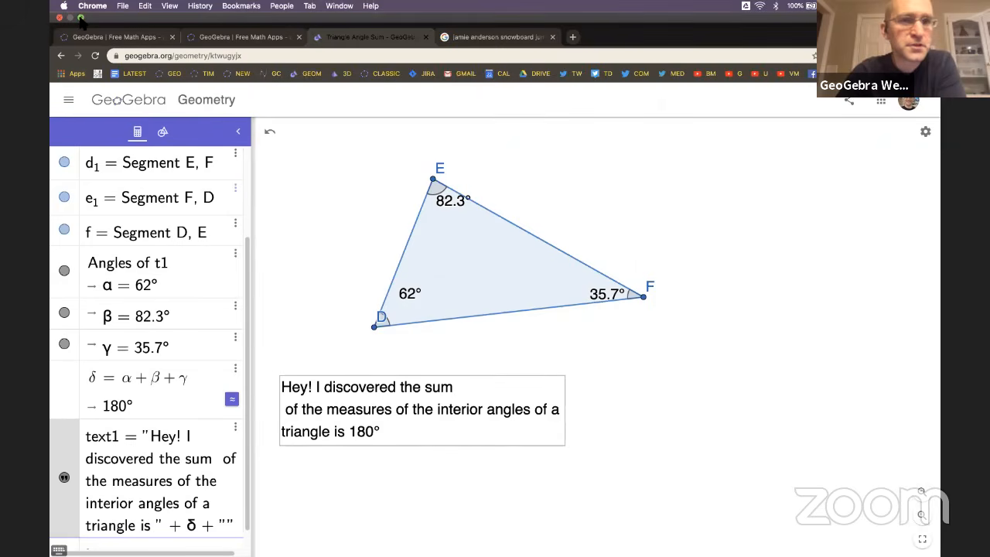
pyautogui.click(80, 17)
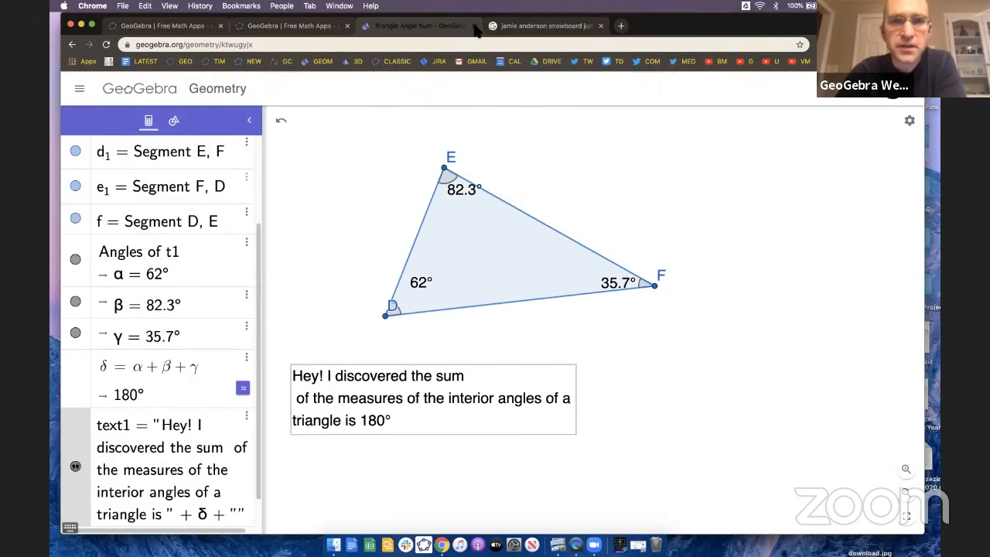
pyautogui.click(474, 25)
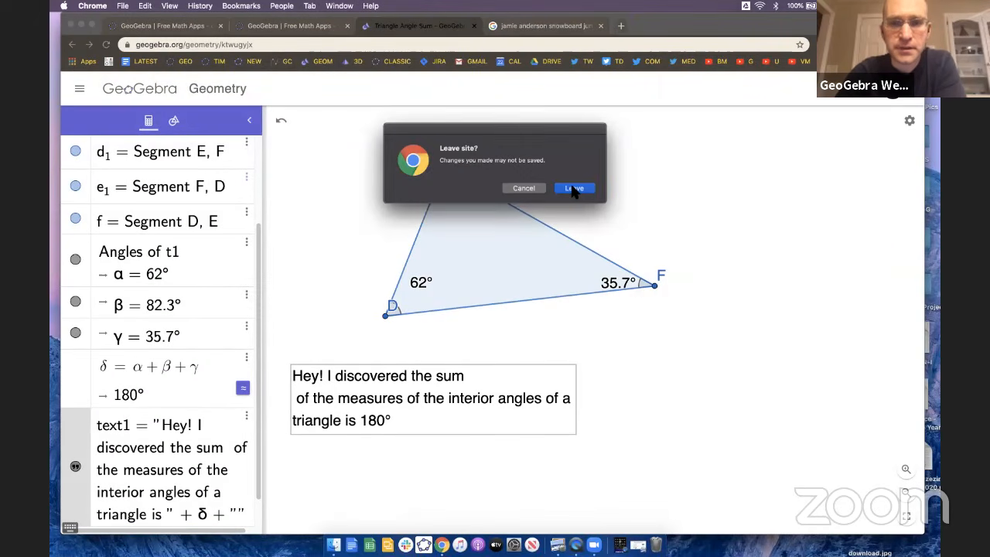
pyautogui.click(573, 188)
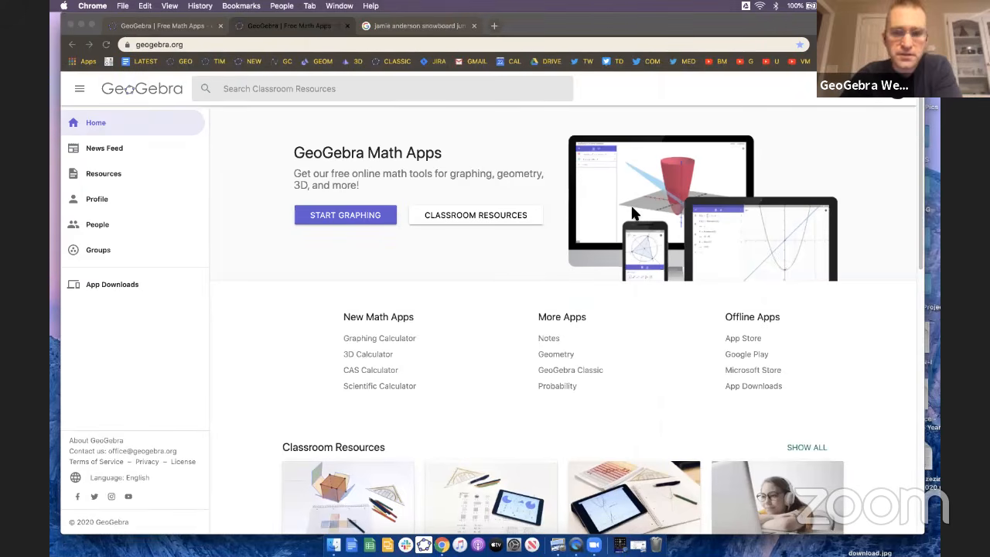
# Open the signed-in account's profile page on the GeoGebra website.
pyautogui.click(100, 204)
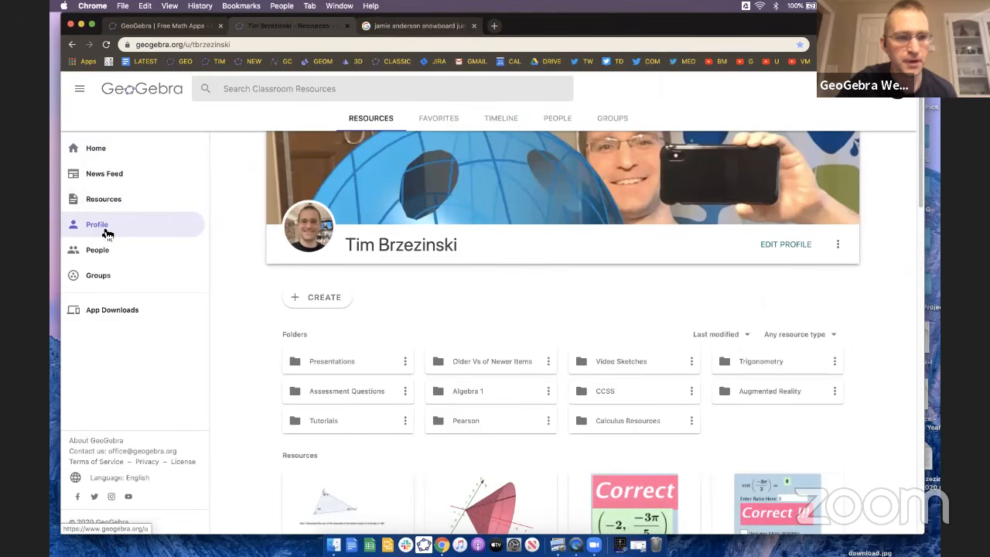
pyautogui.scroll(5, 115, 232)
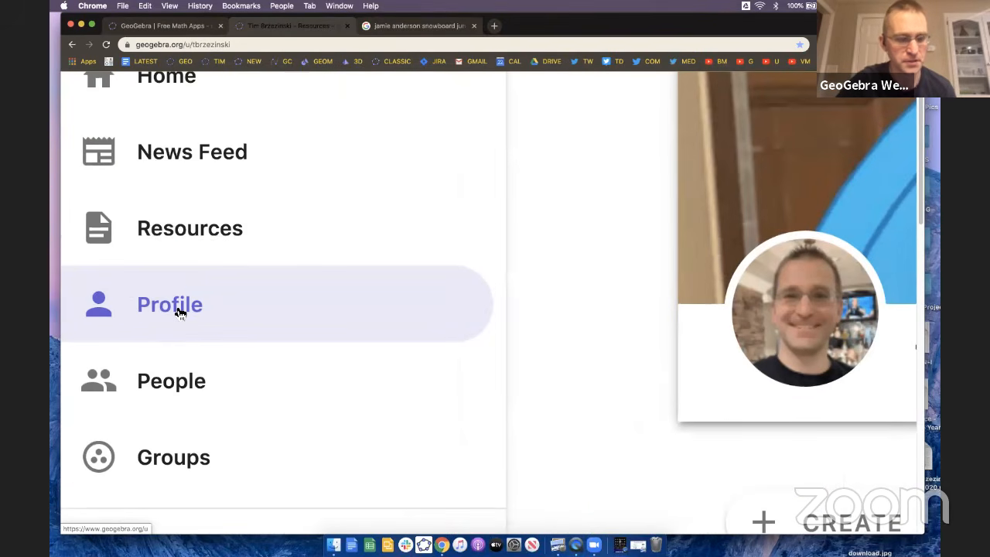
# Open the Triangle Angle Sum activity from the profile's resources after viewing the actions available for it.
pyautogui.scroll(-5, 179, 312)
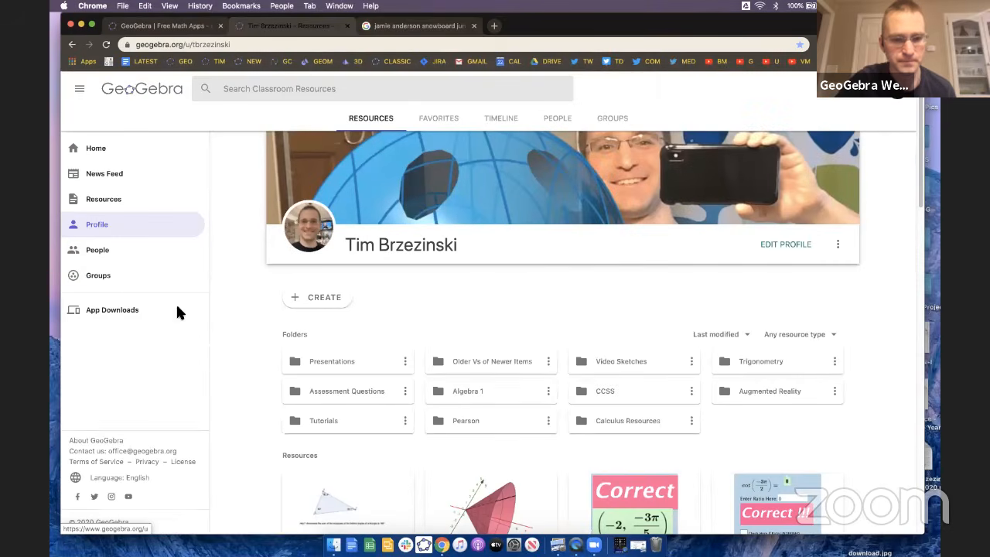
pyautogui.scroll(-5, 262, 375)
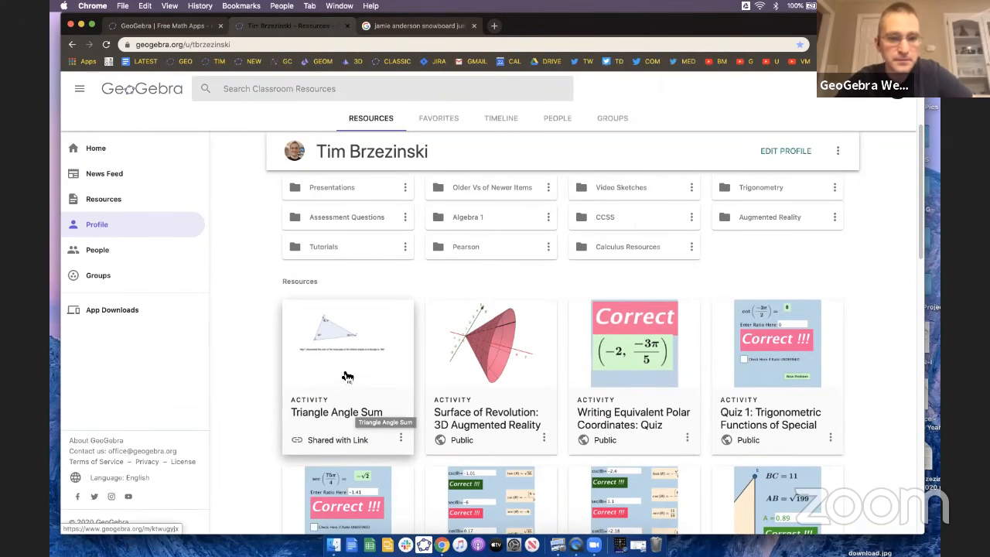
pyautogui.click(401, 439)
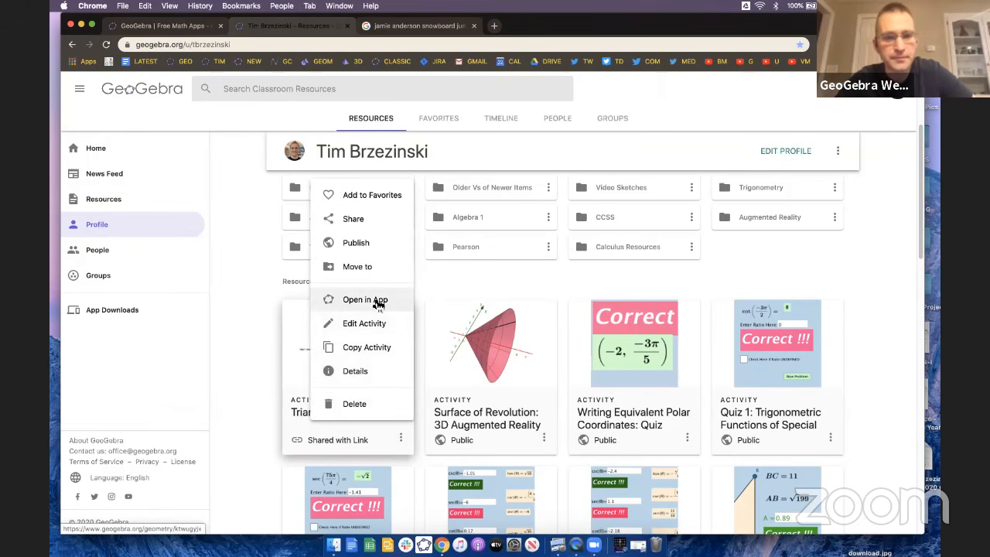
pyautogui.click(241, 359)
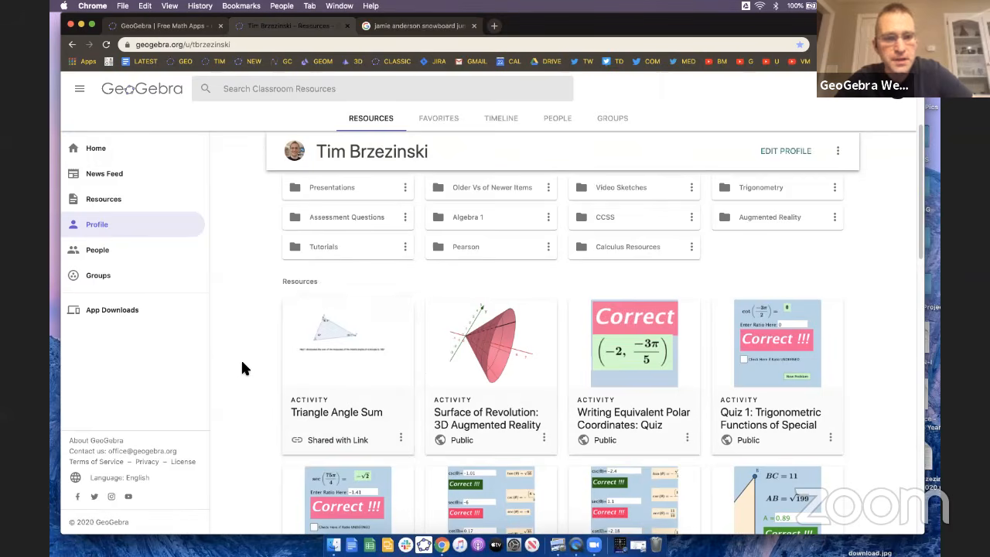
pyautogui.click(350, 374)
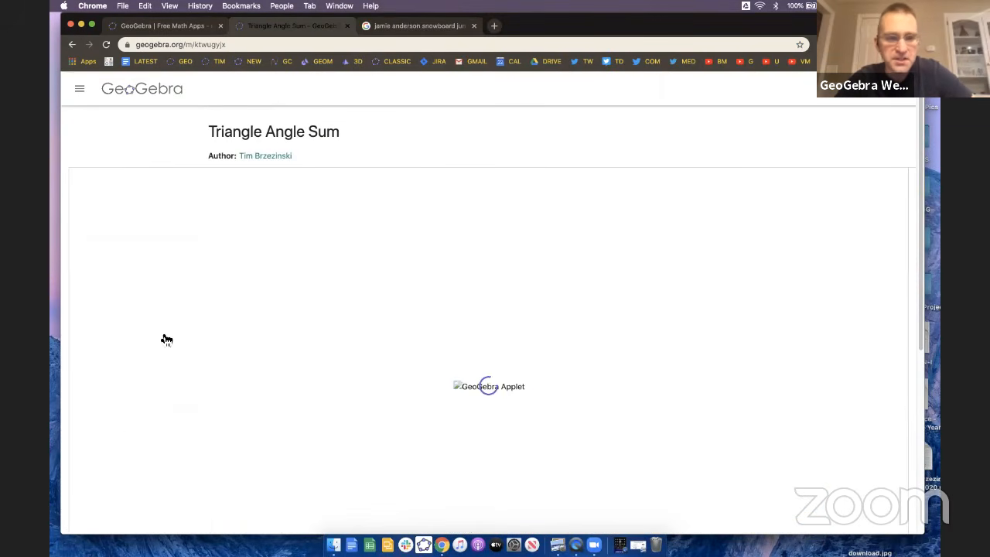
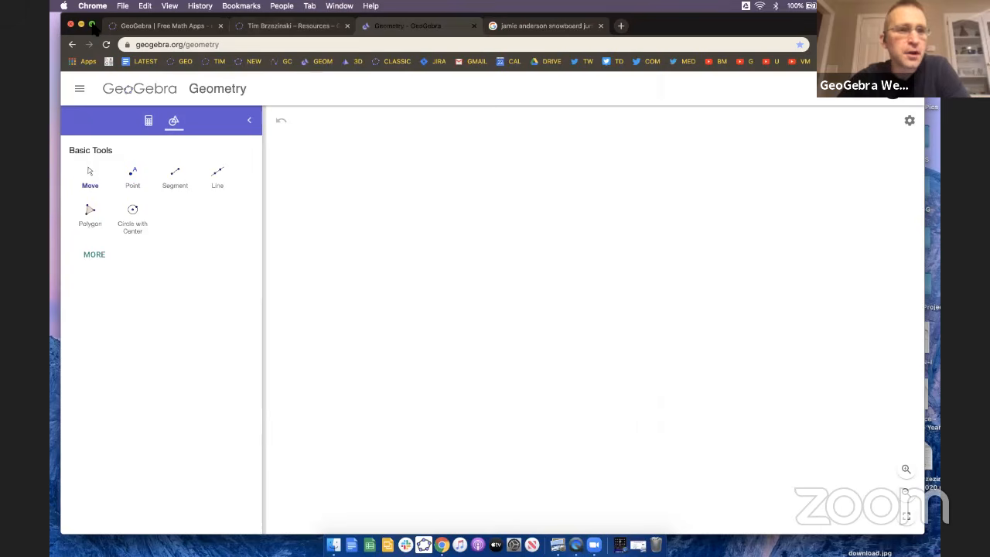
# Show major gridlines and the coordinate axes in the empty Geometry graphics view.
pyautogui.moveTo(661, 31); pyautogui.dragTo(655, 31)
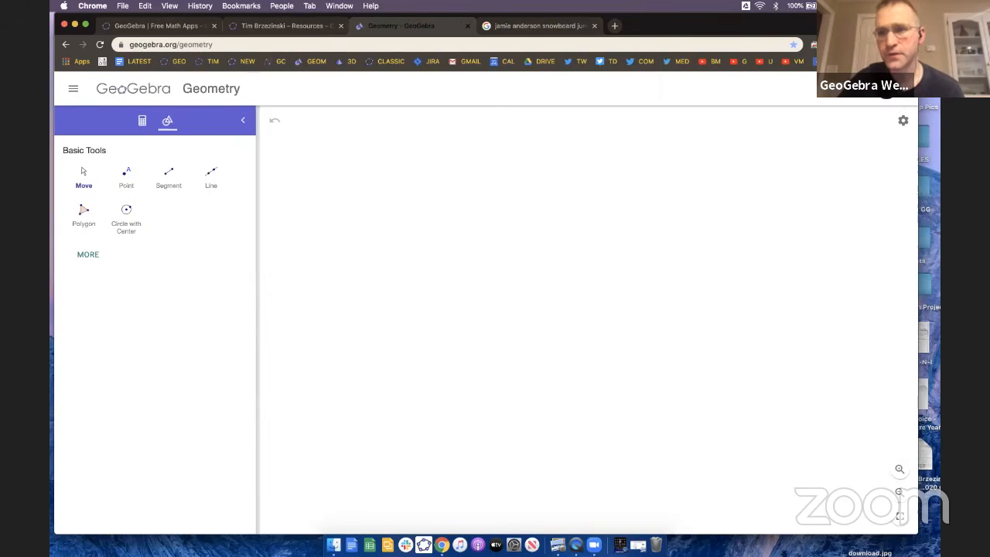
pyautogui.click(904, 122)
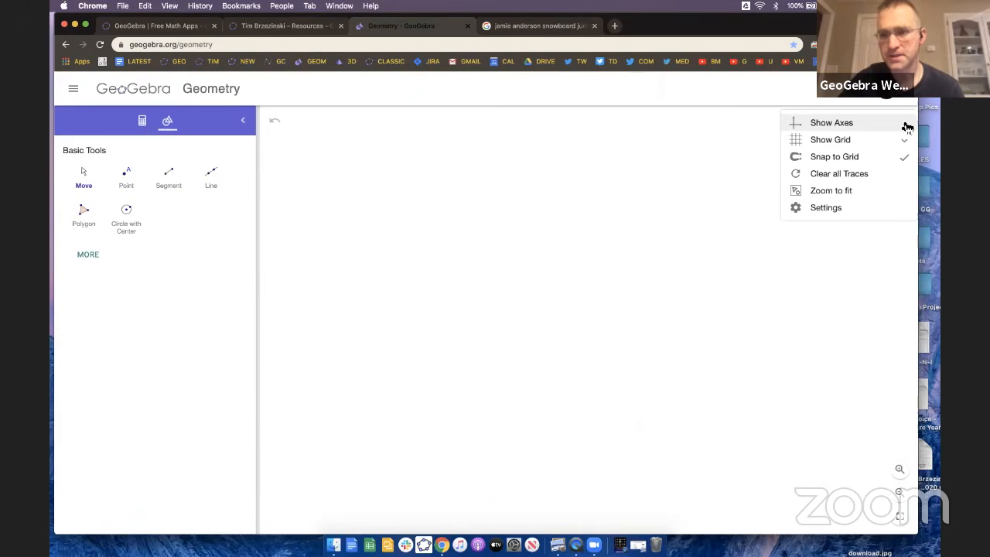
pyautogui.click(872, 146)
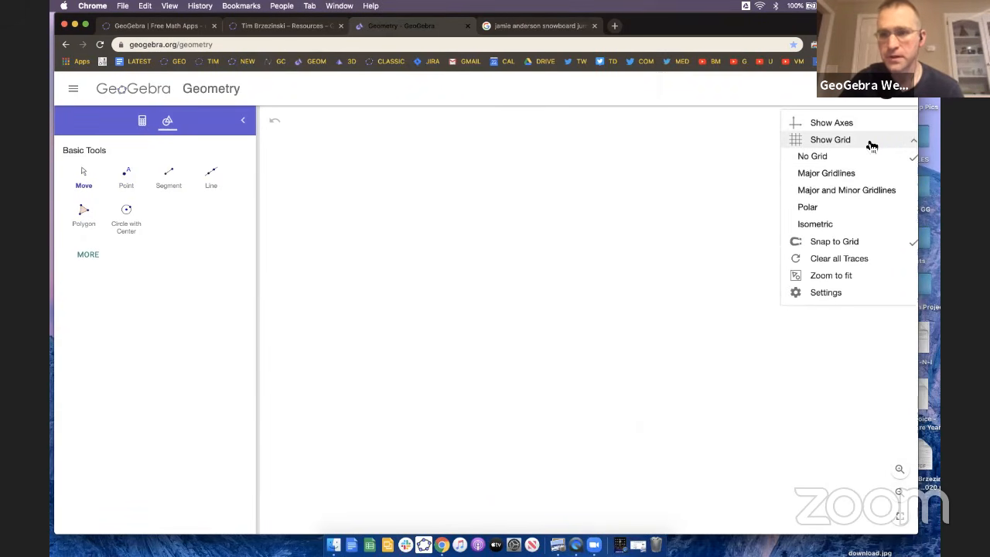
pyautogui.click(823, 175)
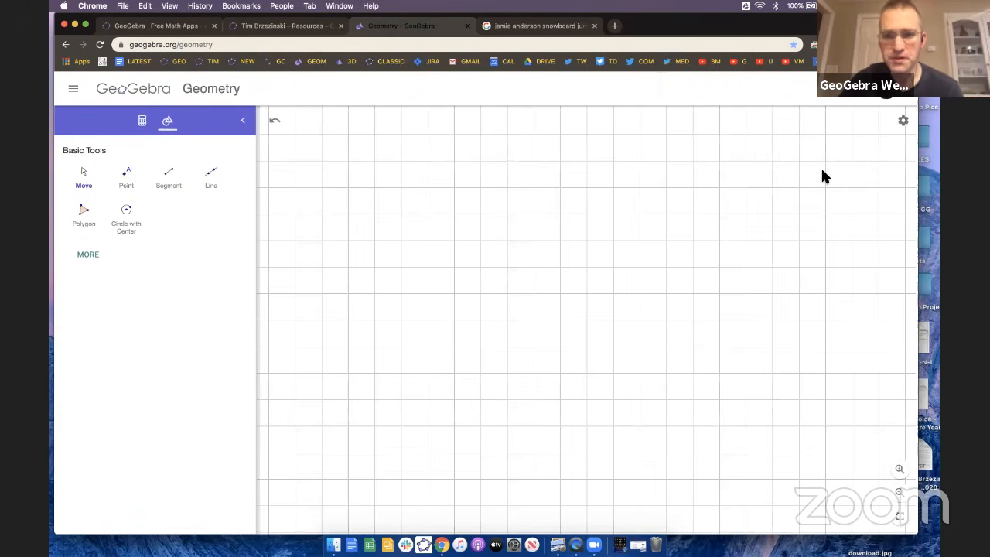
pyautogui.click(904, 121)
pyautogui.click(843, 127)
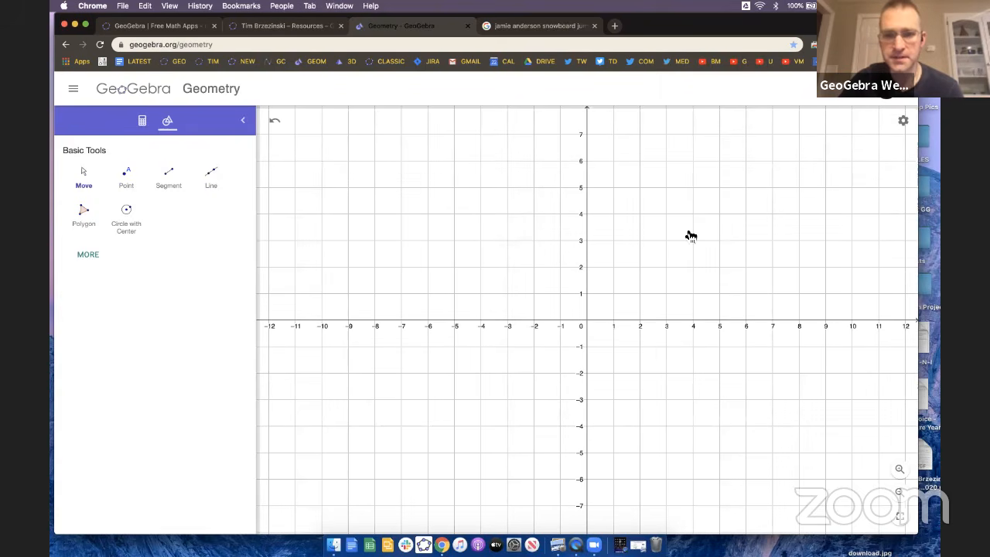
# Set the global font size to 28 pt and close the settings.
pyautogui.click(898, 122)
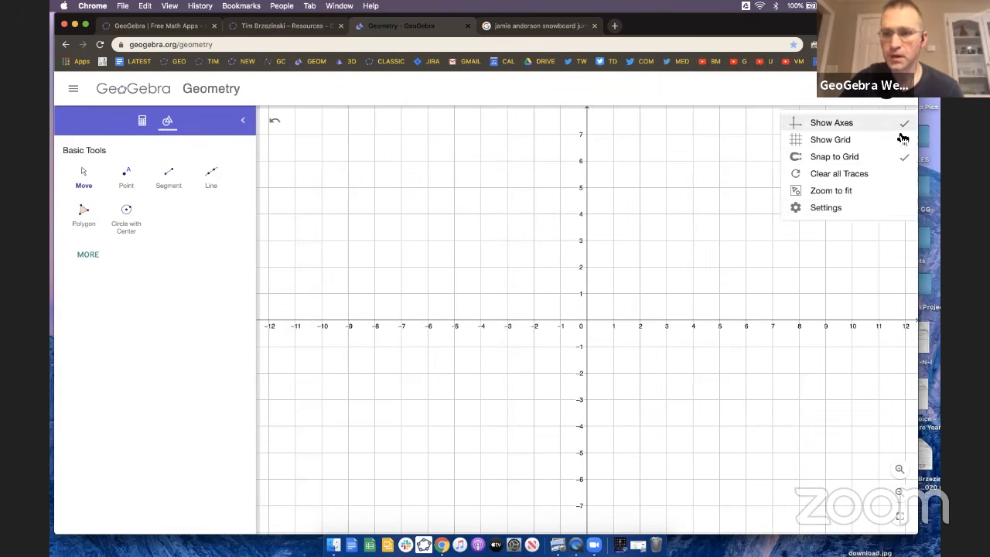
pyautogui.click(830, 206)
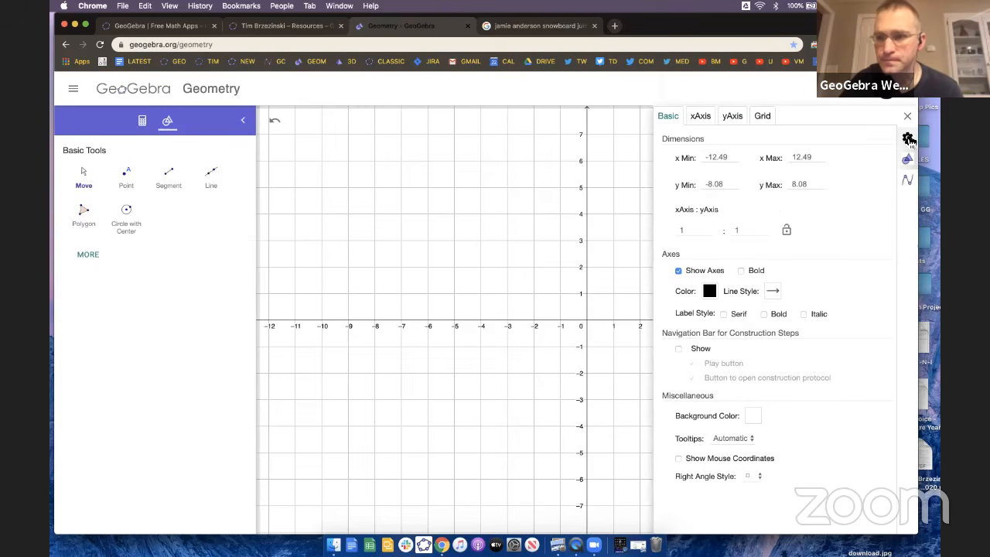
pyautogui.click(907, 158)
pyautogui.click(908, 141)
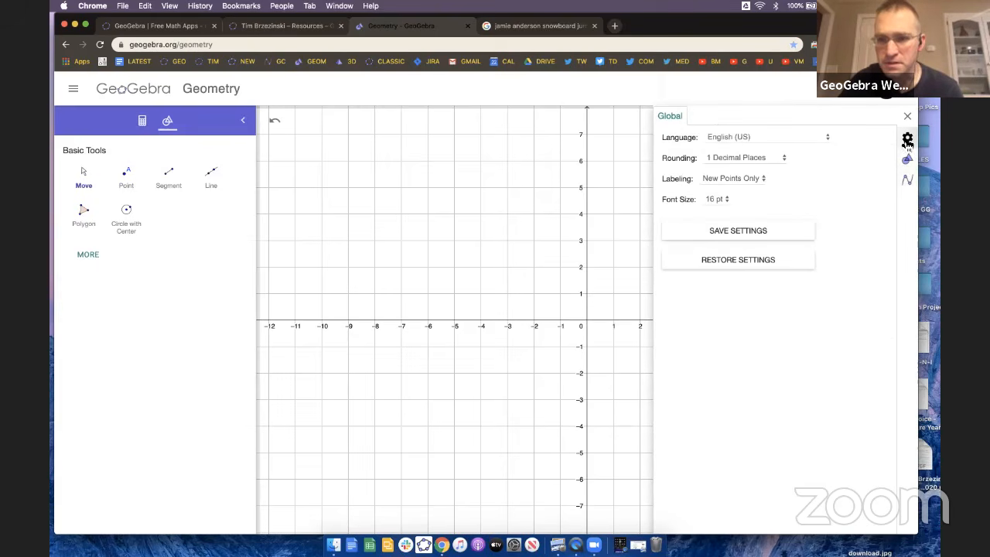
pyautogui.click(713, 200)
pyautogui.click(717, 240)
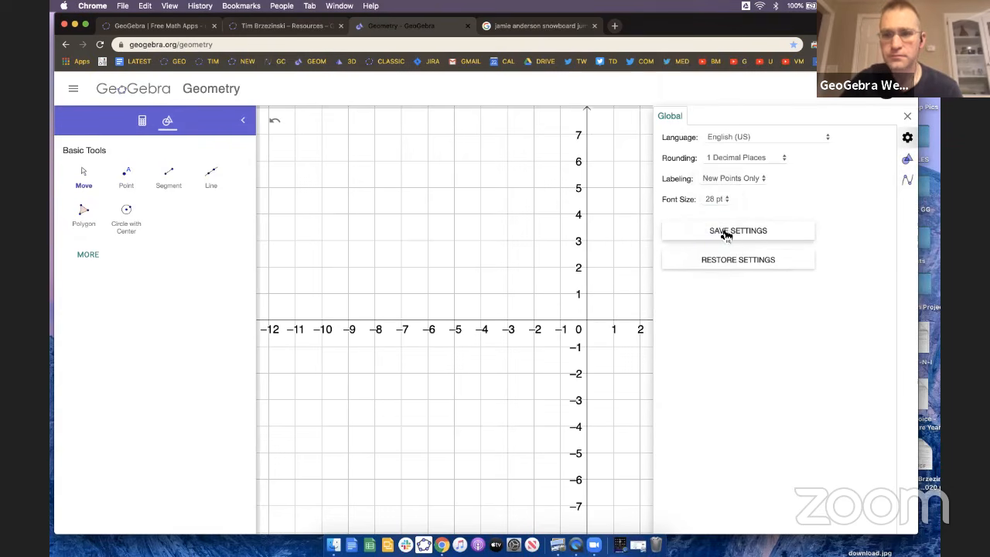
pyautogui.click(909, 117)
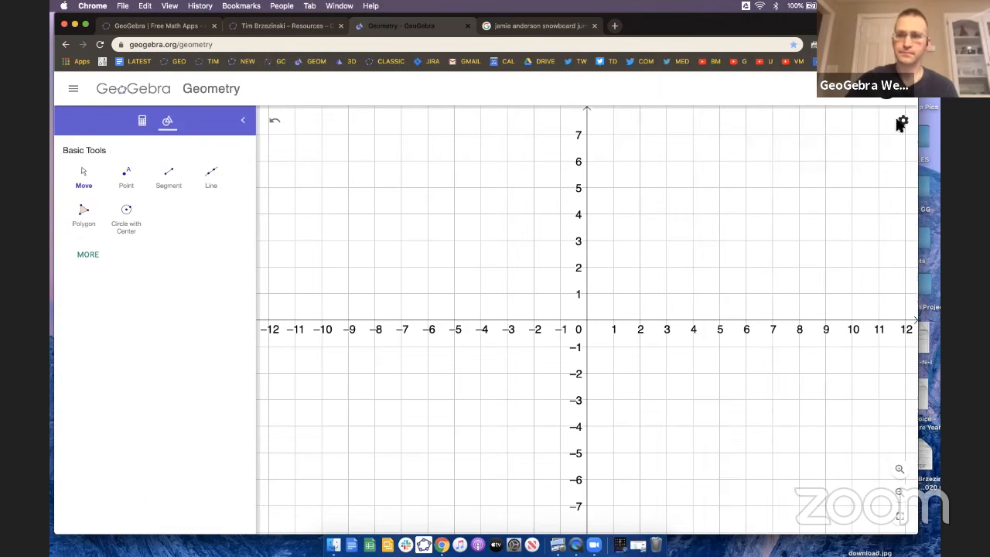
# Widen the browser window and hide the coordinate axes, keeping the gridlines.
pyautogui.moveTo(918, 227); pyautogui.dragTo(940, 227)
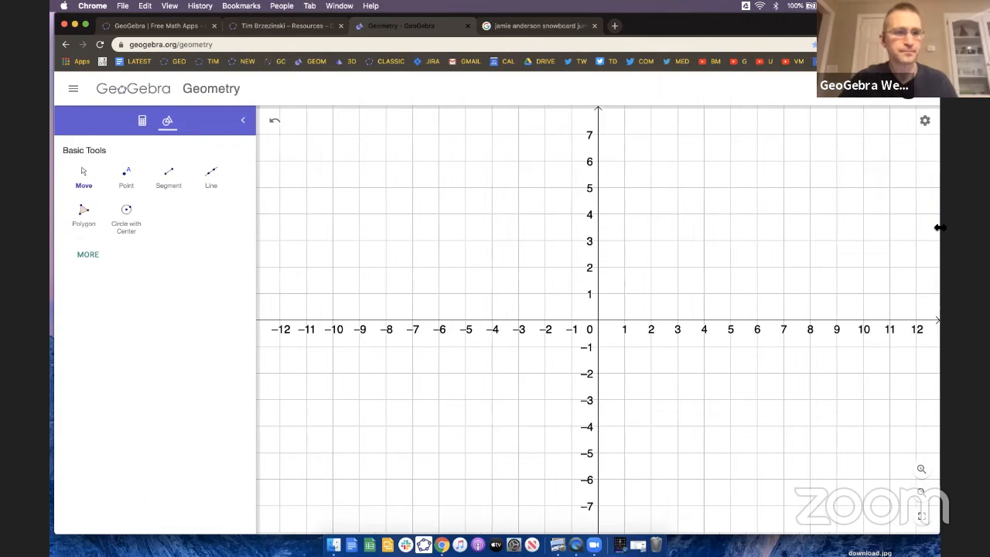
pyautogui.moveTo(443, 233); pyautogui.dragTo(430, 233)
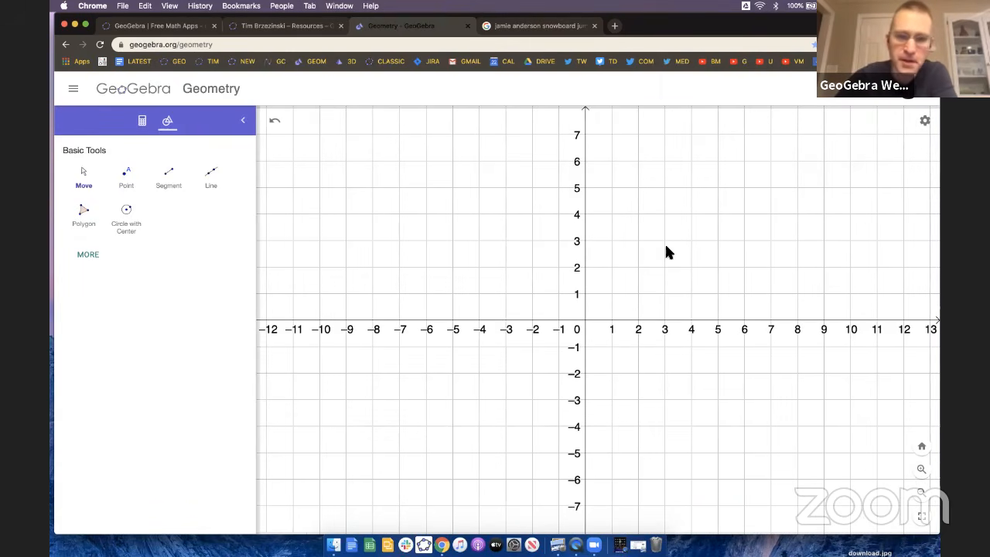
pyautogui.click(924, 121)
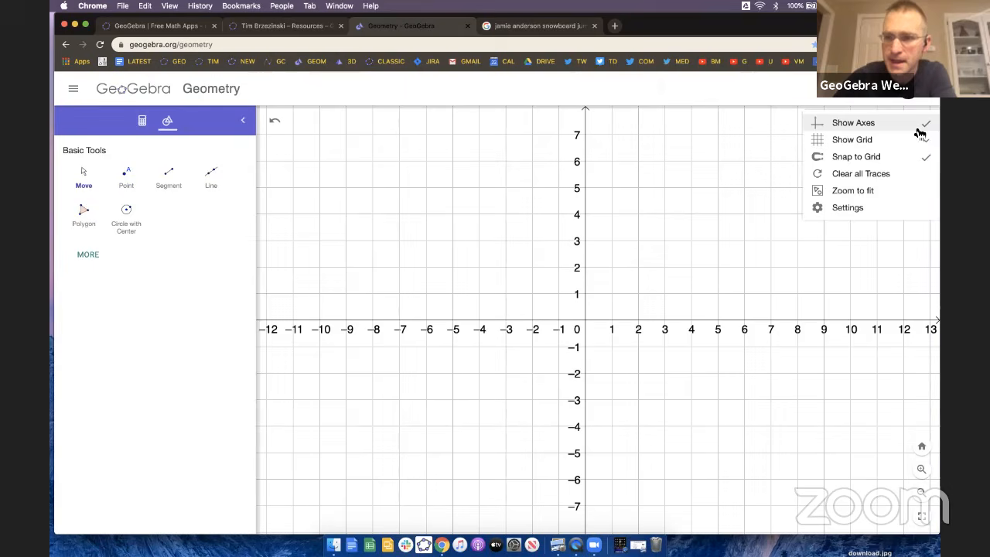
pyautogui.click(865, 124)
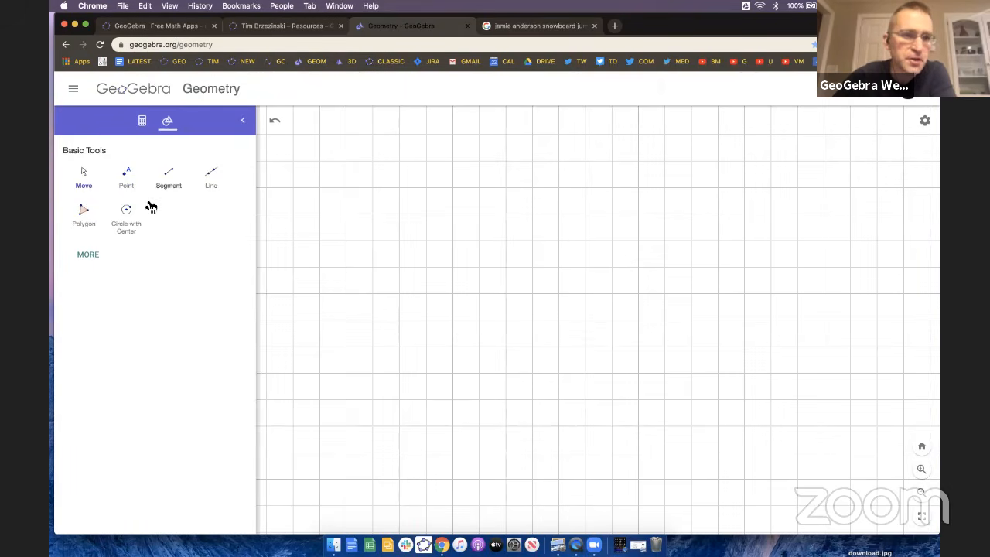
# Expand the tool list in stages to the full set, examine its categories through Others, and collapse it to the basic tools.
pyautogui.click(86, 254)
pyautogui.click(212, 178)
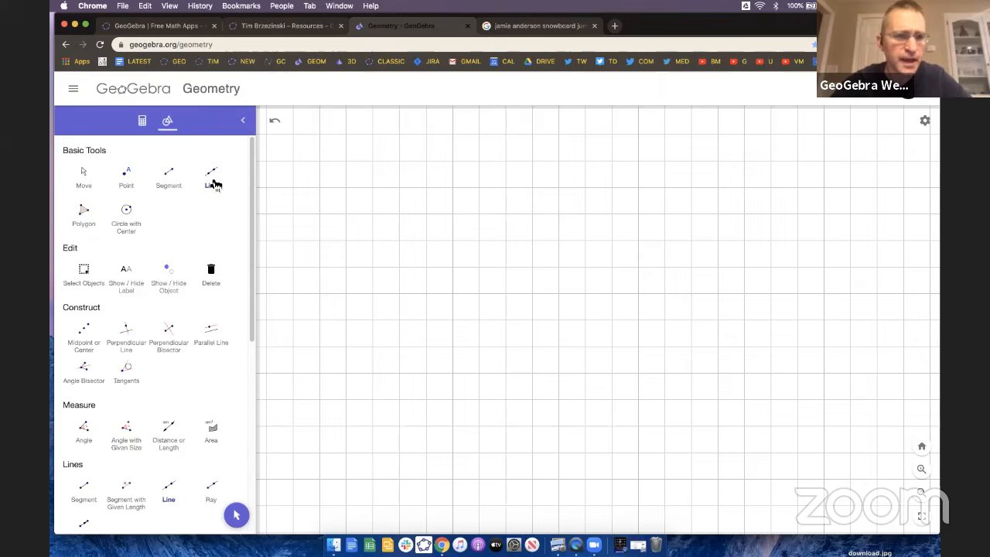
pyautogui.scroll(5, 216, 184)
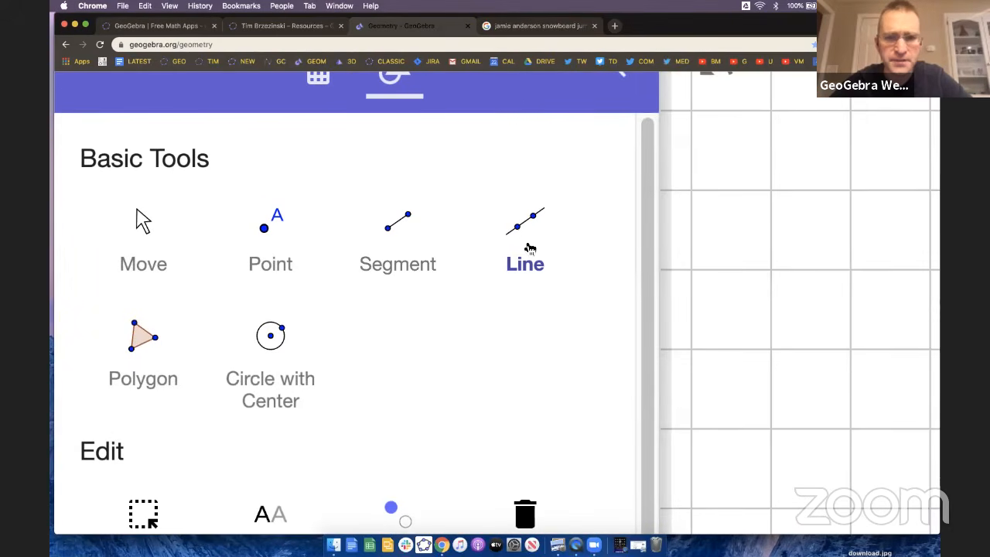
pyautogui.scroll(-5, 531, 240)
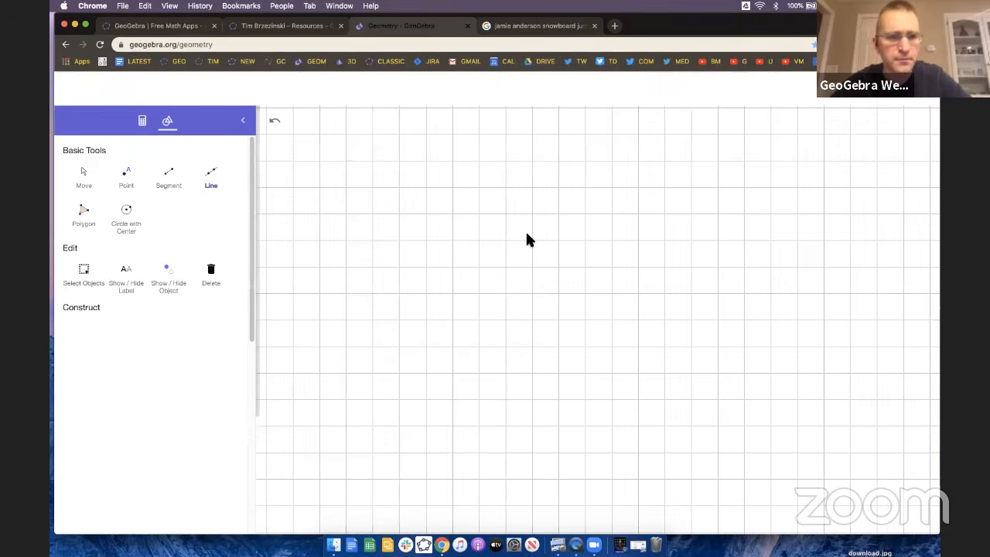
pyautogui.scroll(-10, 154, 477)
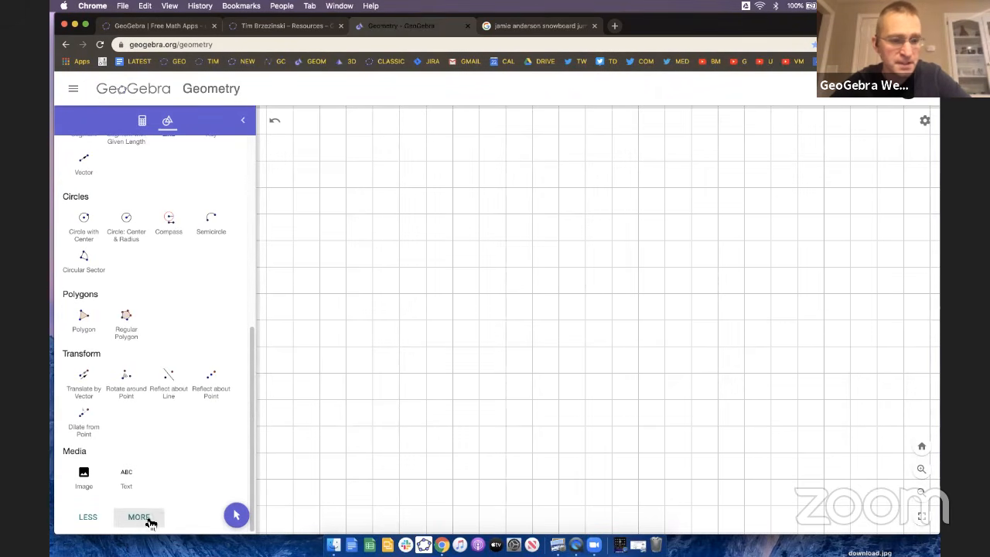
pyautogui.click(139, 516)
pyautogui.scroll(5, 150, 470)
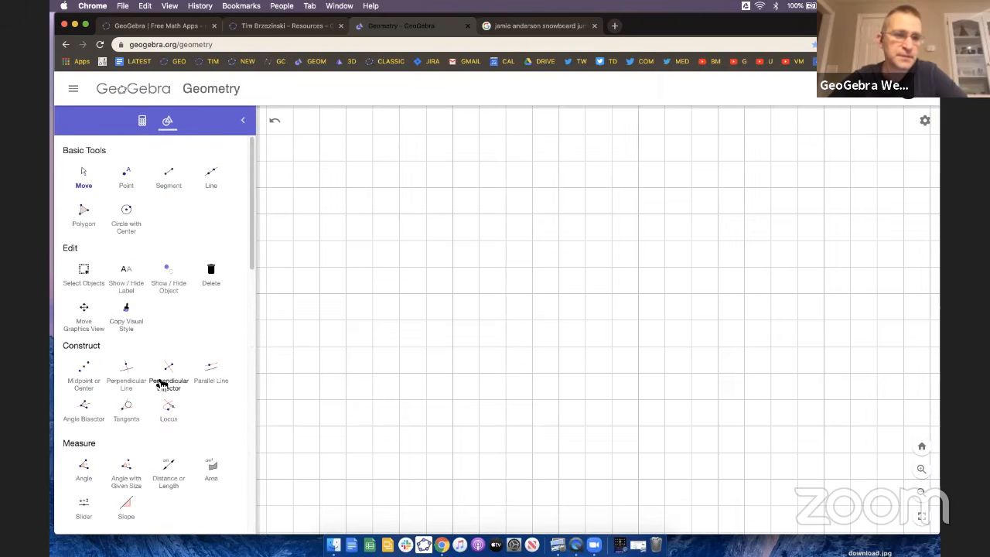
pyautogui.scroll(-10, 161, 384)
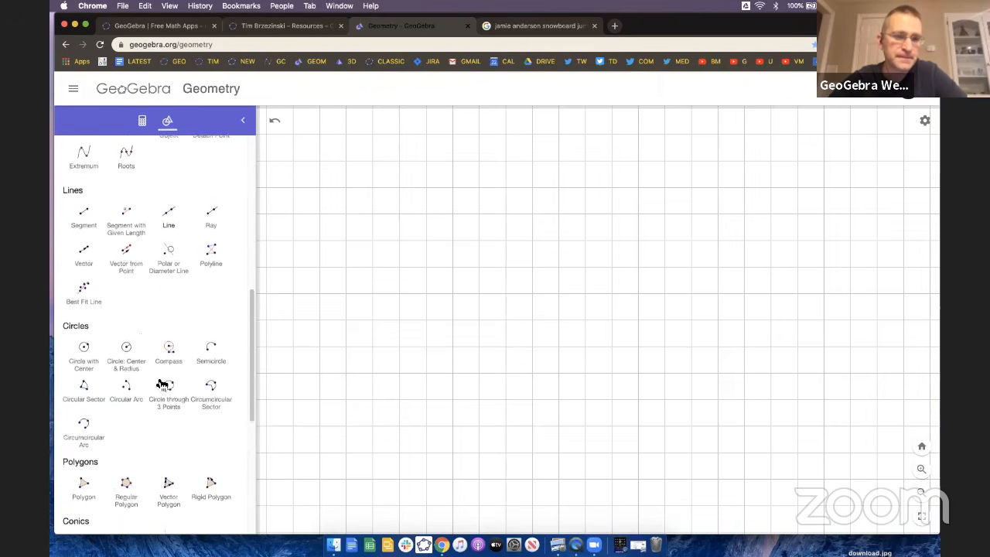
pyautogui.scroll(-3, 162, 385)
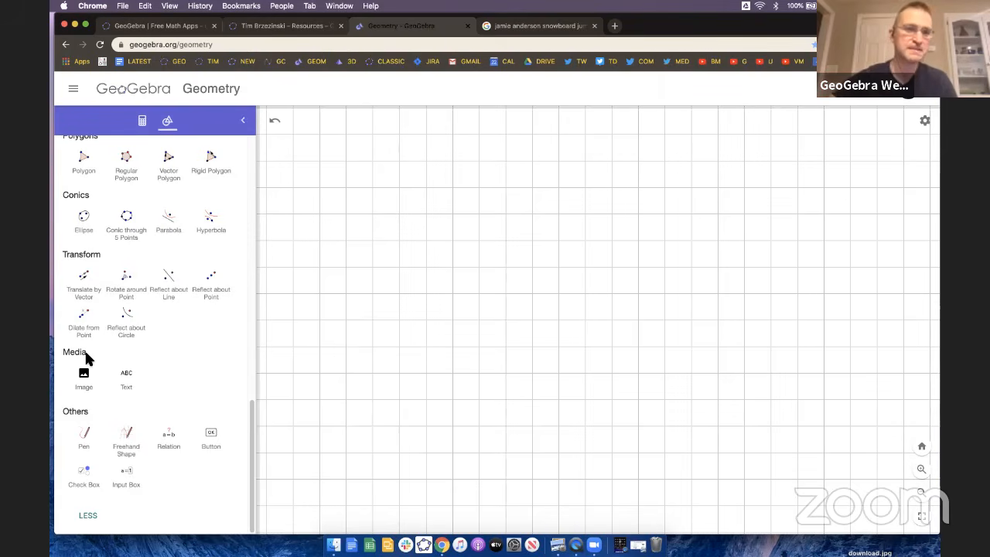
pyautogui.click(87, 517)
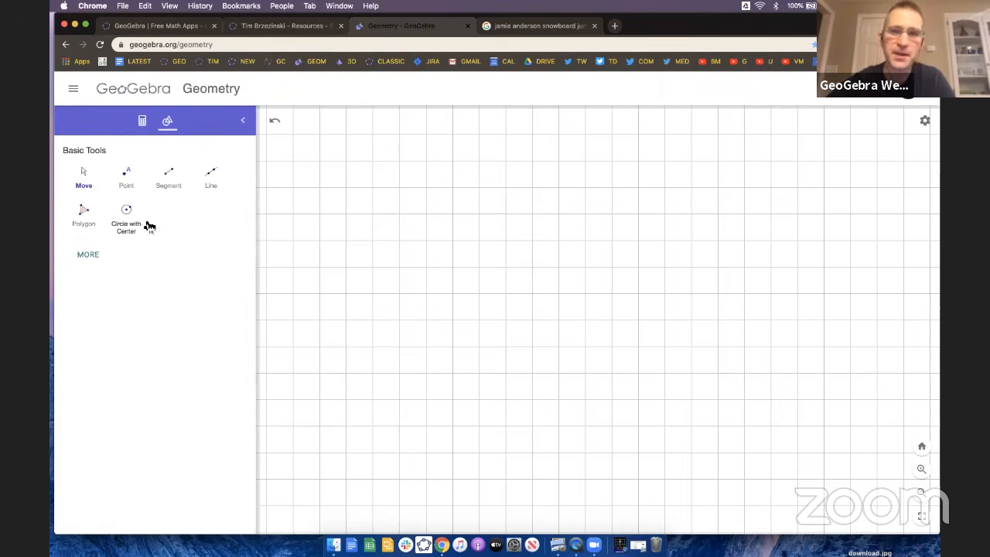
# Expand the collapsed tool list in two stages so that every Geometry tool is available.
pyautogui.click(91, 254)
pyautogui.scroll(-5, 93, 256)
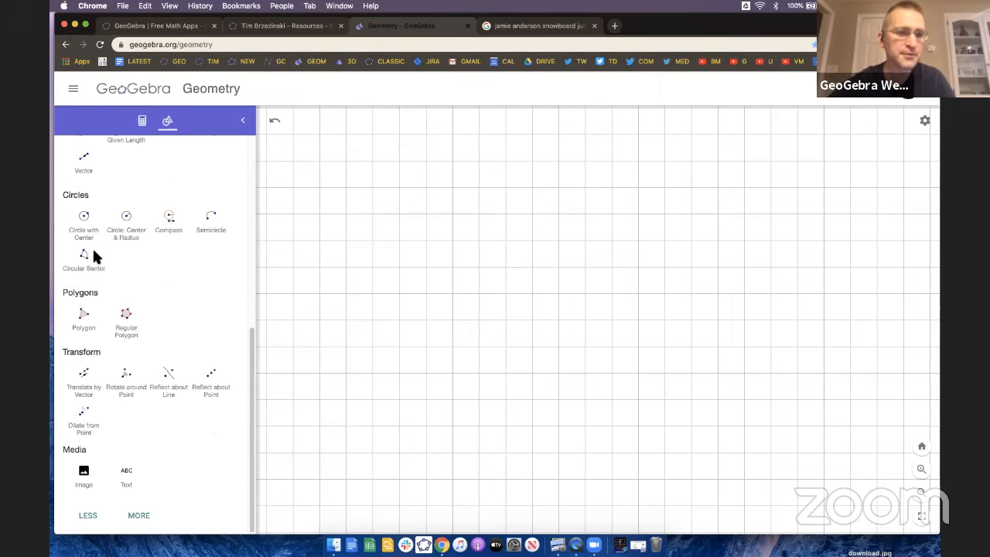
pyautogui.click(139, 516)
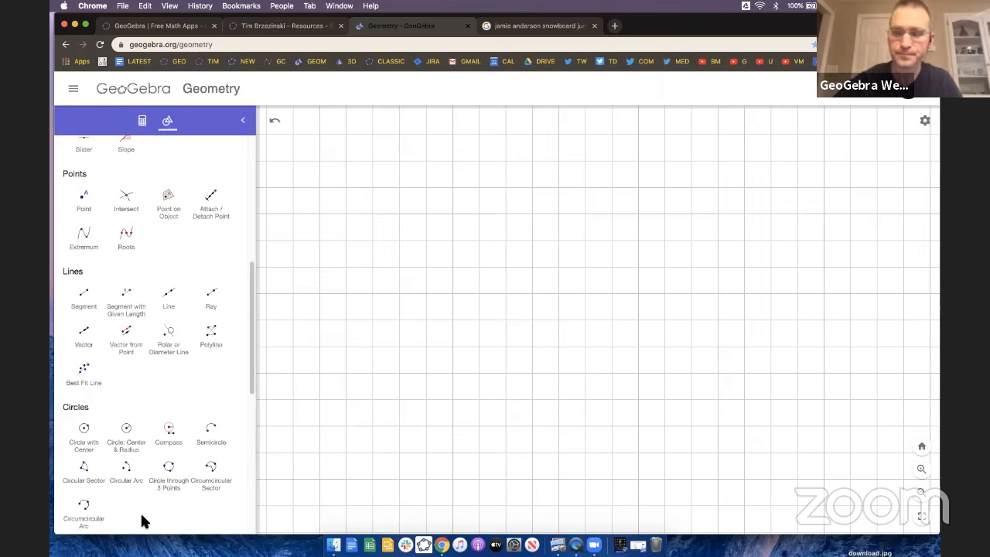
pyautogui.scroll(5, 166, 439)
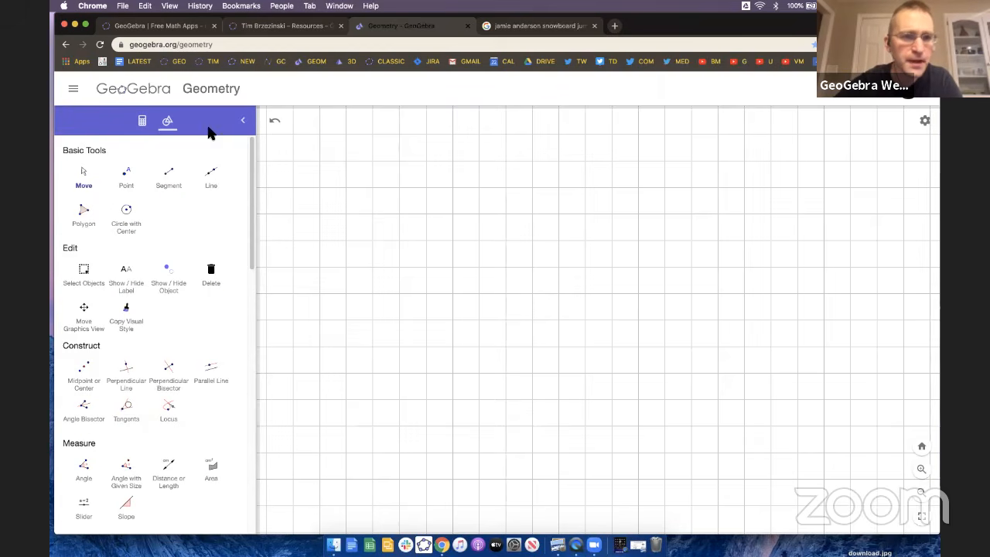
# Draw a rising line through two grid points, the second 10 units right of and 5 units above the first.
pyautogui.click(211, 179)
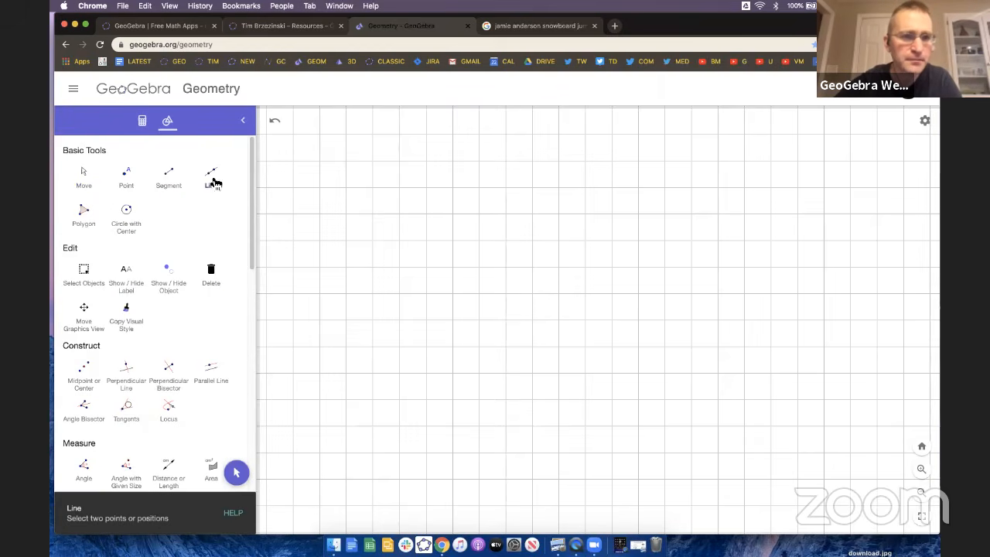
pyautogui.click(426, 345)
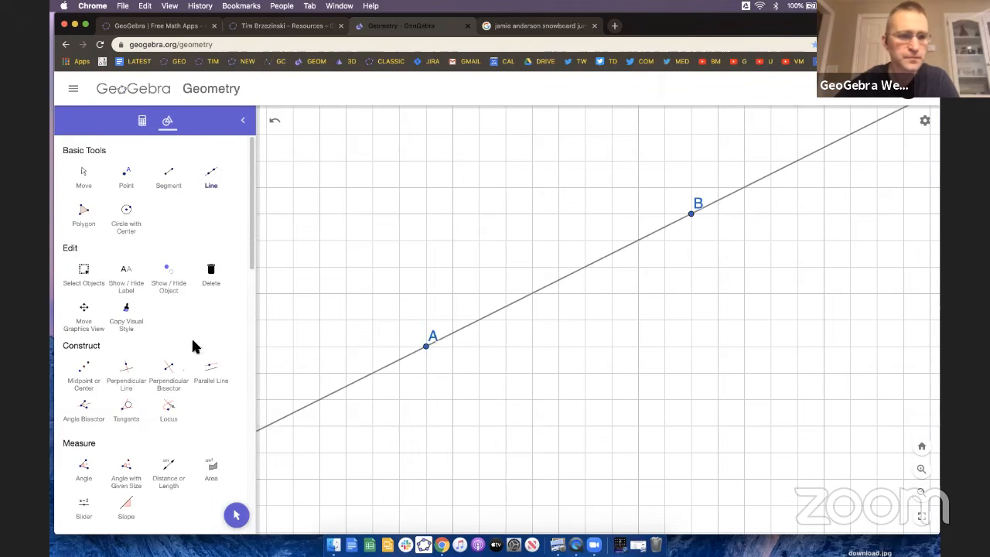
# Construct a line parallel to line AB through a new grid point 1 unit left of and 6 units above A.
pyautogui.scroll(-3, 203, 359)
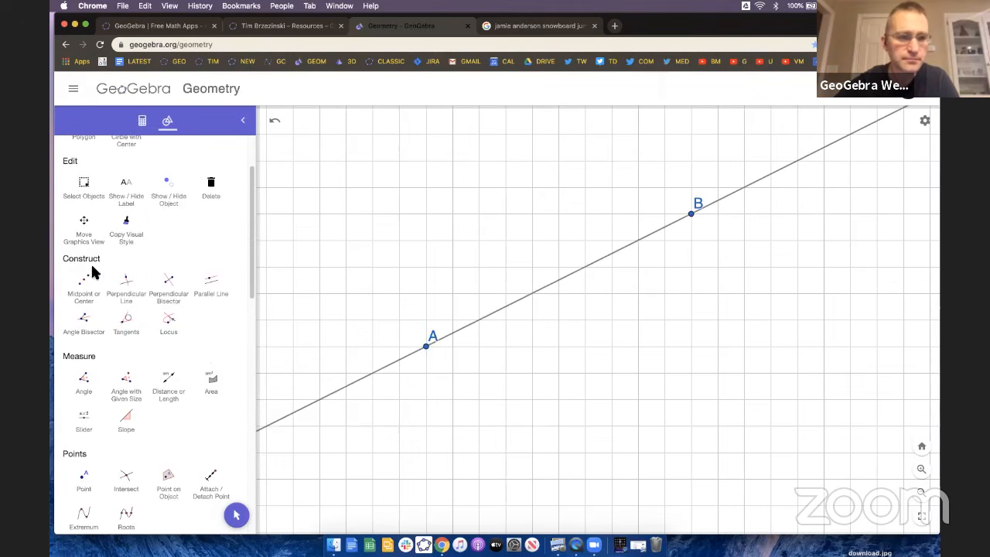
pyautogui.scroll(5, 212, 289)
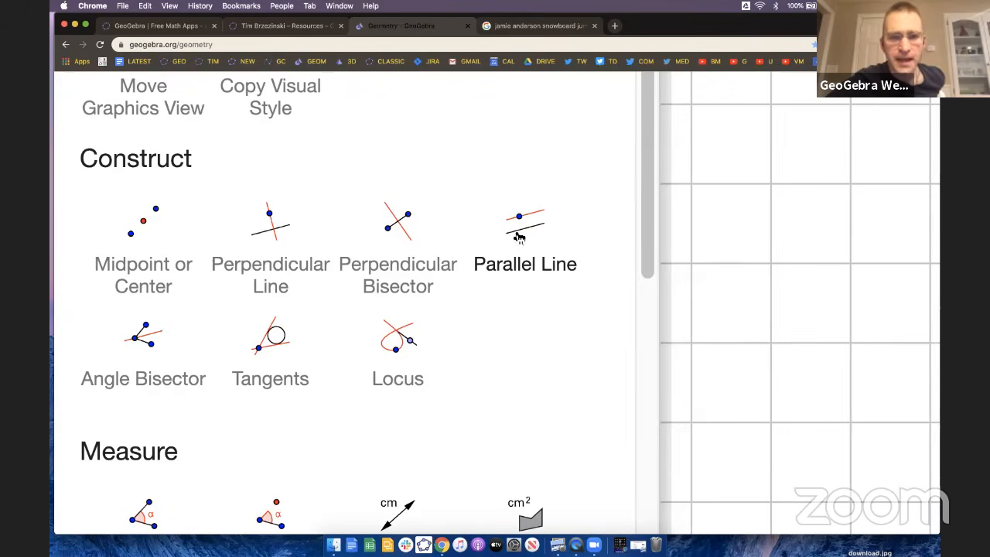
pyautogui.click(530, 234)
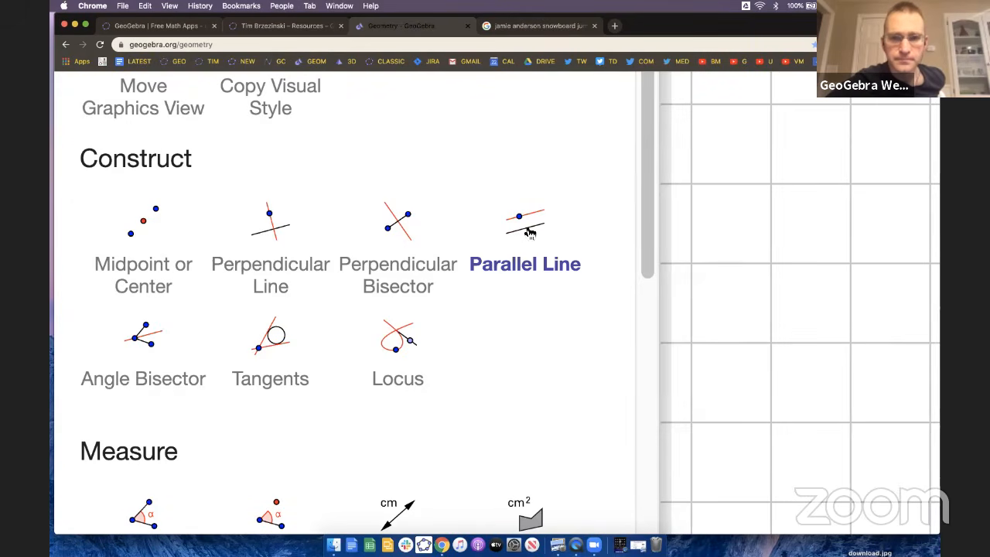
pyautogui.scroll(-5, 529, 234)
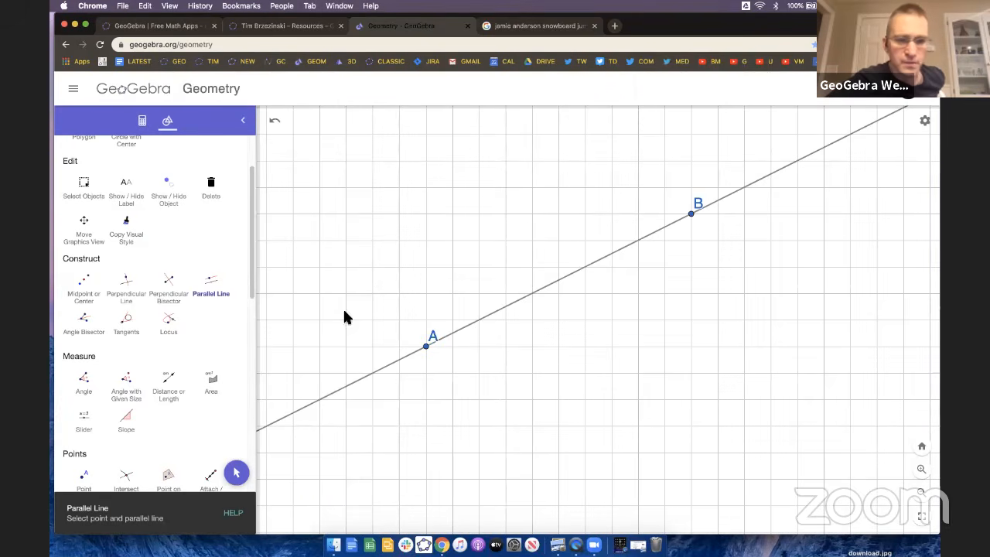
pyautogui.click(556, 285)
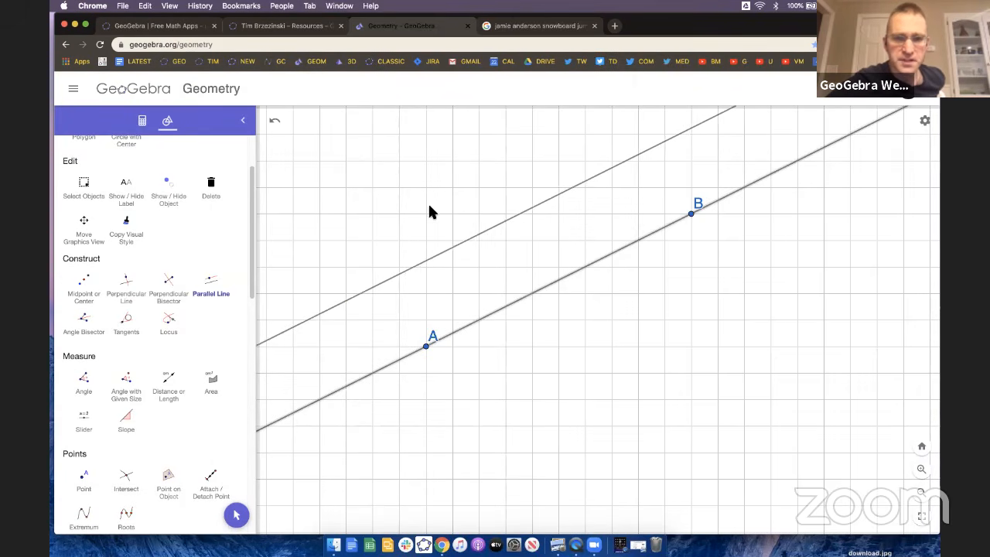
pyautogui.click(399, 188)
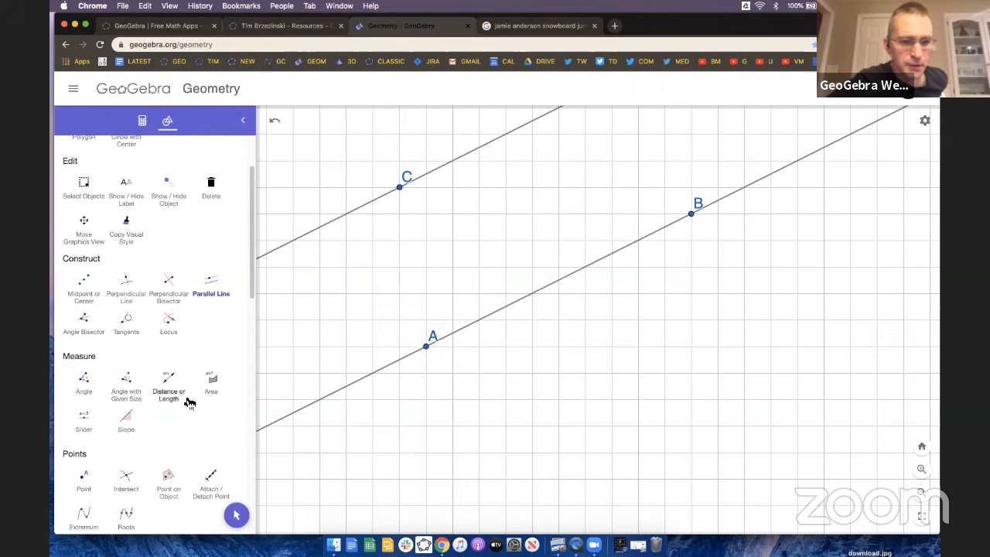
# Move point B to 8 units right of and 2 units above A, tilting both parallel lines together.
pyautogui.click(237, 515)
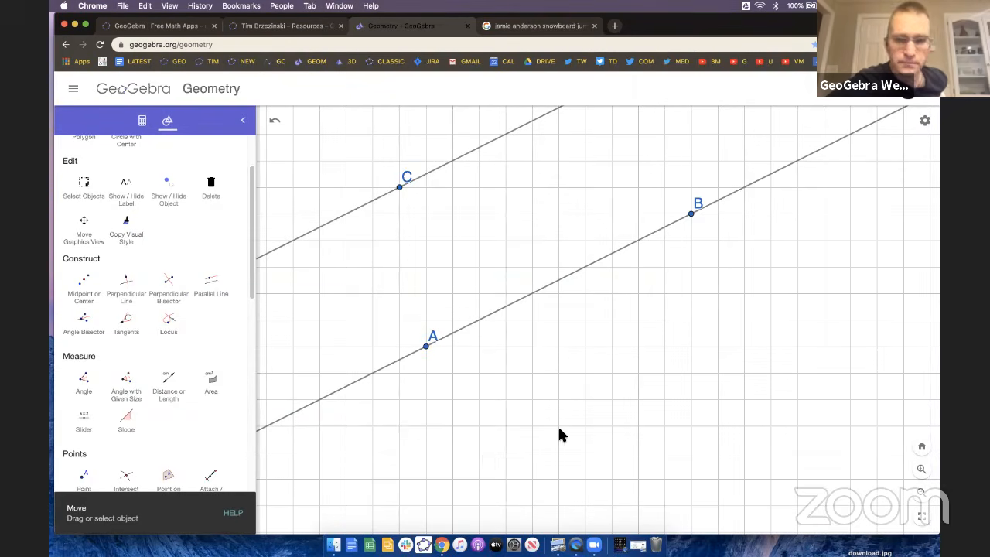
pyautogui.moveTo(697, 221); pyautogui.dragTo(639, 298)
pyautogui.moveTo(522, 245); pyautogui.dragTo(588, 289)
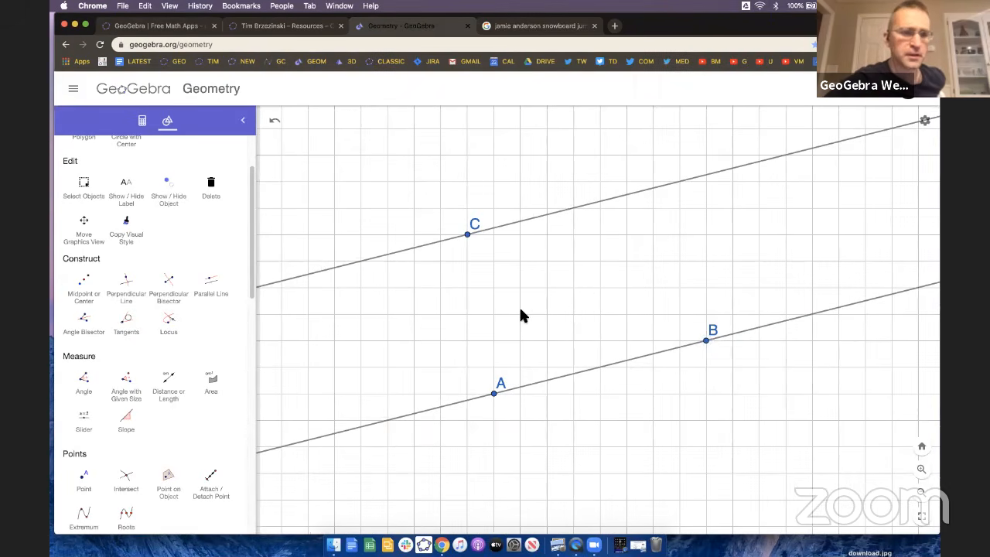
# Measure the slope of the line through C and of line AB with the Slope tool.
pyautogui.scroll(5, 126, 430)
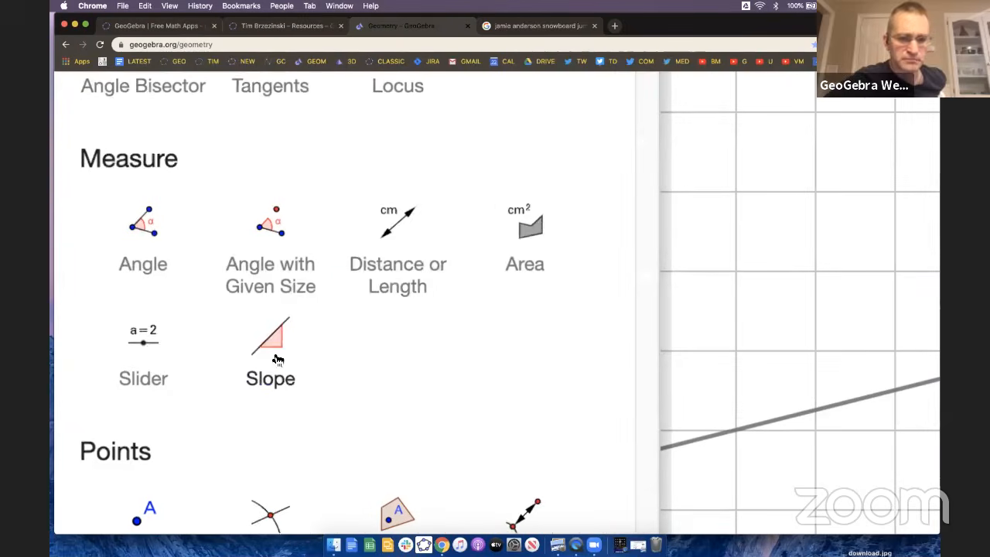
pyautogui.click(126, 424)
pyautogui.scroll(-5, 277, 359)
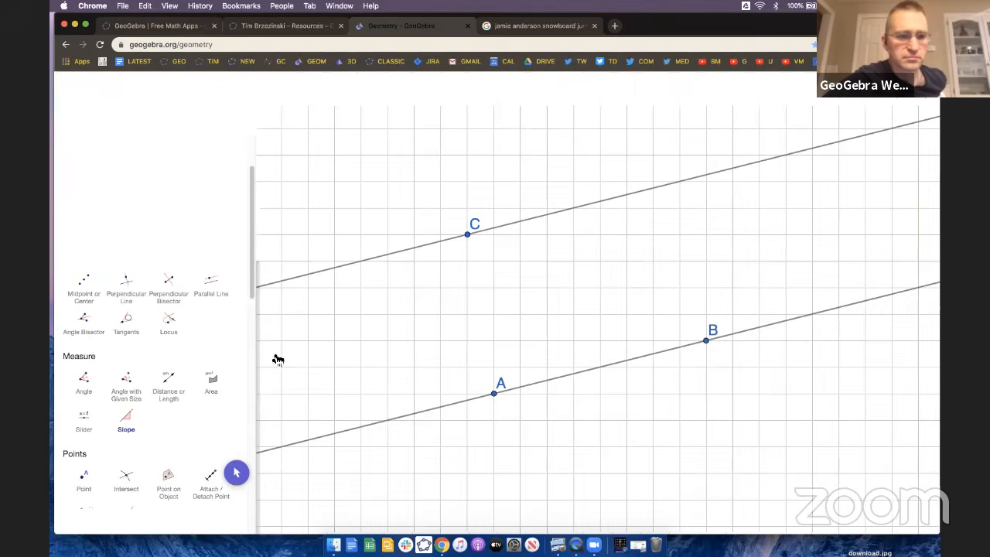
pyautogui.click(318, 273)
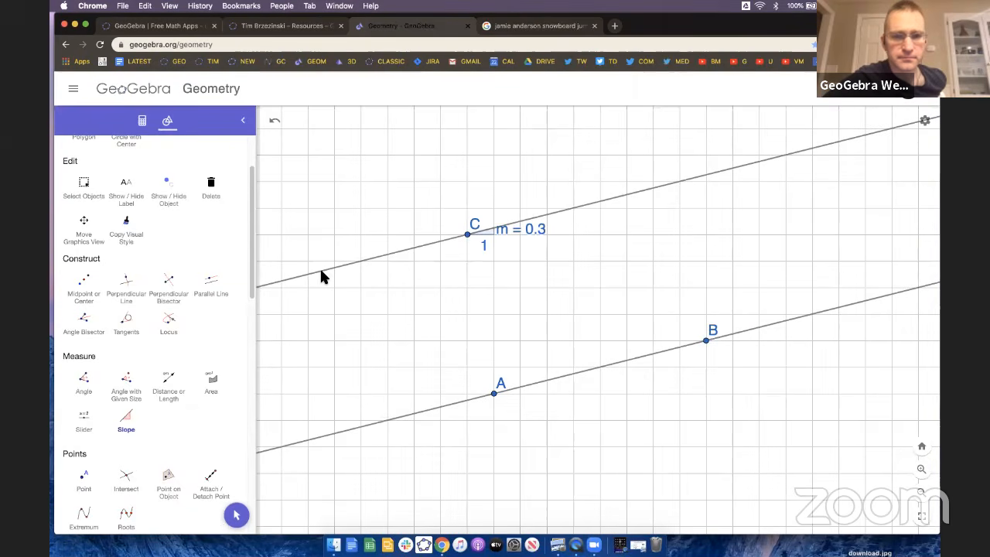
pyautogui.click(423, 415)
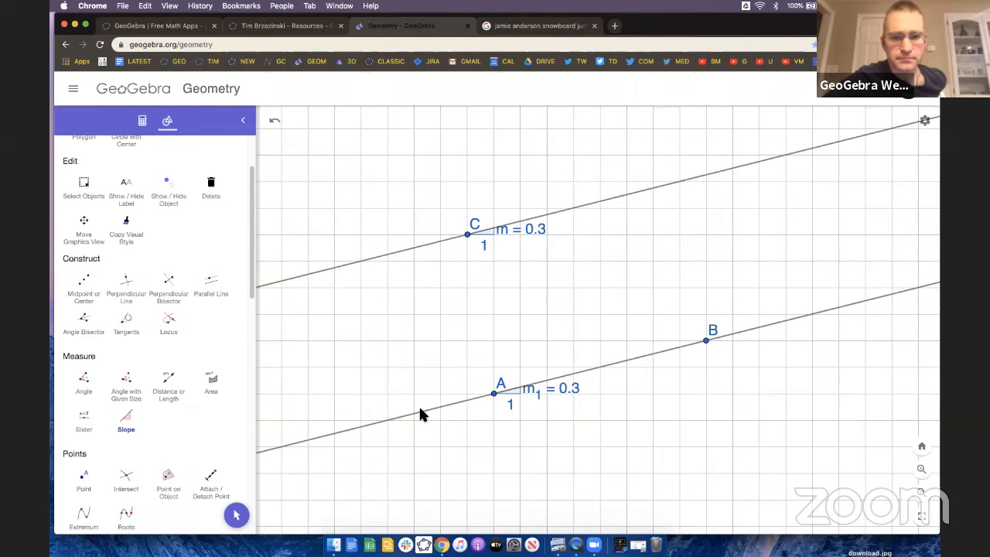
# Move point B to 7 units directly above A so both lines are vertical, and show the slopes in the algebra list.
pyautogui.click(237, 515)
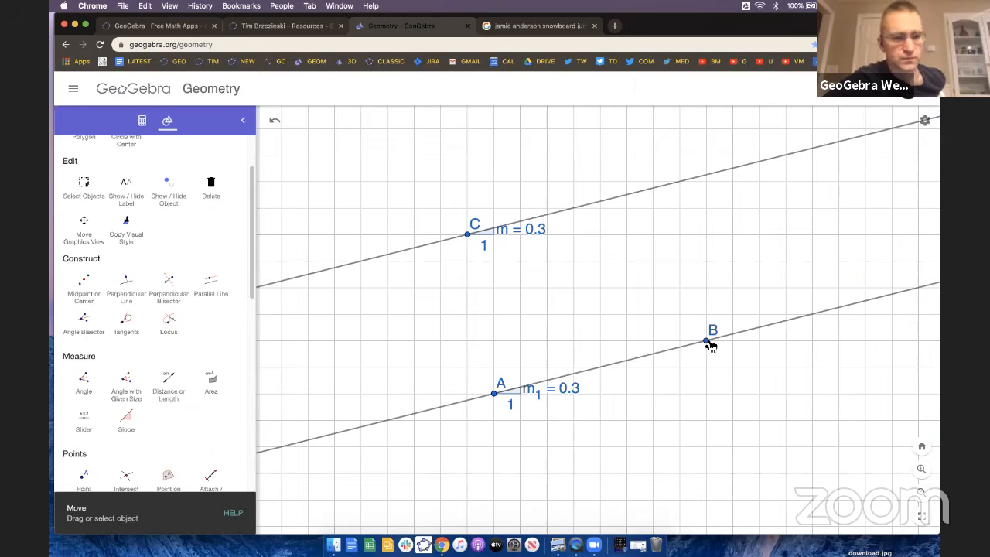
pyautogui.moveTo(710, 345); pyautogui.dragTo(678, 371)
pyautogui.moveTo(606, 492); pyautogui.dragTo(497, 212)
pyautogui.click(392, 177)
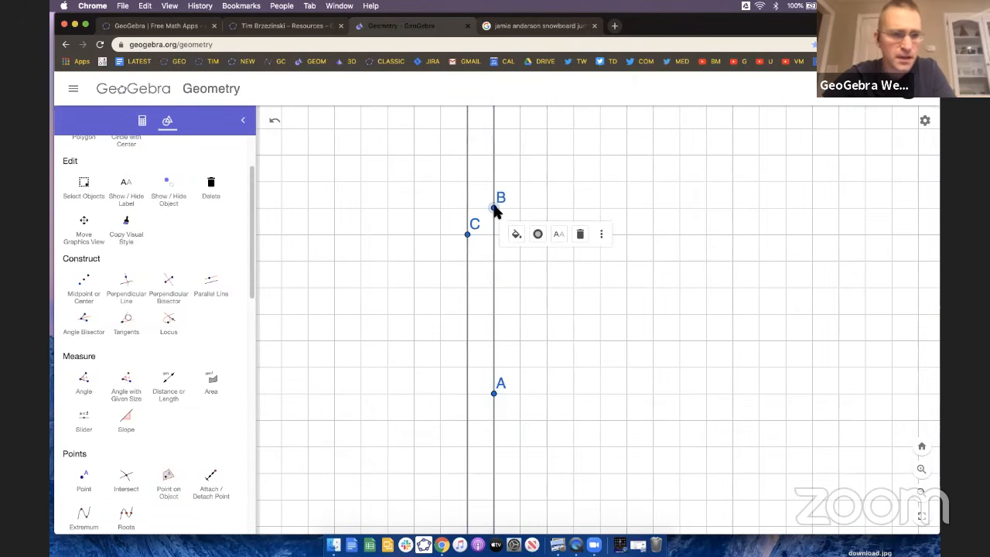
pyautogui.click(143, 121)
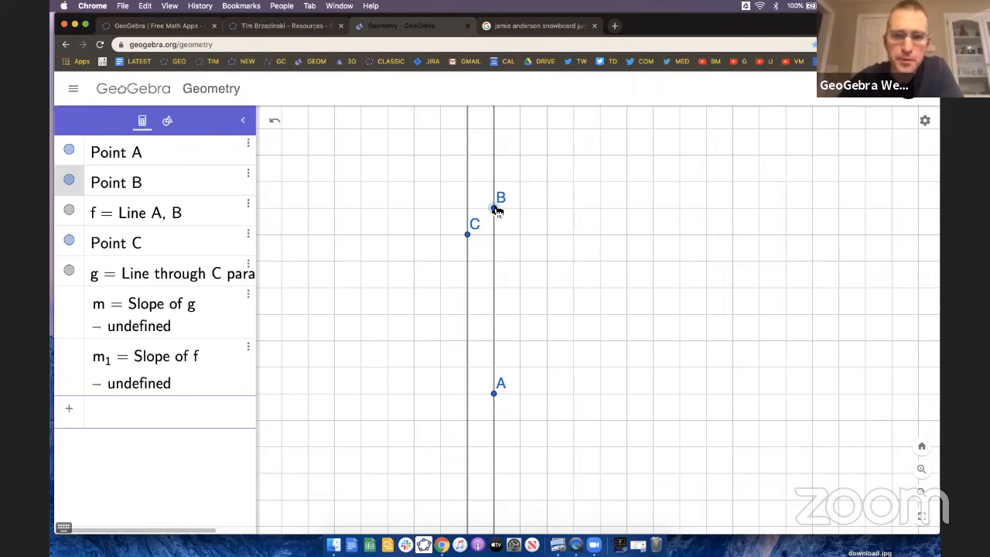
# Move point B to 7 units right of and 5 units above A, and close the stray Dictionary window.
pyautogui.moveTo(497, 210); pyautogui.dragTo(689, 257)
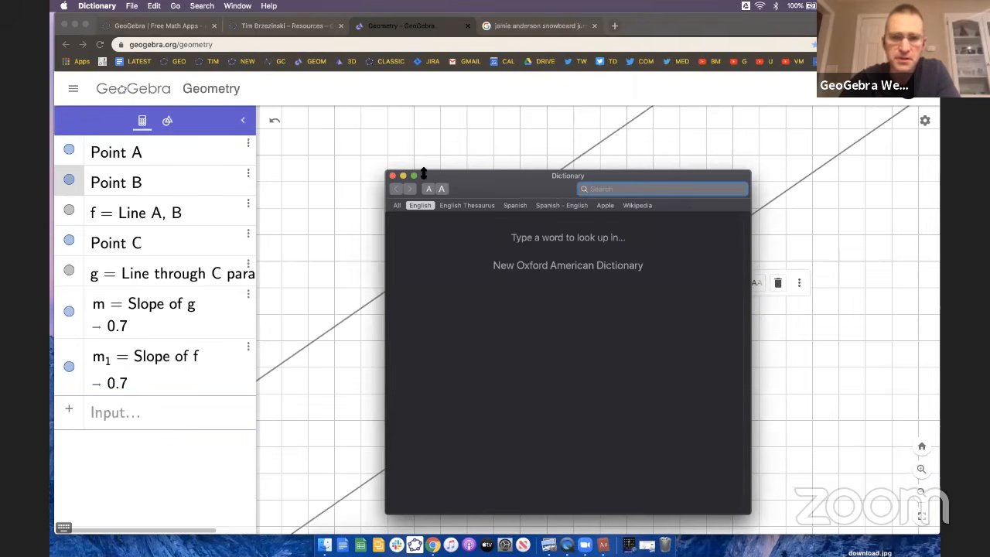
pyautogui.click(392, 176)
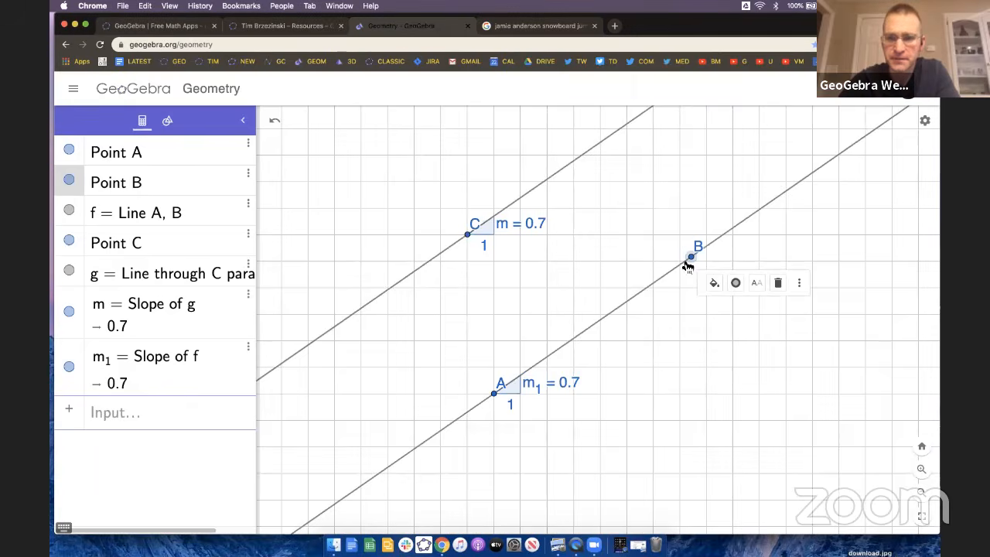
pyautogui.moveTo(687, 266); pyautogui.dragTo(677, 266)
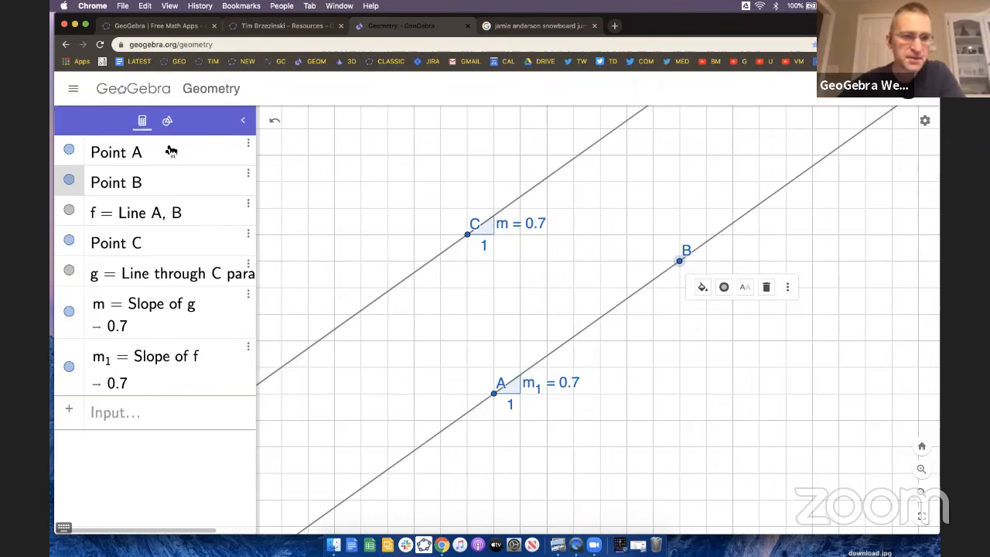
# Construct a line perpendicular to the line through C, passing through a new grid point 9 units right of and 1 unit below A.
pyautogui.click(167, 120)
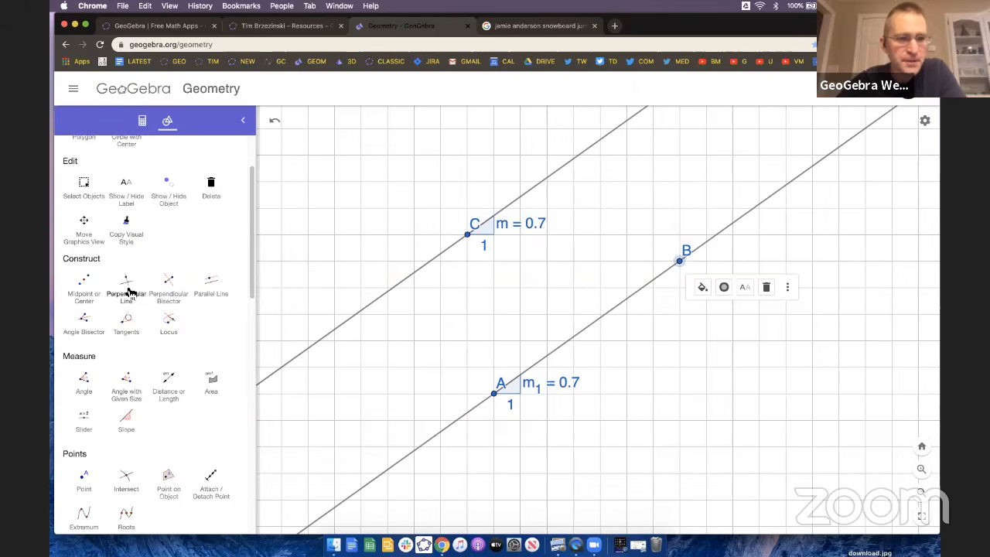
pyautogui.scroll(5, 129, 292)
pyautogui.click(271, 249)
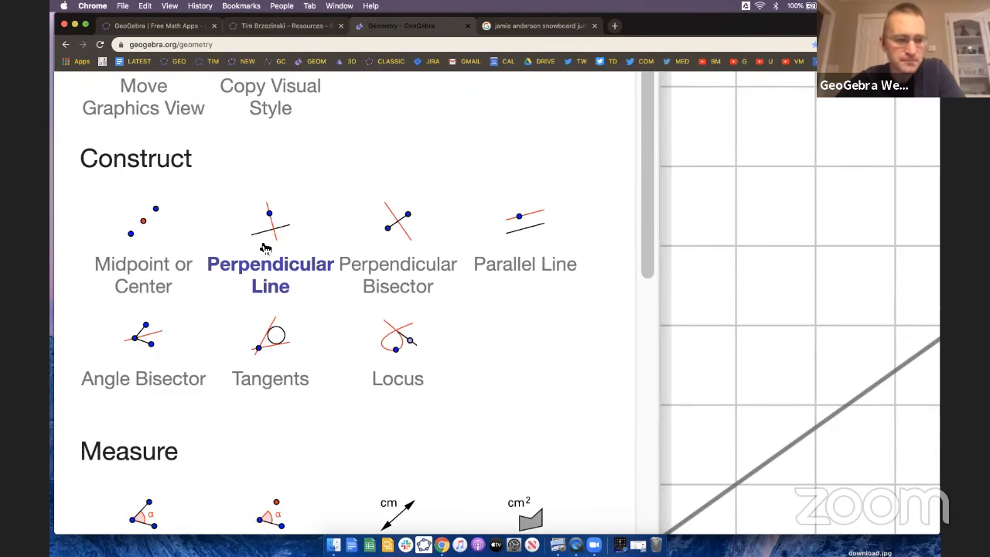
pyautogui.scroll(-5, 265, 248)
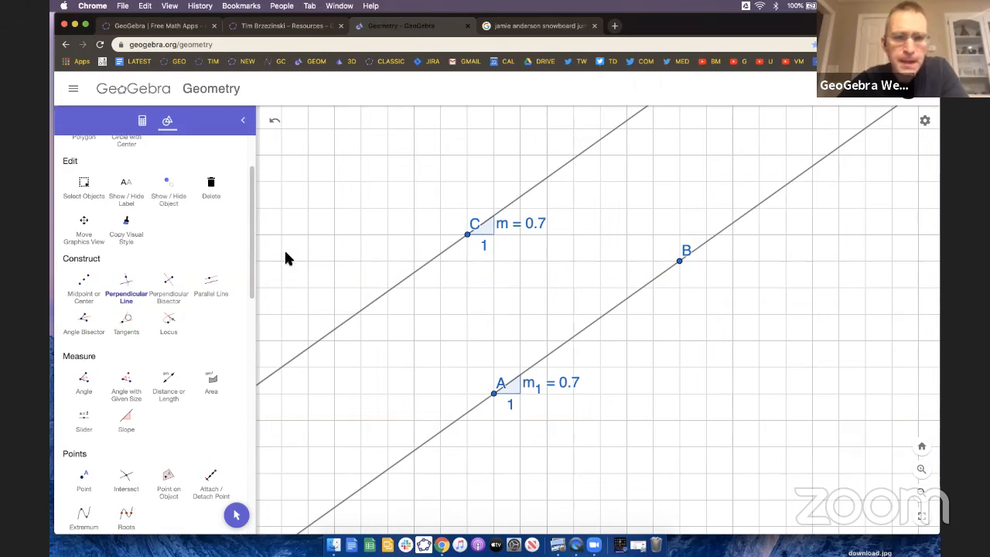
pyautogui.click(374, 306)
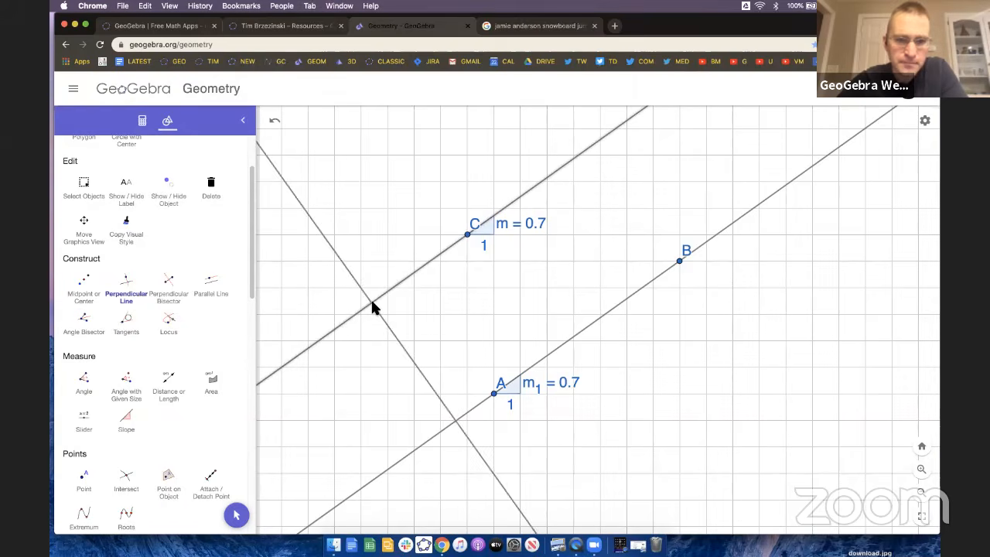
pyautogui.click(732, 419)
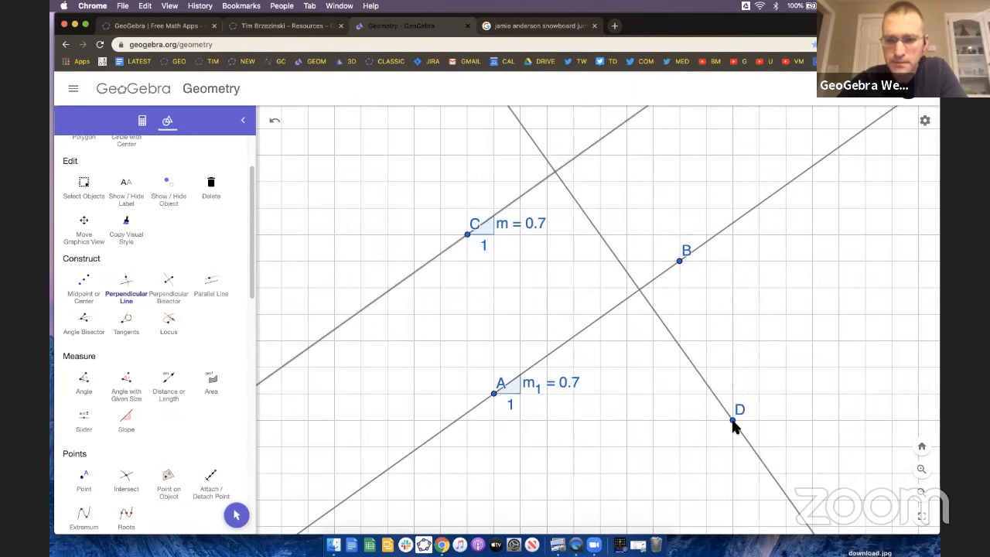
# Measure the slope of the perpendicular line through D, and move point A 2 units to the left.
pyautogui.click(140, 415)
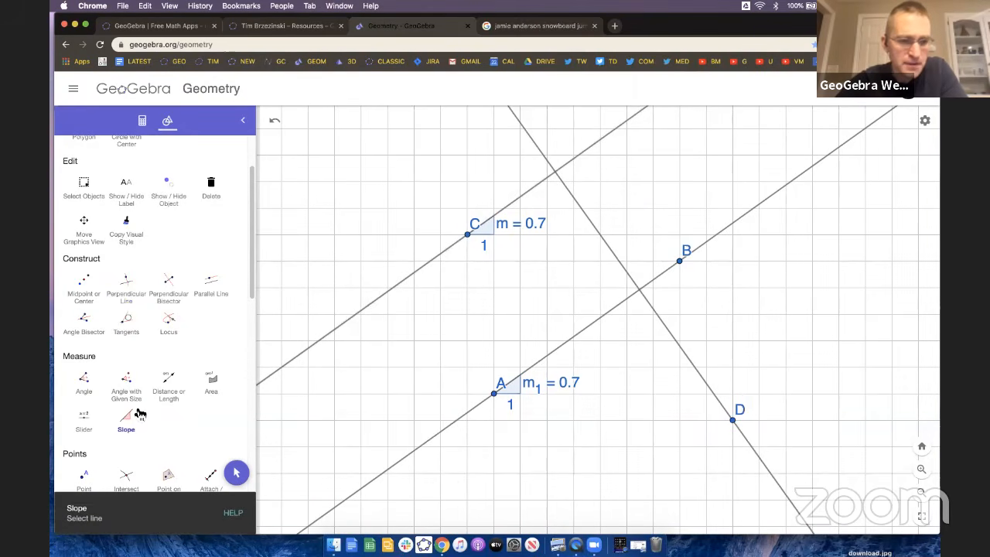
pyautogui.click(602, 240)
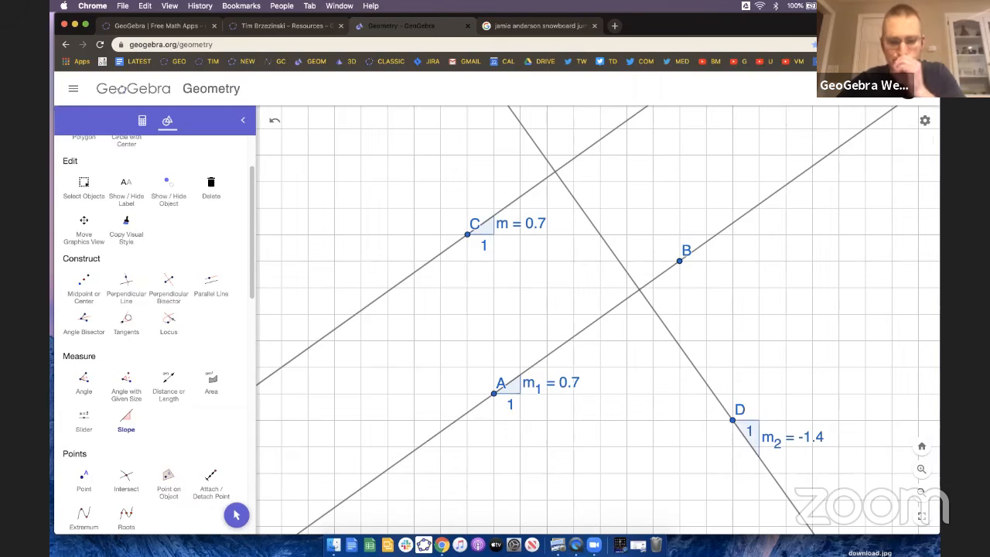
pyautogui.click(237, 515)
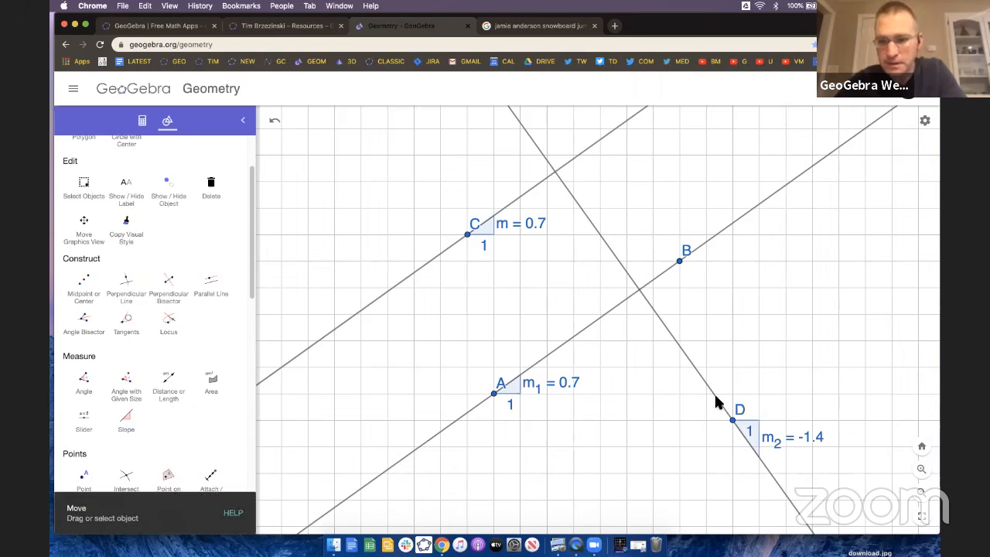
pyautogui.moveTo(494, 395); pyautogui.dragTo(441, 394)
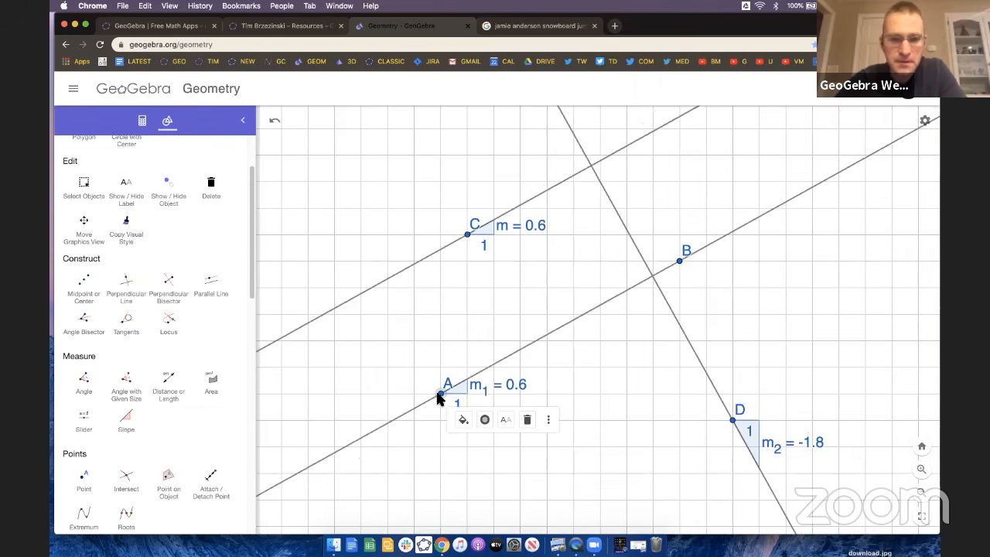
# Show the algebra list, widen it, and enter FractionText(m) to display the slope of the line through C as a fraction.
pyautogui.click(142, 119)
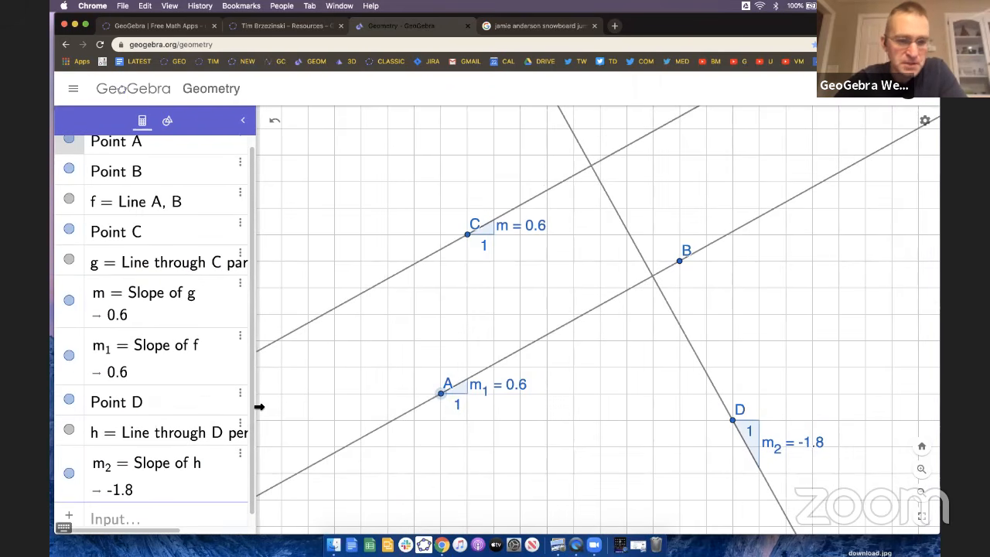
pyautogui.moveTo(259, 407); pyautogui.dragTo(347, 407)
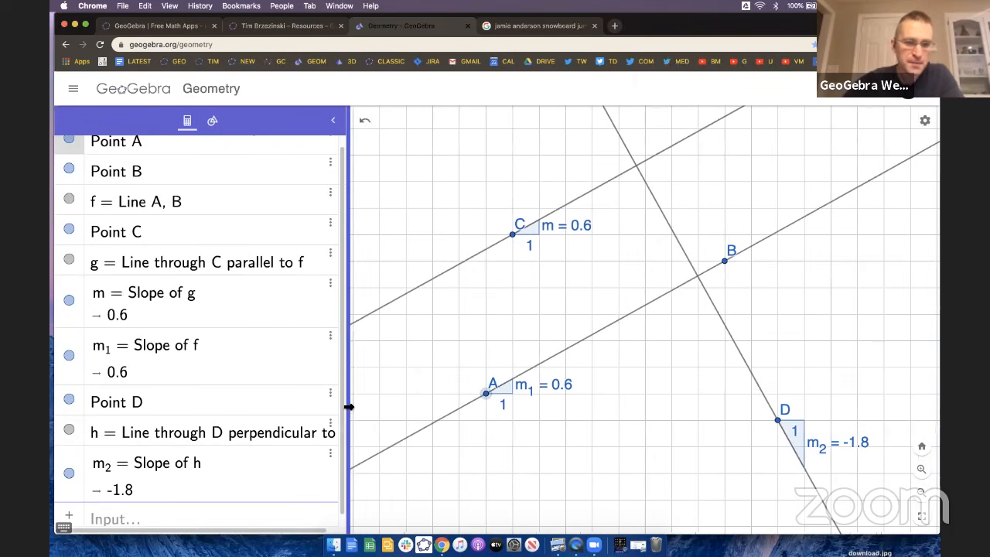
pyautogui.click(133, 512)
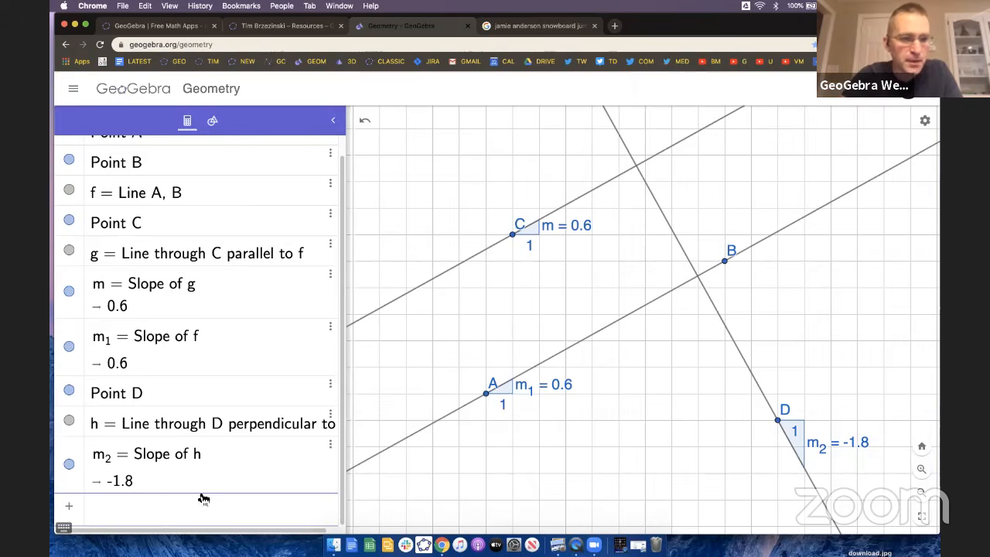
pyautogui.write('frac')
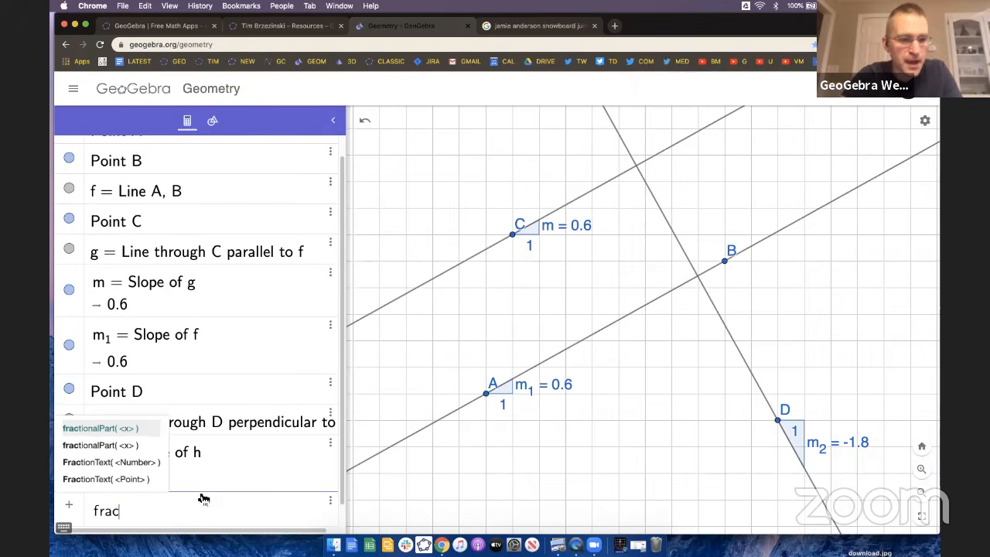
pyautogui.click(130, 480)
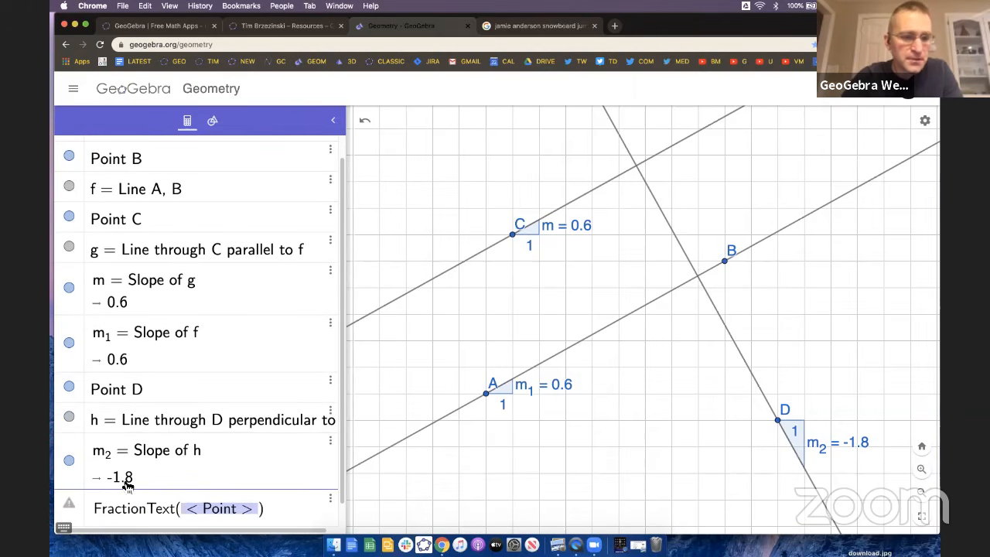
pyautogui.write('m')
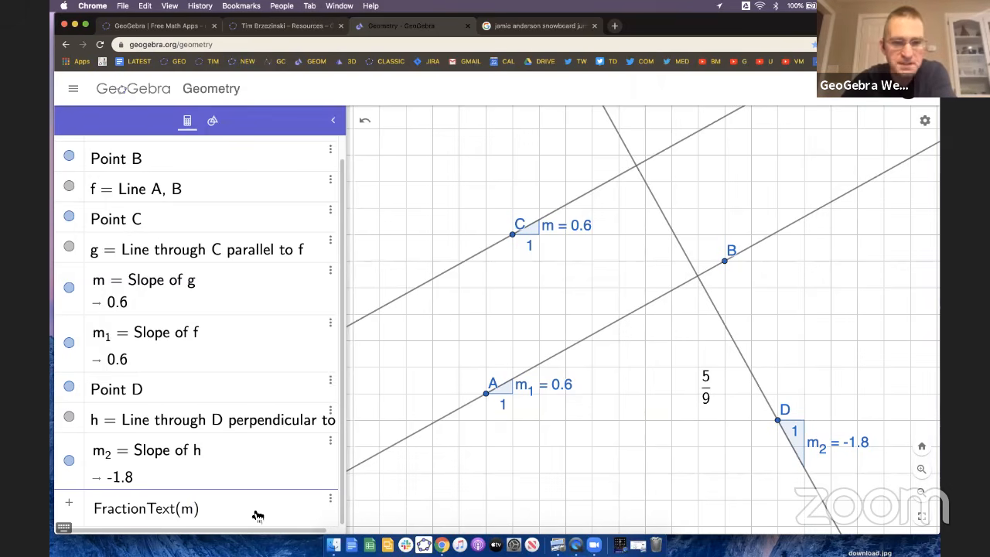
# Move the fraction text to about 2 units right of and 2 units above point B.
pyautogui.click(703, 403)
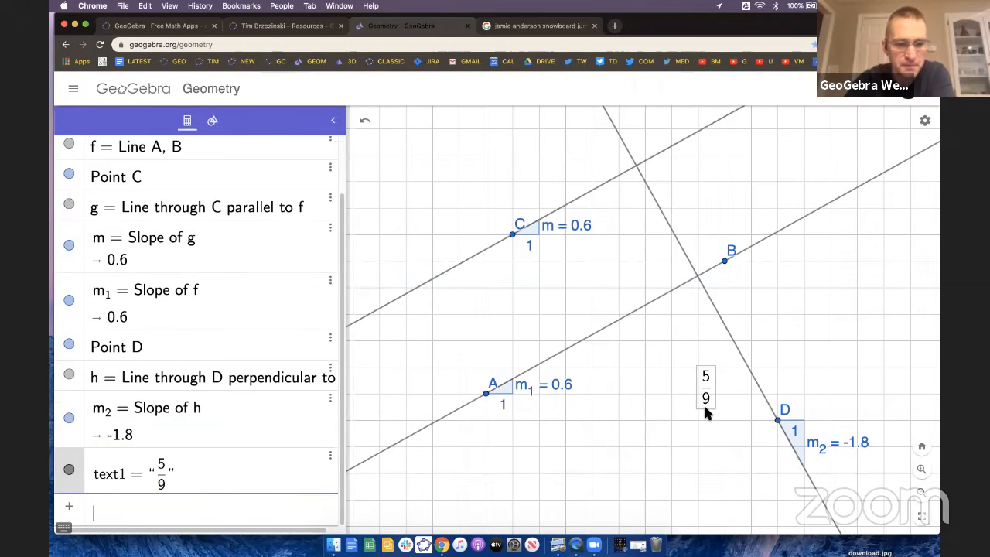
pyautogui.moveTo(712, 385); pyautogui.dragTo(776, 212)
pyautogui.moveTo(725, 261)
pyautogui.mouseDown()
pyautogui.moveTo(716, 243)
pyautogui.moveTo(727, 241)
pyautogui.moveTo(698, 236)
pyautogui.moveTo(727, 268)
pyautogui.mouseUp()
pyautogui.click(709, 219)
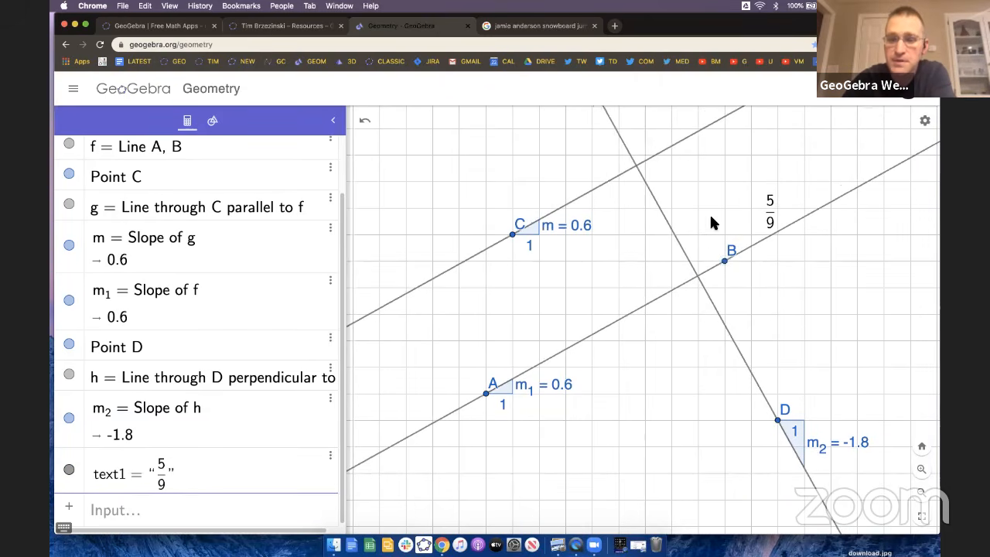
# Turn off Snap to Grid, and set the grid's Point Capturing to Fixed to Grid in the graphics settings.
pyautogui.click(927, 122)
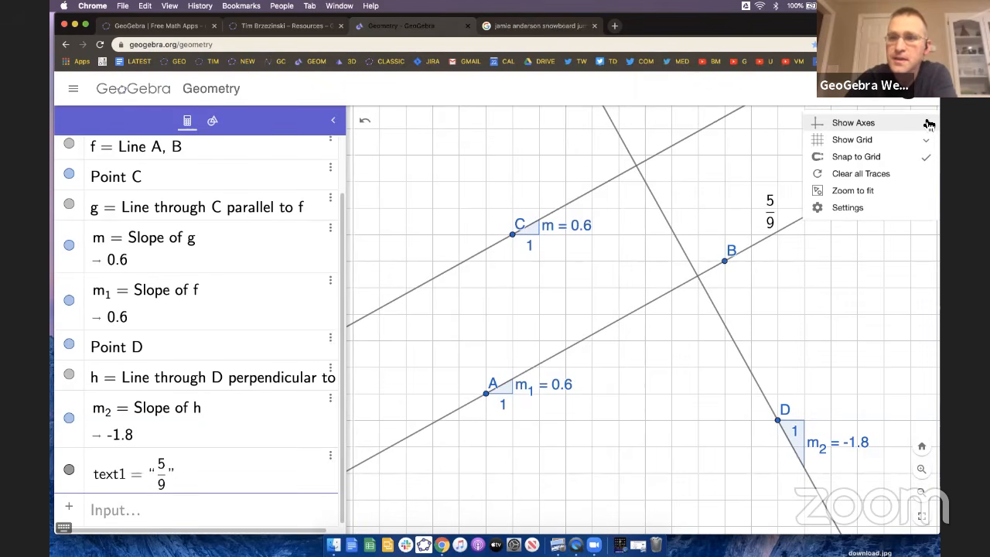
pyautogui.click(853, 152)
pyautogui.click(927, 121)
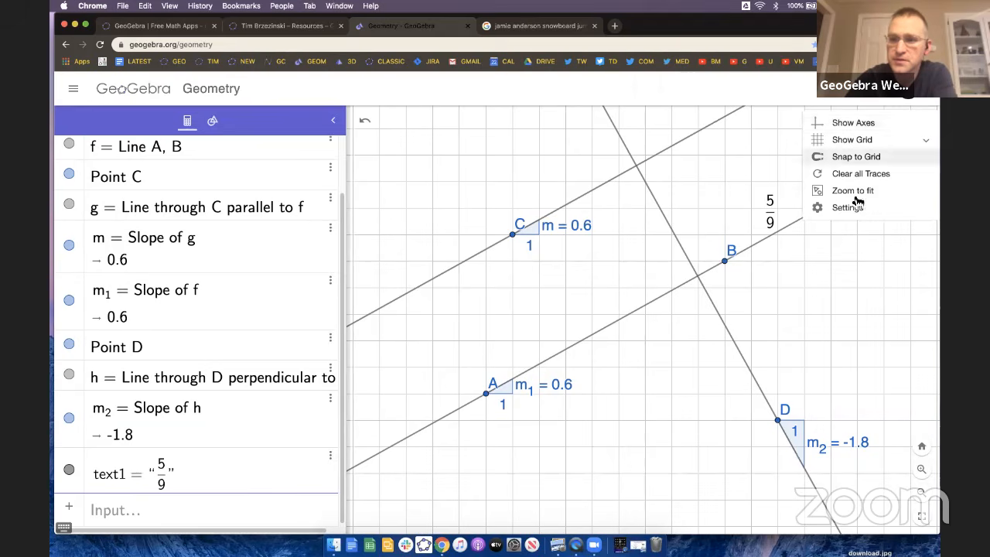
pyautogui.click(851, 207)
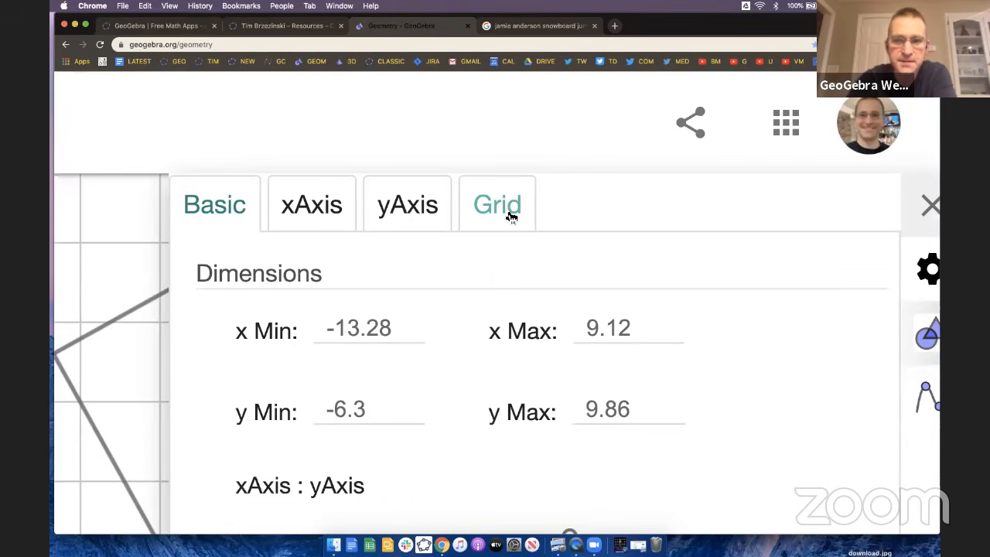
pyautogui.click(510, 216)
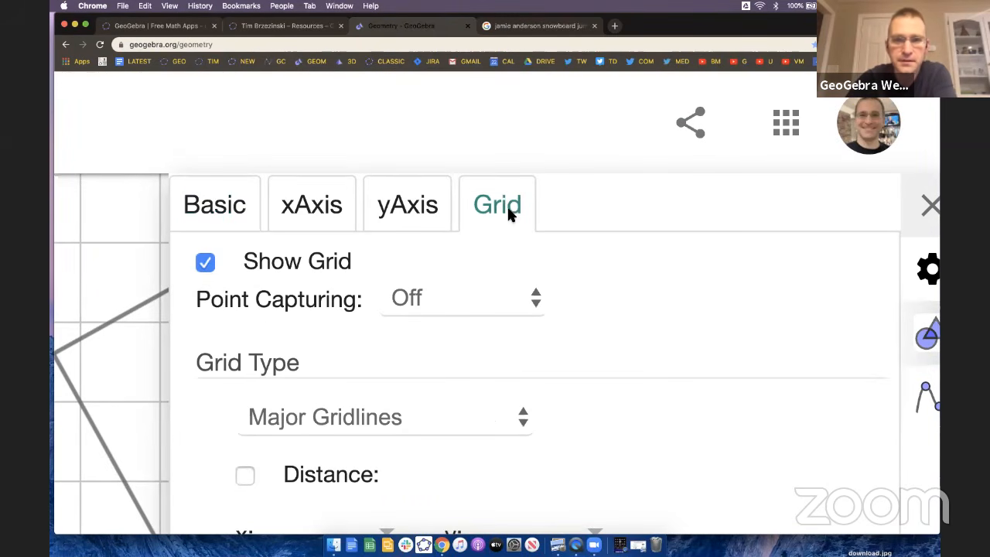
pyautogui.click(438, 312)
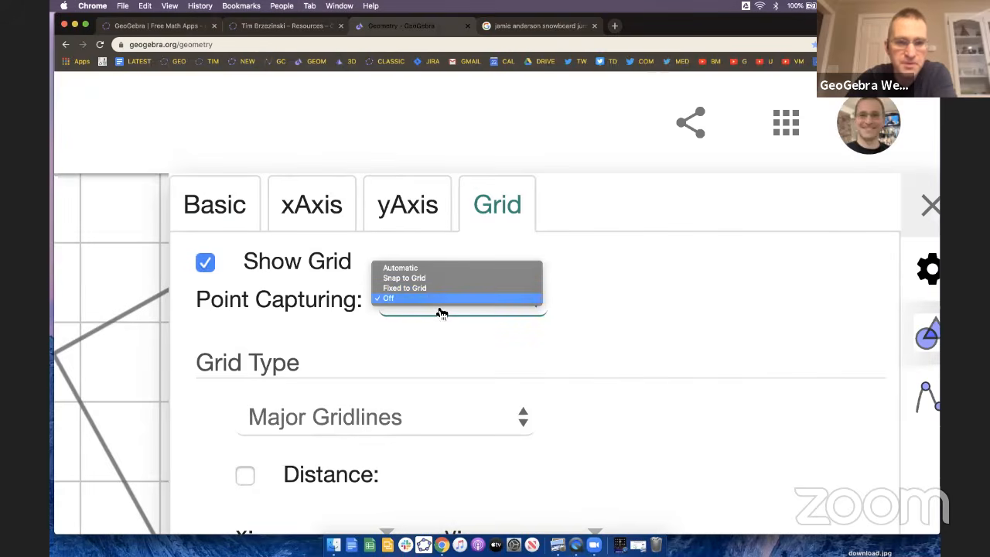
pyautogui.click(431, 297)
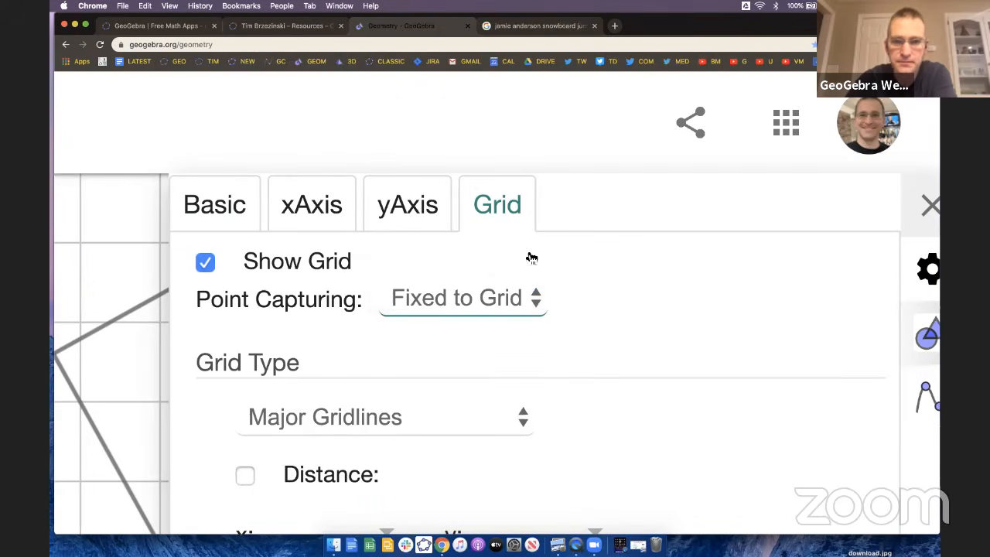
pyautogui.click(938, 210)
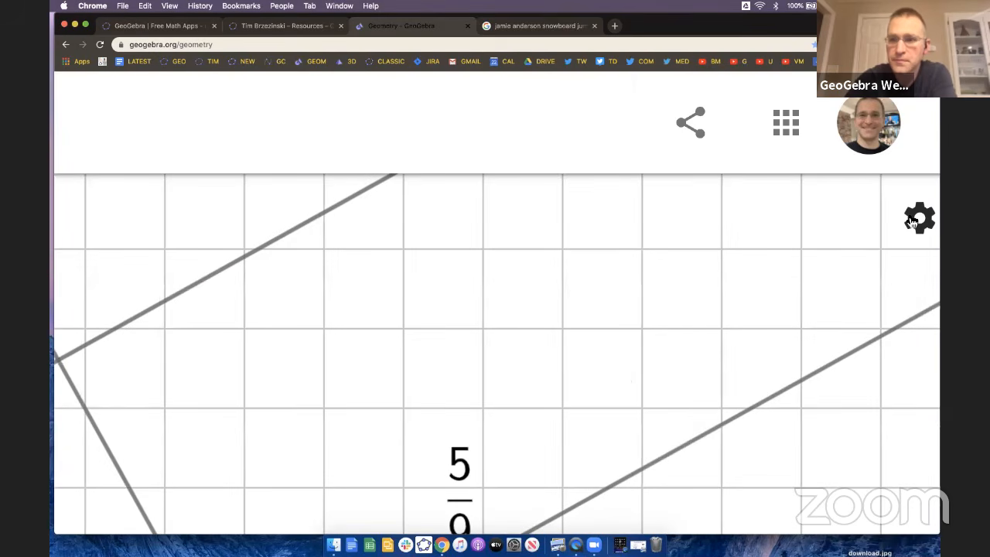
pyautogui.press('super+0')
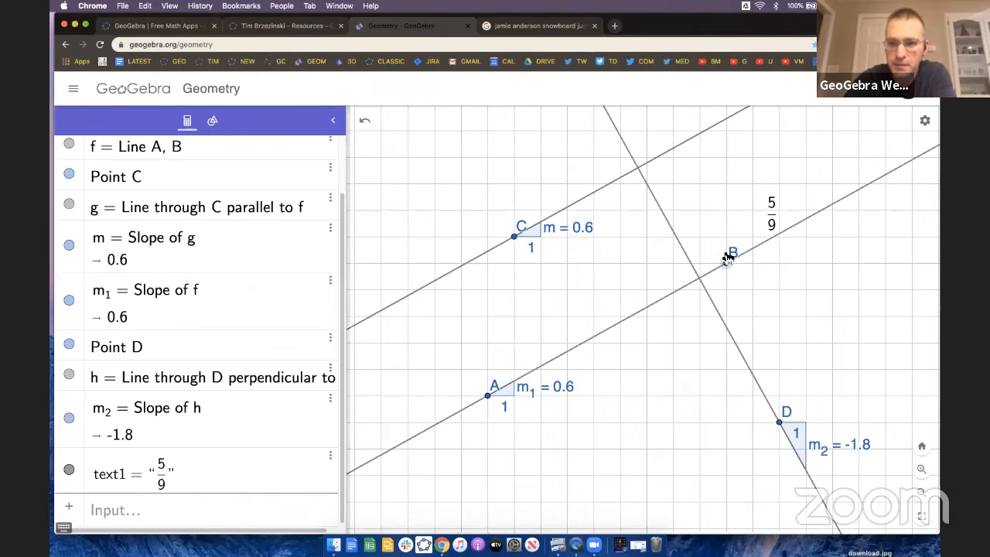
# Move point B 1 unit to the left and 2 units down.
pyautogui.moveTo(727, 267); pyautogui.dragTo(695, 320)
pyautogui.click(661, 291)
pyautogui.scroll(-1, 193, 422)
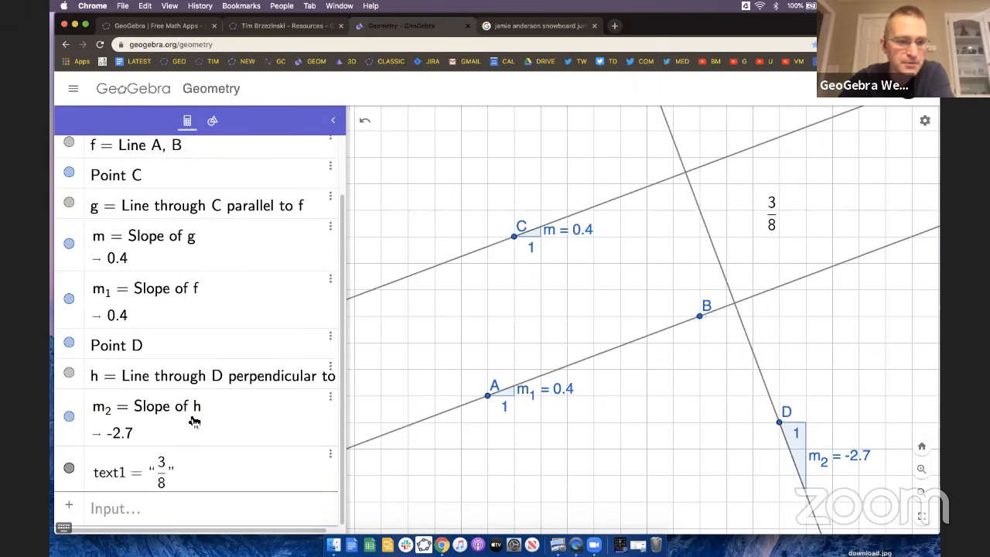
pyautogui.click(332, 457)
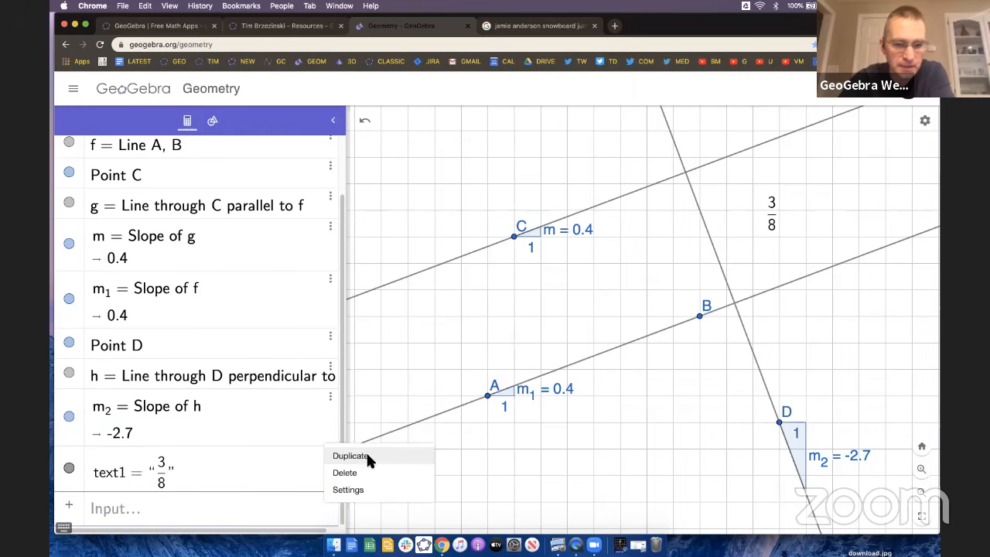
pyautogui.click(368, 457)
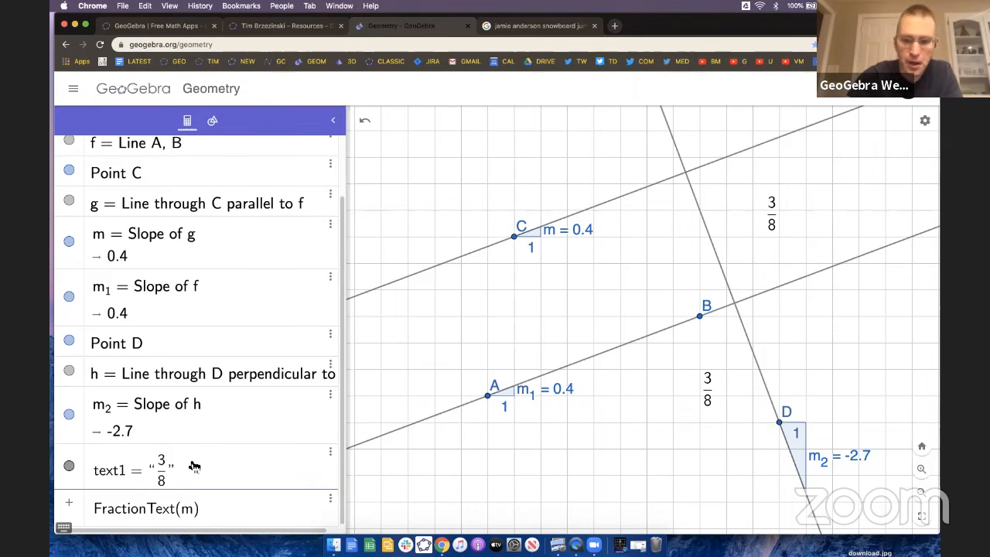
pyautogui.write('_1')
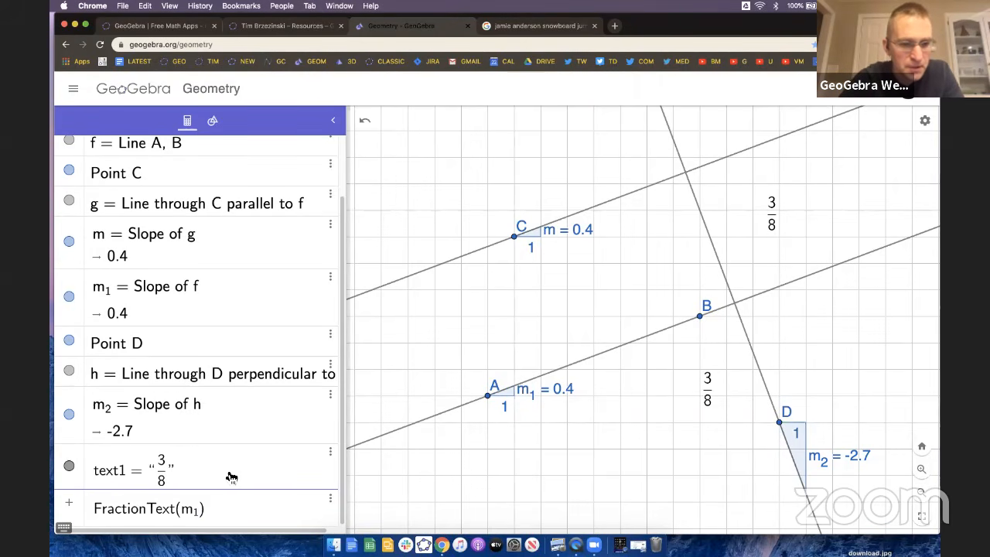
pyautogui.press('Return')
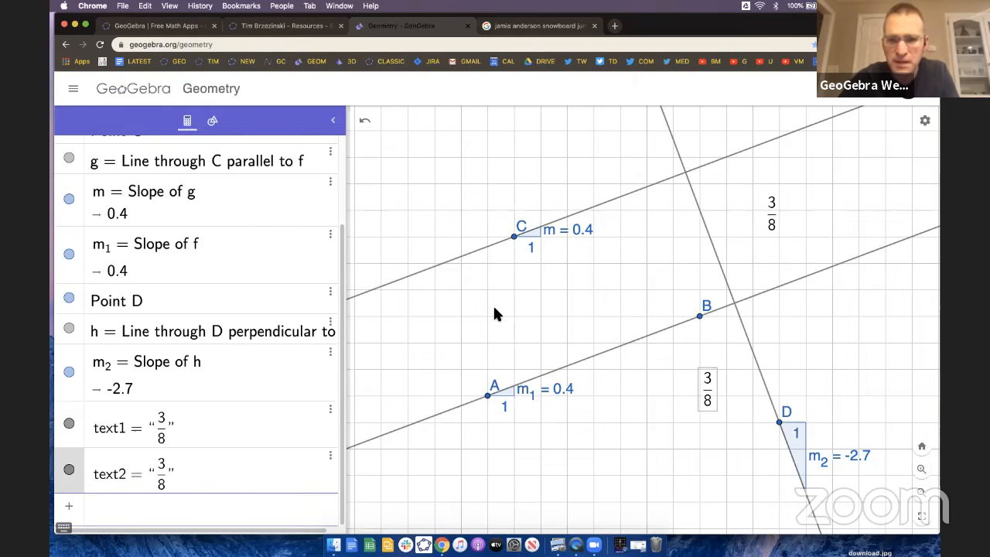
pyautogui.click(330, 461)
pyautogui.click(338, 474)
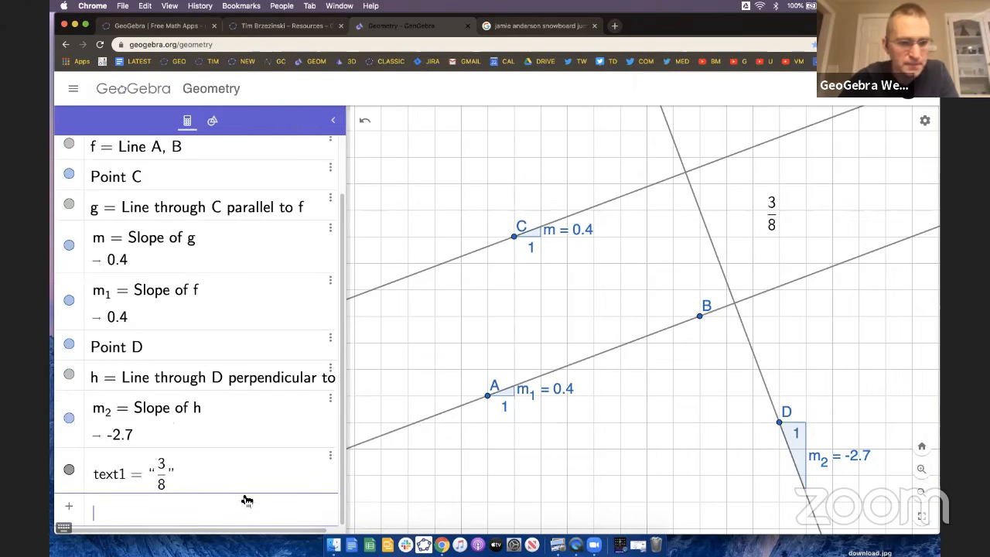
# Duplicate the fraction text as FractionText(m_2) for the perpendicular line's slope, and place it just above point C.
pyautogui.click(332, 460)
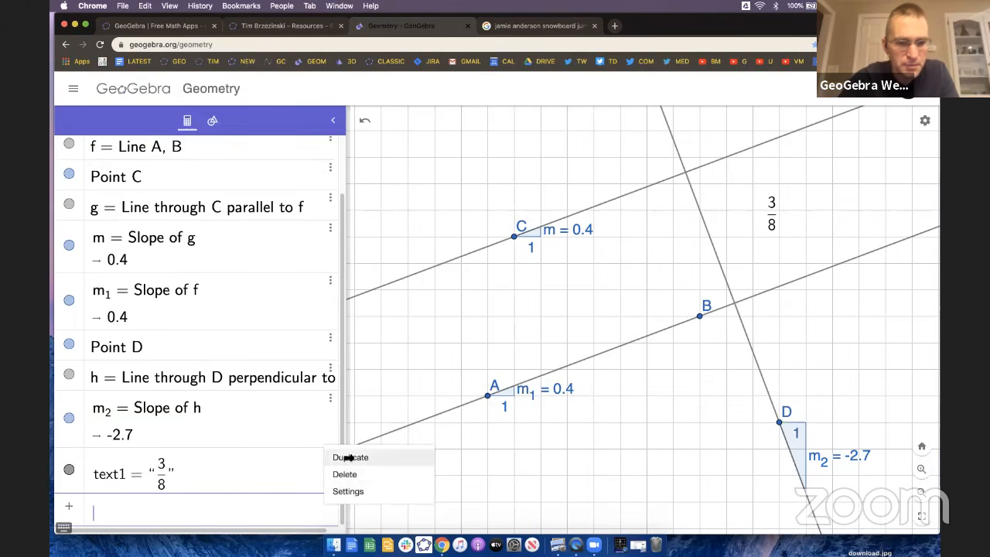
pyautogui.click(349, 457)
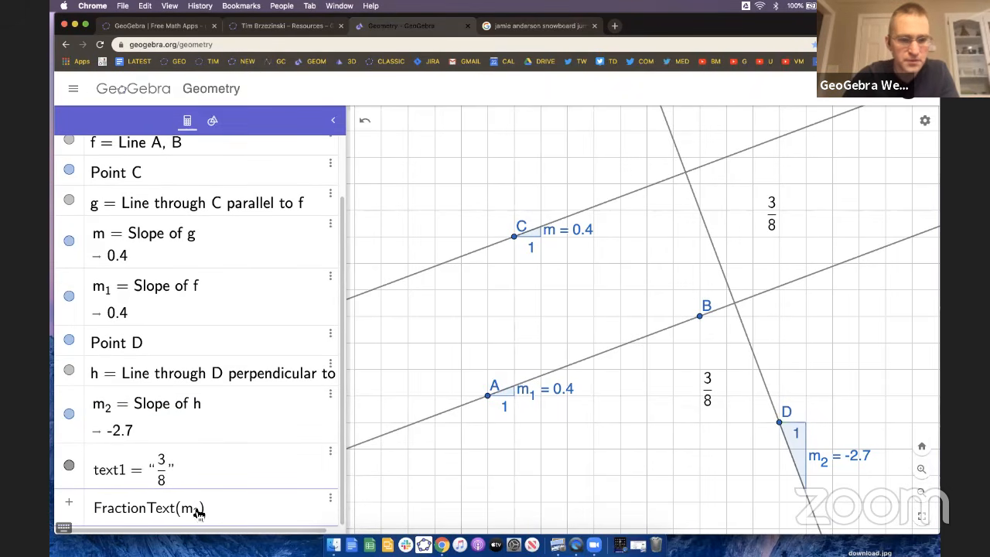
pyautogui.press('Return')
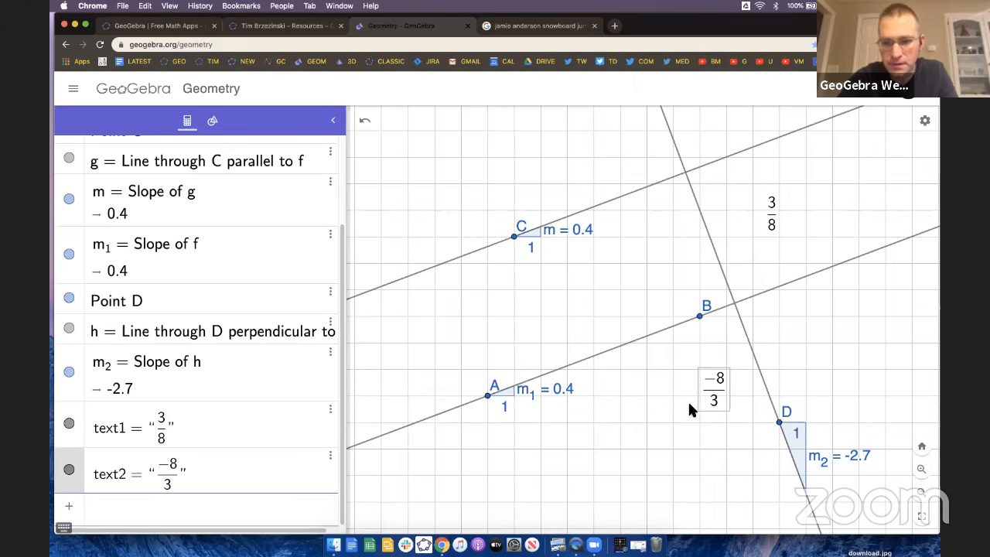
pyautogui.moveTo(720, 398); pyautogui.dragTo(513, 218)
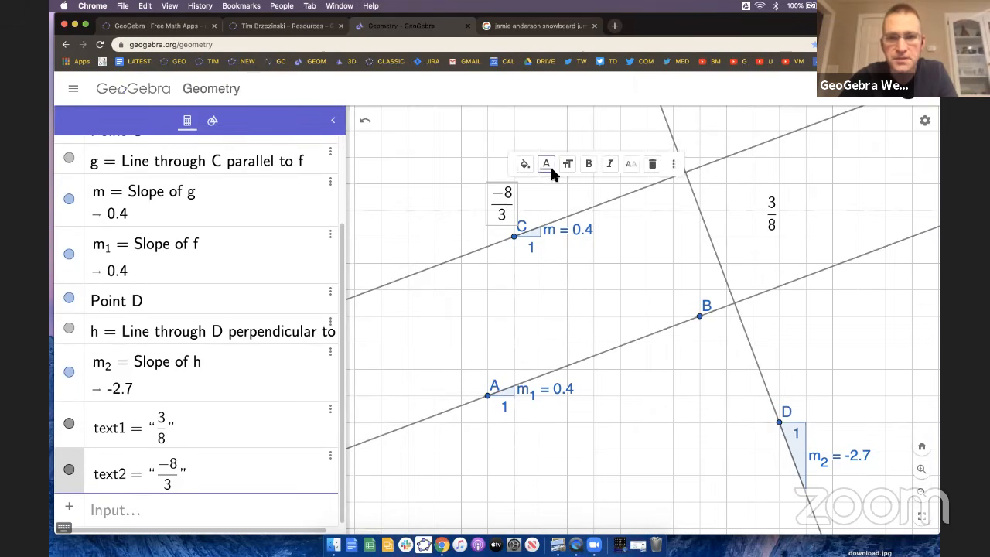
pyautogui.click(590, 199)
# Move point B up and left by one grid unit, and place it 6 units right of and 3 units above A.
pyautogui.moveTo(700, 317); pyautogui.dragTo(680, 286)
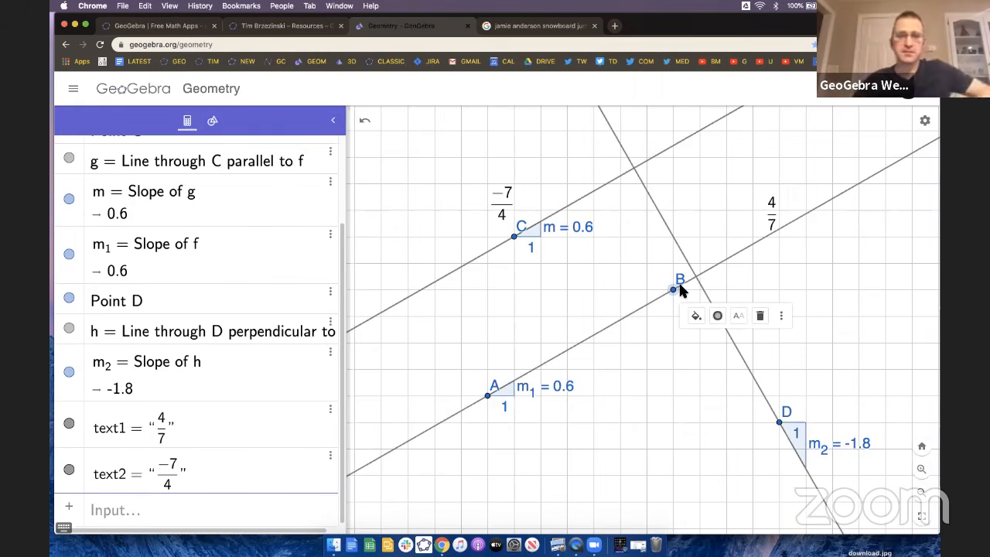
pyautogui.moveTo(676, 287); pyautogui.dragTo(643, 318)
pyautogui.click(628, 284)
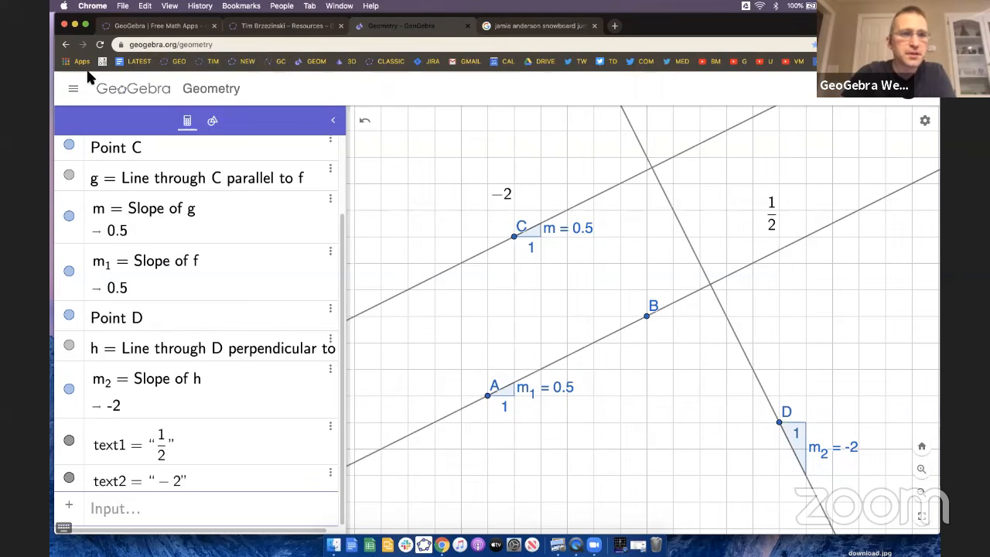
# Open a blank Geometry construction, discarding the current one, and show the full set of tools.
pyautogui.click(313, 61)
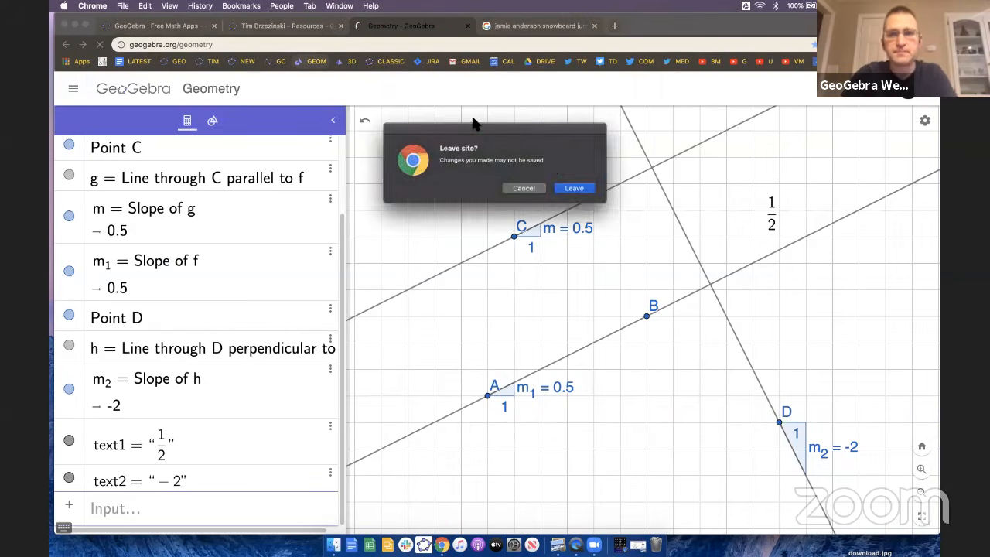
pyautogui.click(574, 189)
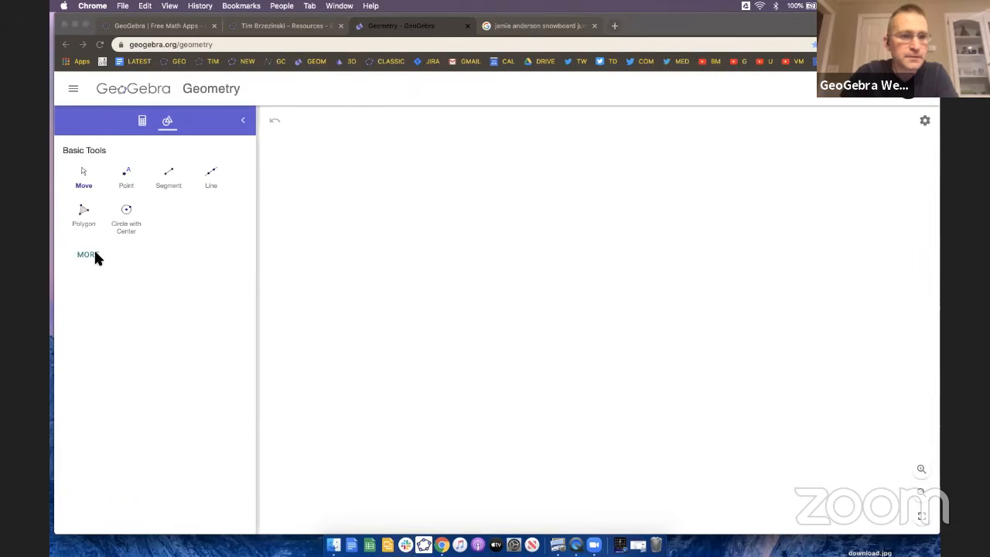
pyautogui.click(88, 256)
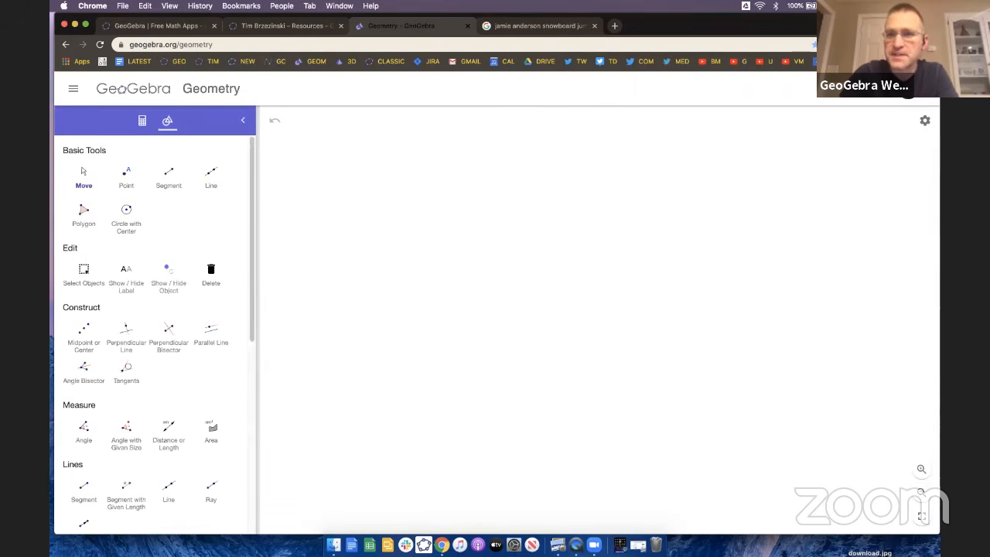
# Move the browser window aside to reach the desktop, insert the cartoon dog image into the construction, and restore the window's position.
pyautogui.moveTo(843, 26); pyautogui.dragTo(838, 25)
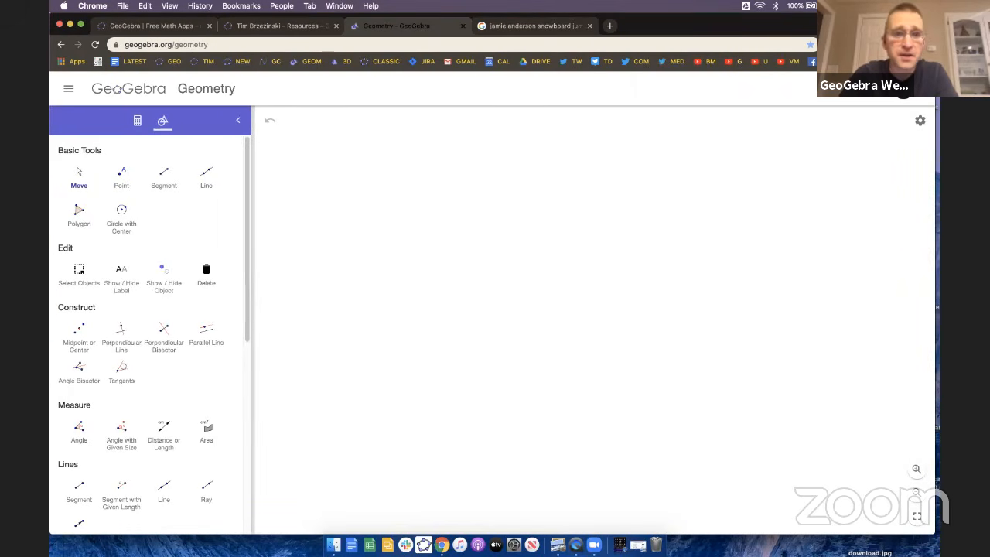
pyautogui.moveTo(838, 25)
pyautogui.mouseDown()
pyautogui.moveTo(851, 26)
pyautogui.moveTo(841, 26)
pyautogui.mouseUp()
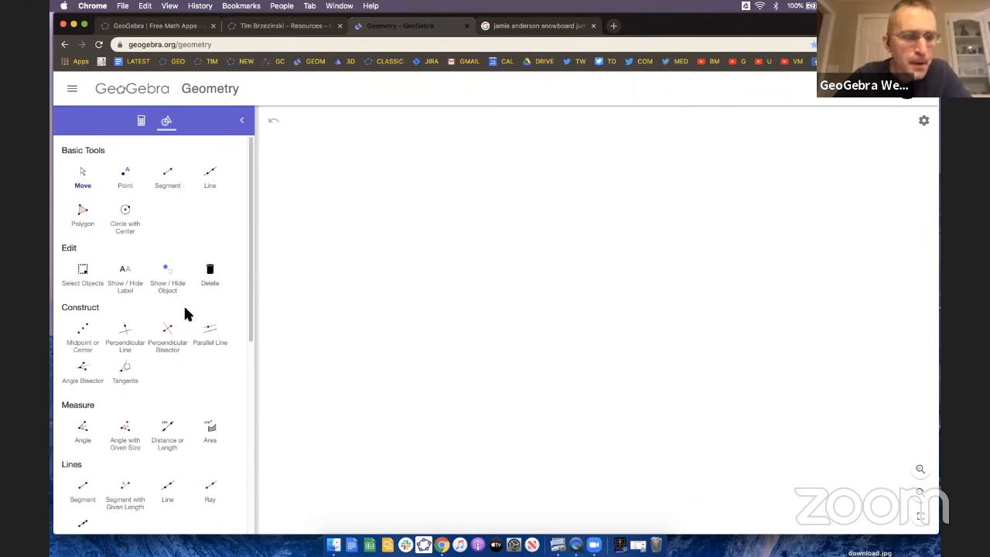
pyautogui.moveTo(852, 28); pyautogui.dragTo(691, 29)
pyautogui.moveTo(802, 109); pyautogui.dragTo(373, 277)
pyautogui.moveTo(704, 27); pyautogui.dragTo(866, 27)
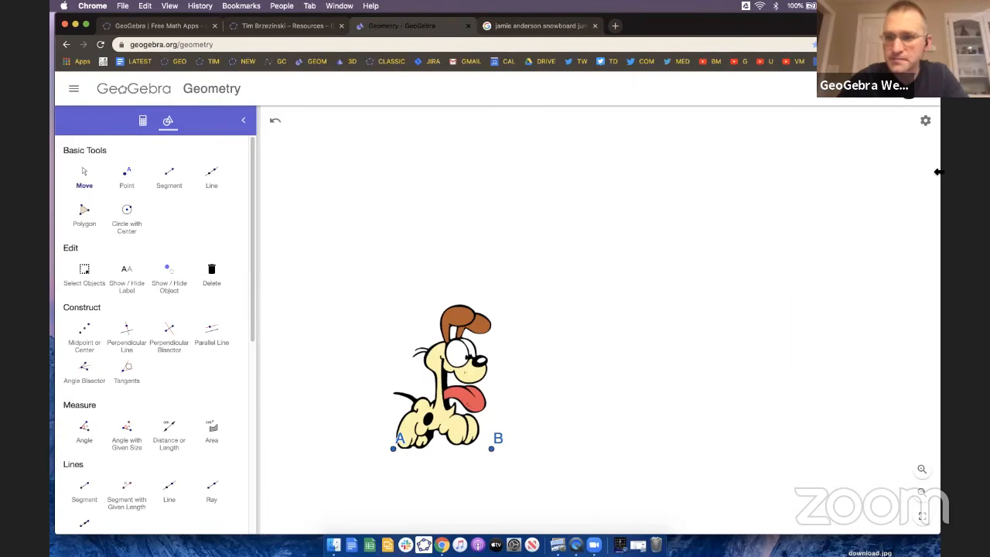
# Move the dog image about 4.5 units right and 3.5 units up, and enlarge and tilt it by moving its corner point B.
pyautogui.moveTo(448, 374); pyautogui.dragTo(565, 282)
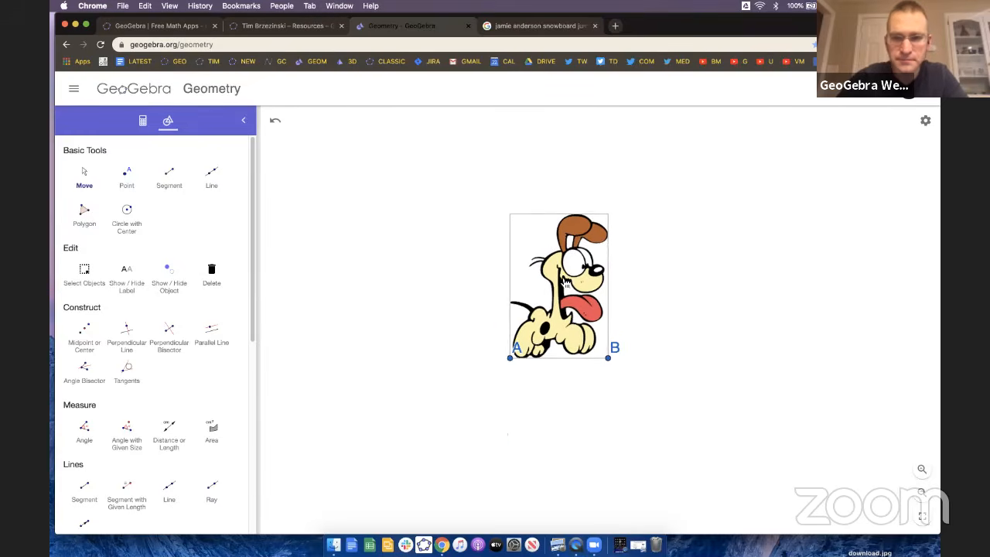
pyautogui.moveTo(646, 318); pyautogui.dragTo(643, 313)
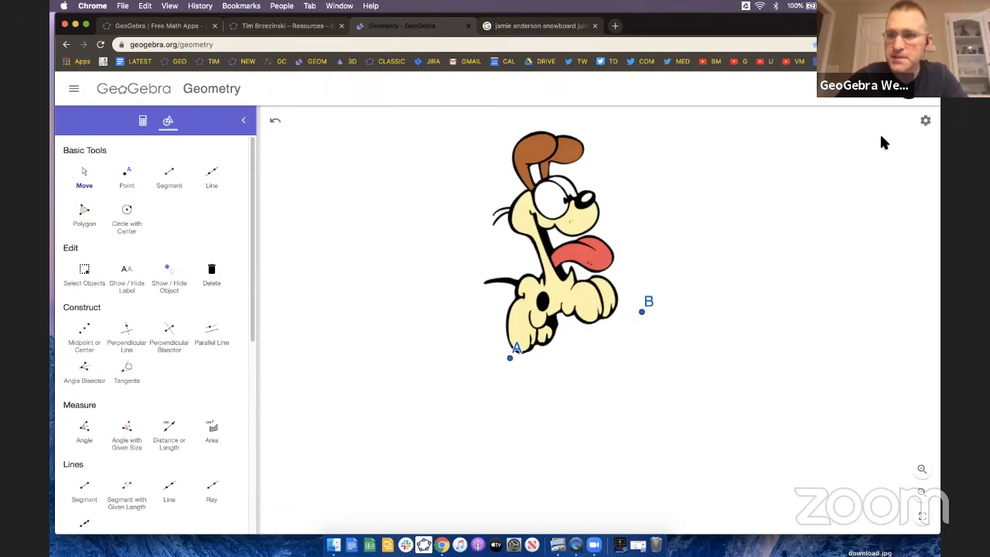
# Show the coordinate axes and the grid behind the dog image.
pyautogui.click(926, 122)
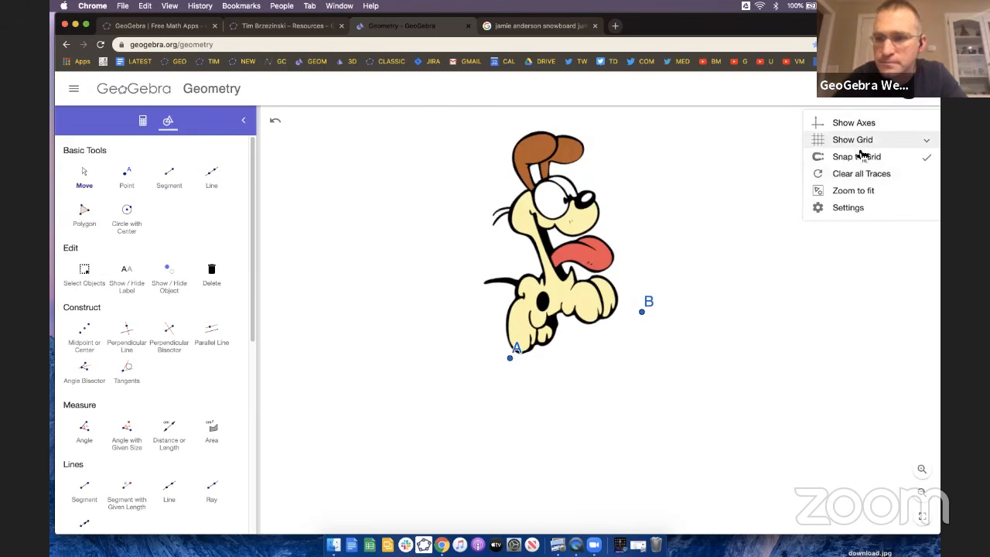
pyautogui.click(851, 124)
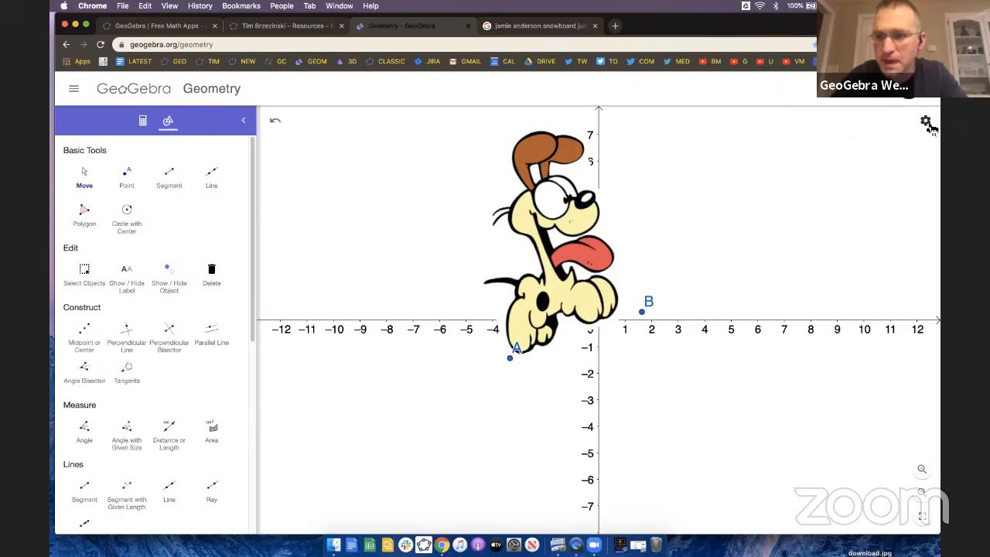
pyautogui.click(928, 121)
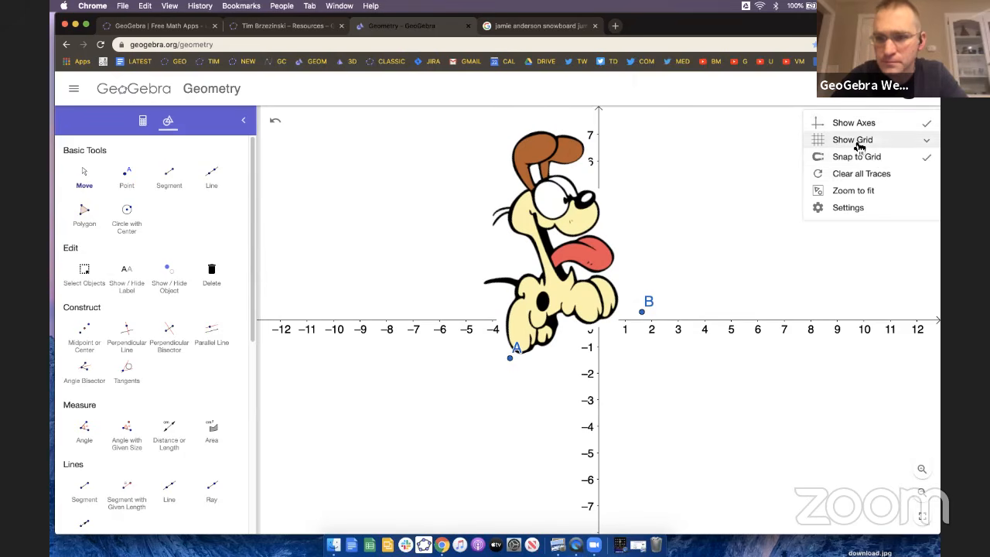
pyautogui.click(857, 143)
pyautogui.click(847, 179)
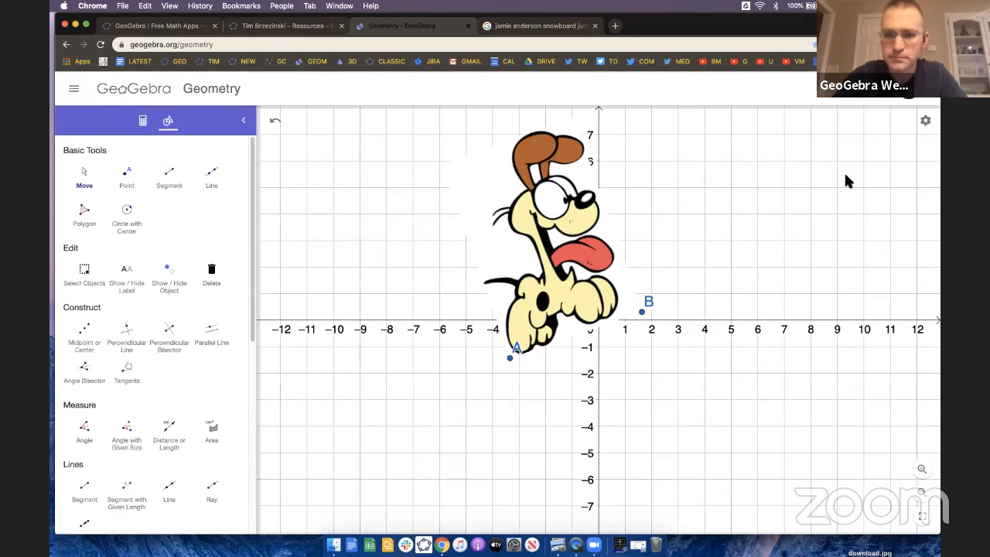
# Place the image's corner points at B (2, 1) and A (-3, 1), and move the image so A lies at (-8, -4).
pyautogui.moveTo(649, 303); pyautogui.dragTo(651, 293)
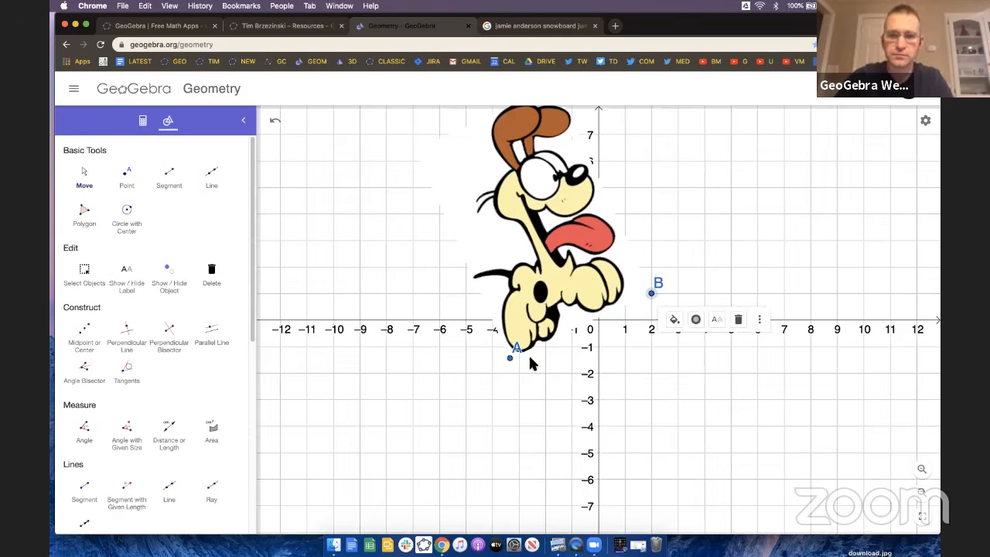
pyautogui.moveTo(512, 358); pyautogui.dragTo(521, 296)
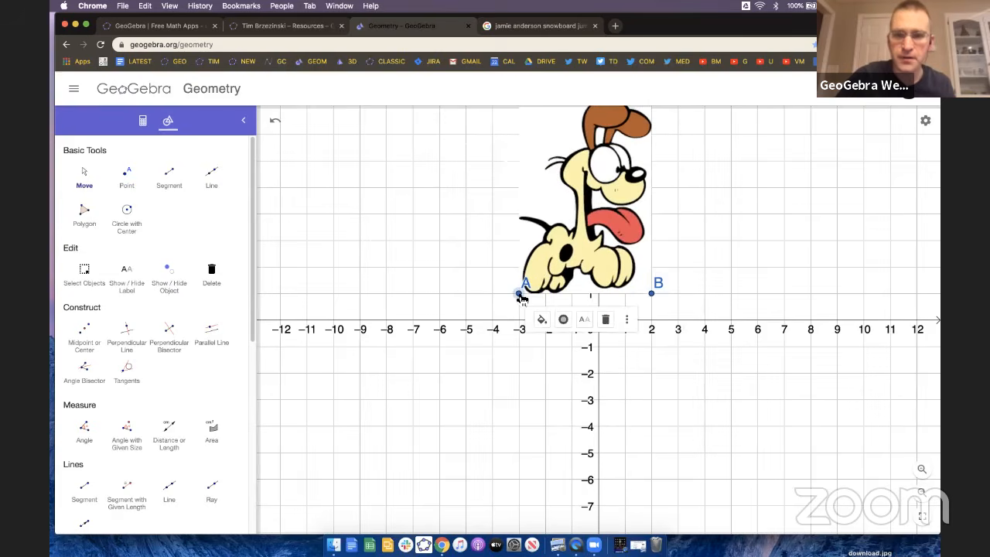
pyautogui.moveTo(563, 254); pyautogui.dragTo(466, 348)
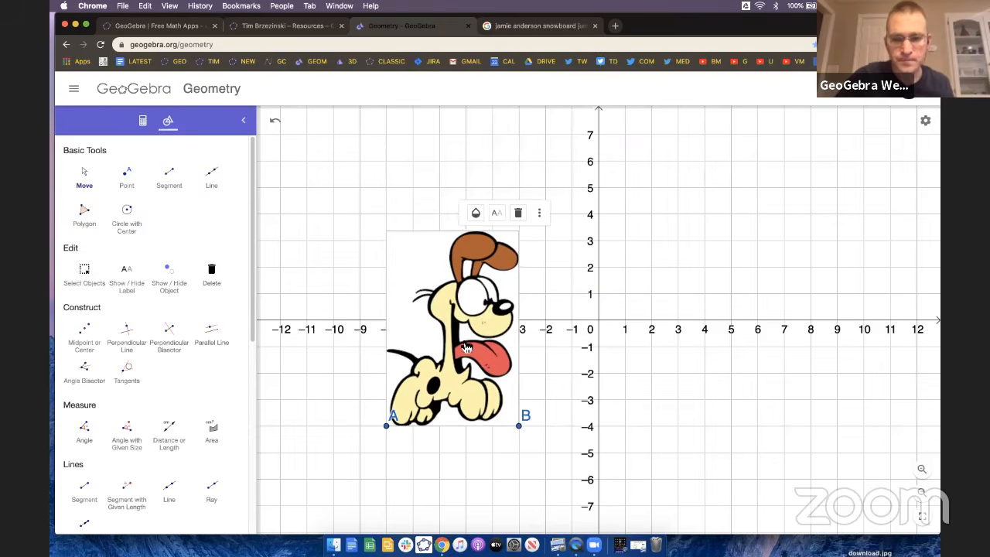
# Move the dog image into the first quadrant and adjust its corner points so A lies at (2, 1) and B at (7, 2).
pyautogui.moveTo(386, 425); pyautogui.dragTo(413, 345)
pyautogui.moveTo(519, 426); pyautogui.dragTo(546, 369)
pyautogui.moveTo(517, 302); pyautogui.dragTo(728, 248)
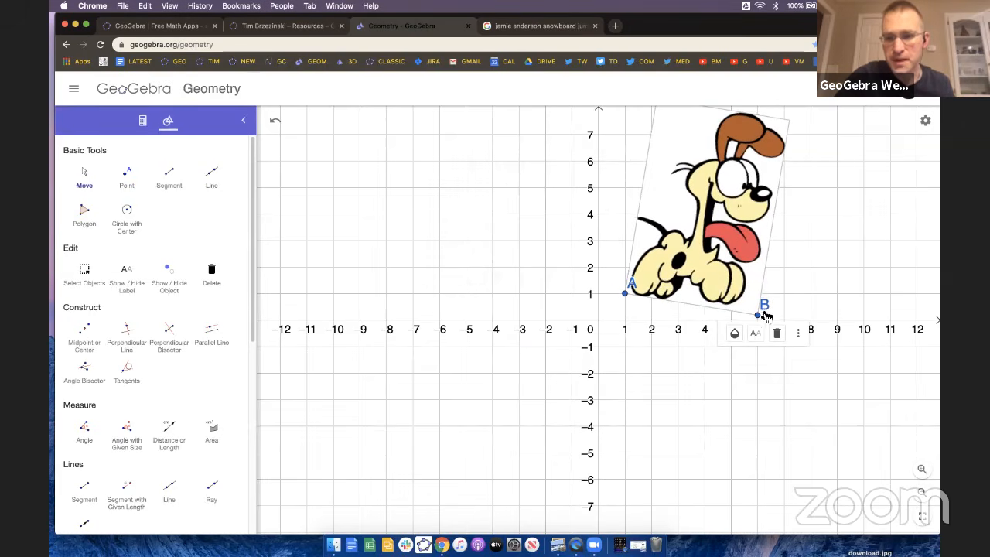
pyautogui.moveTo(765, 315); pyautogui.dragTo(758, 266)
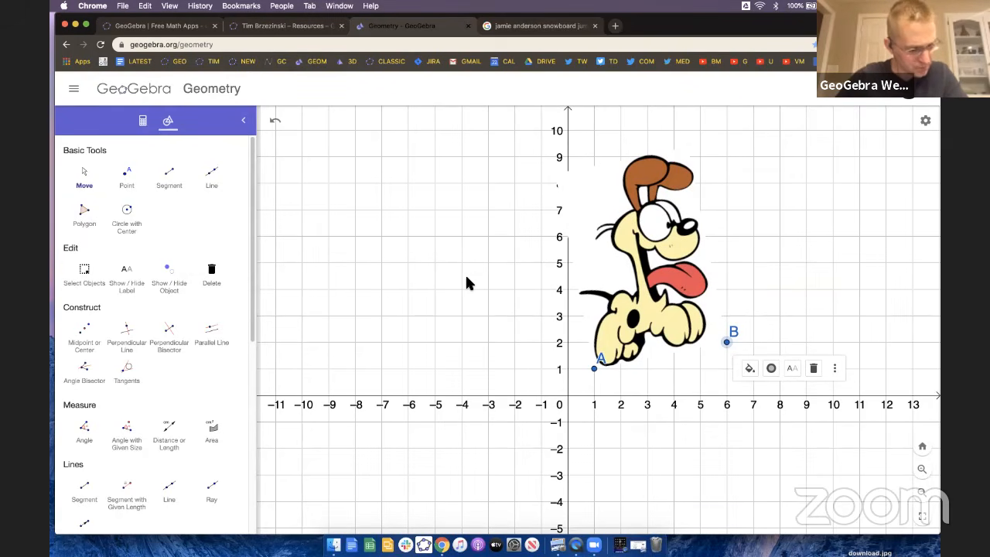
pyautogui.moveTo(650, 291); pyautogui.dragTo(680, 289)
pyautogui.click(554, 290)
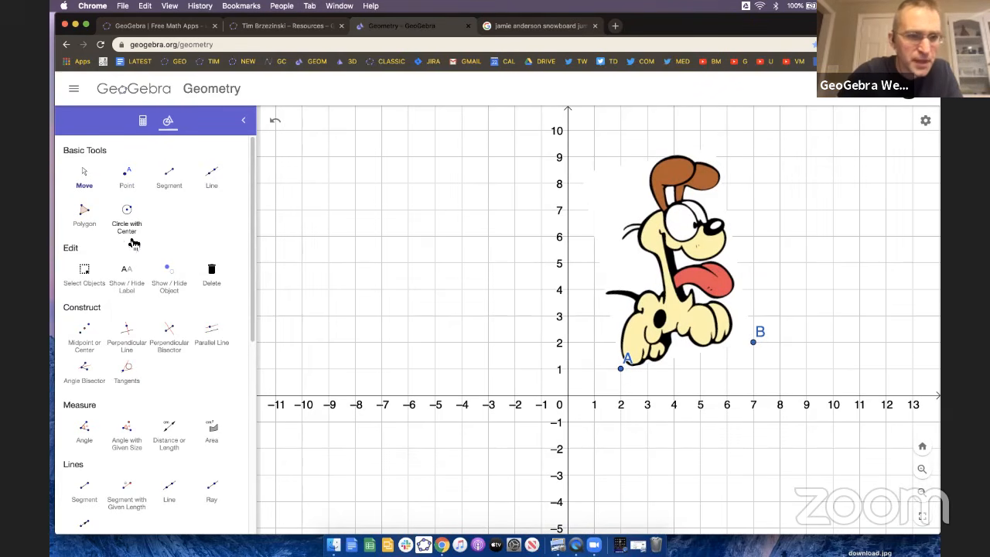
# Add a new point at (-6, 6) and move it to the origin.
pyautogui.click(127, 178)
pyautogui.click(408, 236)
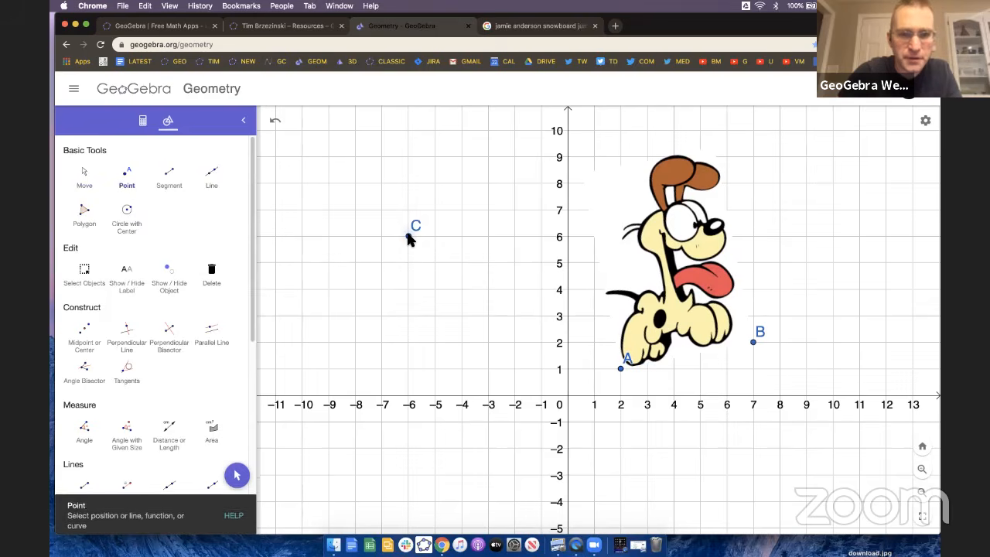
pyautogui.click(237, 514)
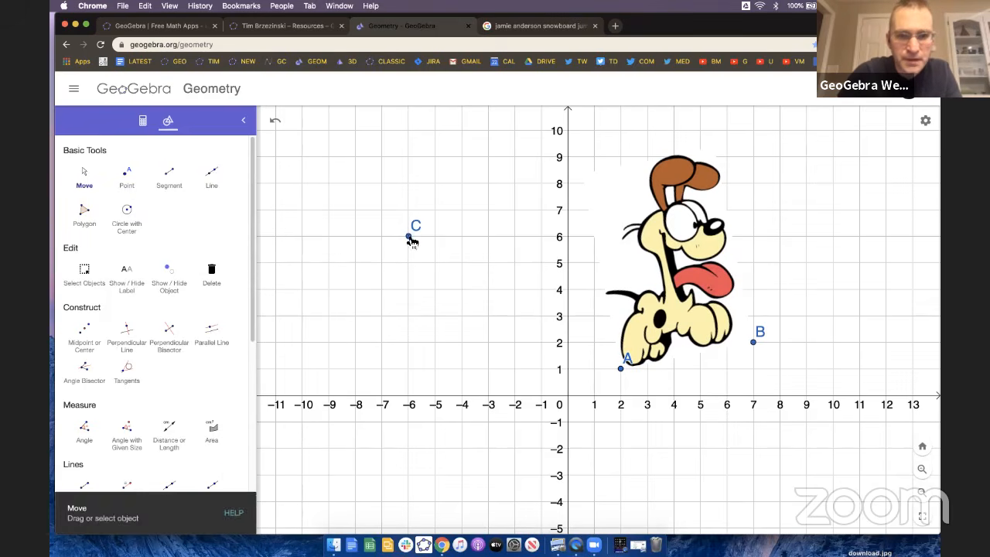
pyautogui.moveTo(411, 241); pyautogui.dragTo(570, 399)
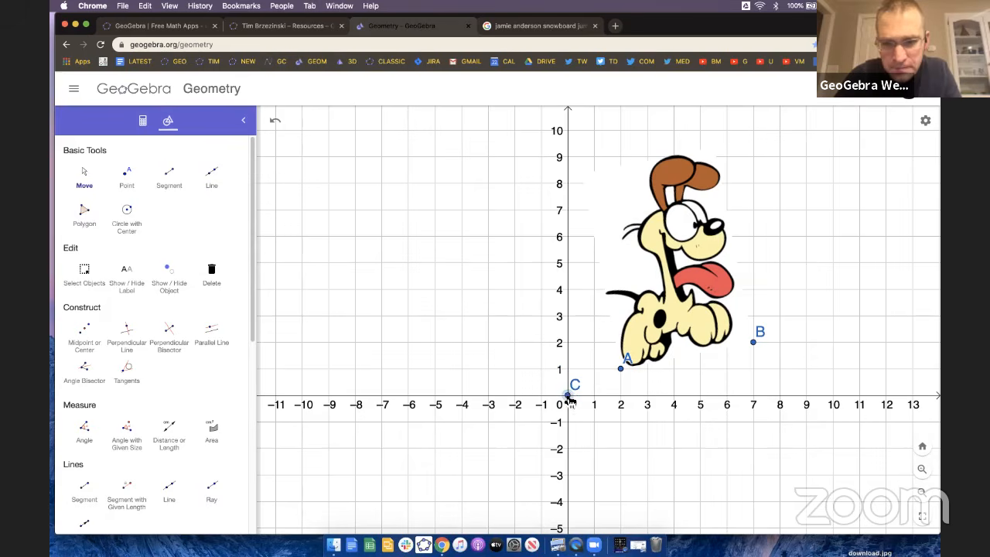
pyautogui.click(437, 301)
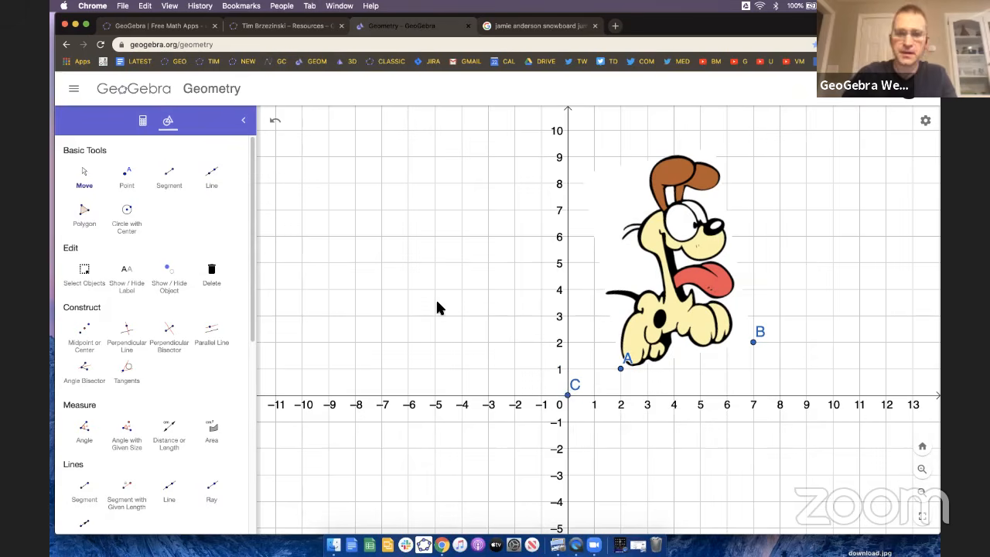
# Show the coordinates of the point at the origin in its label.
pyautogui.click(142, 128)
pyautogui.click(569, 395)
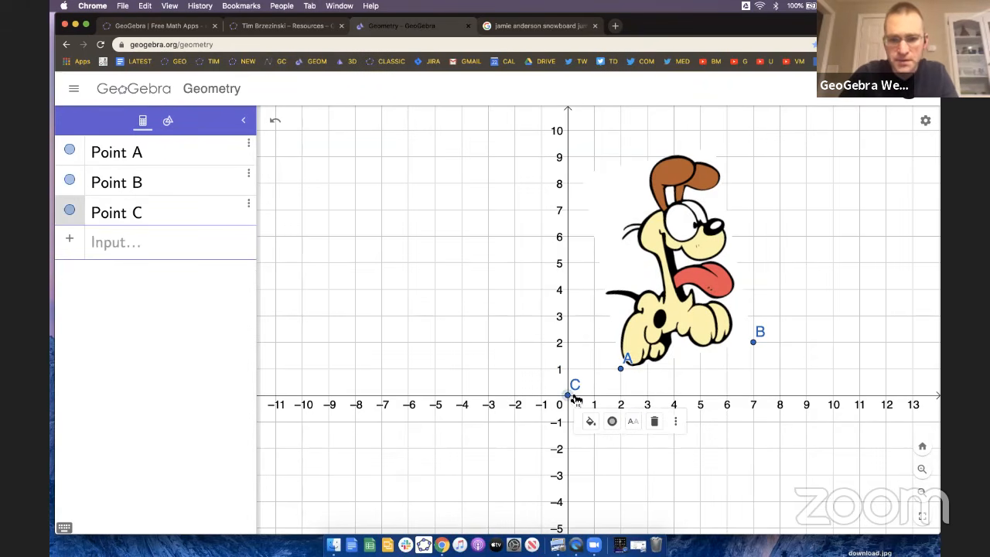
pyautogui.click(631, 422)
pyautogui.click(653, 480)
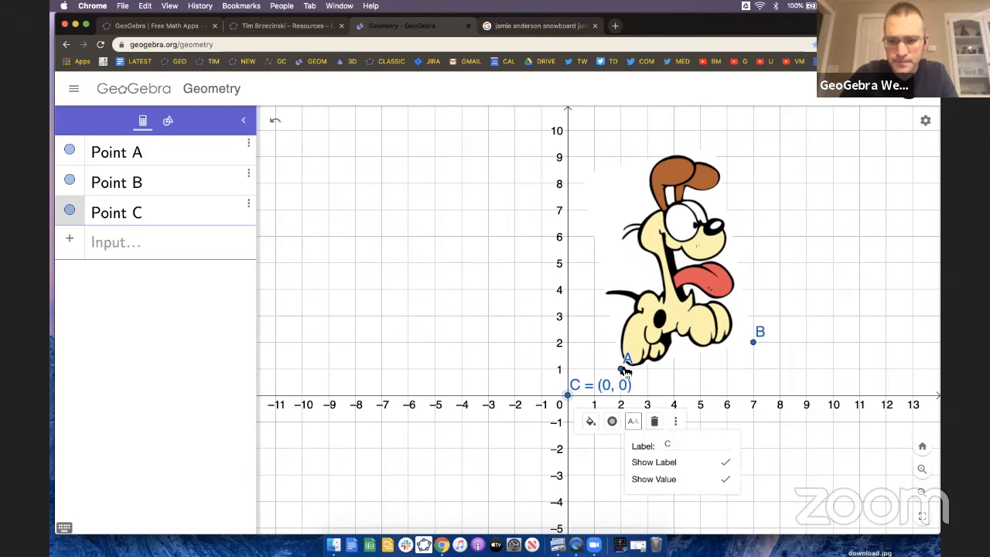
# Enlarge point A to the maximum point size and show its coordinates in its label.
pyautogui.click(622, 369)
pyautogui.click(665, 395)
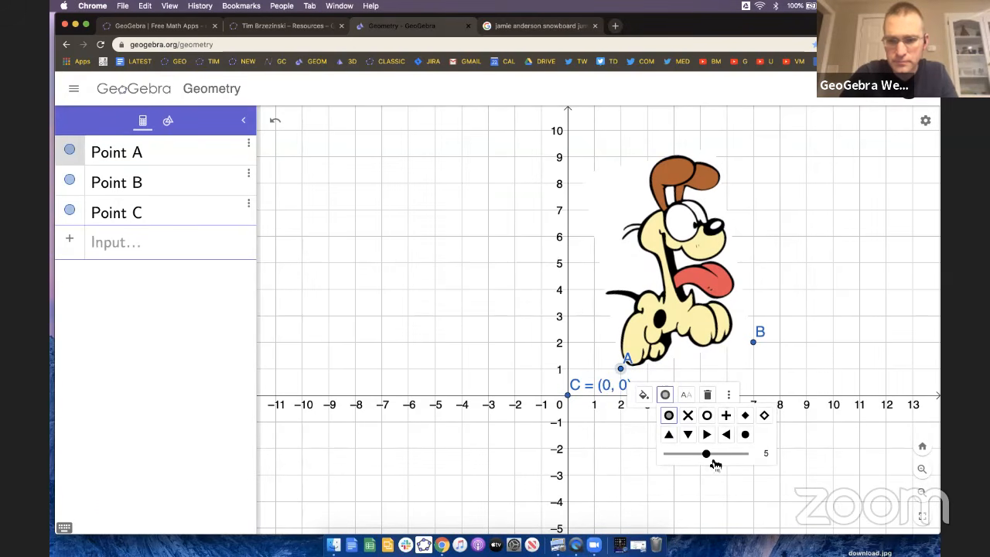
pyautogui.moveTo(712, 458); pyautogui.dragTo(836, 452)
pyautogui.click(686, 396)
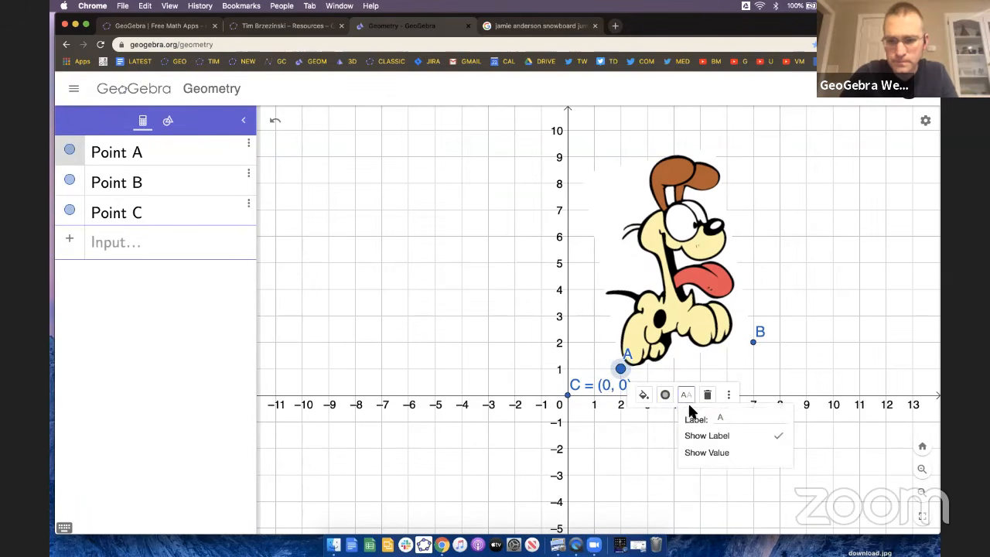
pyautogui.click(705, 454)
# Show point B's coordinates in its label and move point A's label clear of the image, to just below the dog's feet.
pyautogui.click(753, 342)
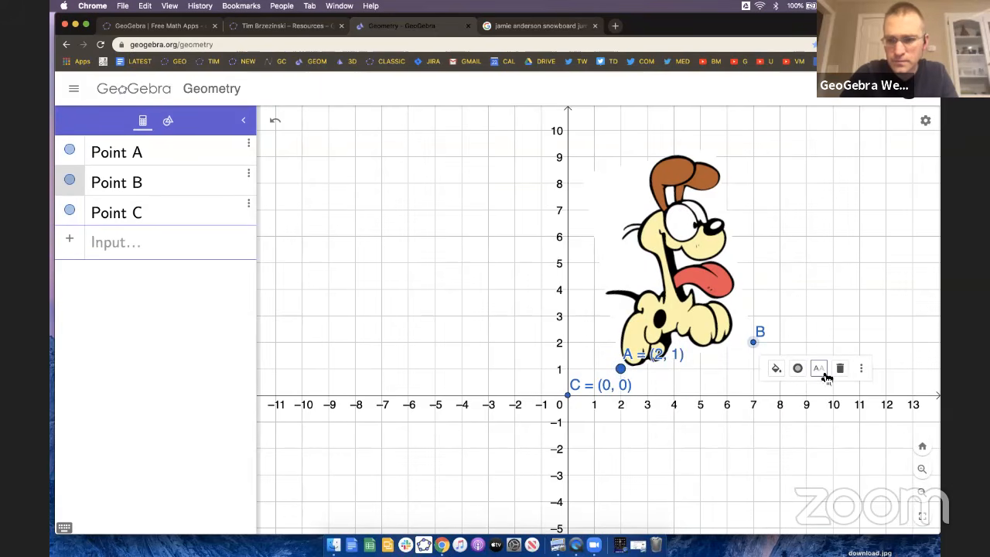
pyautogui.click(819, 369)
pyautogui.click(830, 426)
pyautogui.click(812, 268)
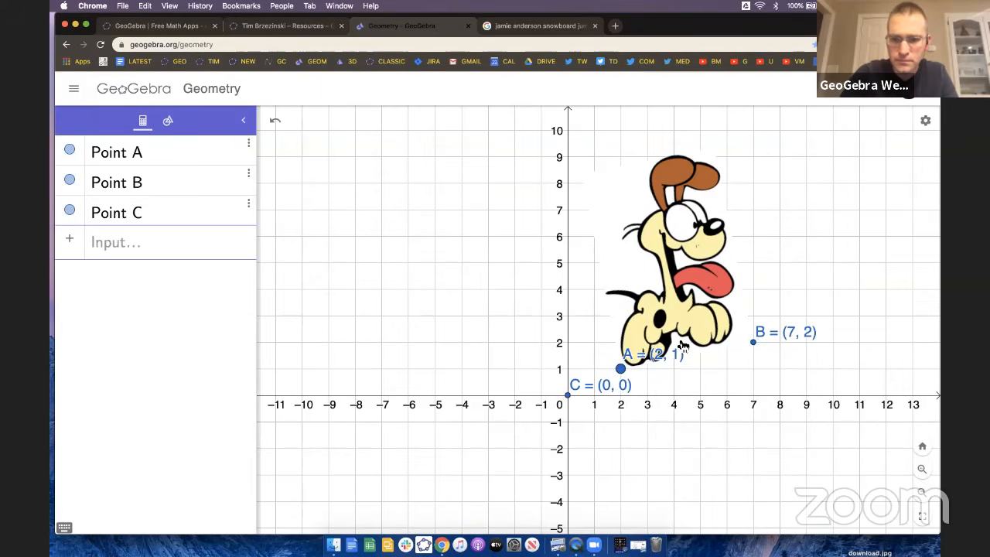
pyautogui.moveTo(688, 371); pyautogui.dragTo(723, 392)
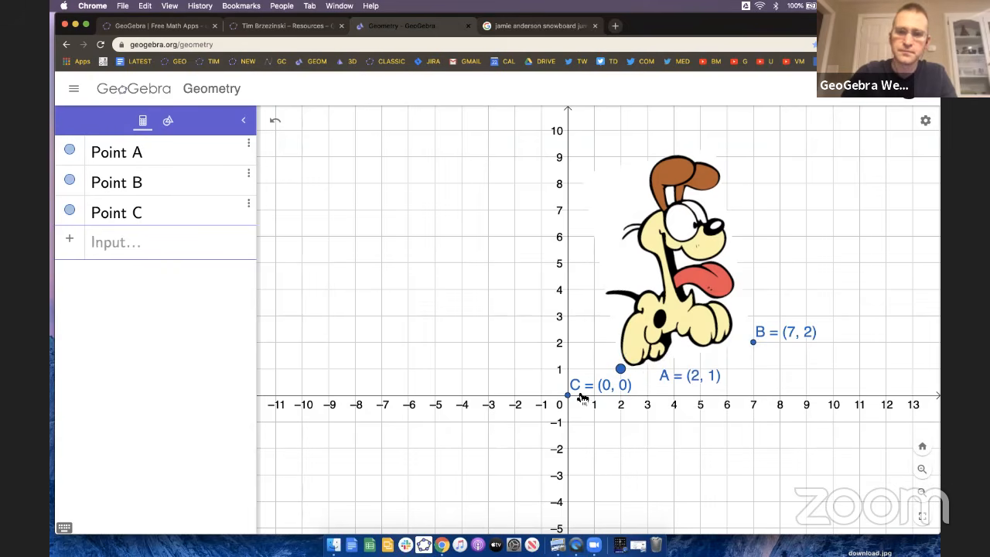
pyautogui.moveTo(569, 396)
pyautogui.mouseDown()
pyautogui.moveTo(570, 414)
pyautogui.moveTo(566, 398)
pyautogui.mouseUp()
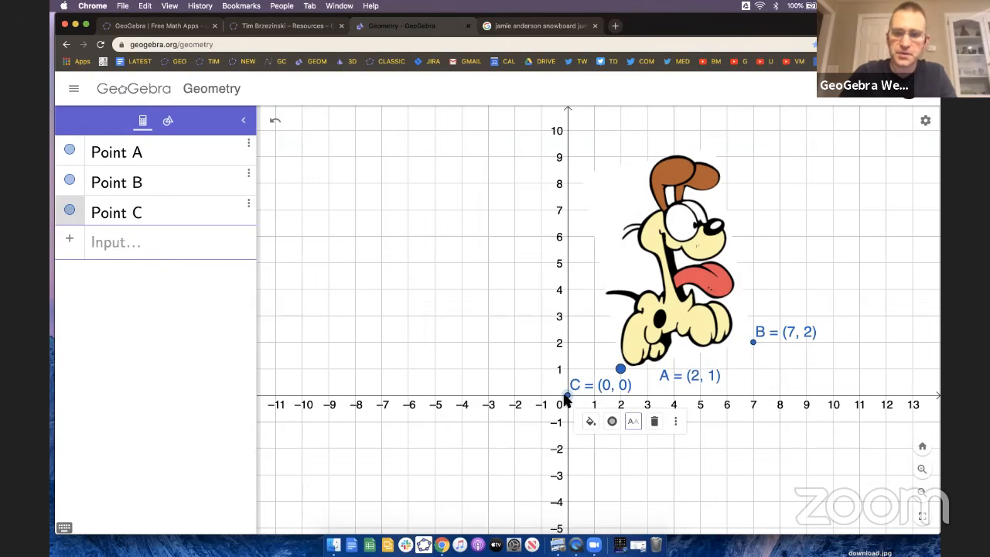
# Move the dog image one unit right so A lies at (3, 1) and B at (8, 2), and set point B's size to 9.
pyautogui.moveTo(691, 267); pyautogui.dragTo(717, 263)
pyautogui.click(779, 344)
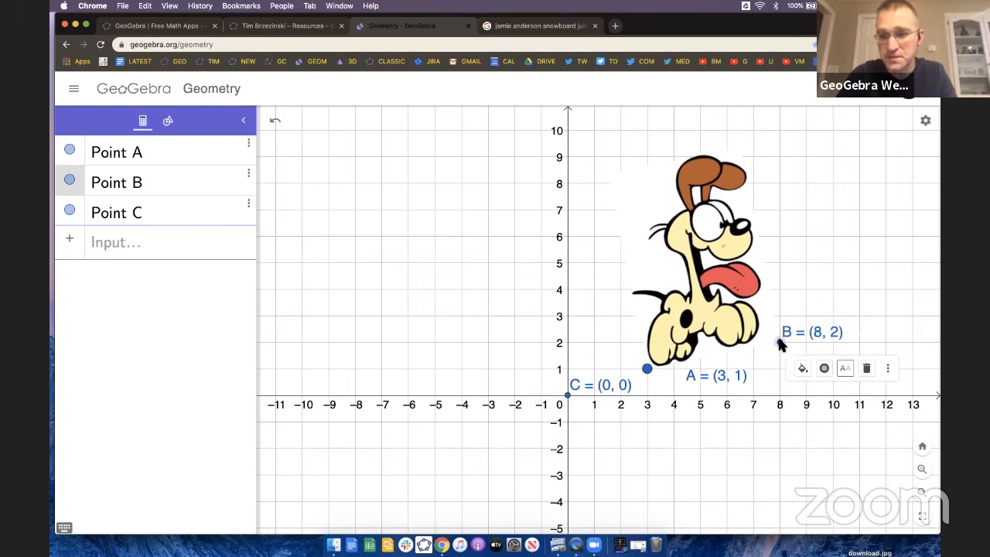
pyautogui.click(824, 368)
pyautogui.moveTo(864, 427); pyautogui.dragTo(924, 430)
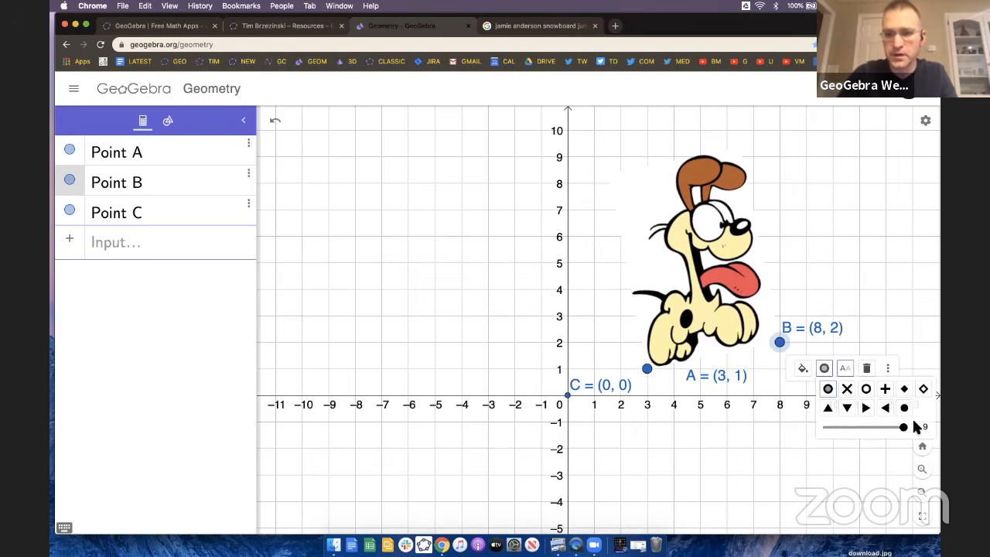
pyautogui.click(849, 264)
pyautogui.moveTo(779, 341)
pyautogui.mouseDown()
pyautogui.moveTo(786, 368)
pyautogui.moveTo(780, 342)
pyautogui.mouseUp()
pyautogui.click(795, 225)
pyautogui.click(725, 242)
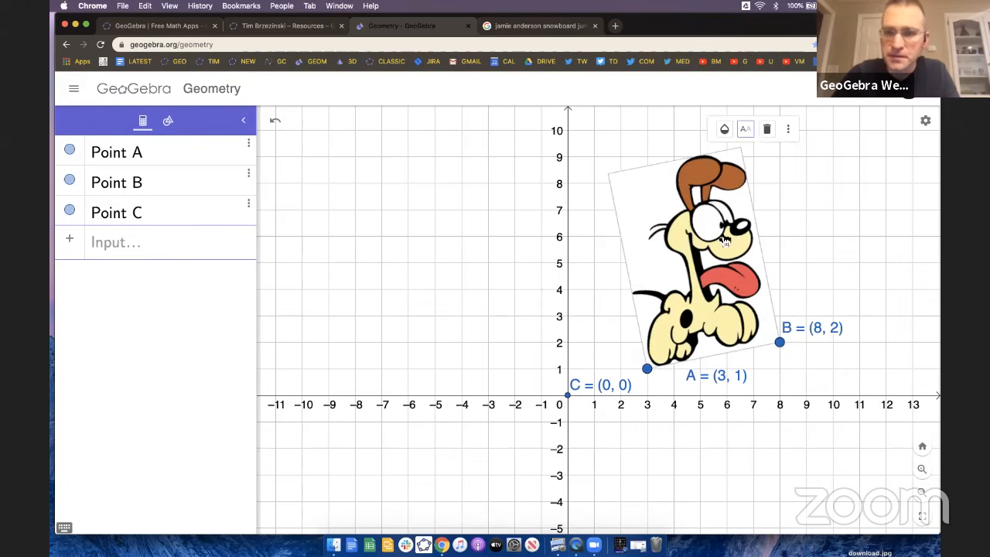
pyautogui.click(568, 238)
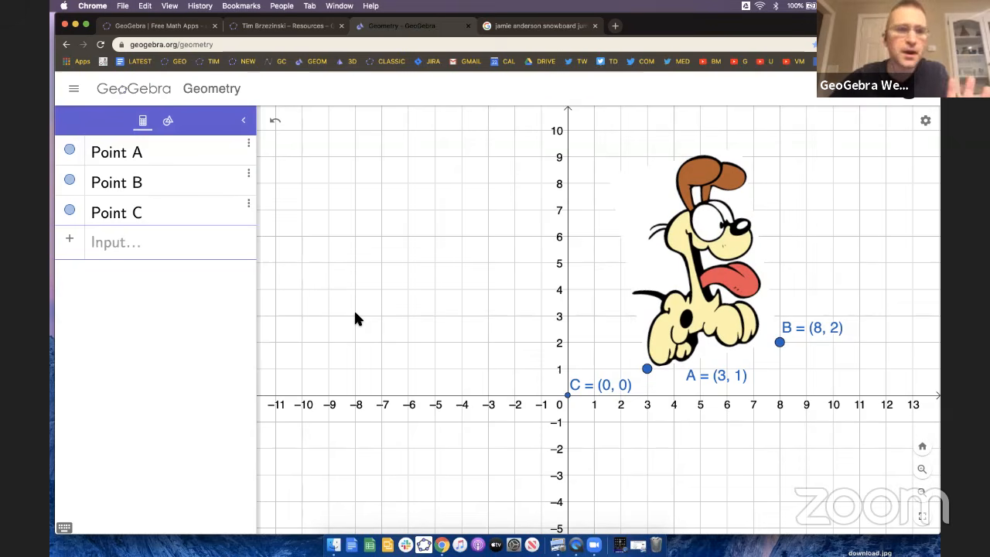
# Examine the available Transform tools, from Translate by Vector to Dilate from Point, and locate the Vector tool among the line tools.
pyautogui.click(169, 122)
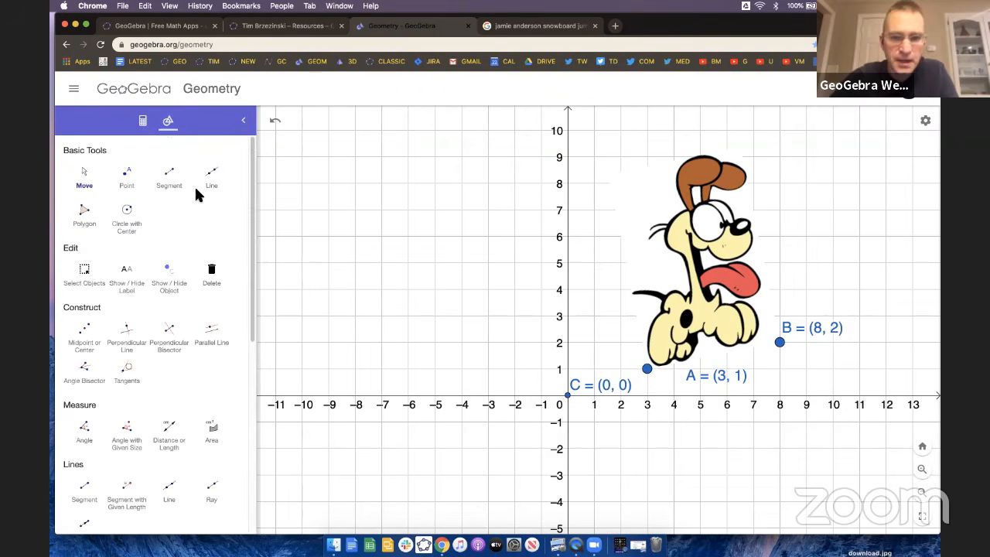
pyautogui.scroll(-10, 159, 344)
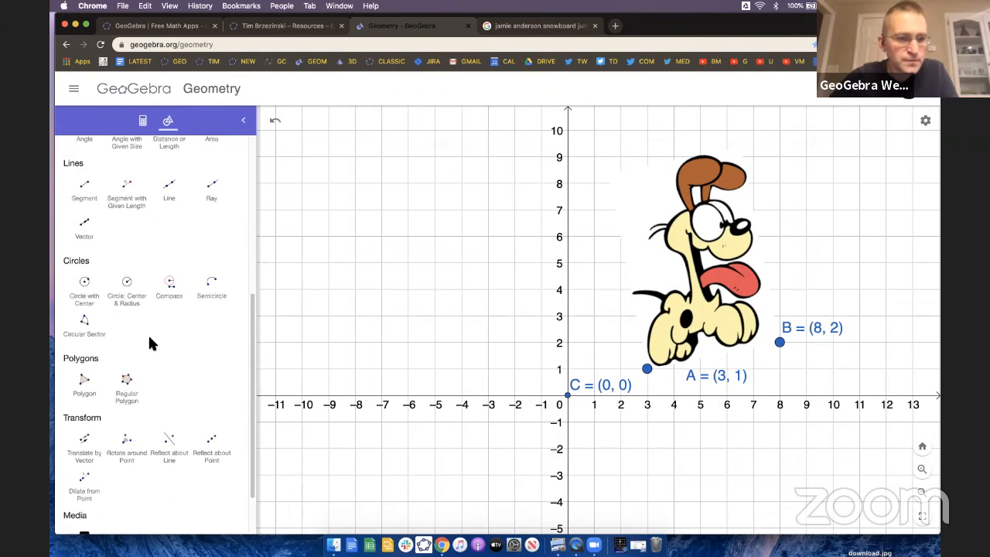
pyautogui.scroll(5, 88, 348)
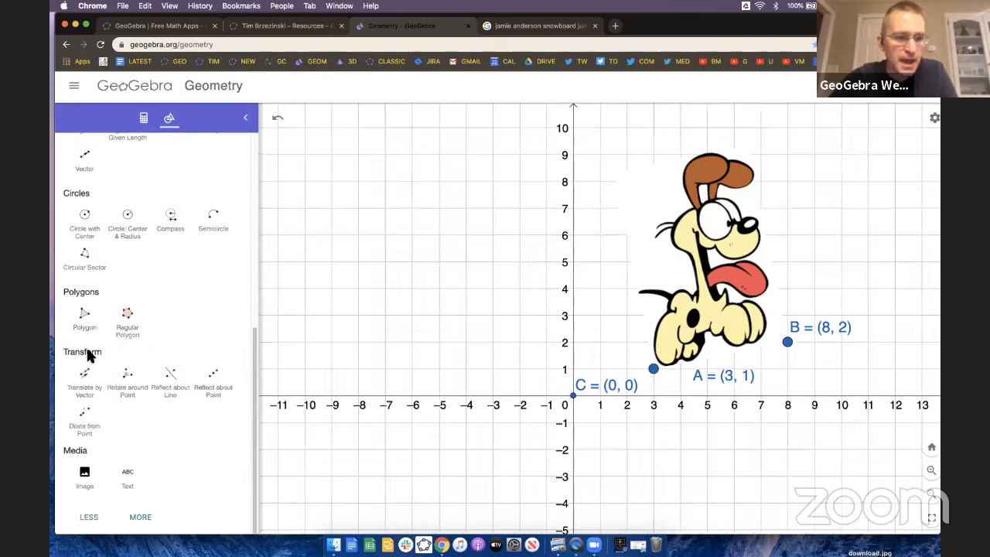
pyautogui.scroll(-2, 167, 386)
pyautogui.click(168, 391)
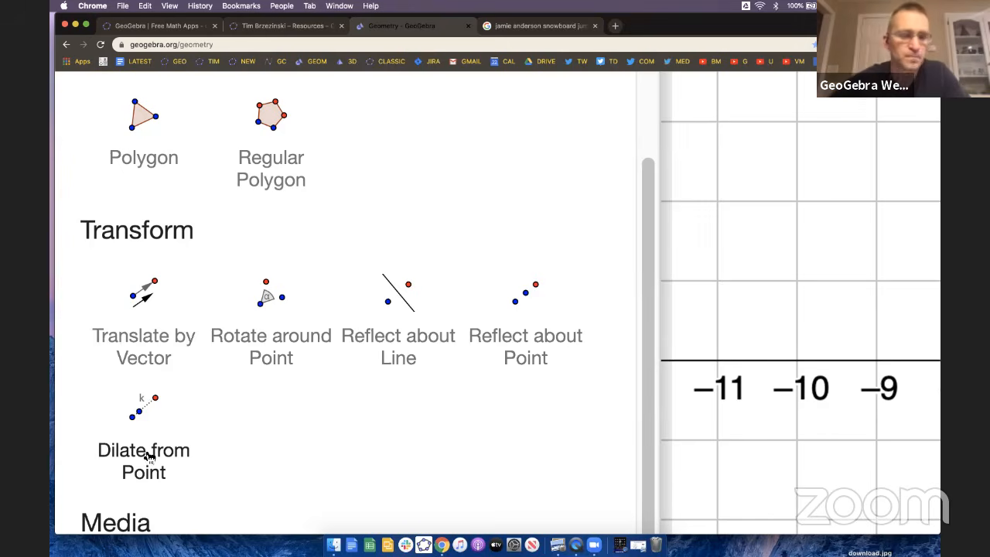
pyautogui.scroll(1, 150, 457)
pyautogui.scroll(-5, 147, 454)
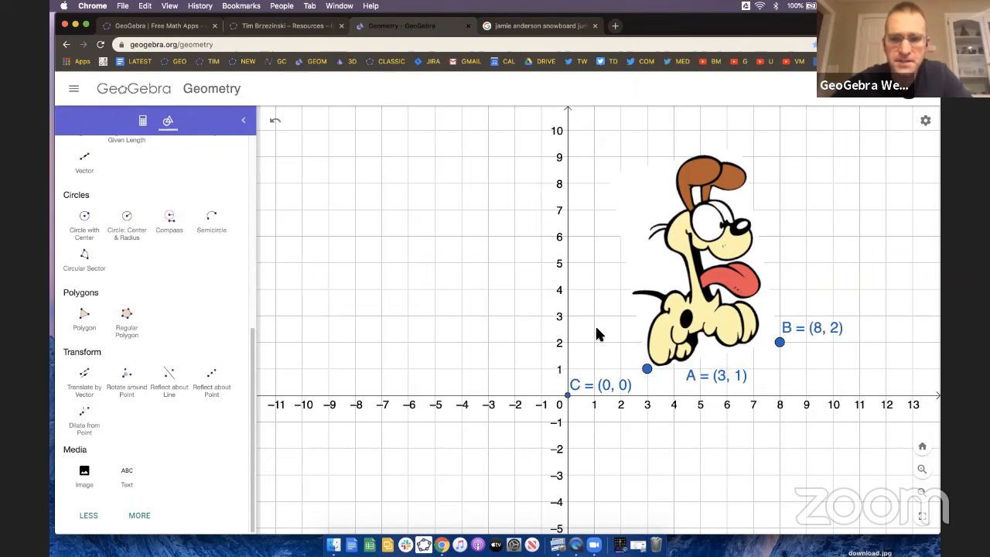
pyautogui.scroll(5, 135, 344)
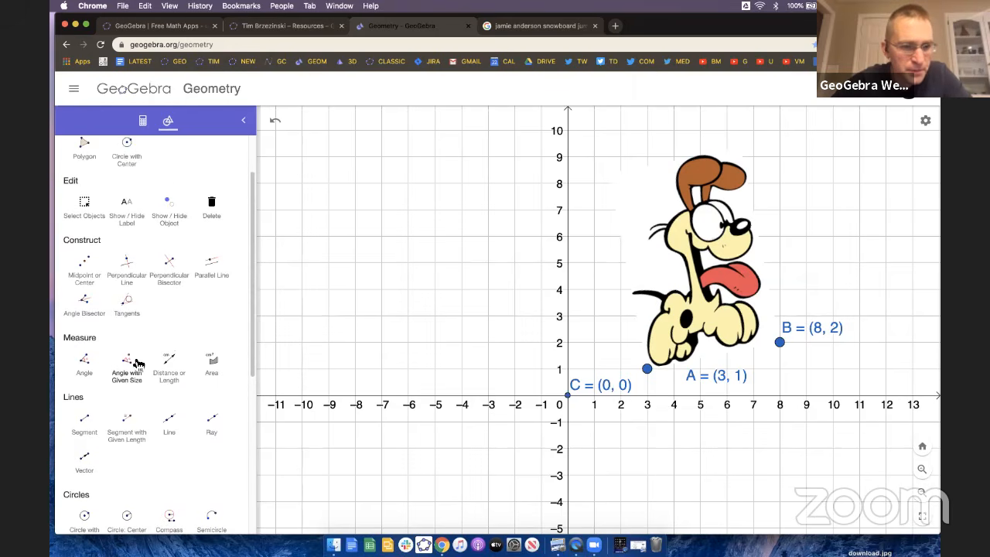
pyautogui.scroll(-1, 116, 387)
pyautogui.scroll(5, 92, 414)
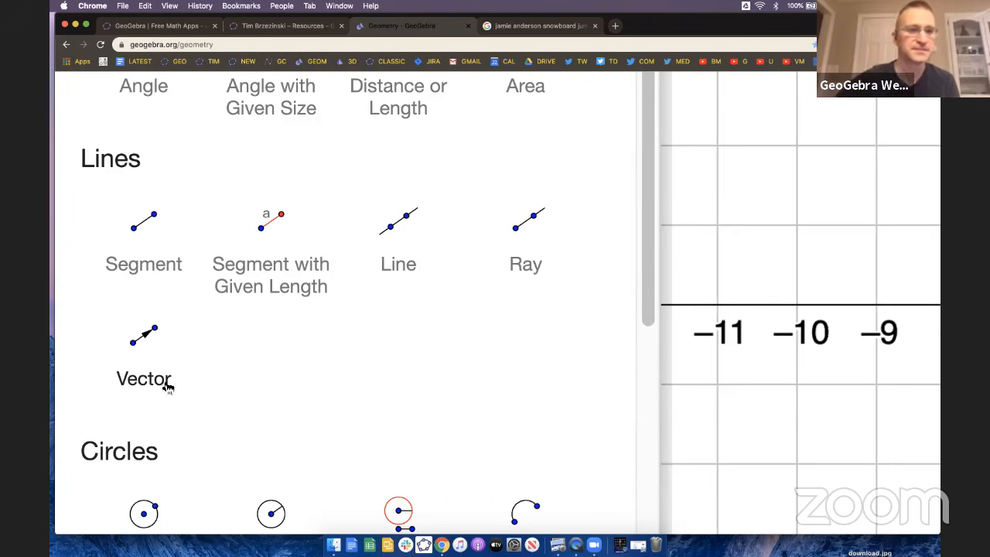
# Draw a vector from (-7, 3) to (-3, 7).
pyautogui.click(151, 353)
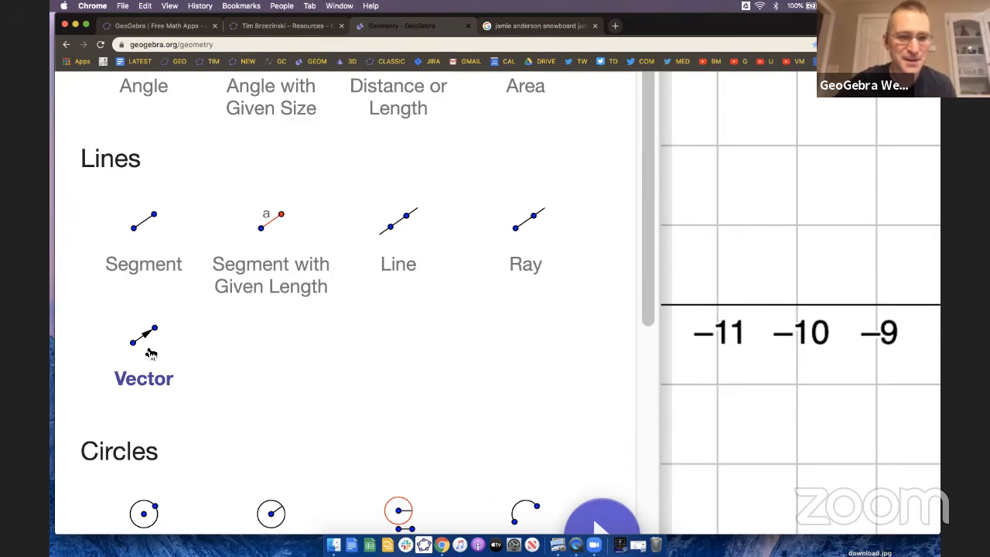
pyautogui.press('super+0')
pyautogui.click(382, 316)
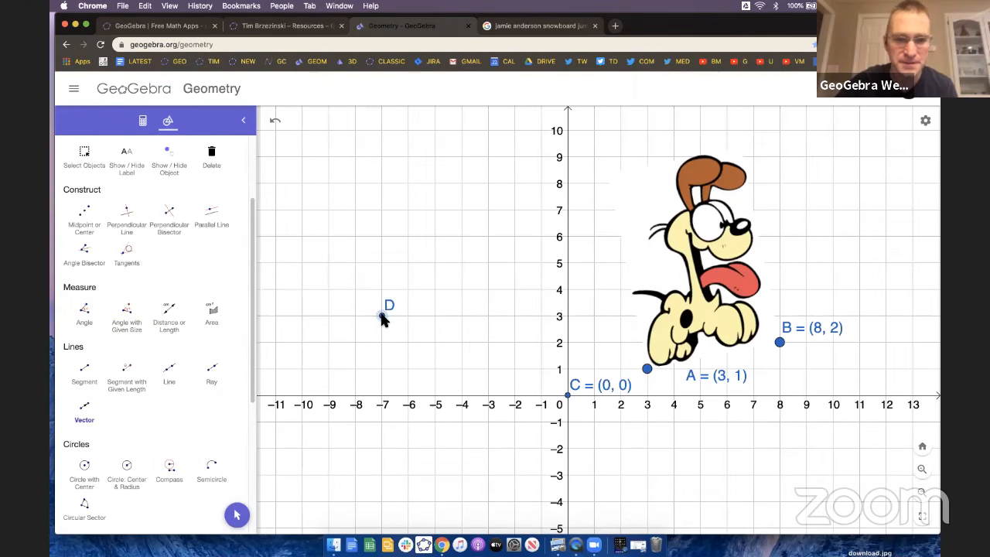
pyautogui.click(488, 209)
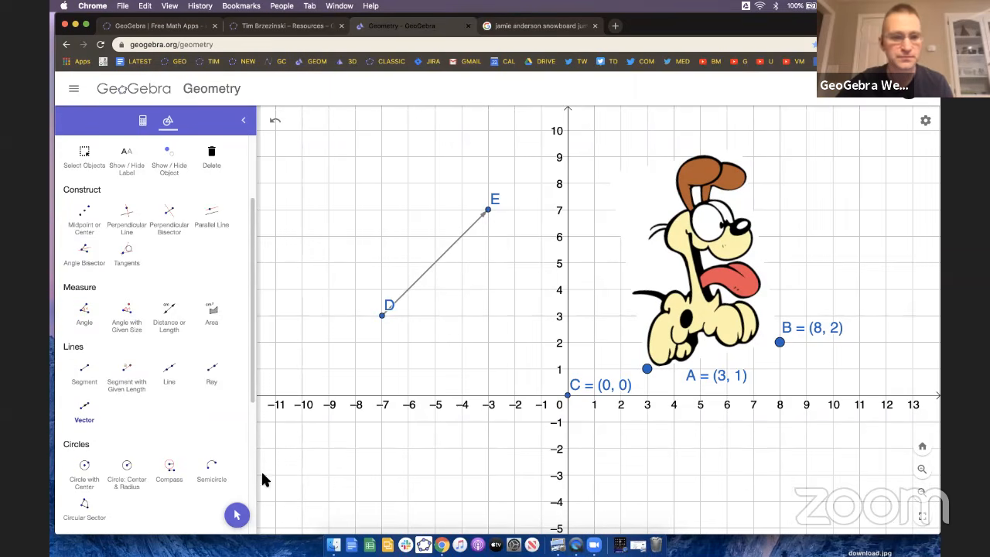
# Translate the dog image and its corner points A and B by the vector from D to E, and move B to (5, 3).
pyautogui.scroll(-6, 188, 469)
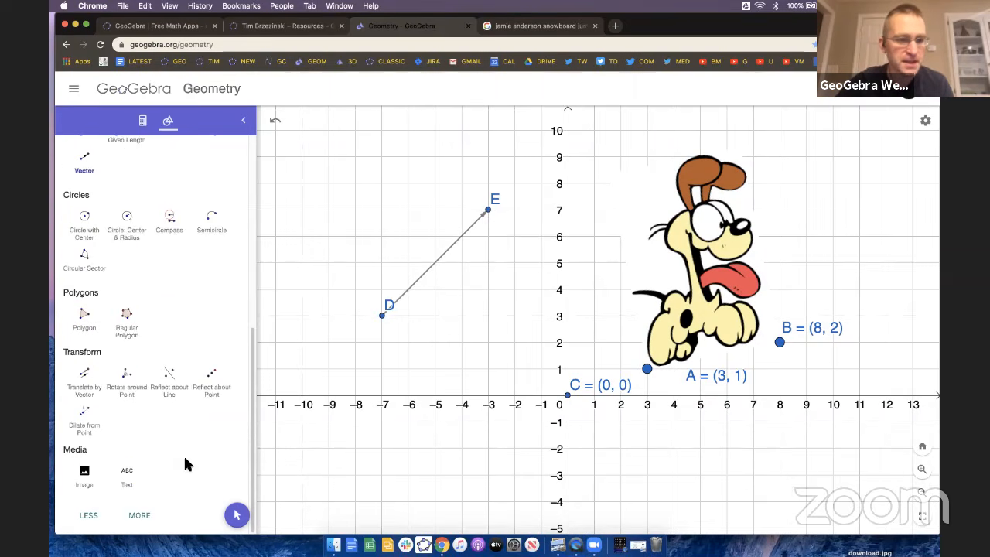
pyautogui.click(87, 381)
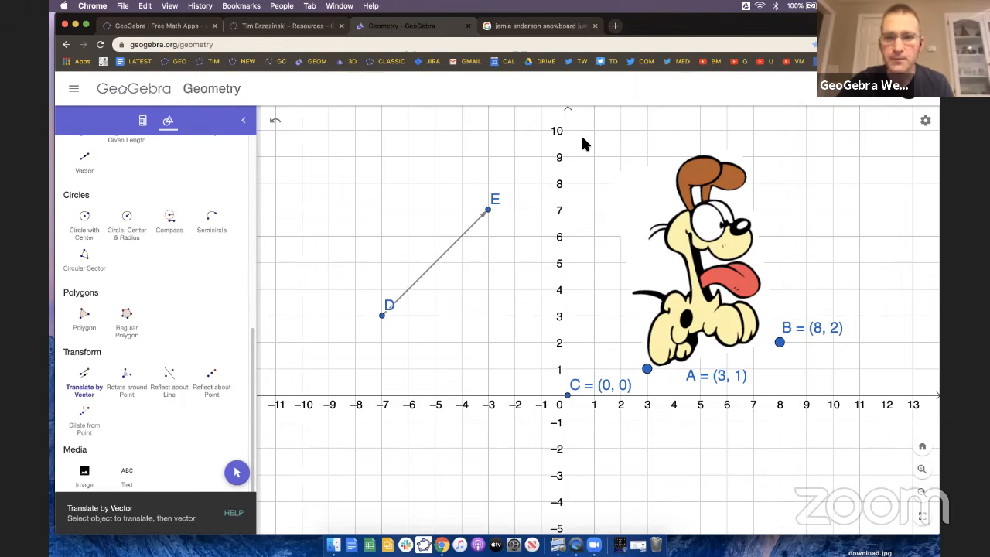
pyautogui.moveTo(575, 137)
pyautogui.mouseDown()
pyautogui.moveTo(634, 155)
pyautogui.moveTo(793, 252)
pyautogui.moveTo(884, 368)
pyautogui.moveTo(864, 389)
pyautogui.moveTo(892, 461)
pyautogui.mouseUp()
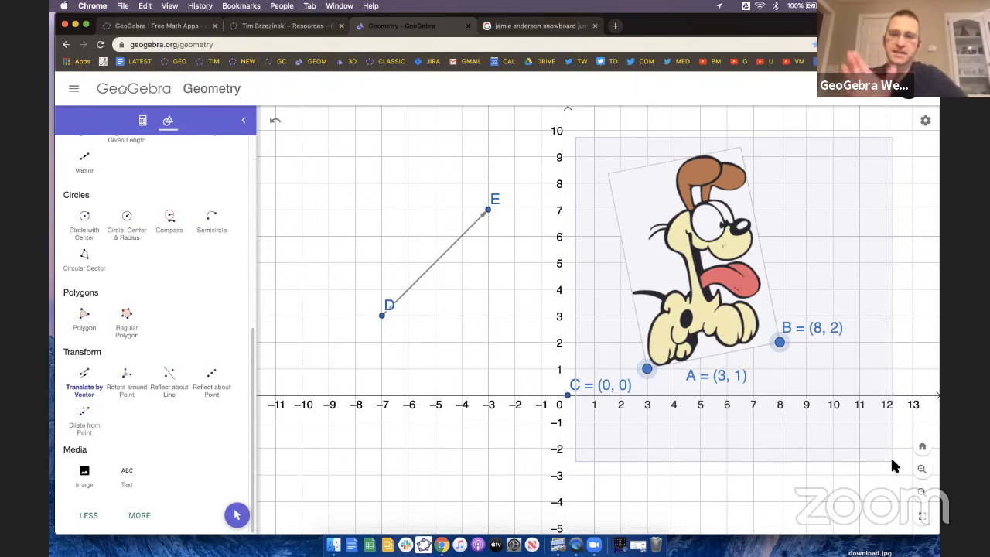
pyautogui.click(439, 257)
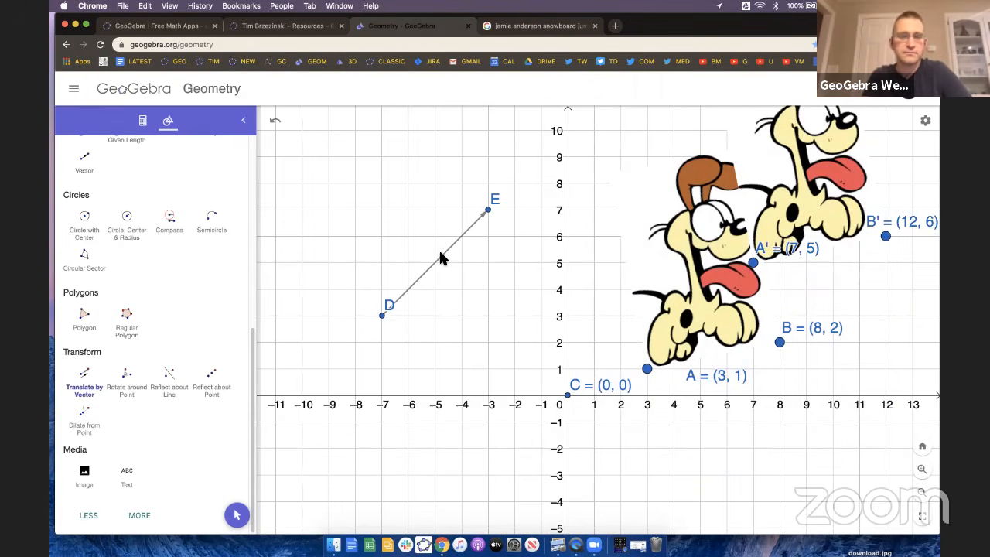
pyautogui.click(236, 517)
pyautogui.moveTo(779, 341); pyautogui.dragTo(700, 315)
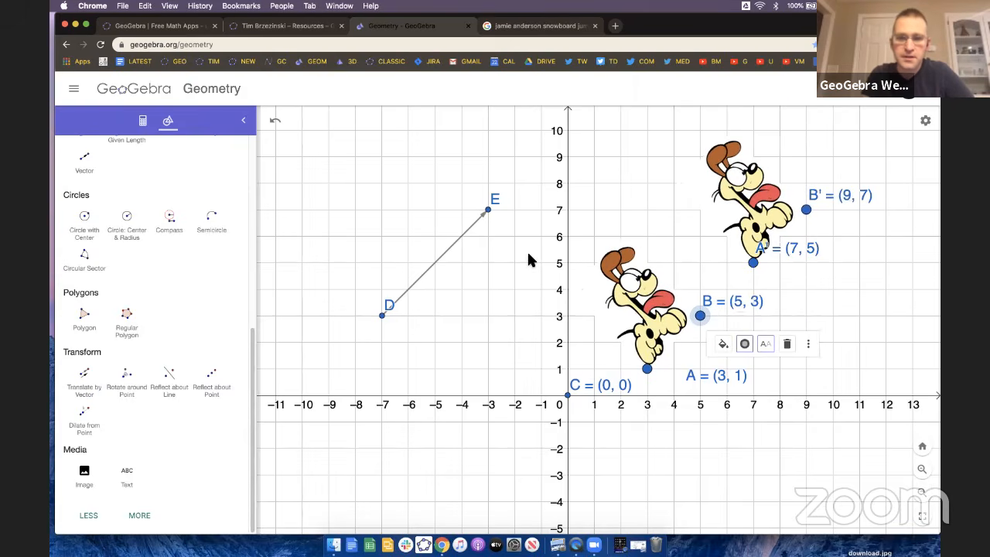
# Show the value of the vector from D to E as its label.
pyautogui.click(448, 256)
pyautogui.click(501, 191)
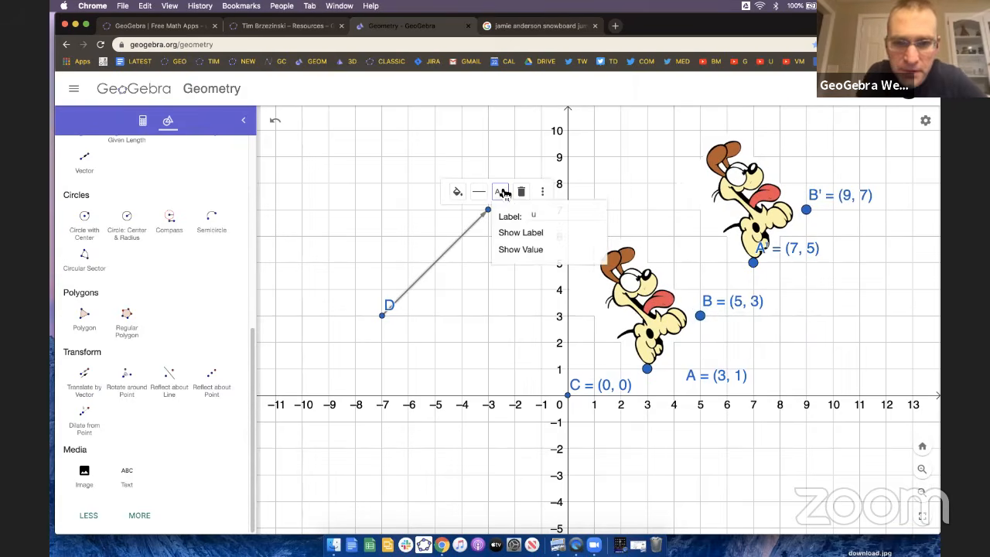
pyautogui.click(519, 249)
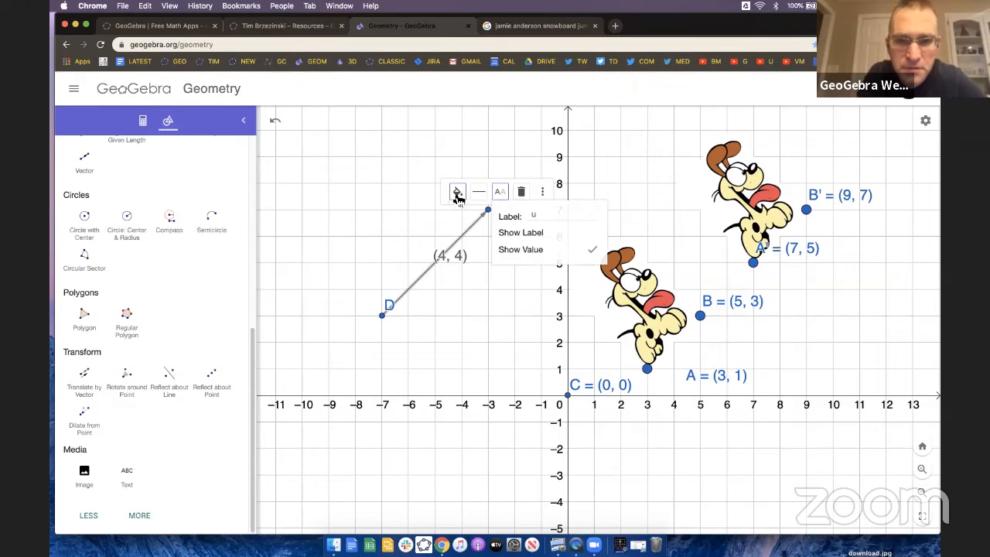
# Colour the vector from D to E red and thicken its line.
pyautogui.click(457, 192)
pyautogui.click(496, 213)
pyautogui.click(479, 192)
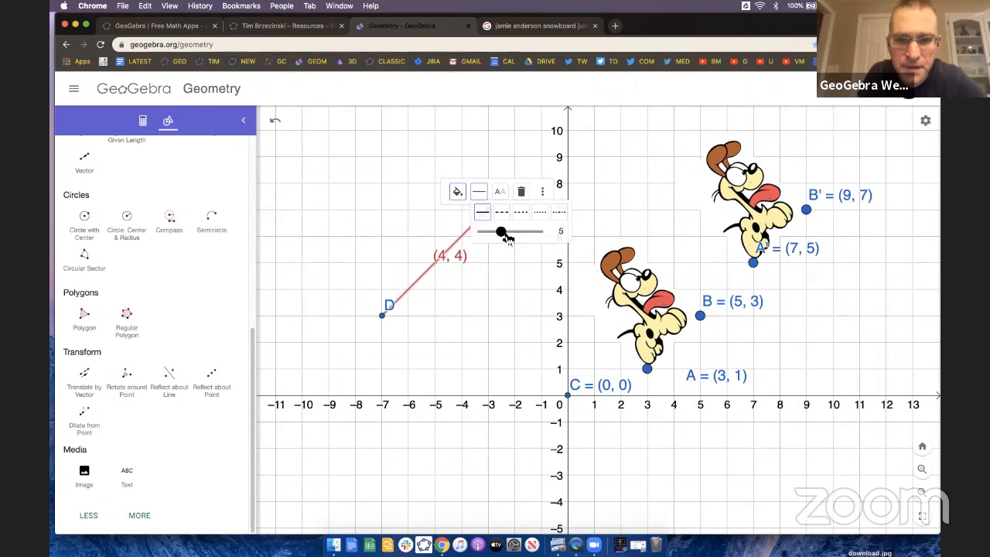
pyautogui.moveTo(506, 234); pyautogui.dragTo(604, 237)
# Move the vector's value label just below the arrow and shift point E up one unit to (-3, 8).
pyautogui.click(460, 255)
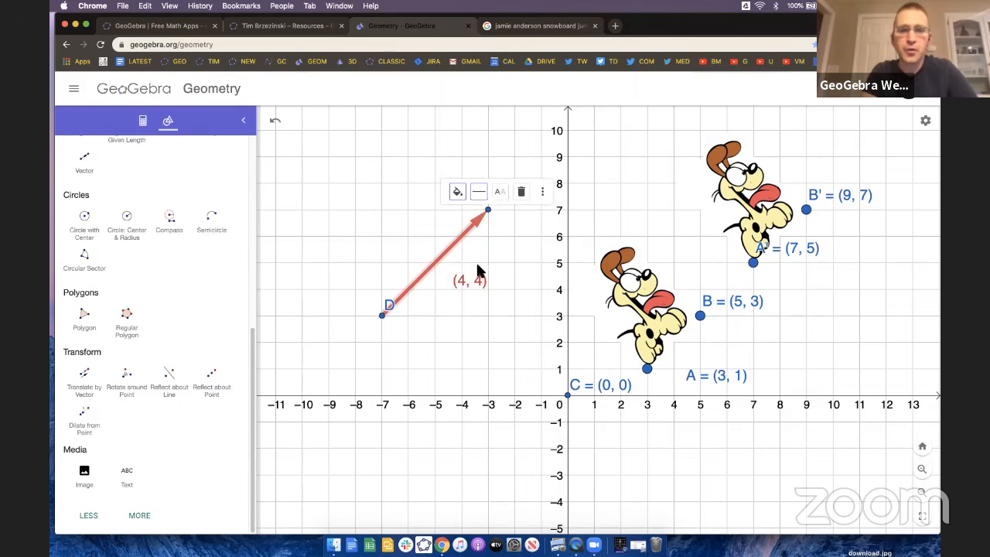
pyautogui.moveTo(491, 209)
pyautogui.mouseDown()
pyautogui.moveTo(501, 246)
pyautogui.moveTo(447, 265)
pyautogui.moveTo(467, 191)
pyautogui.moveTo(517, 191)
pyautogui.moveTo(518, 215)
pyautogui.moveTo(390, 318)
pyautogui.moveTo(433, 282)
pyautogui.moveTo(433, 267)
pyautogui.moveTo(343, 270)
pyautogui.moveTo(300, 321)
pyautogui.moveTo(284, 321)
pyautogui.moveTo(382, 237)
pyautogui.moveTo(492, 191)
pyautogui.mouseUp()
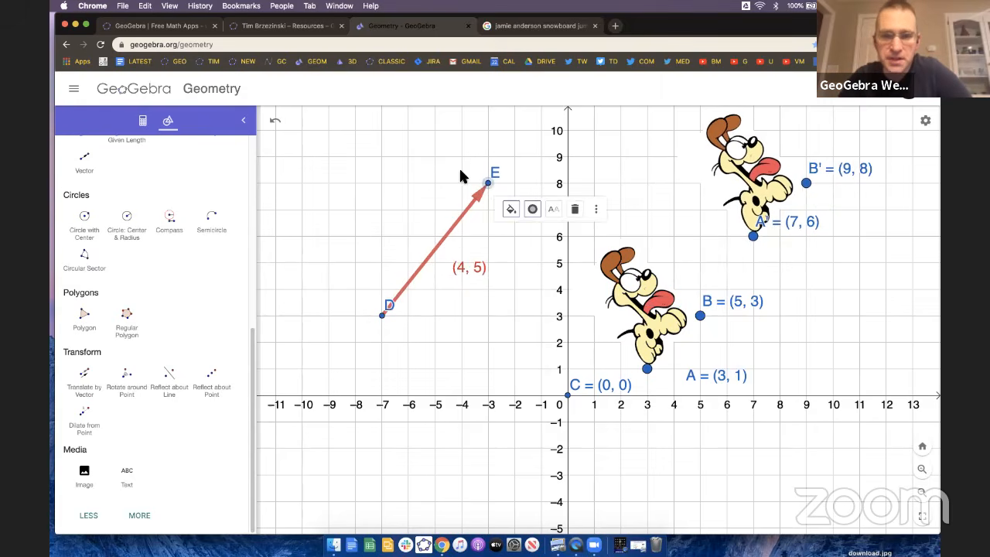
pyautogui.click(496, 287)
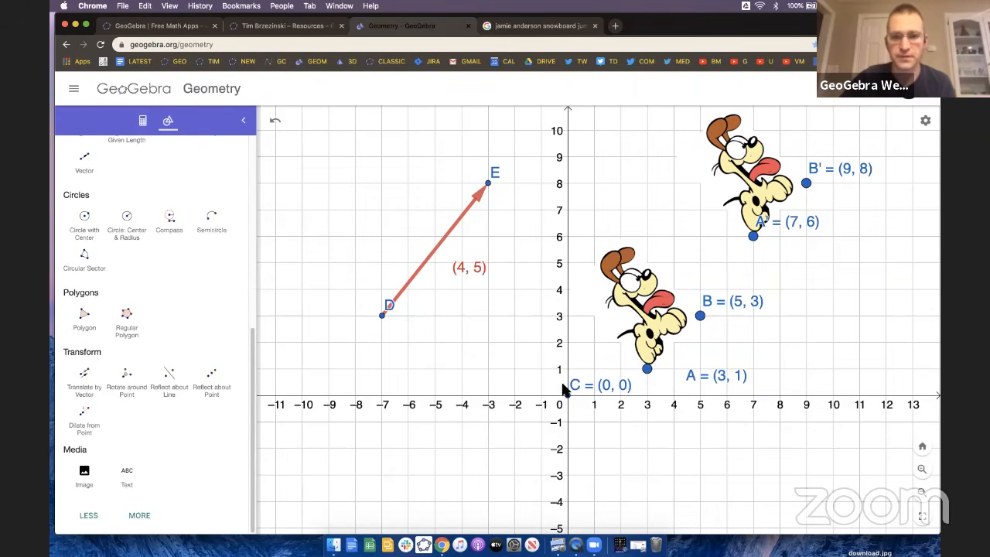
# Hide the translated dog image by setting its opacity to 0.
pyautogui.click(752, 192)
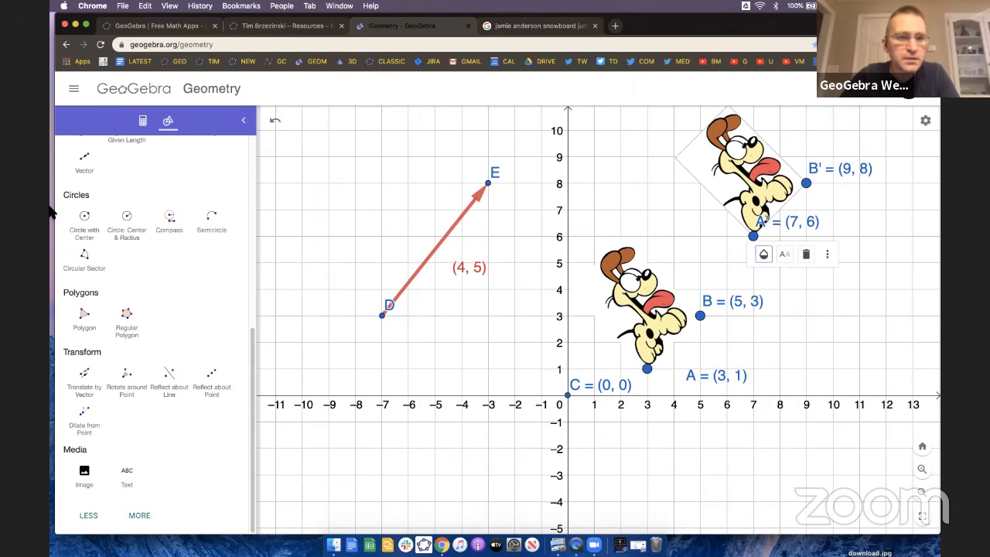
pyautogui.click(143, 122)
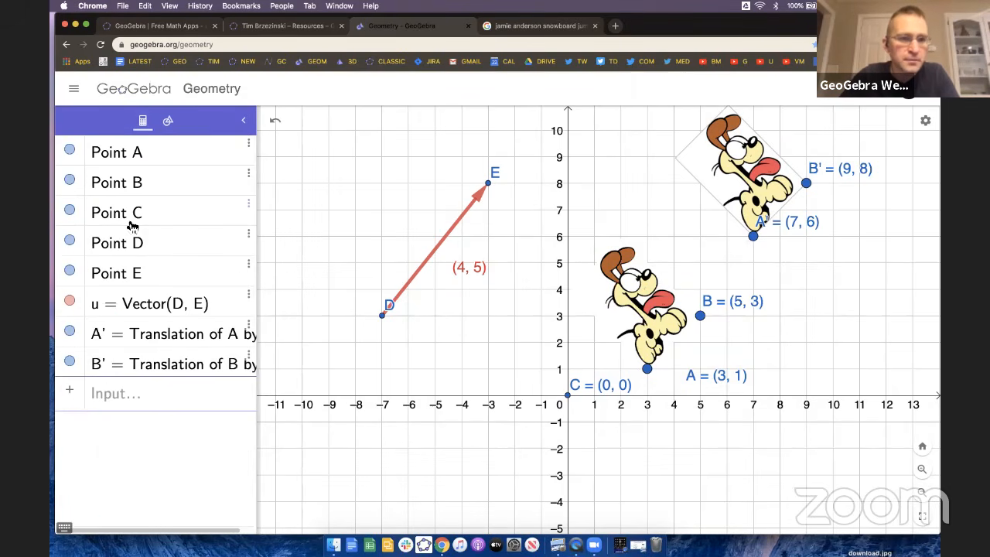
pyautogui.click(723, 164)
pyautogui.click(763, 255)
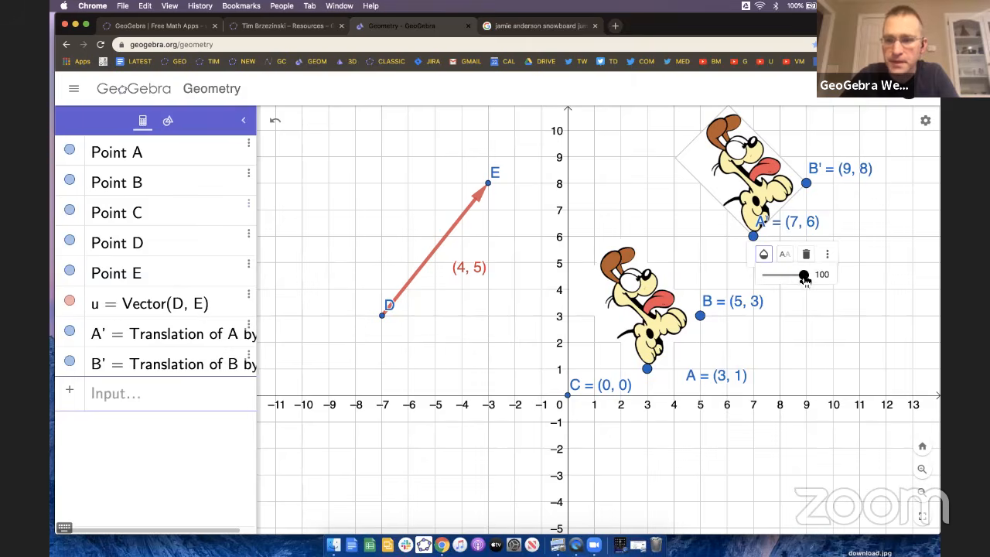
pyautogui.moveTo(804, 276); pyautogui.dragTo(768, 280)
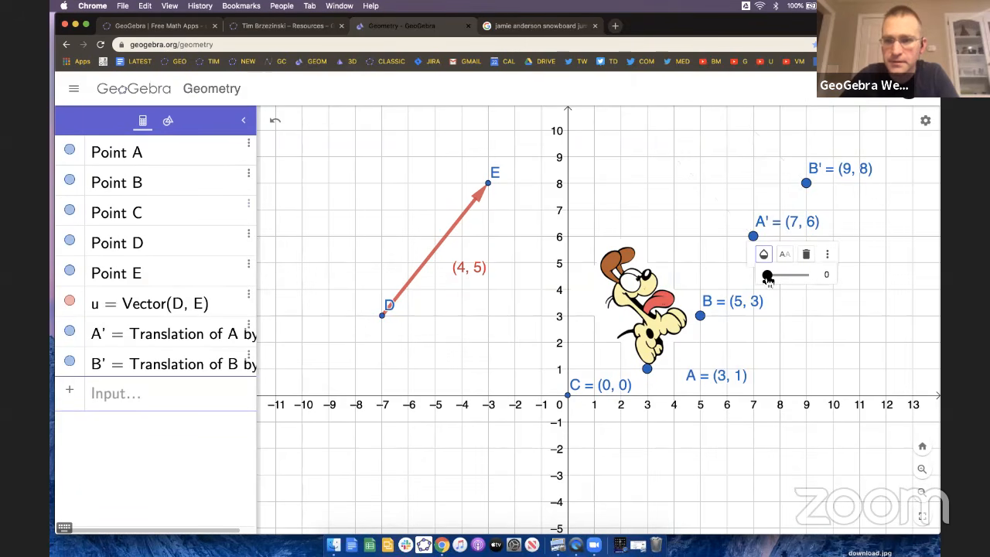
# Delete the translated corner points A' and B'.
pyautogui.click(754, 238)
pyautogui.click(844, 265)
pyautogui.click(807, 184)
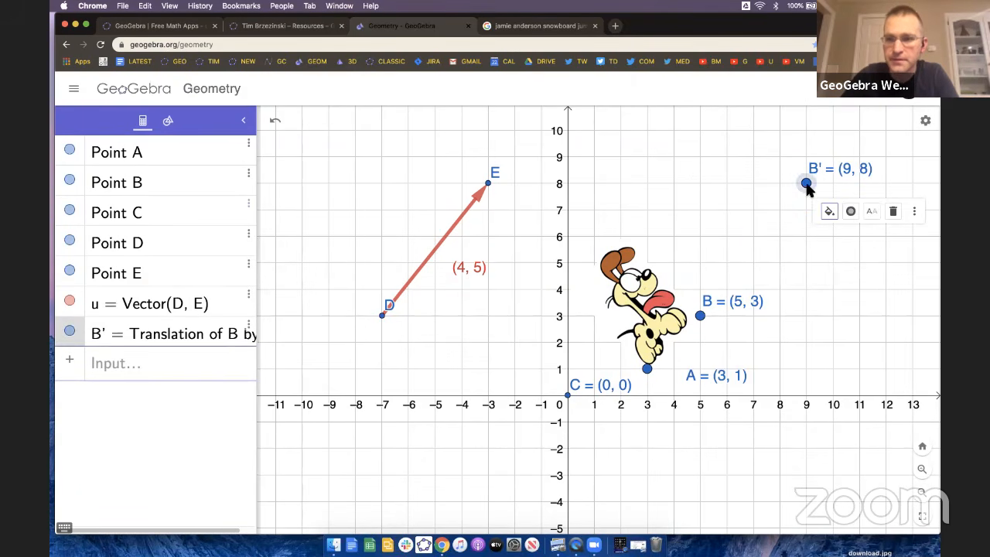
pyautogui.press('Delete')
pyautogui.click(741, 203)
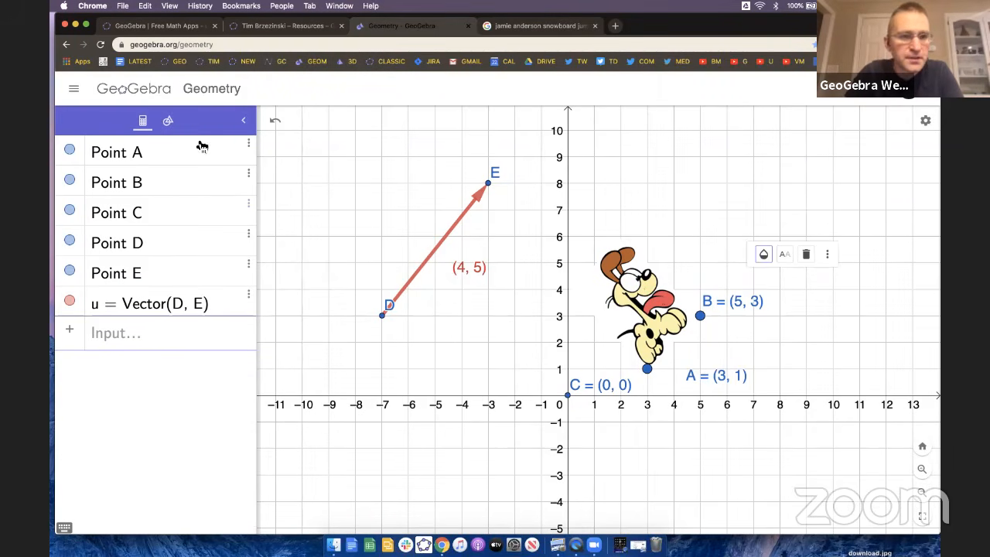
pyautogui.click(169, 122)
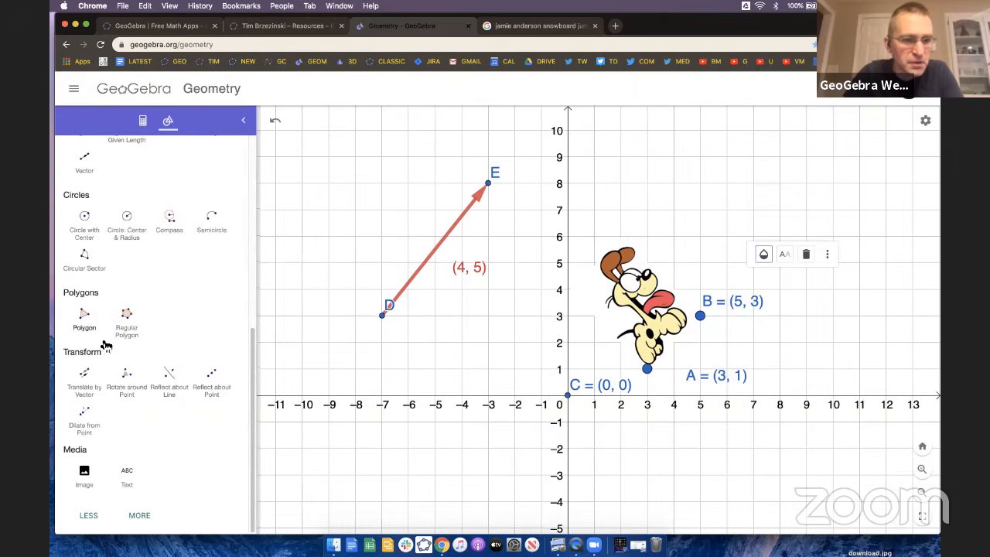
pyautogui.click(128, 383)
pyautogui.scroll(5, 229, 371)
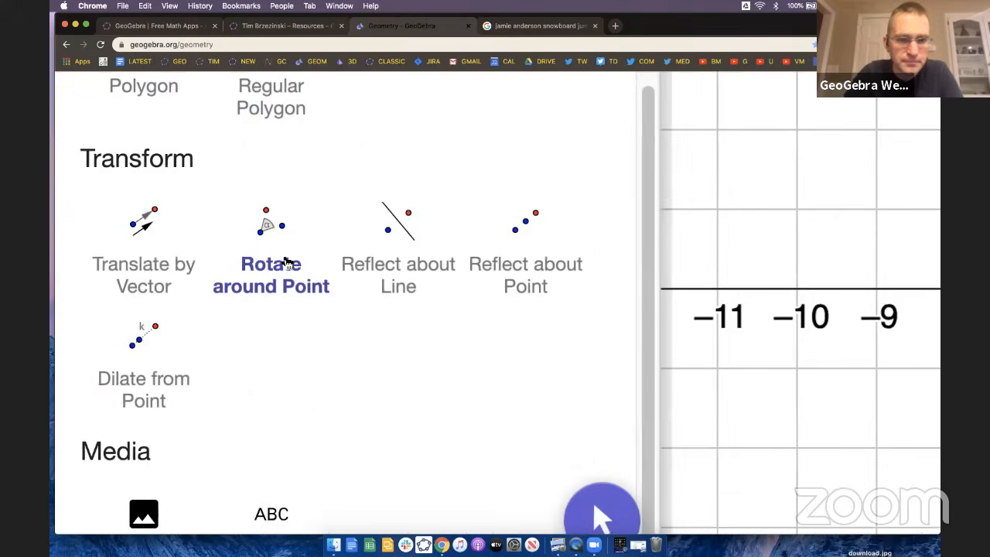
pyautogui.scroll(-5, 286, 261)
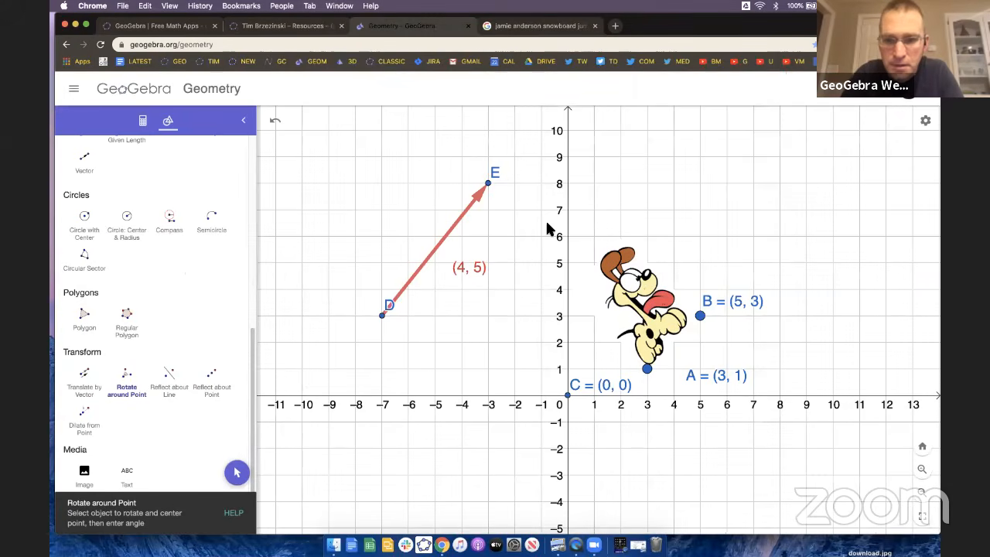
pyautogui.moveTo(558, 221); pyautogui.dragTo(816, 384)
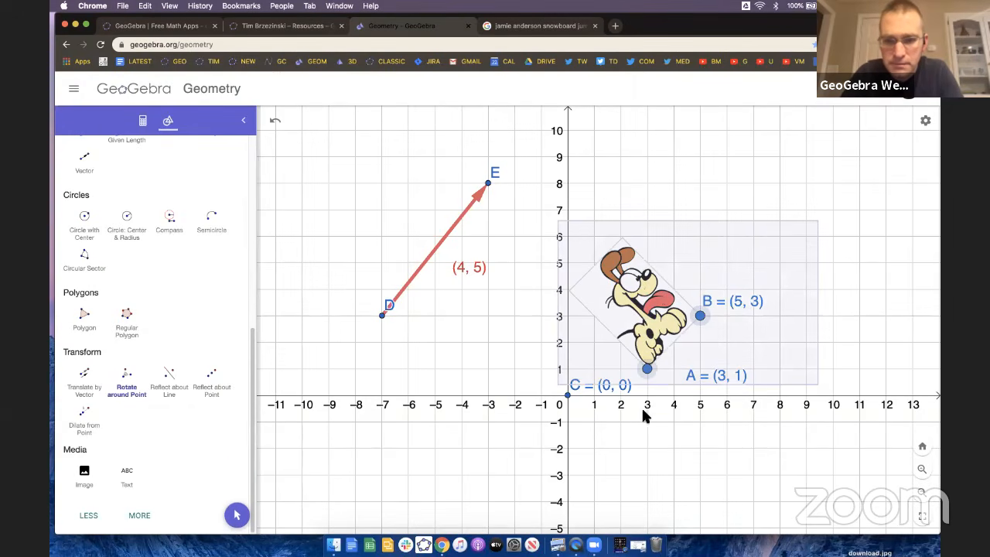
pyautogui.click(569, 396)
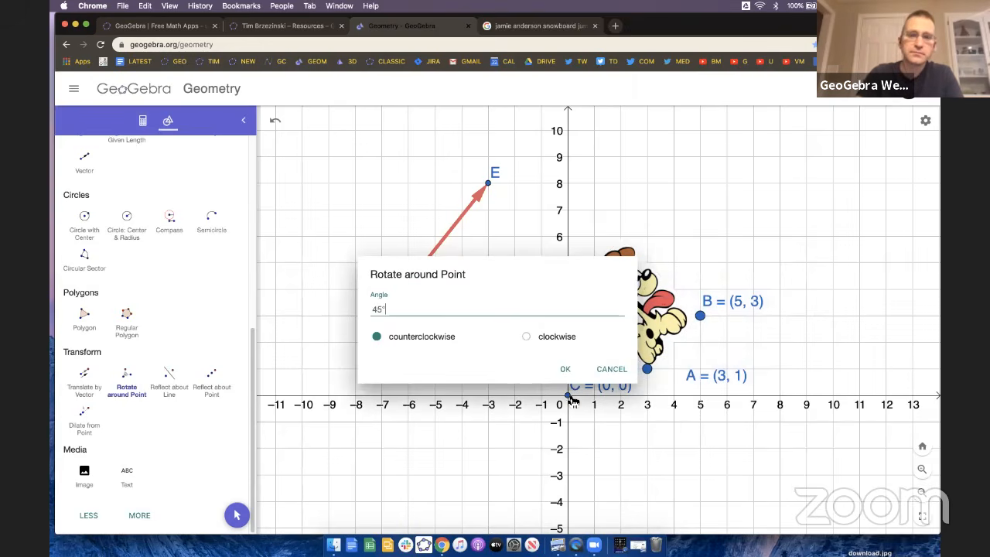
pyautogui.click(611, 369)
# Define an angle slider with k = 0deg and set its value to 115°.
pyautogui.click(143, 120)
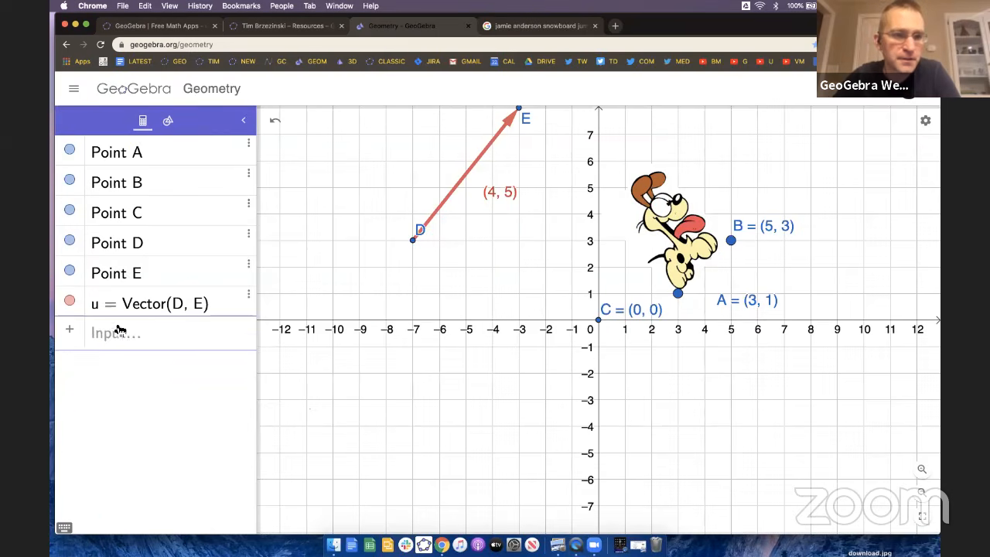
pyautogui.click(120, 332)
pyautogui.moveTo(261, 329); pyautogui.dragTo(335, 322)
pyautogui.scroll(5, 116, 341)
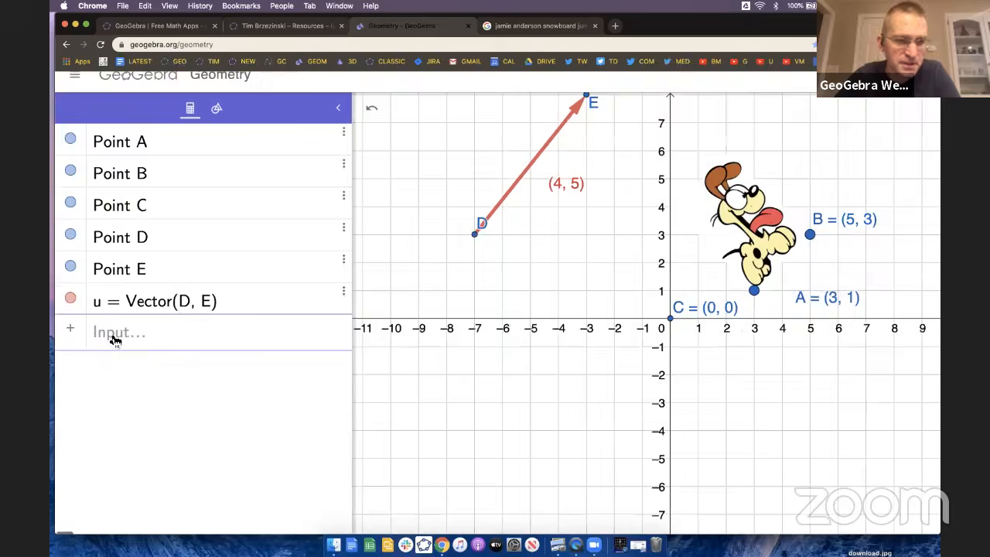
pyautogui.click(220, 322)
pyautogui.write('k')
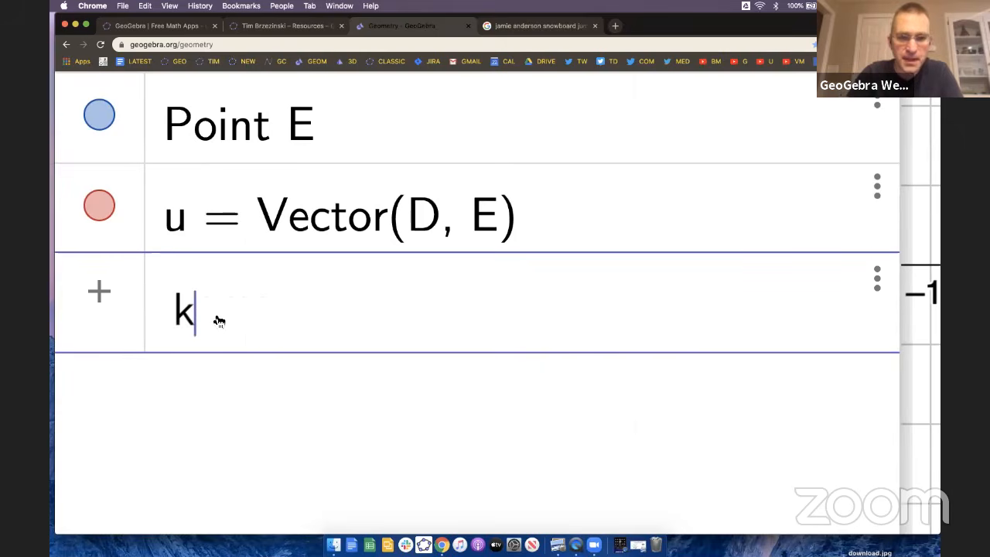
pyautogui.press('BackSpace')
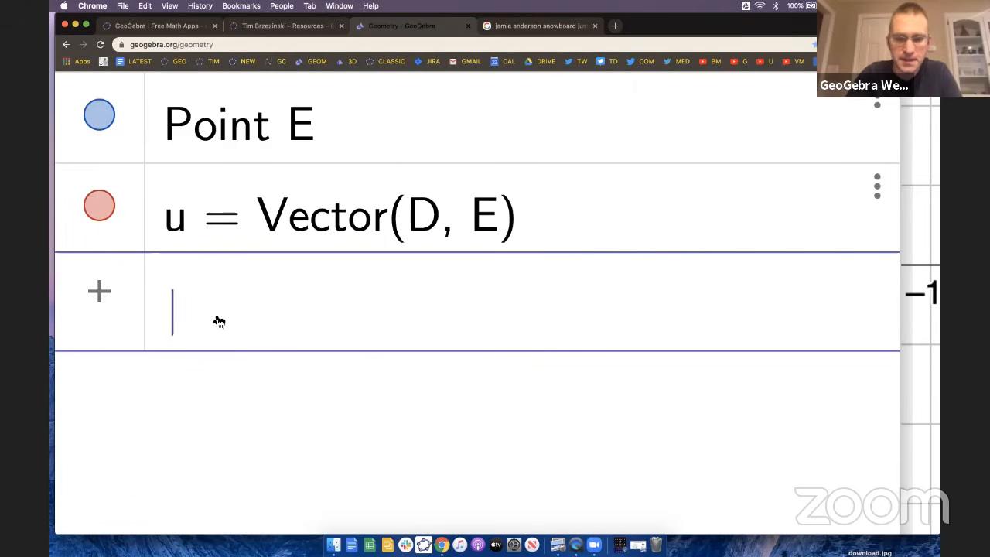
pyautogui.write('a')
pyautogui.press('BackSpace')
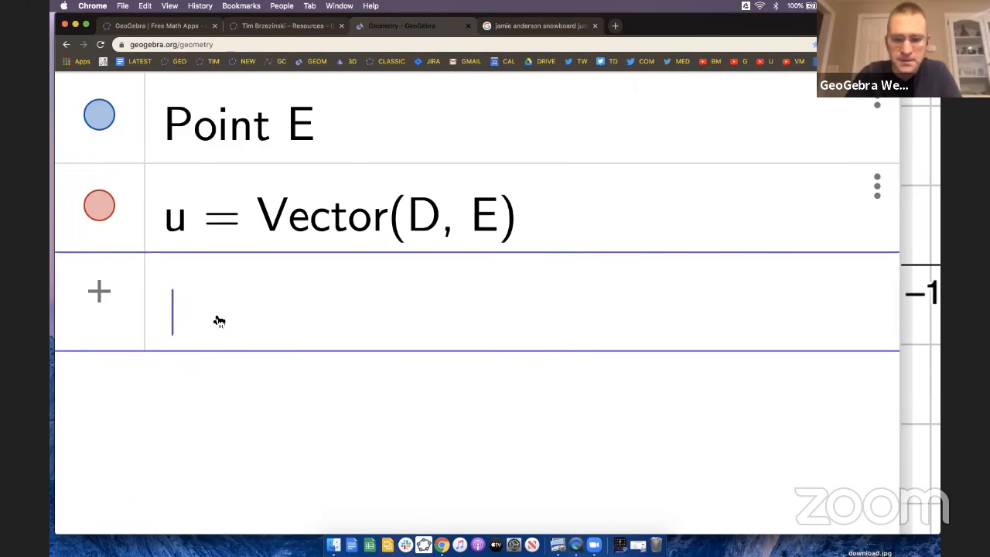
pyautogui.write('k = 0deg')
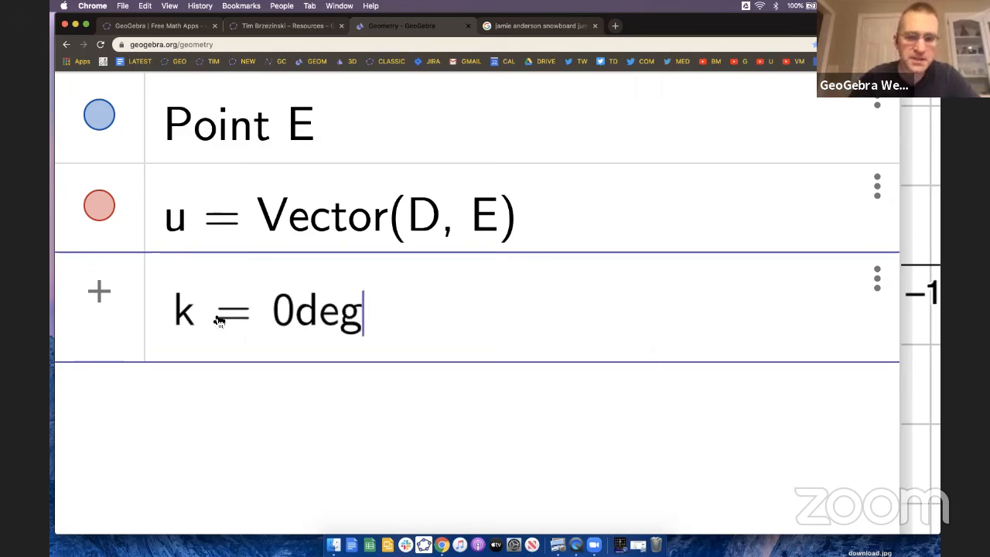
pyautogui.press('Return')
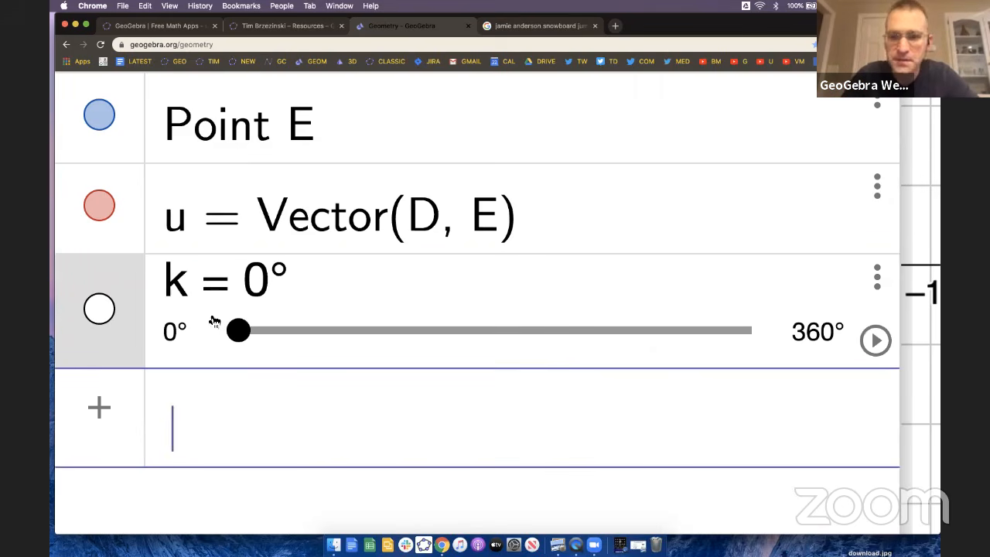
pyautogui.moveTo(240, 340); pyautogui.dragTo(404, 351)
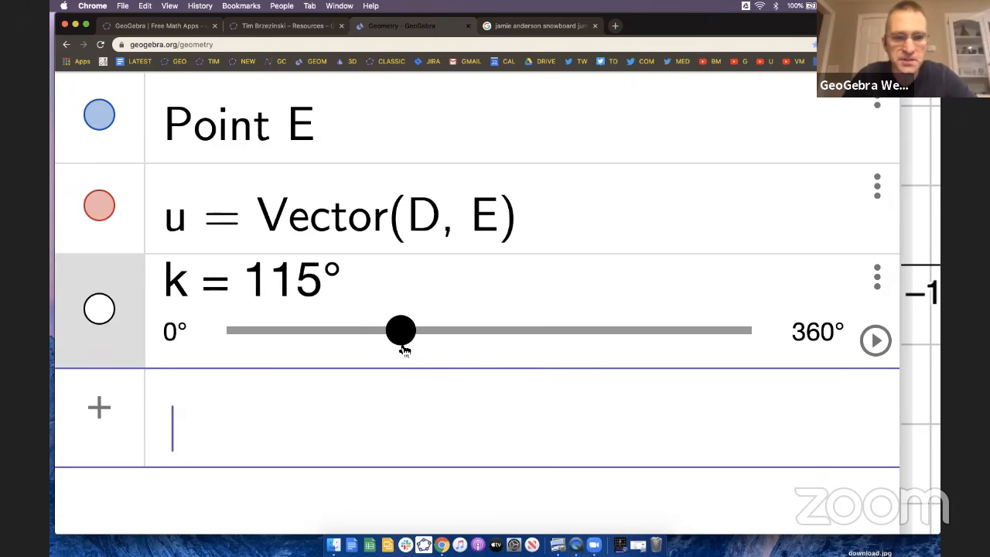
pyautogui.scroll(-5, 405, 336)
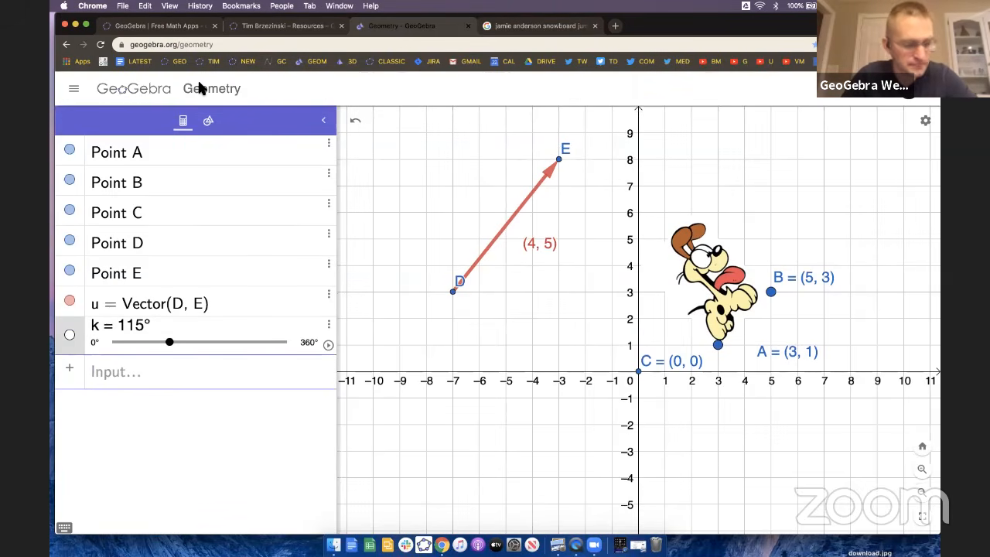
# Rotate the original dog image with points A and B counterclockwise around the origin point C by the angle k.
pyautogui.click(207, 119)
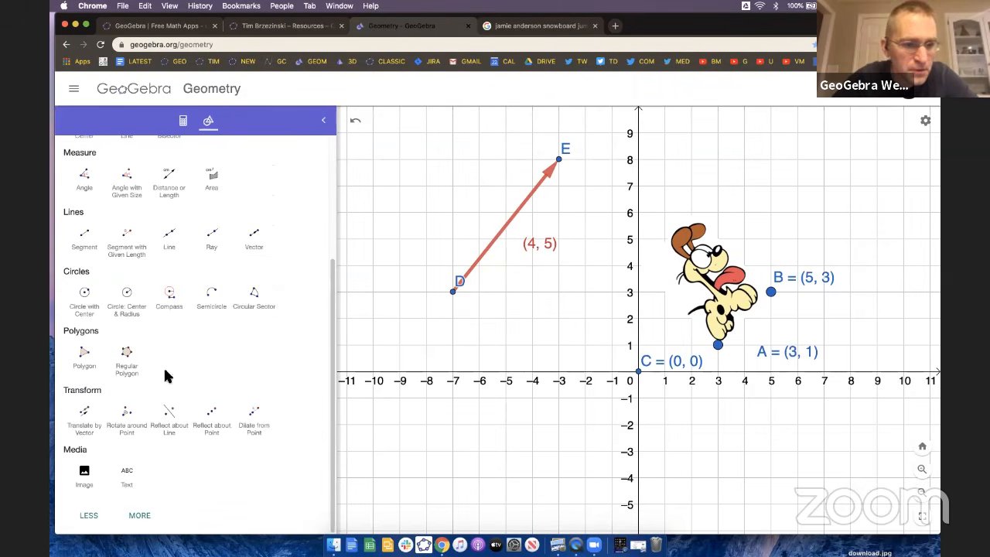
pyautogui.click(125, 427)
pyautogui.scroll(5, 126, 430)
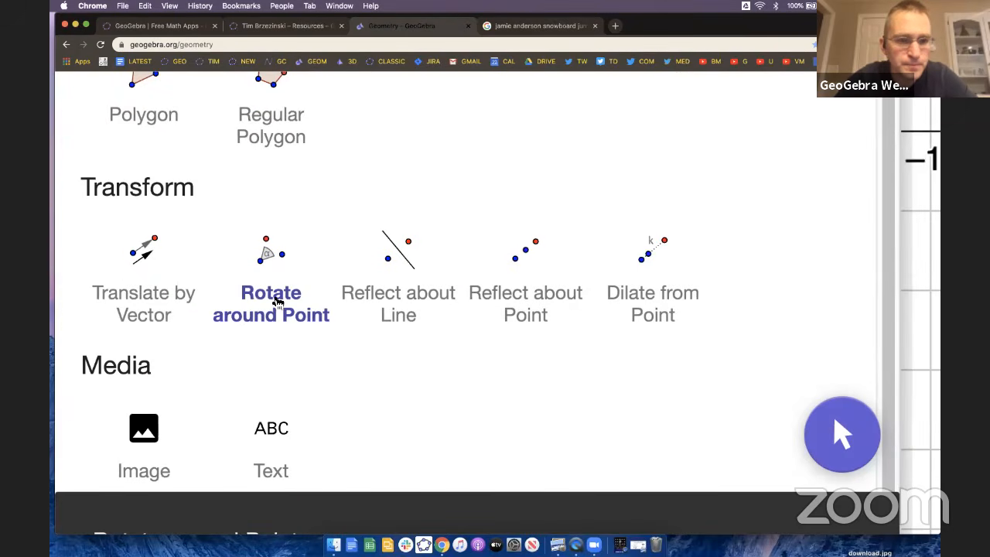
pyautogui.scroll(-5, 277, 303)
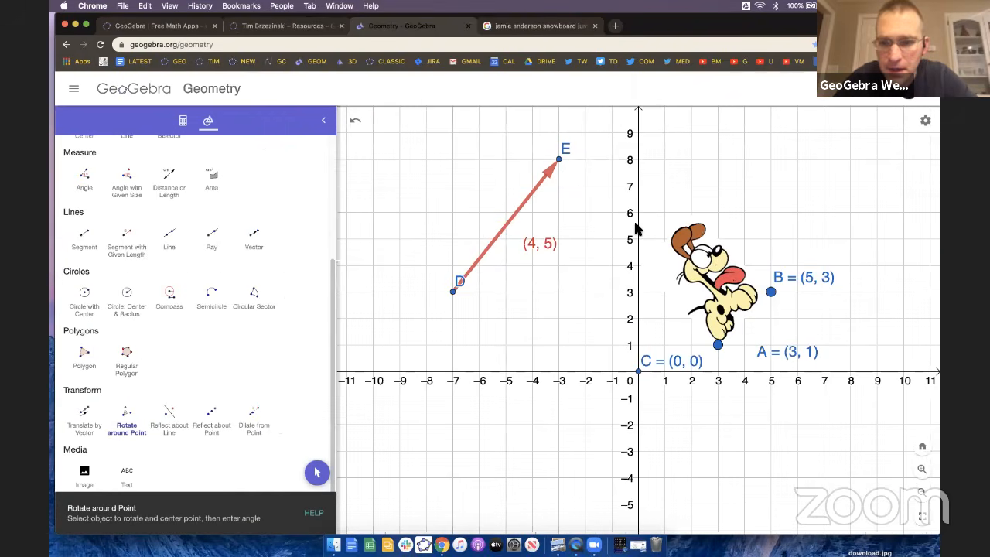
pyautogui.moveTo(619, 204); pyautogui.dragTo(887, 359)
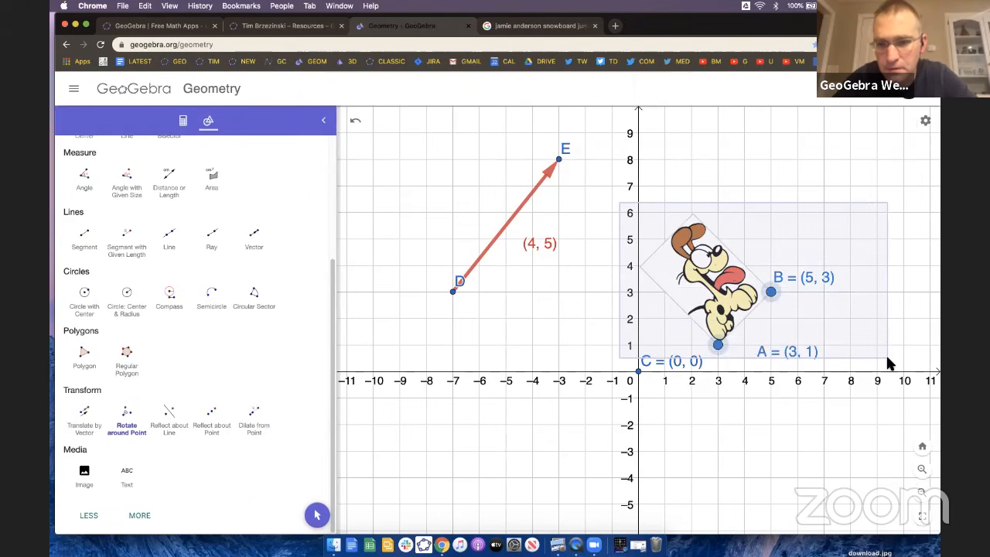
pyautogui.click(640, 372)
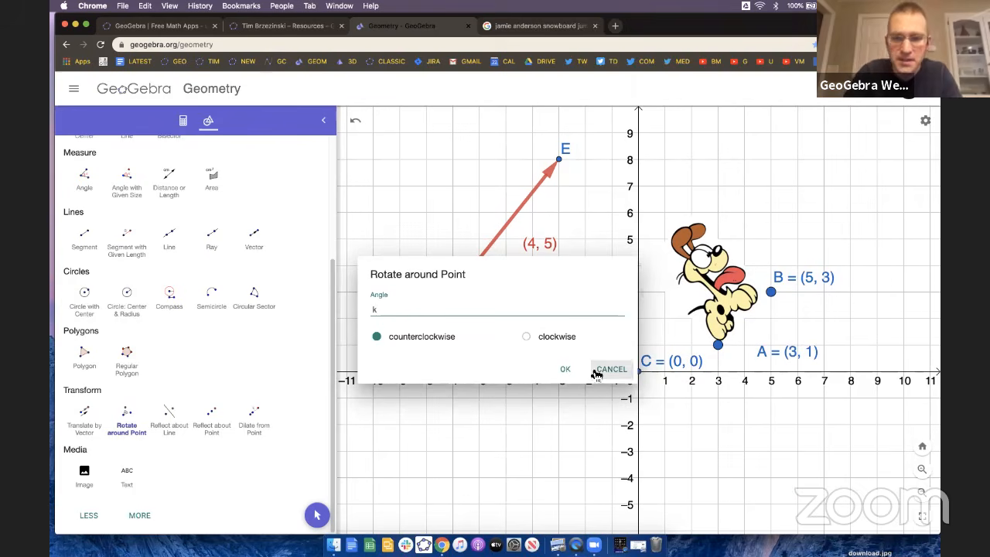
pyautogui.click(566, 369)
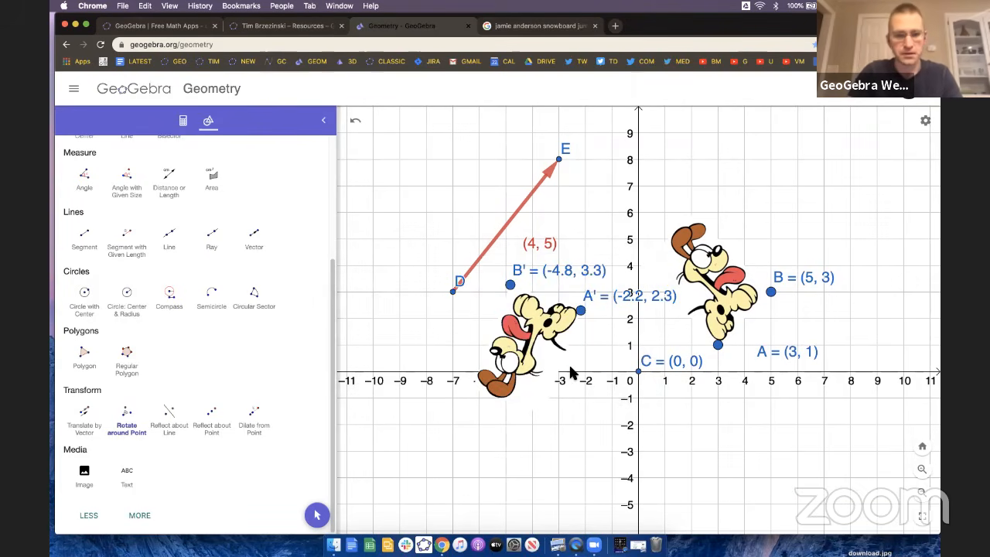
pyautogui.click(320, 517)
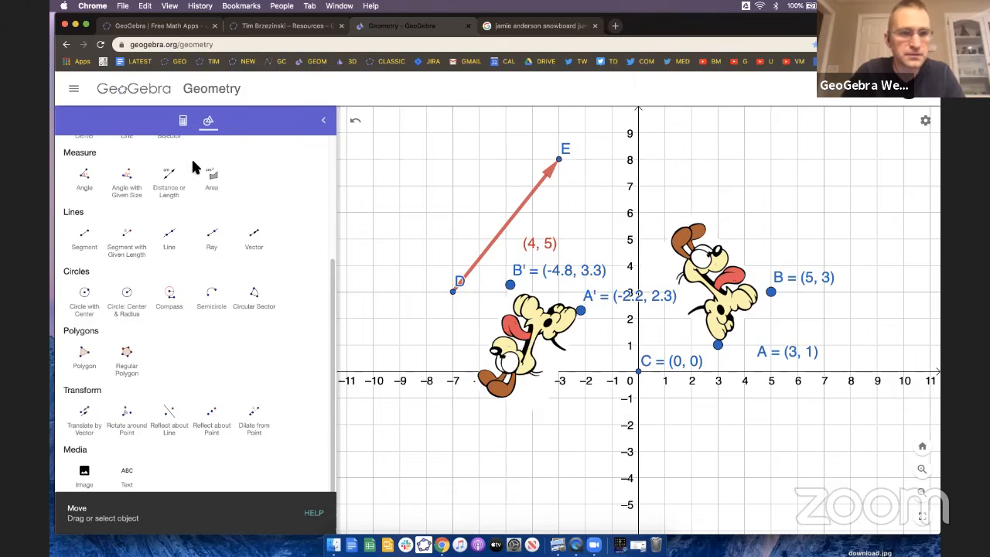
# Set the slider k to 68° and make the rotated dog image semi-transparent.
pyautogui.click(183, 120)
pyautogui.moveTo(170, 342)
pyautogui.mouseDown()
pyautogui.moveTo(114, 345)
pyautogui.moveTo(157, 345)
pyautogui.mouseUp()
pyautogui.click(557, 279)
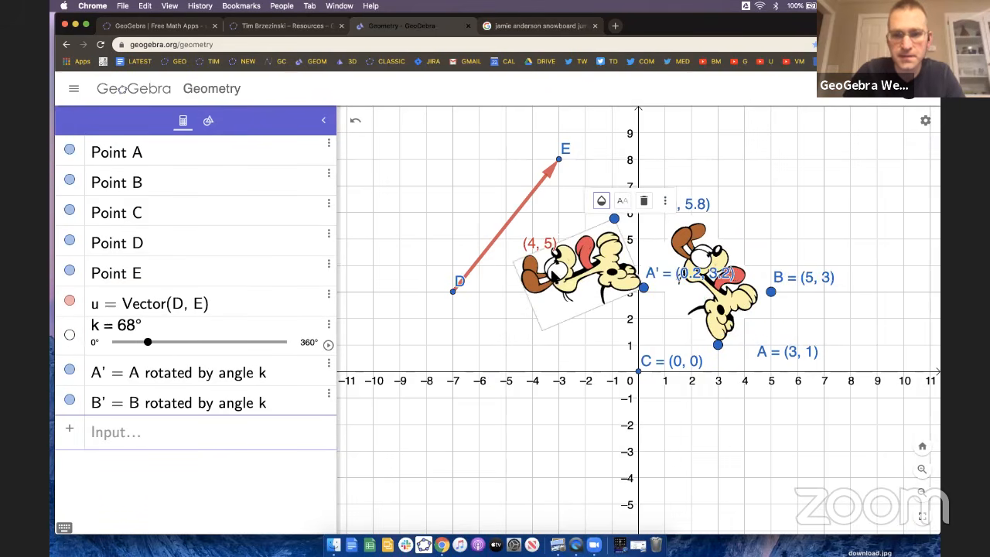
pyautogui.moveTo(642, 224); pyautogui.dragTo(628, 223)
pyautogui.click(618, 348)
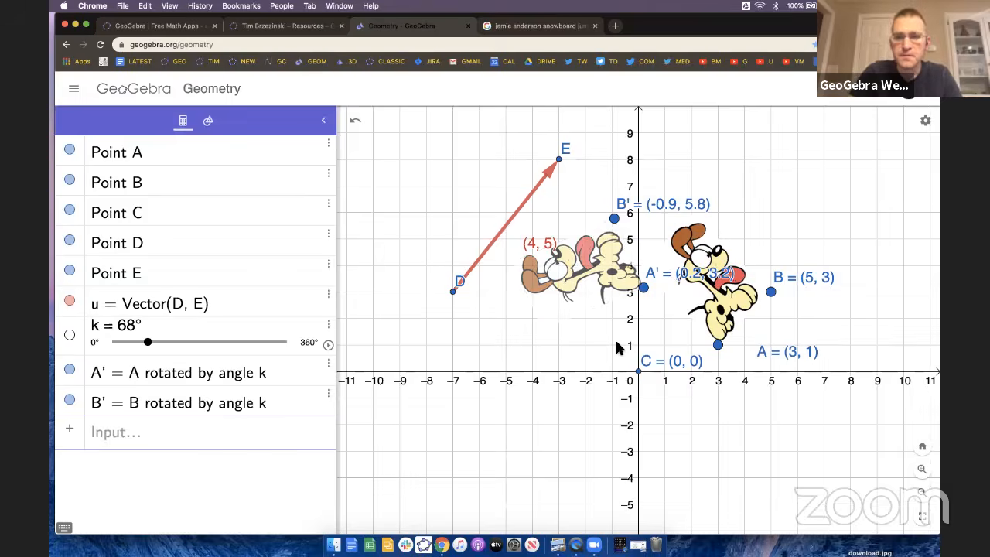
# Set the slider k to 90° and move the original dog image's corner point A to (2, 3).
pyautogui.scroll(3, 618, 348)
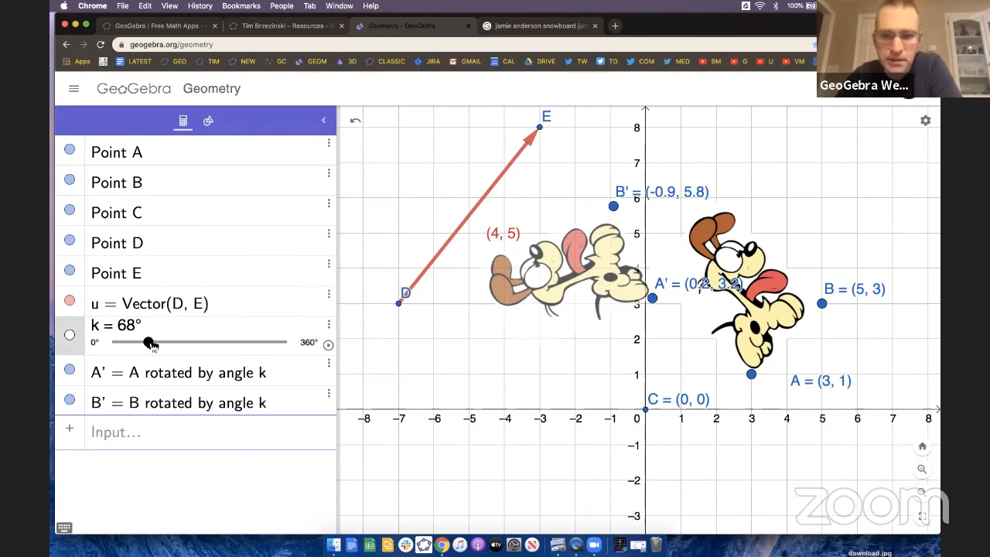
pyautogui.moveTo(152, 344); pyautogui.dragTo(159, 344)
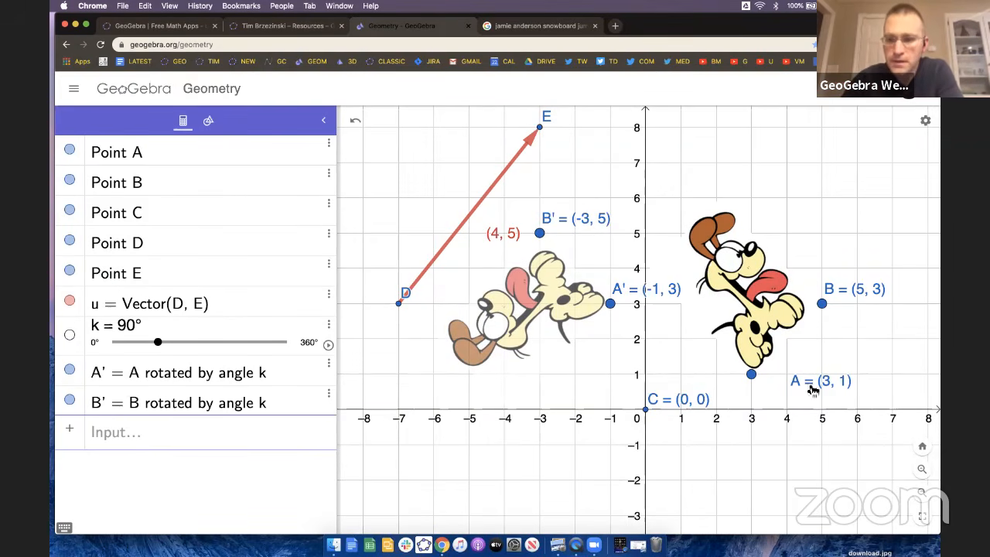
pyautogui.moveTo(752, 376); pyautogui.dragTo(721, 309)
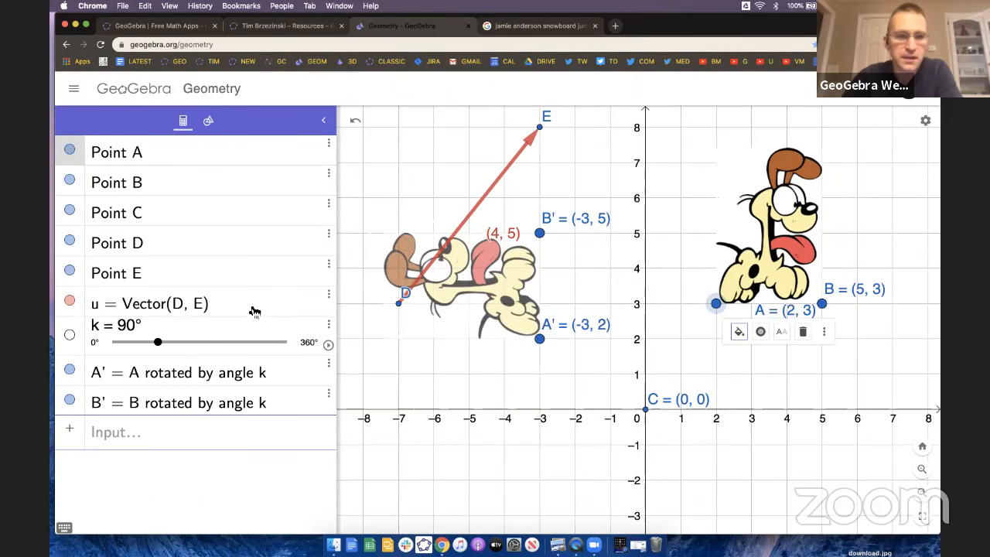
# Set the slider k to 74° and move the original dog image down so point A lies at (2, 2.5).
pyautogui.moveTo(159, 343)
pyautogui.mouseDown()
pyautogui.moveTo(283, 345)
pyautogui.moveTo(149, 344)
pyautogui.mouseUp()
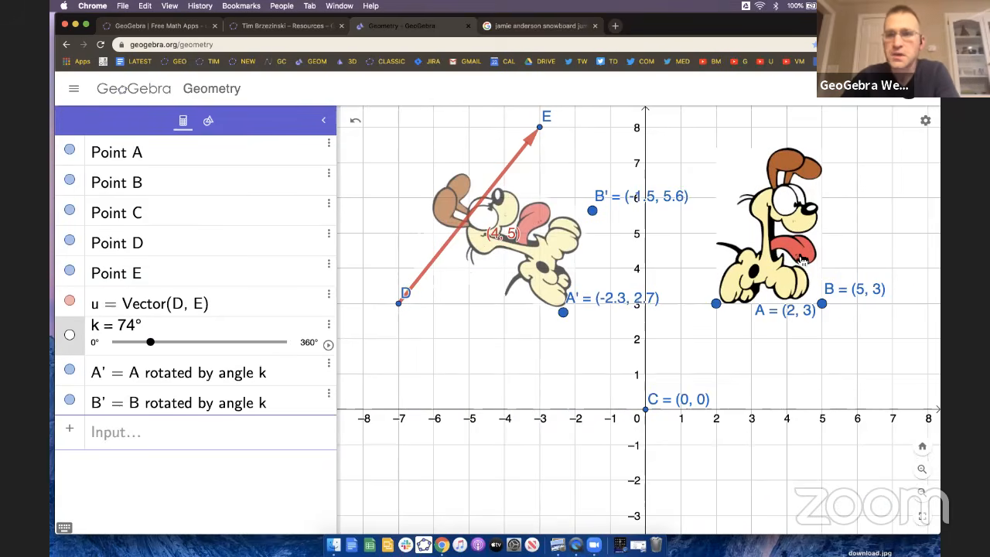
pyautogui.moveTo(802, 260); pyautogui.dragTo(801, 278)
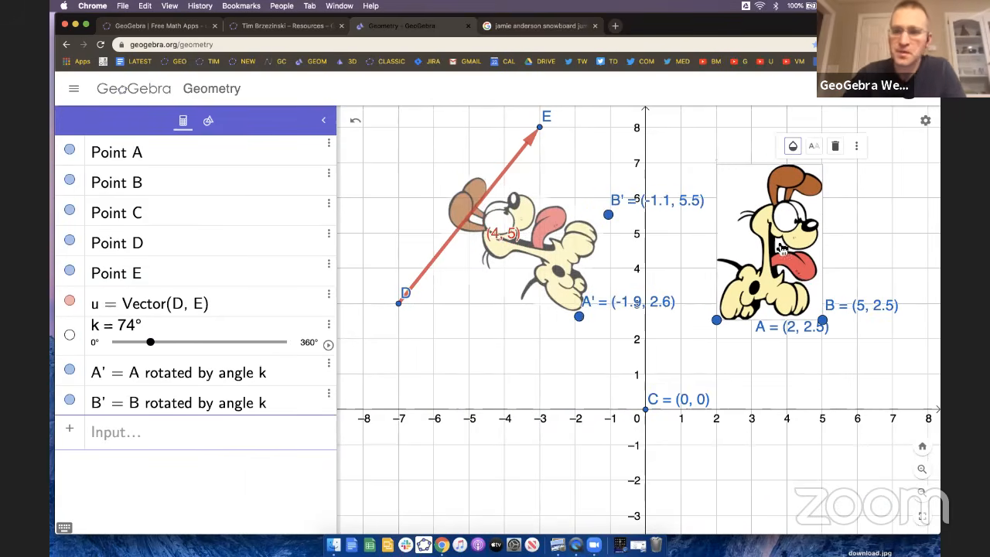
# Delete the original dog image and the rotated corner points B' and A'.
pyautogui.press('Delete')
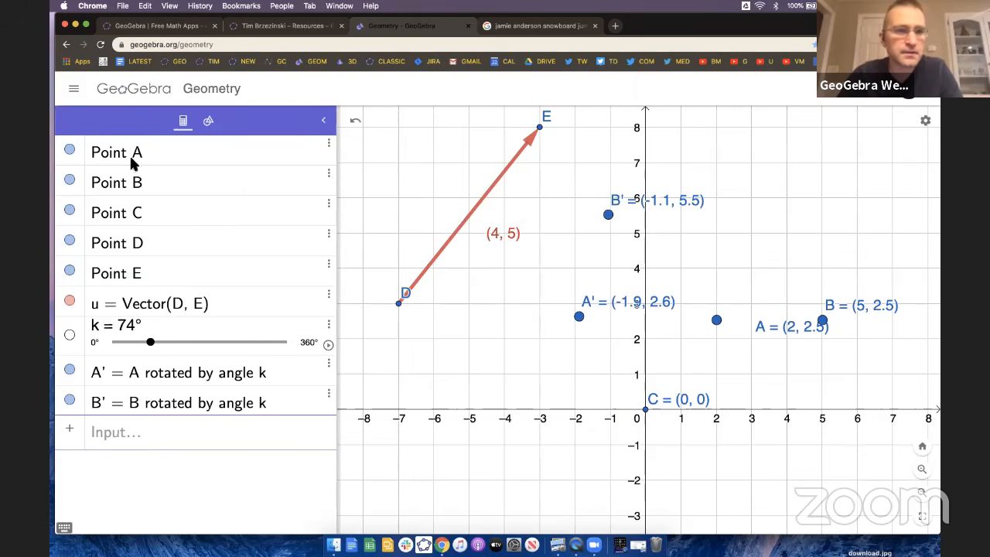
pyautogui.click(609, 218)
pyautogui.press('Delete')
pyautogui.click(578, 317)
pyautogui.press('Delete')
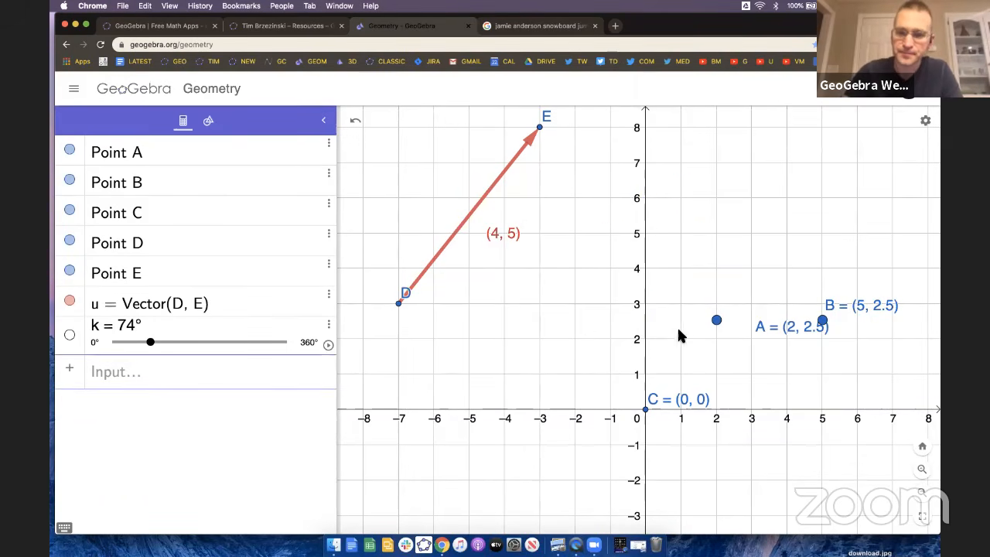
# Delete the points A, C and B.
pyautogui.click(716, 319)
pyautogui.press('Delete')
pyautogui.click(645, 409)
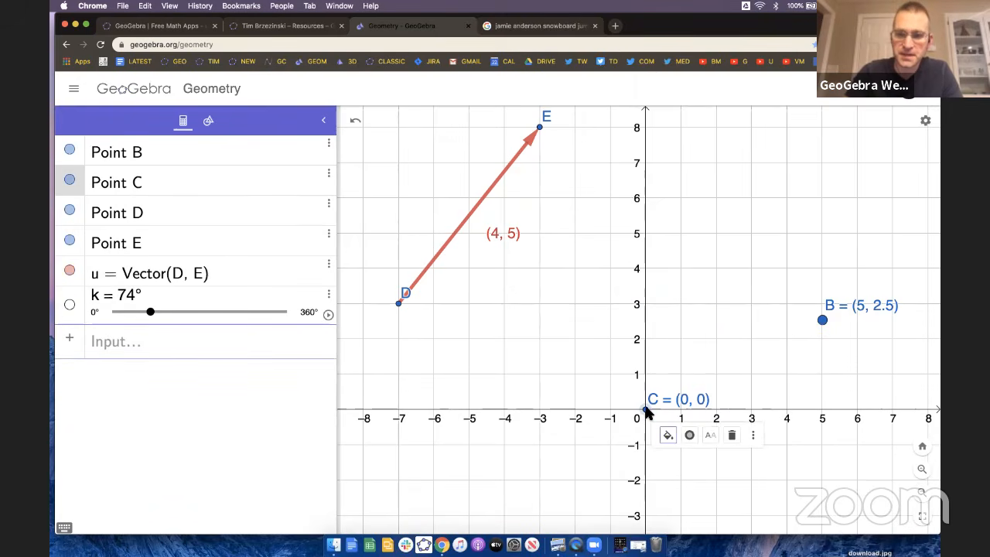
pyautogui.press('Delete')
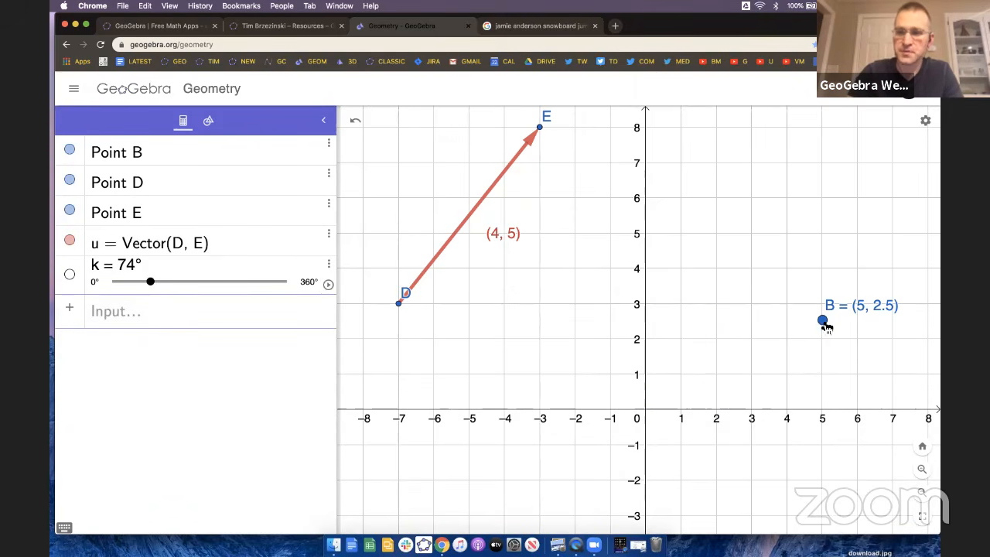
pyautogui.click(823, 321)
pyautogui.press('Delete')
# Hide the coordinate axes and set the grid to No Grid.
pyautogui.scroll(-3, 813, 323)
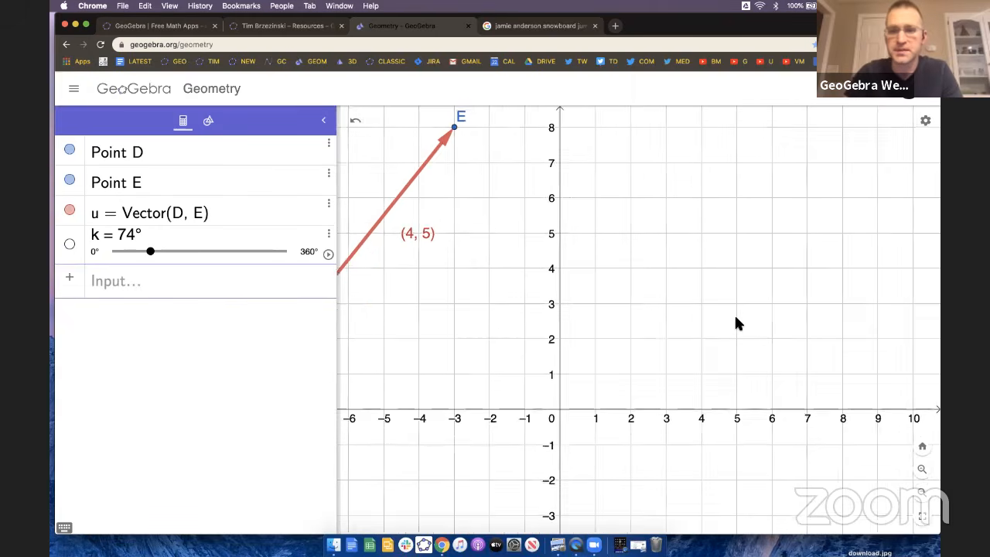
pyautogui.rightClick(747, 325)
pyautogui.click(766, 334)
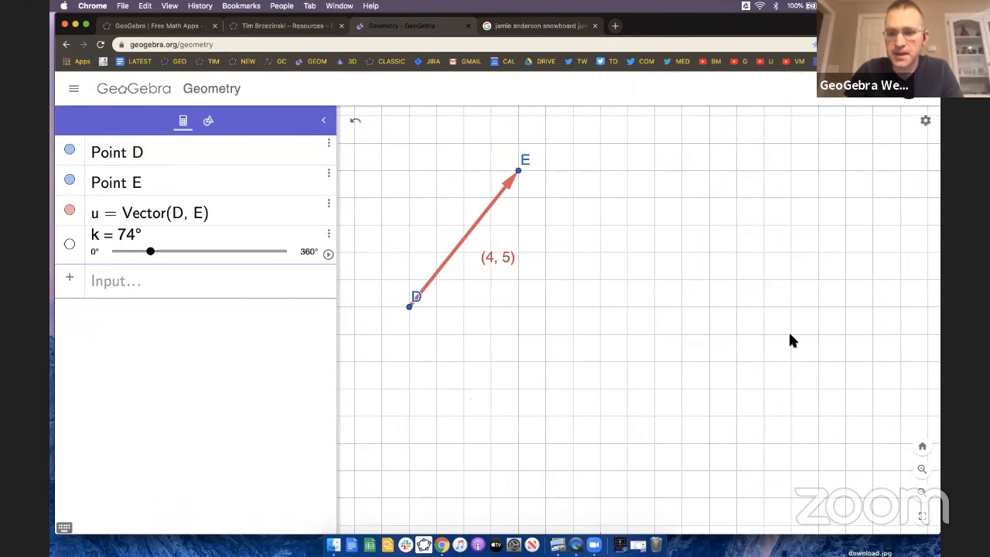
pyautogui.rightClick(791, 341)
pyautogui.click(814, 368)
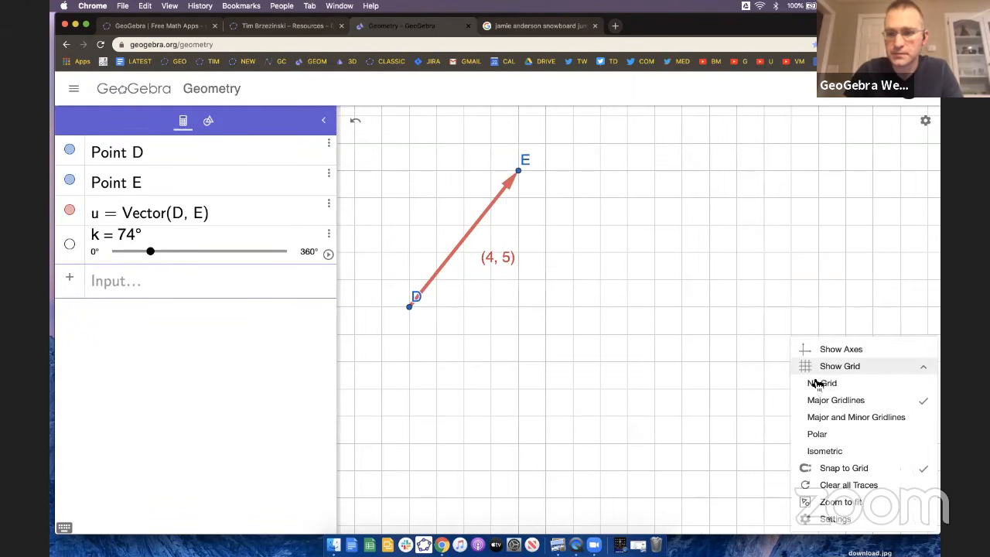
pyautogui.click(816, 382)
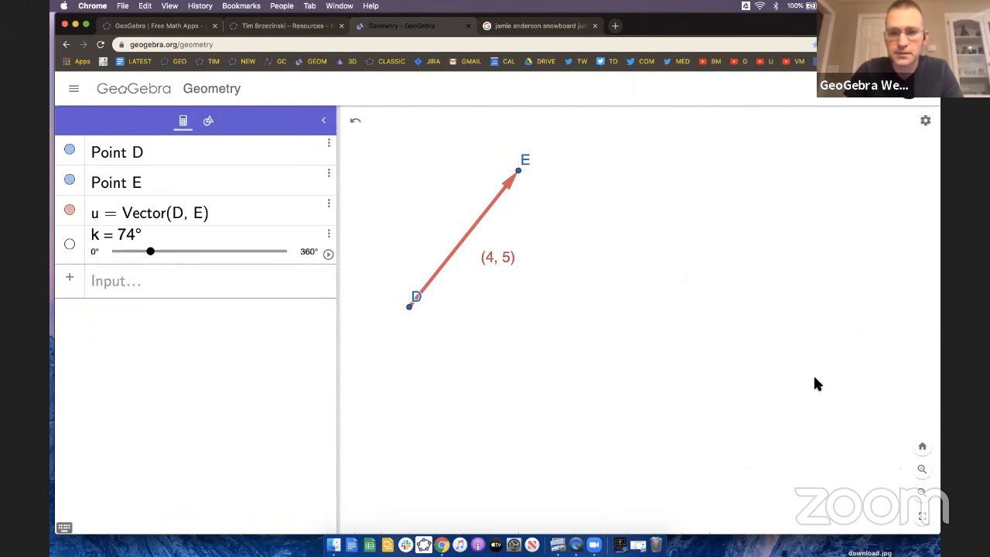
# Delete the red vector and its endpoints E and D.
pyautogui.click(443, 279)
pyautogui.press('Delete')
pyautogui.click(519, 172)
pyautogui.press('Delete')
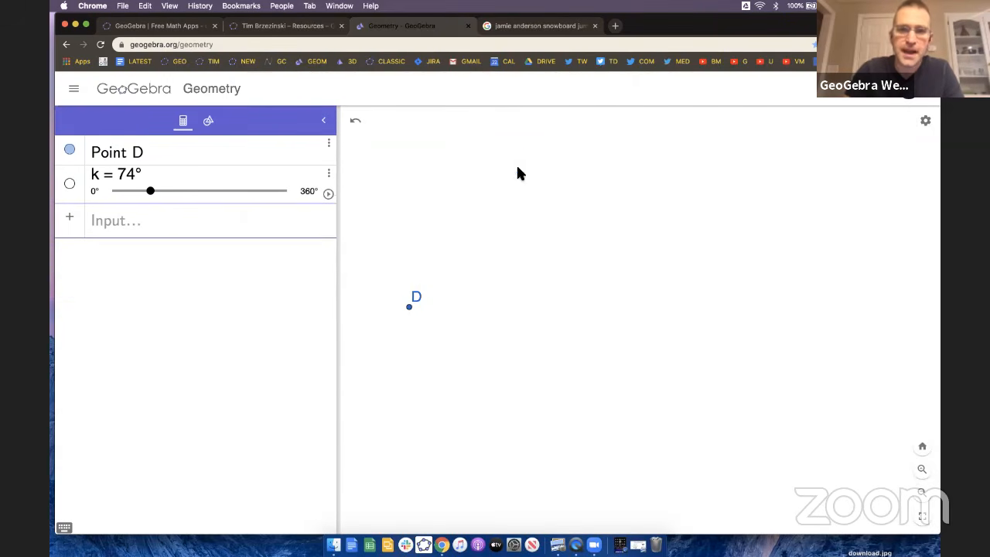
pyautogui.click(409, 307)
pyautogui.press('Delete')
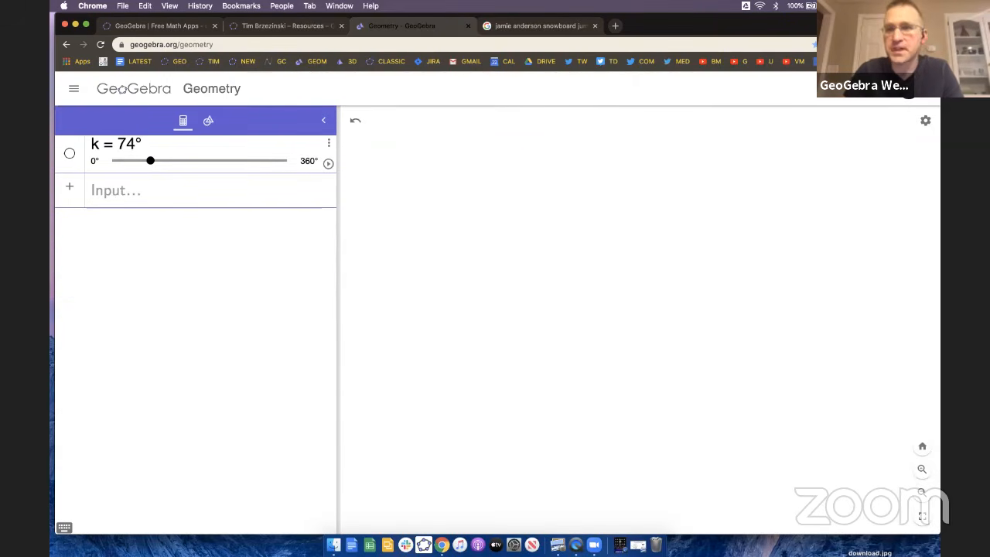
# Insert the half-face photo from the desktop into the empty drawing area.
pyautogui.moveTo(762, 38); pyautogui.dragTo(713, 49)
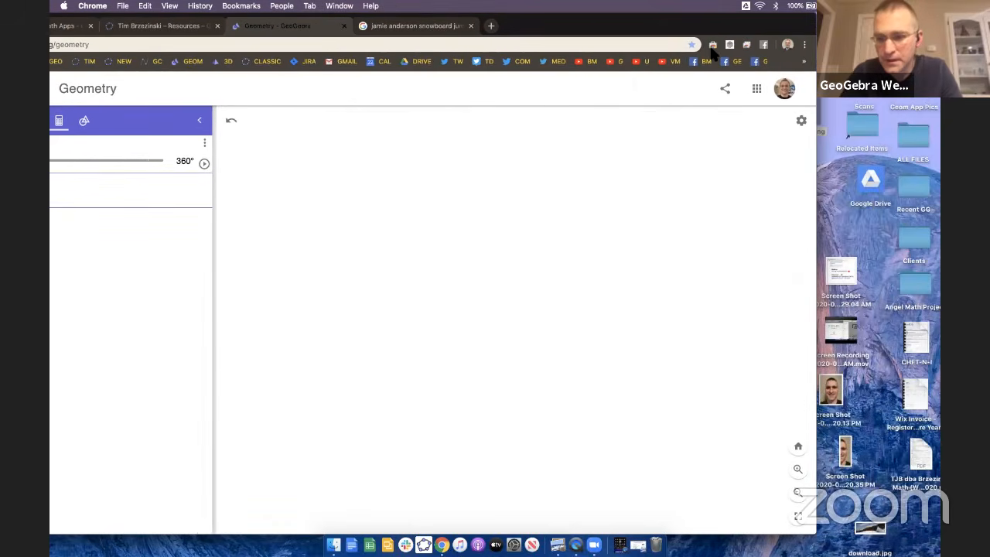
pyautogui.moveTo(847, 459); pyautogui.dragTo(705, 328)
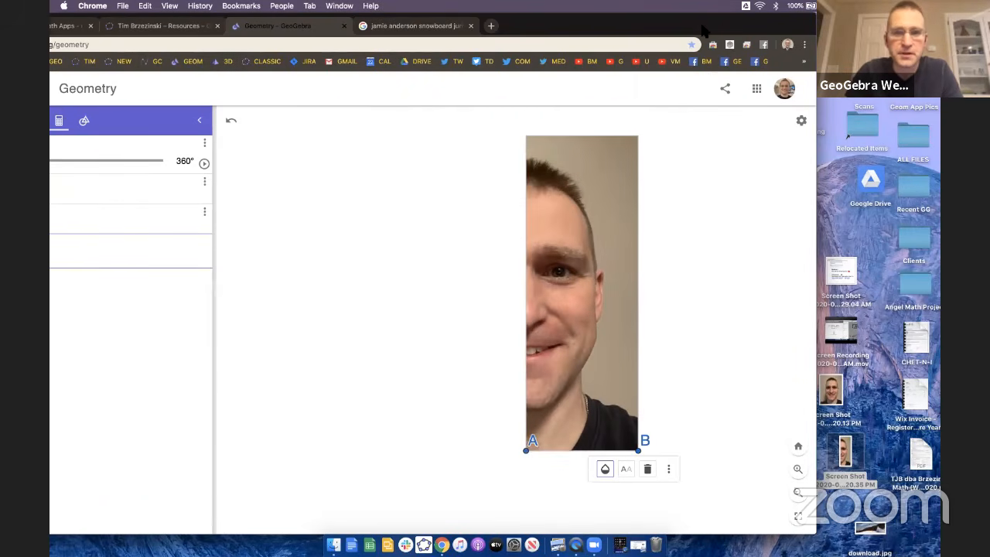
pyautogui.moveTo(704, 31)
pyautogui.mouseDown()
pyautogui.moveTo(814, 28)
pyautogui.moveTo(661, 37)
pyautogui.moveTo(686, 34)
pyautogui.mouseUp()
# Insert the full-face photo from the desktop and shrink it by moving its corner point D.
pyautogui.click(831, 389)
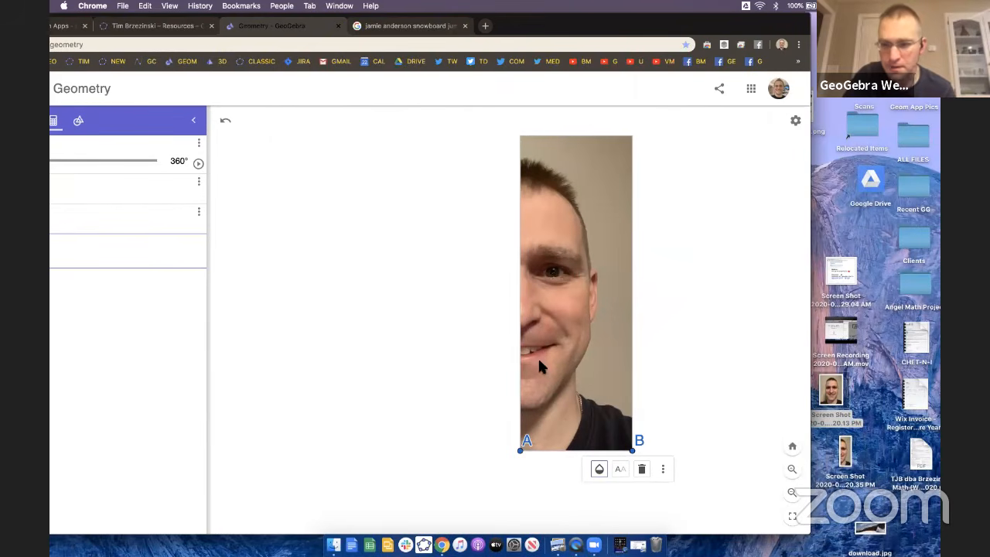
pyautogui.moveTo(397, 332); pyautogui.dragTo(433, 328)
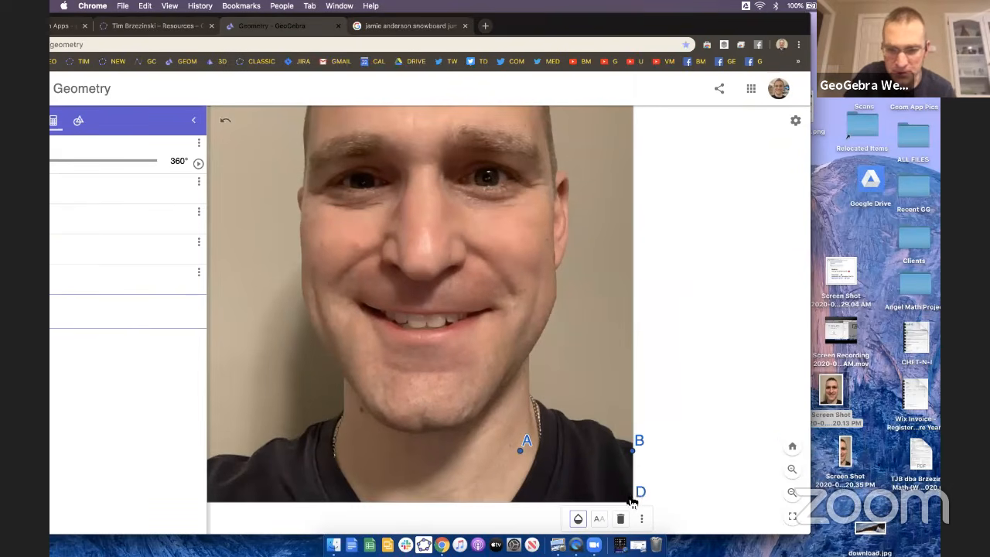
pyautogui.moveTo(510, 473); pyautogui.dragTo(362, 509)
# Move the half-face photo farther from the full-face photo and shift the browser window back over the desktop.
pyautogui.moveTo(579, 354); pyautogui.dragTo(641, 349)
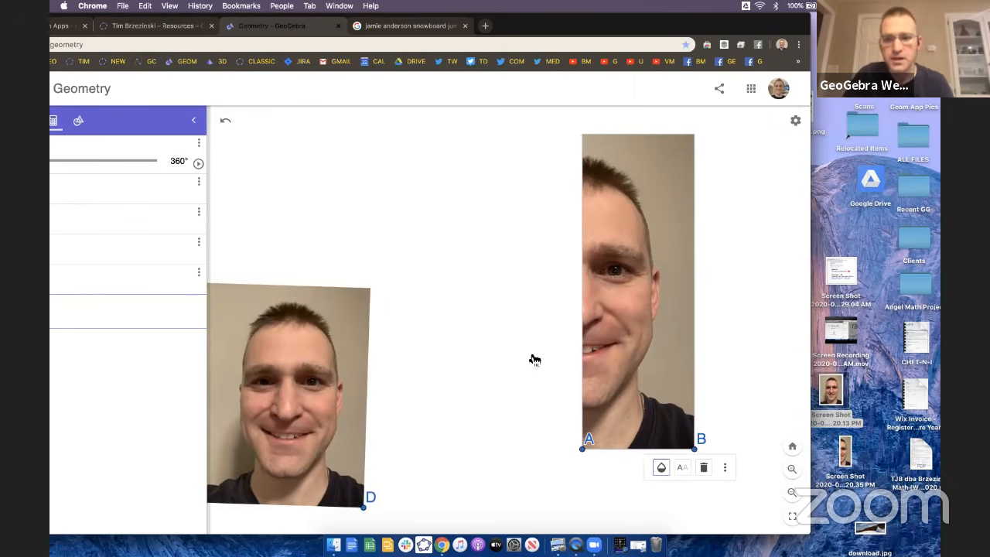
pyautogui.click(495, 340)
pyautogui.moveTo(684, 23); pyautogui.dragTo(769, 28)
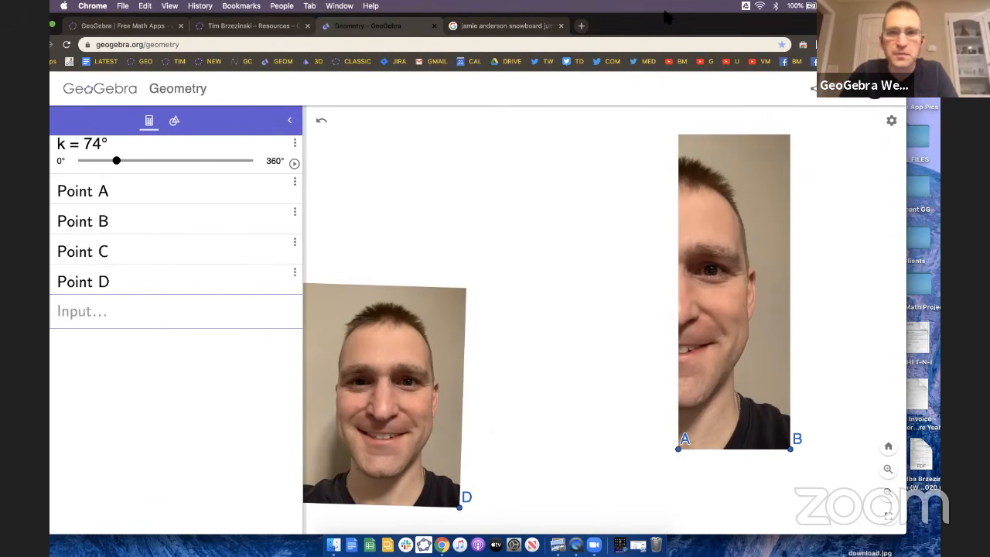
pyautogui.moveTo(670, 31); pyautogui.dragTo(697, 31)
pyautogui.moveTo(703, 29); pyautogui.dragTo(697, 30)
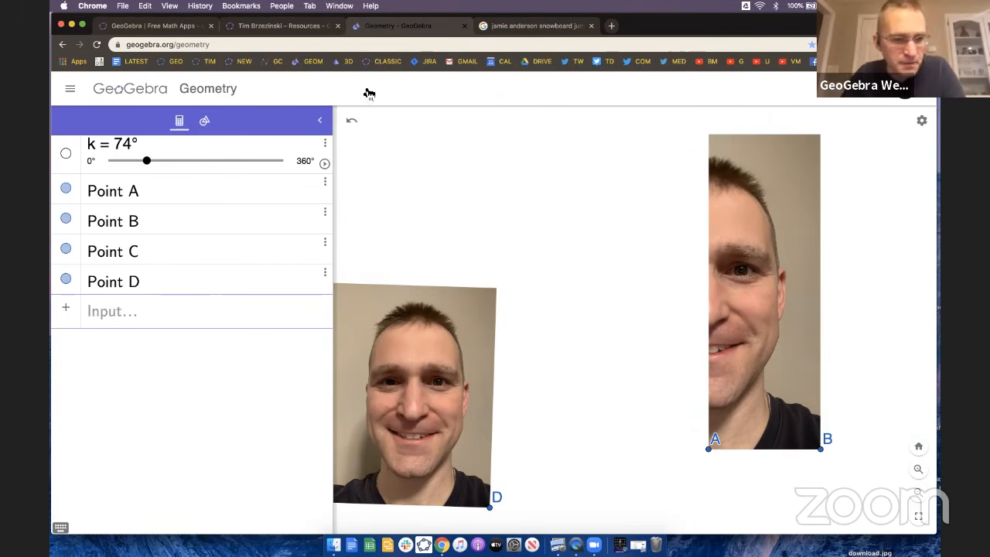
# Rotate point B by 90° around point A using the command rotate(B, 90deg, A).
pyautogui.click(135, 317)
pyautogui.write('ro')
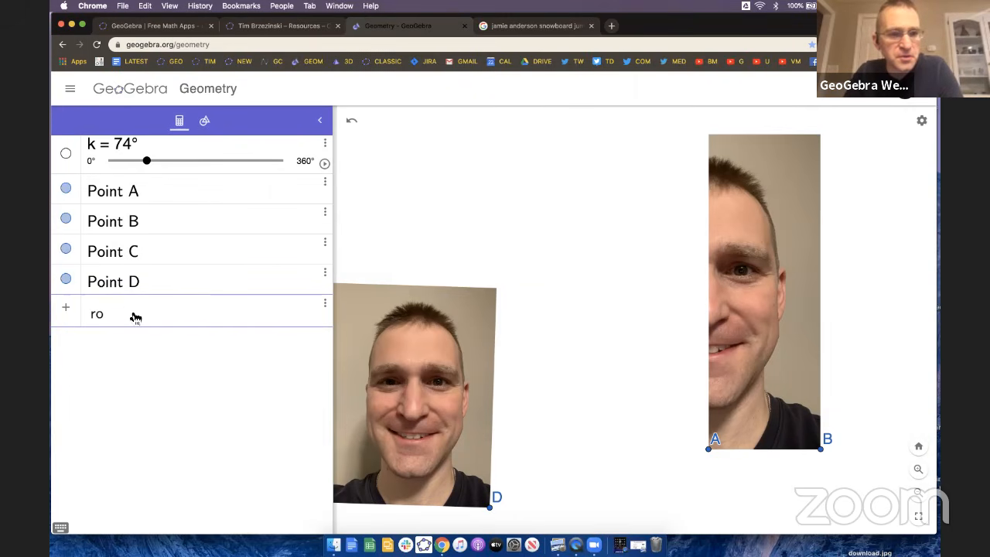
pyautogui.write('tate(')
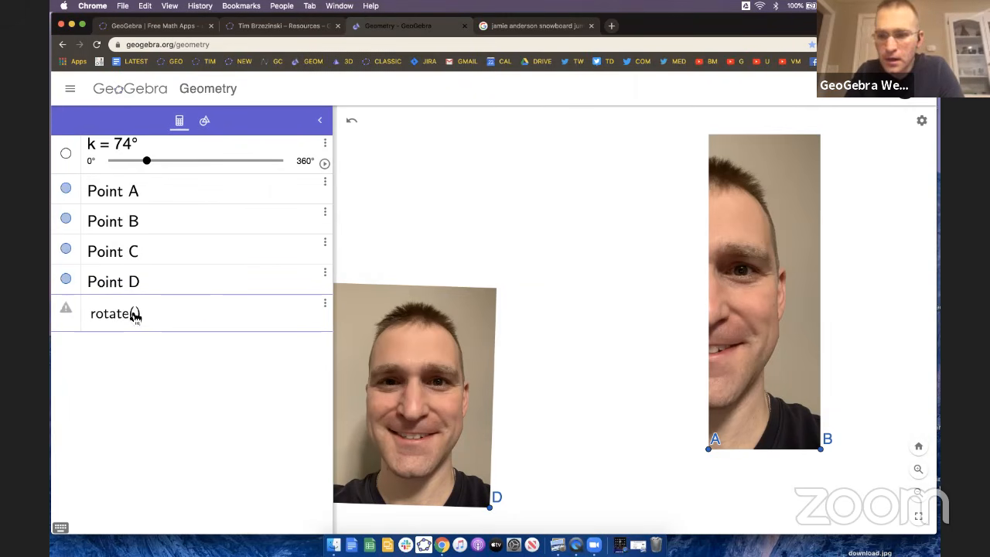
pyautogui.write('B, ')
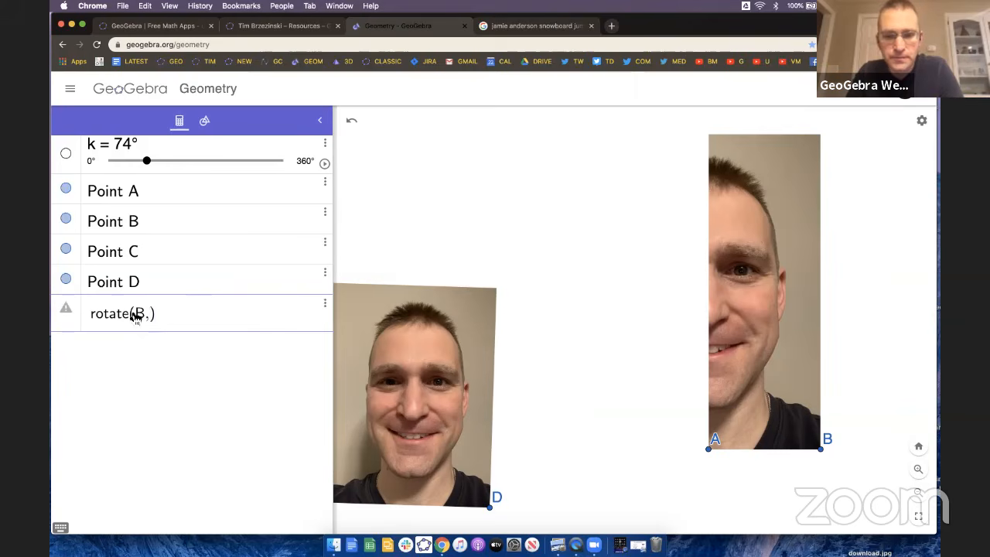
pyautogui.write('90deg, A')
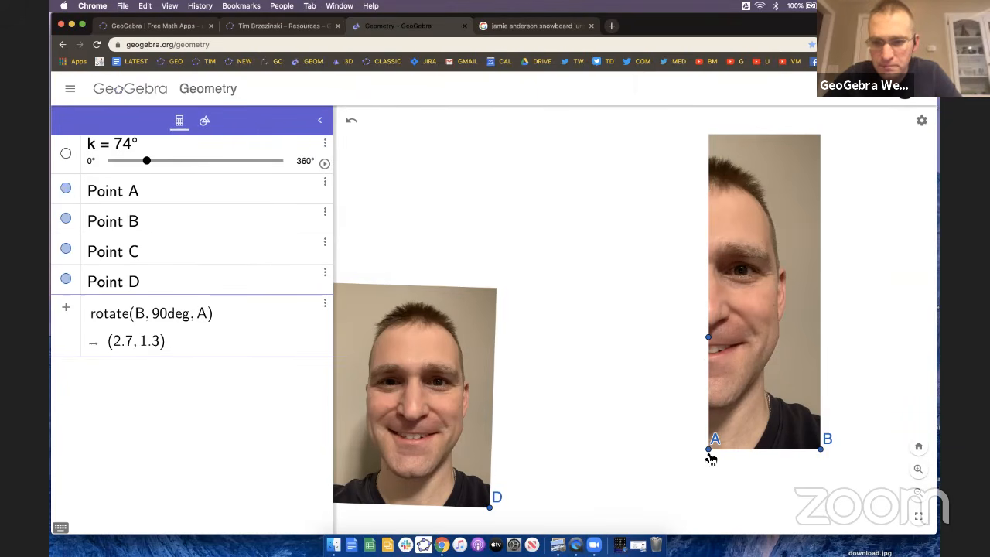
pyautogui.press('Return')
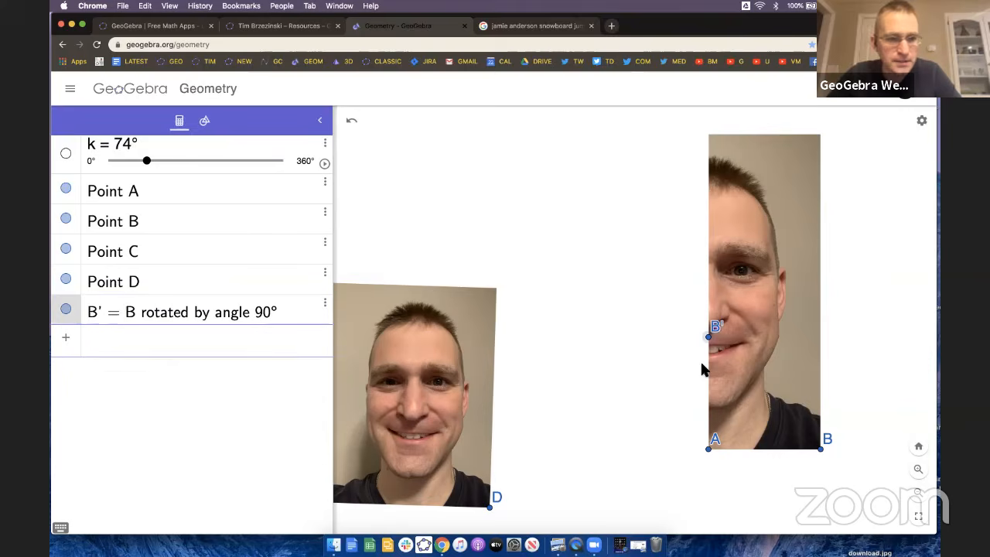
# Draw a line through point A and the rotated point B' along the half-face photo's cut edge.
pyautogui.click(205, 120)
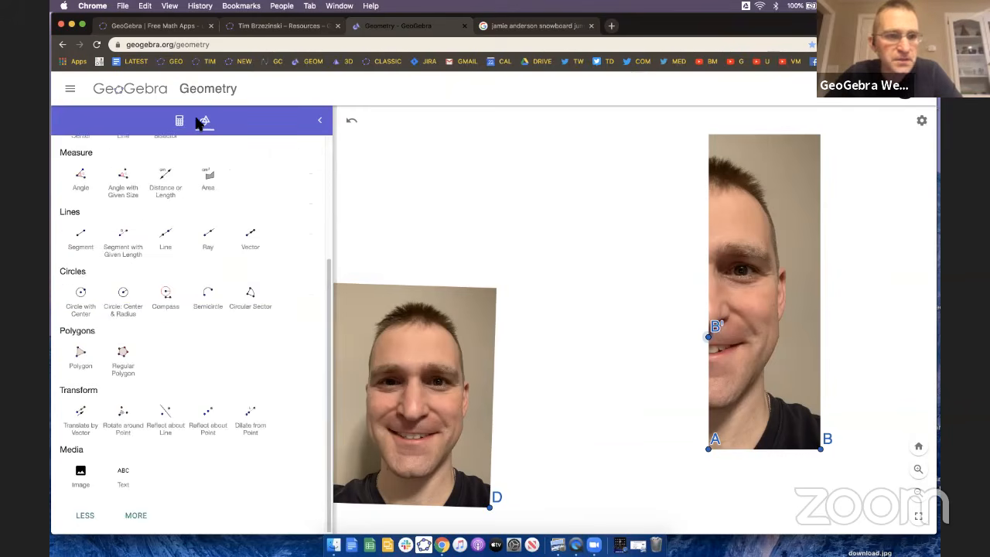
pyautogui.scroll(5, 185, 205)
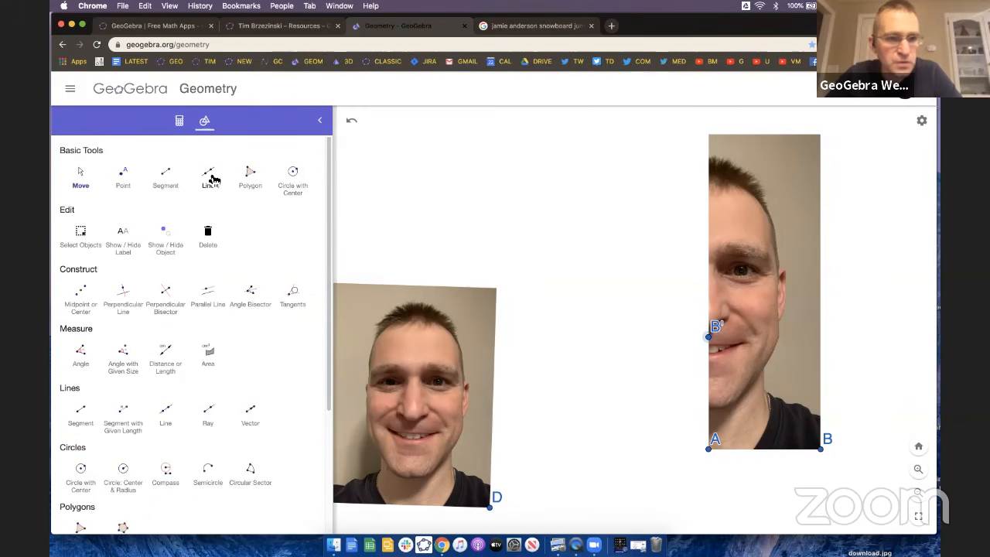
pyautogui.click(214, 179)
pyautogui.click(709, 449)
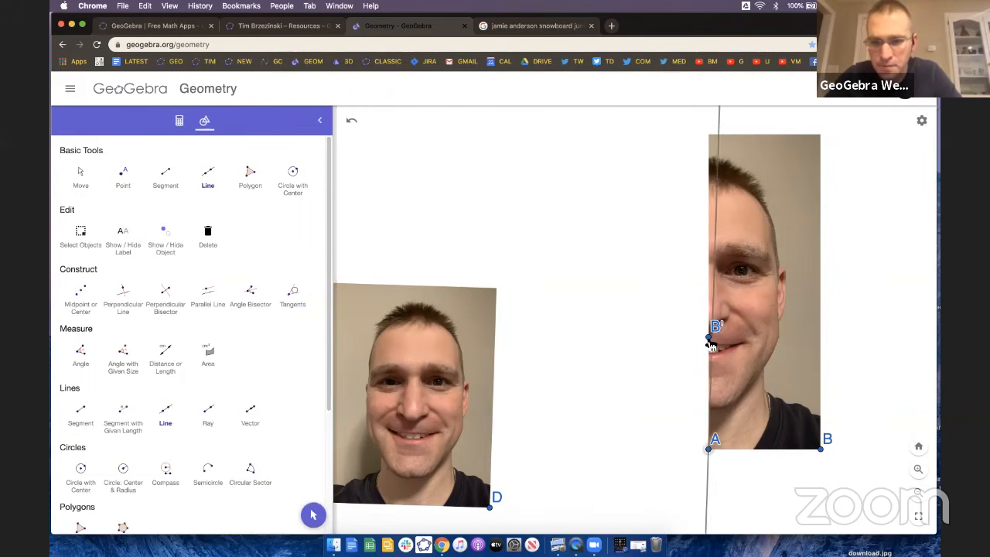
pyautogui.click(710, 339)
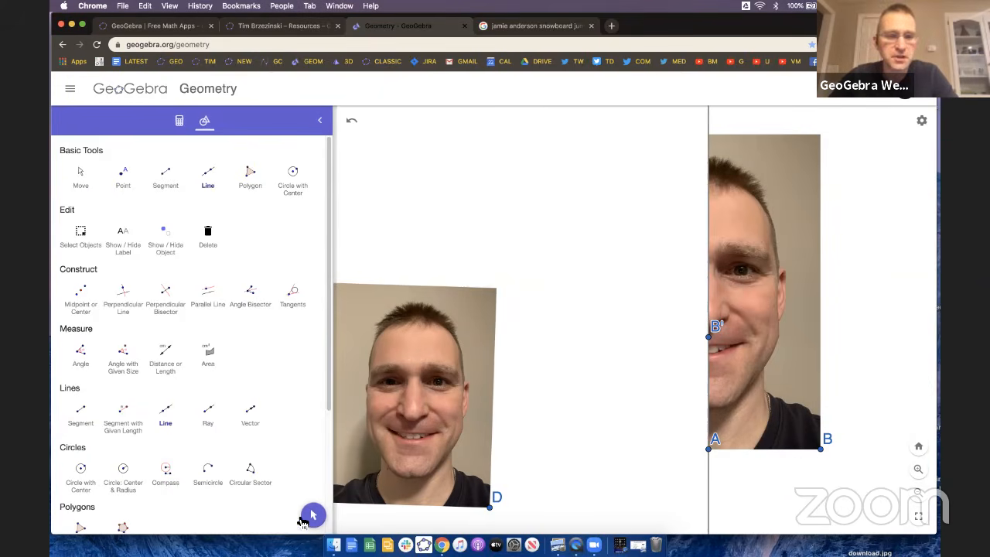
pyautogui.click(313, 515)
# Reflect the half-face photo about the line through A and B' to complete the face.
pyautogui.scroll(3, 632, 345)
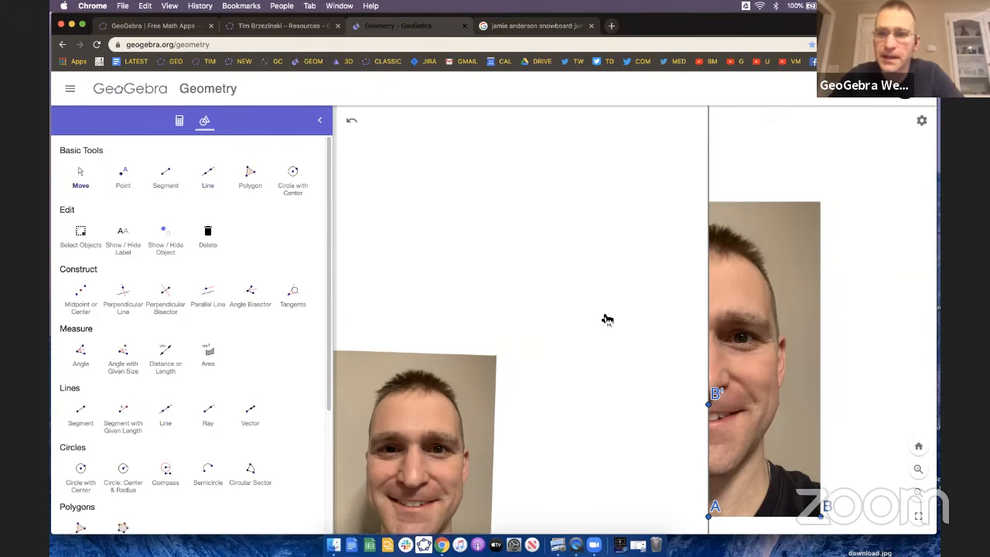
pyautogui.scroll(-2, 611, 313)
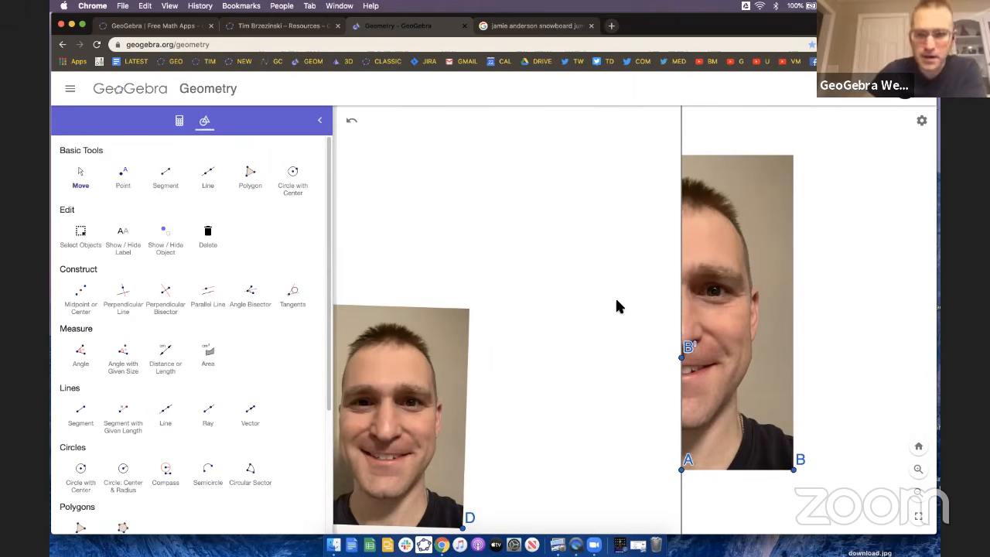
pyautogui.hscroll(-1, 615, 305)
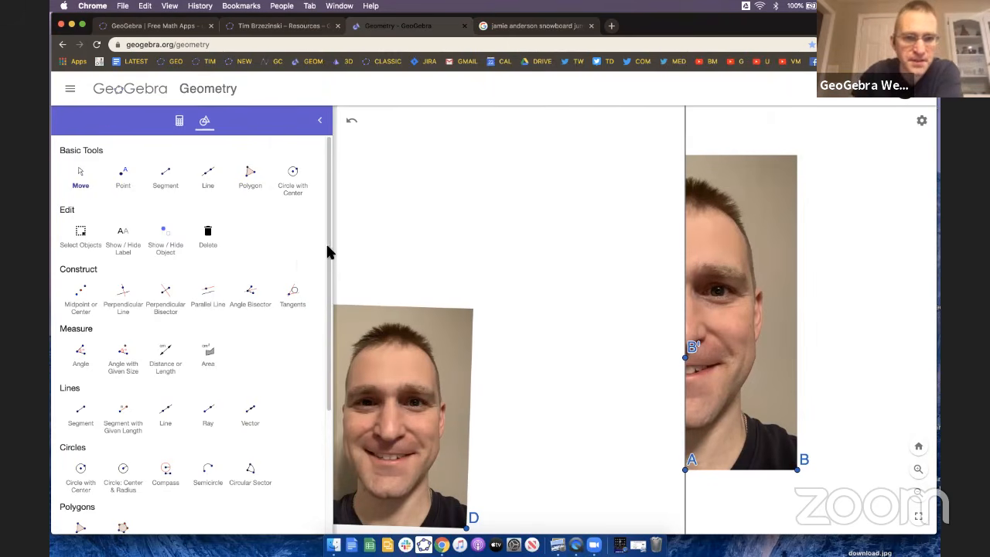
pyautogui.scroll(-5, 154, 361)
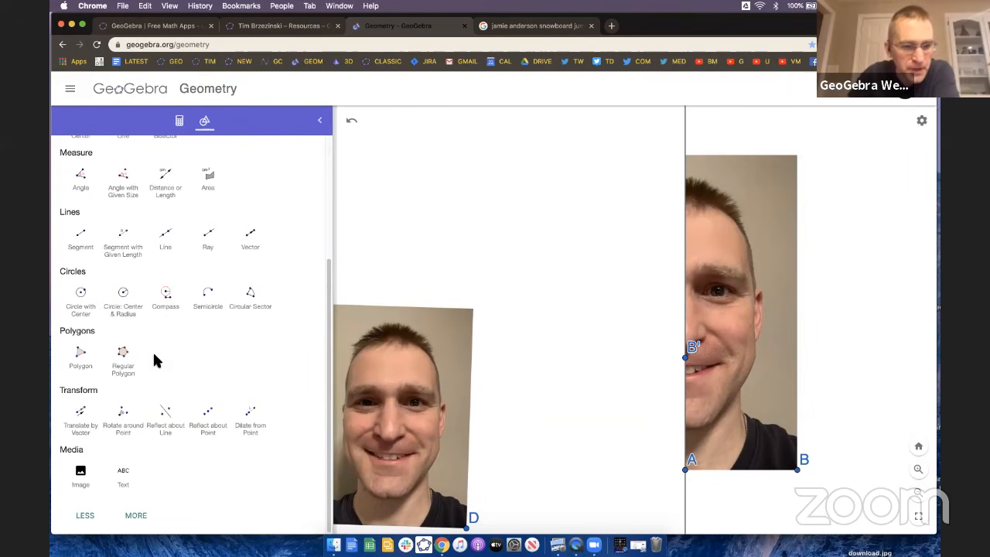
pyautogui.click(175, 418)
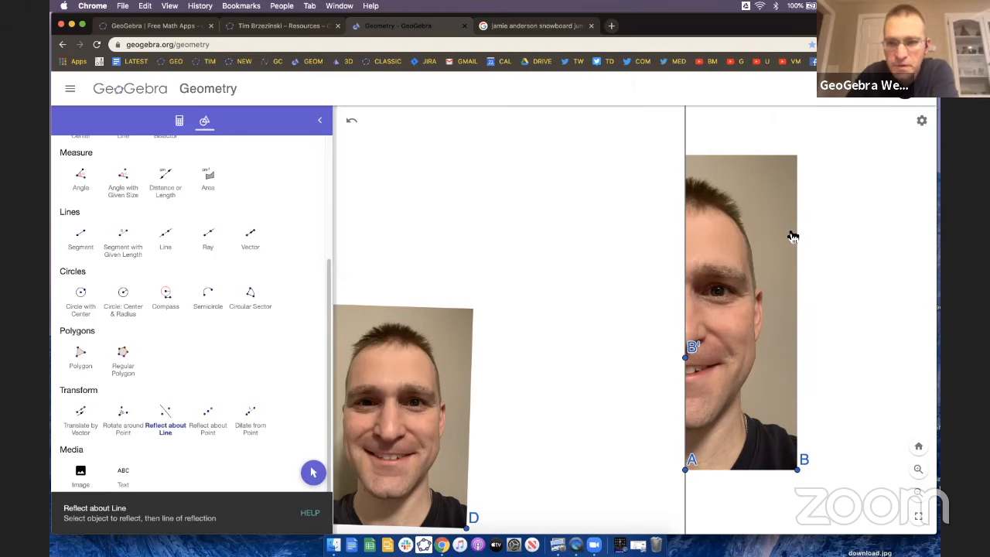
pyautogui.click(686, 141)
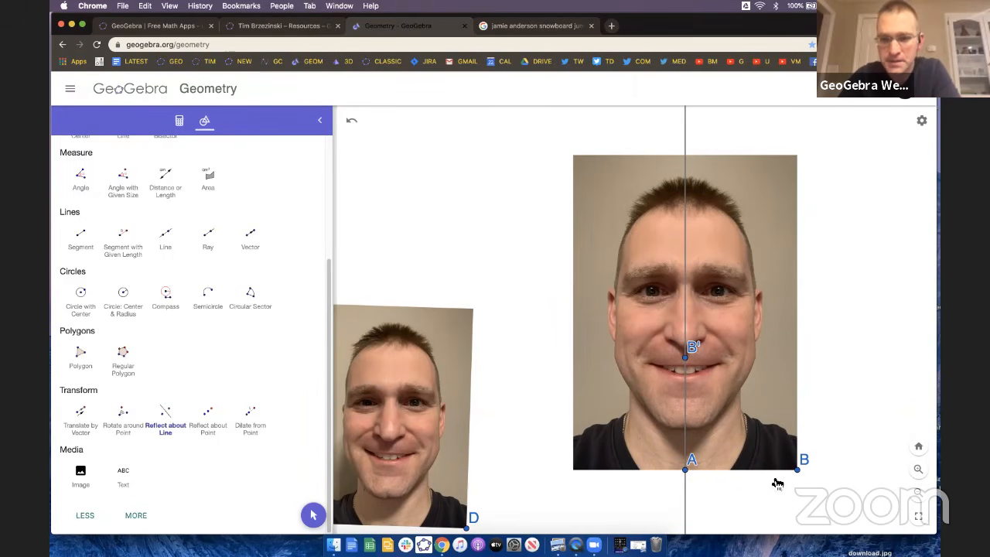
# Shrink the mirrored face slightly by moving point B, and place the full-face photo closer beside it.
pyautogui.click(314, 515)
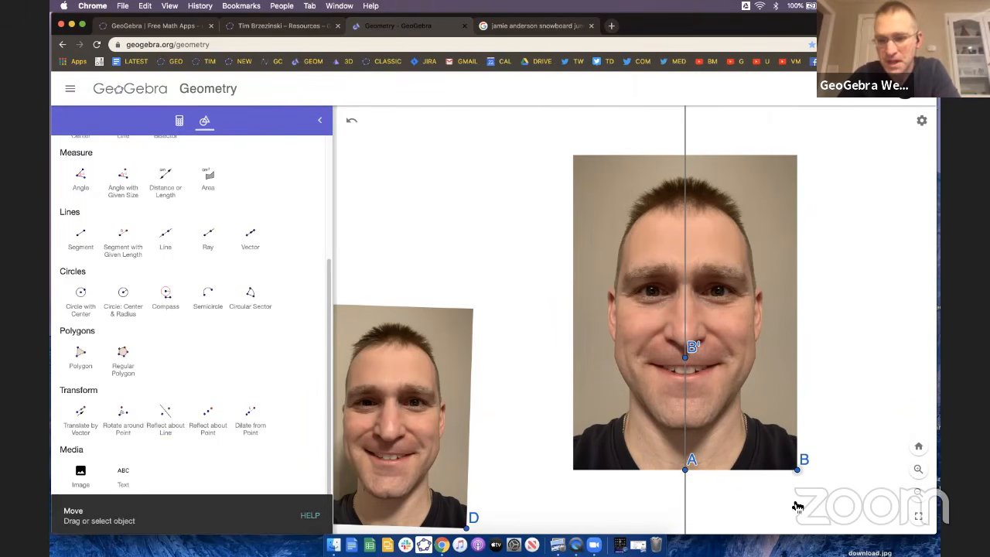
pyautogui.moveTo(798, 469)
pyautogui.mouseDown()
pyautogui.moveTo(804, 450)
pyautogui.moveTo(795, 474)
pyautogui.mouseUp()
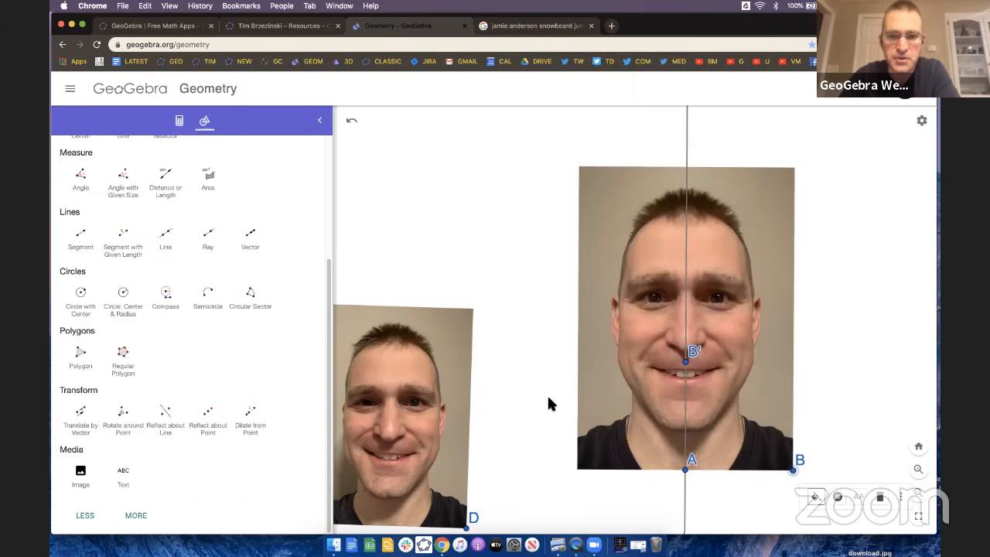
pyautogui.moveTo(543, 355); pyautogui.dragTo(559, 355)
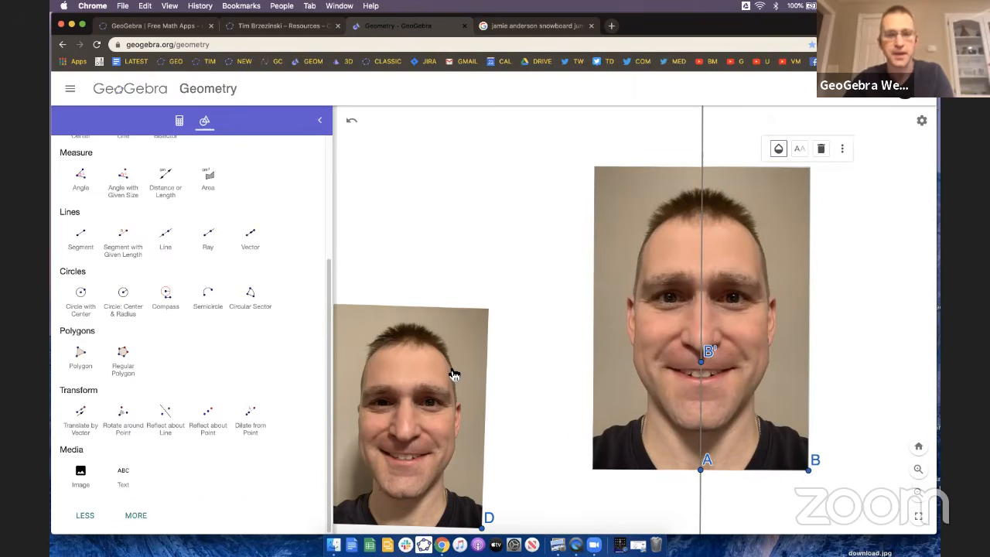
pyautogui.moveTo(454, 376); pyautogui.dragTo(508, 327)
# Set the opacity of both the reflected half and the original half-face photo to 55.
pyautogui.click(670, 147)
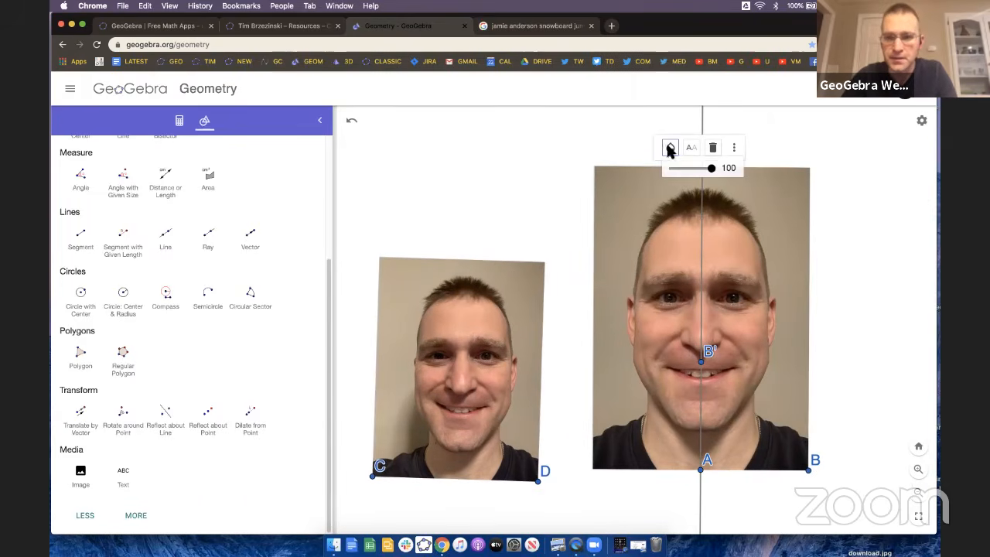
pyautogui.moveTo(711, 168); pyautogui.dragTo(696, 172)
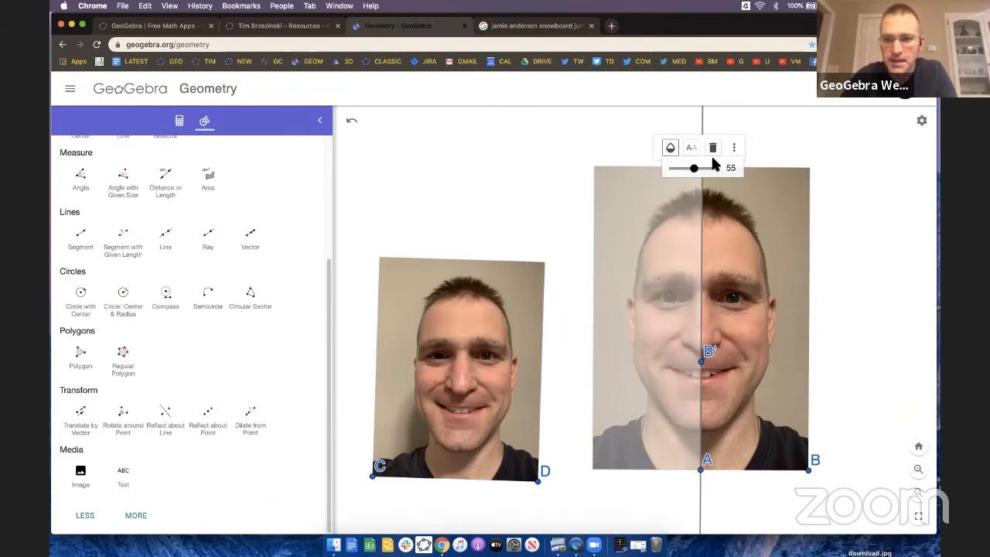
pyautogui.click(742, 224)
pyautogui.click(780, 149)
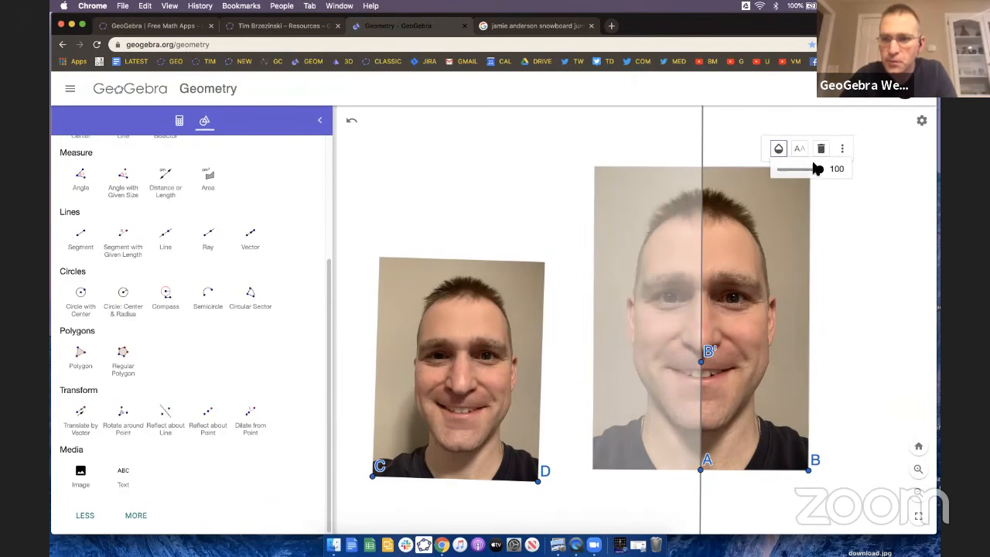
pyautogui.moveTo(822, 175); pyautogui.dragTo(805, 175)
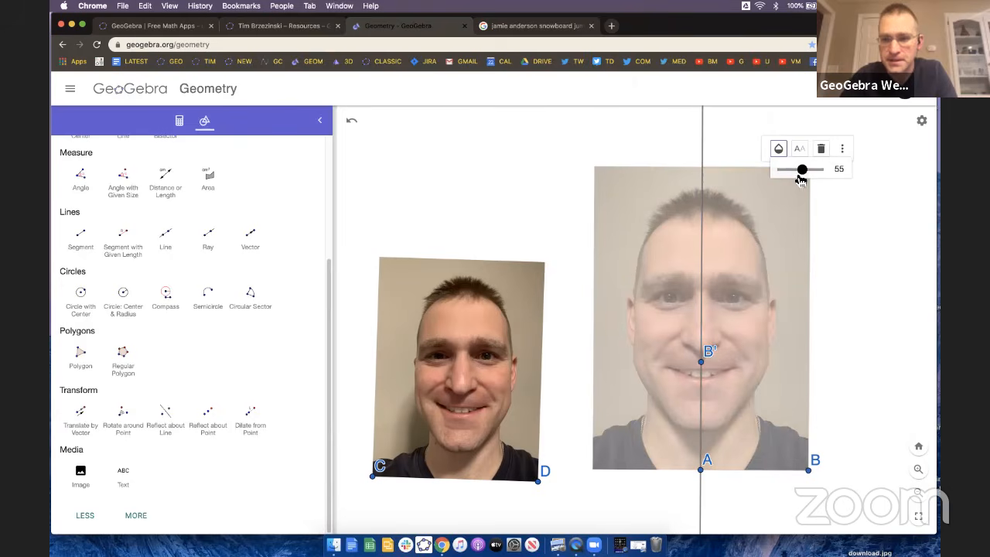
# Overlay the full-face photo on the mirrored face, enlarge it by its corner point D, and move it back alongside.
pyautogui.moveTo(495, 404); pyautogui.dragTo(719, 367)
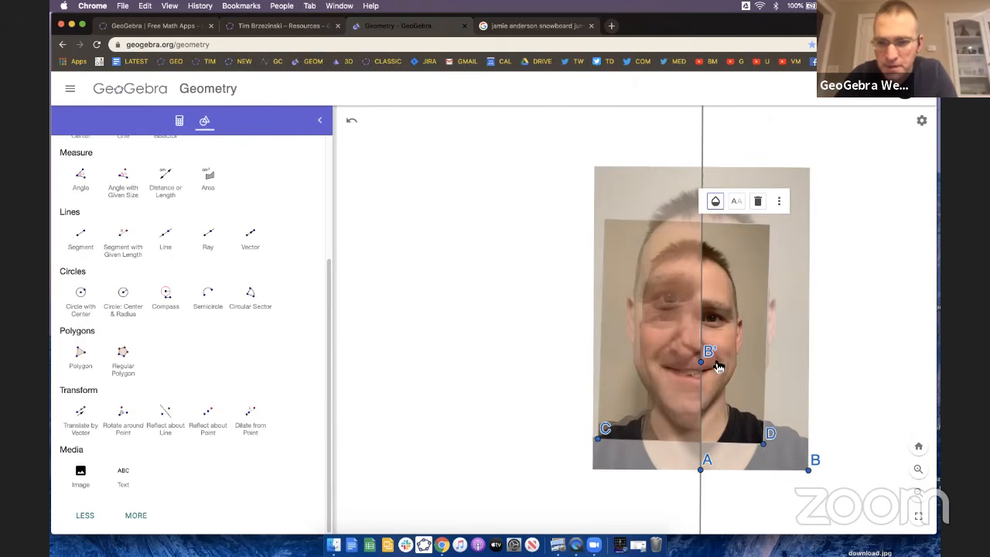
pyautogui.moveTo(764, 443); pyautogui.dragTo(809, 447)
pyautogui.moveTo(783, 413); pyautogui.dragTo(547, 423)
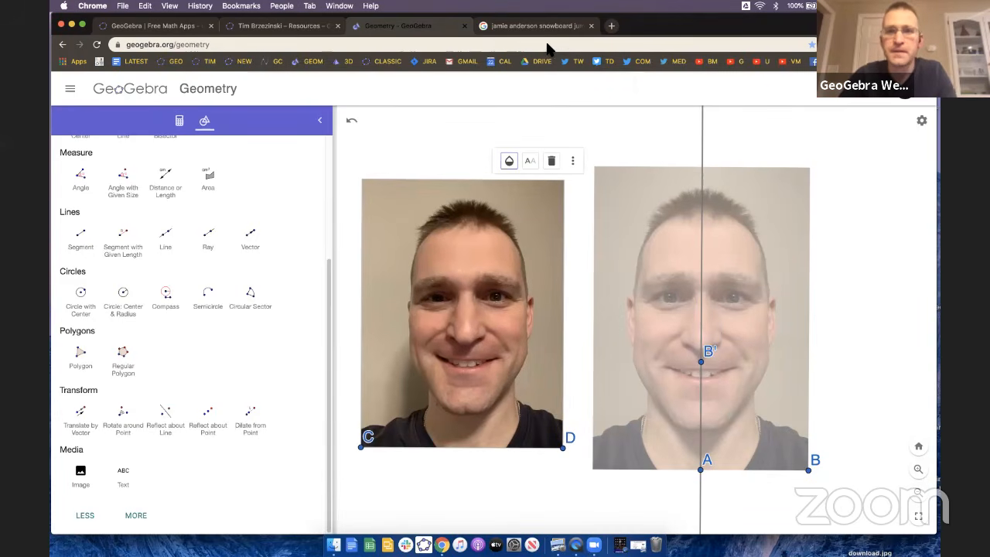